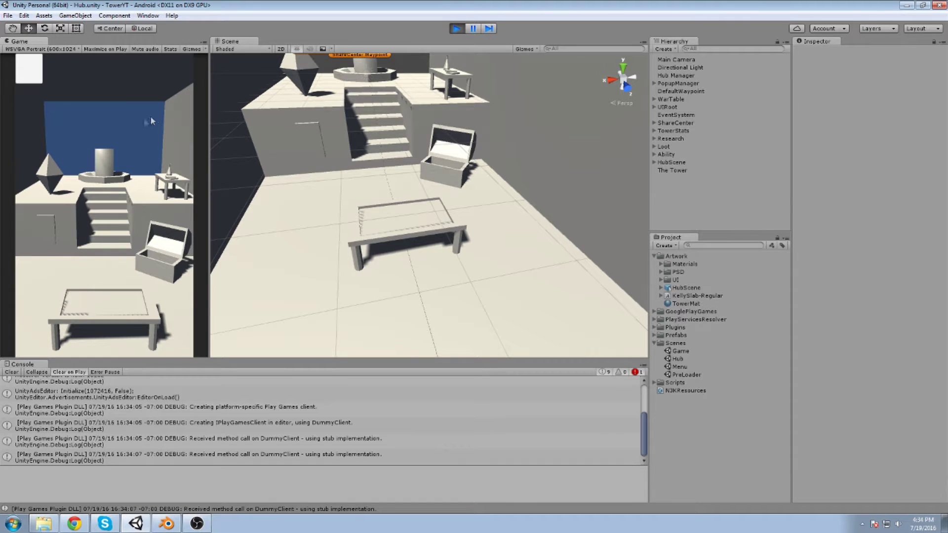
Test the pedestal on the raised platform in the running game and dismiss the difficulty selection.
{"action": "left_click", "coordinate": [105, 166]}
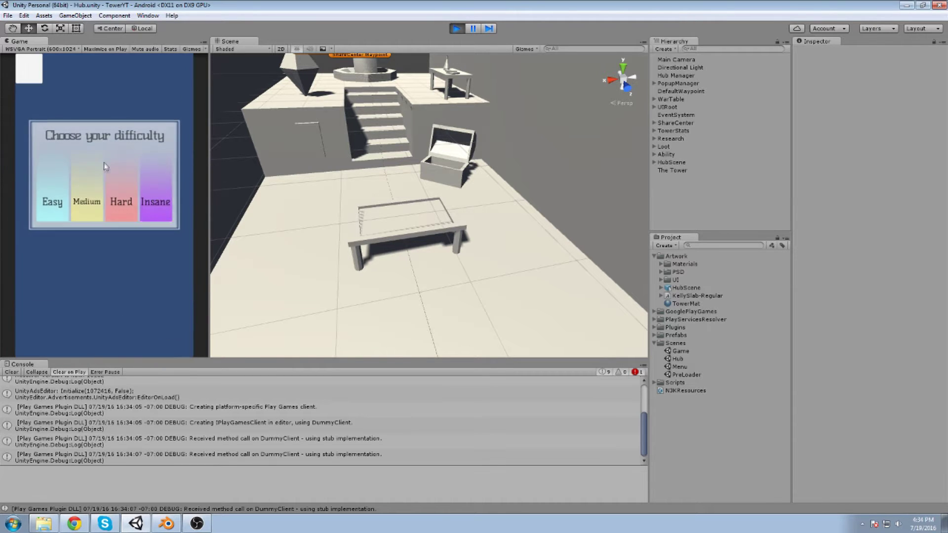
{"action": "left_click", "coordinate": [94, 91]}
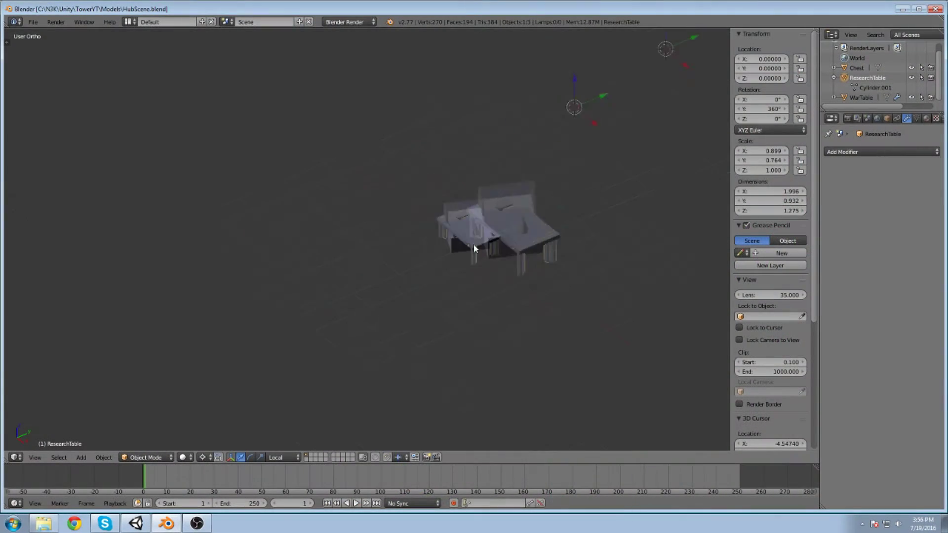
Examine the chest and table models in Blender and their arrangement in the Unity hub scene from several angles.
{"action": "scroll", "coordinate": [474, 245], "scroll_direction": "up", "scroll_amount": 1}
{"action": "middle_click_drag", "start_coordinate": [528, 211], "coordinate": [471, 246], "text": "shift"}
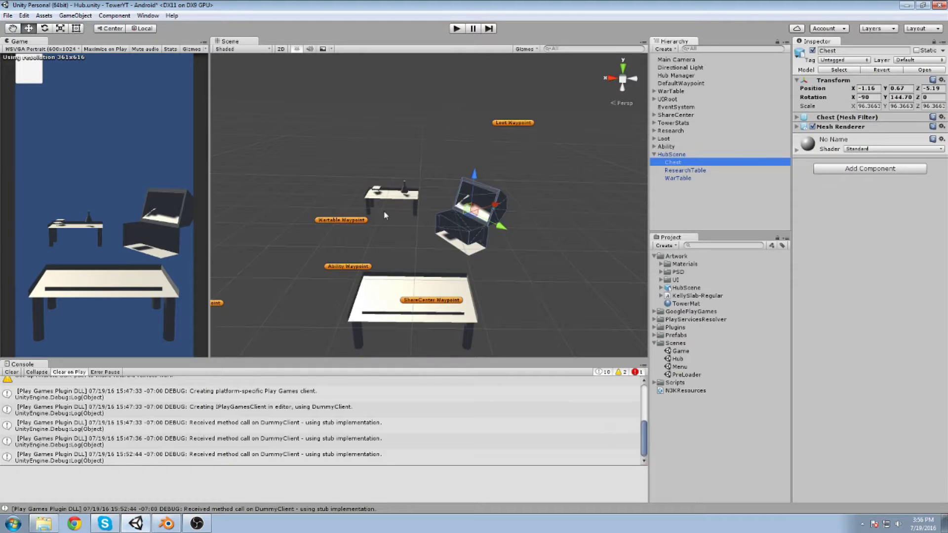
{"action": "right_click_drag", "start_coordinate": [418, 161], "coordinate": [401, 184]}
{"action": "right_click_drag", "start_coordinate": [395, 254], "coordinate": [276, 245]}
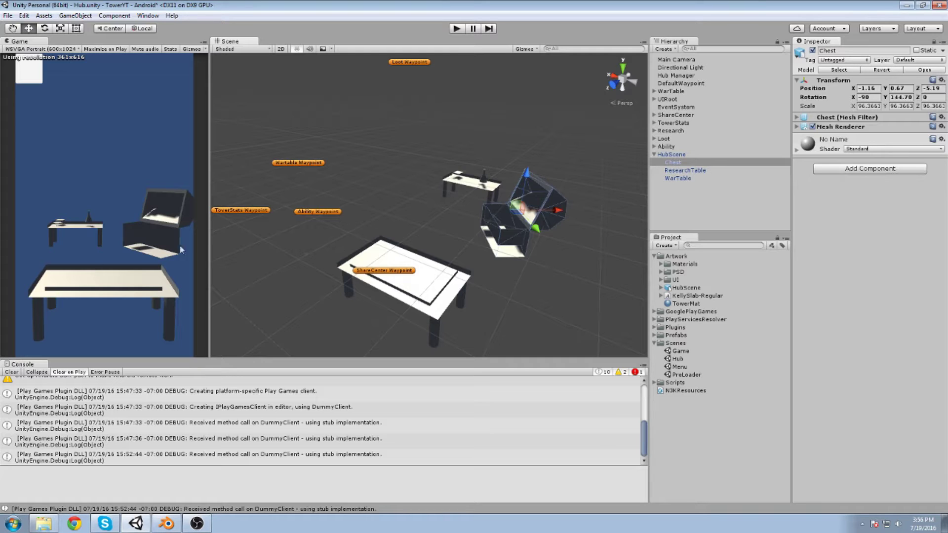
{"action": "left_click_drag", "start_coordinate": [518, 214], "coordinate": [592, 219]}
{"action": "key", "text": "ctrl+z"}
{"action": "middle_click_drag", "start_coordinate": [413, 227], "coordinate": [435, 280]}
{"action": "left_click_drag", "start_coordinate": [435, 280], "coordinate": [568, 244], "text": "alt"}
{"action": "middle_click_drag", "start_coordinate": [569, 253], "coordinate": [417, 295]}
{"action": "left_click_drag", "start_coordinate": [417, 295], "coordinate": [368, 292], "text": "alt"}
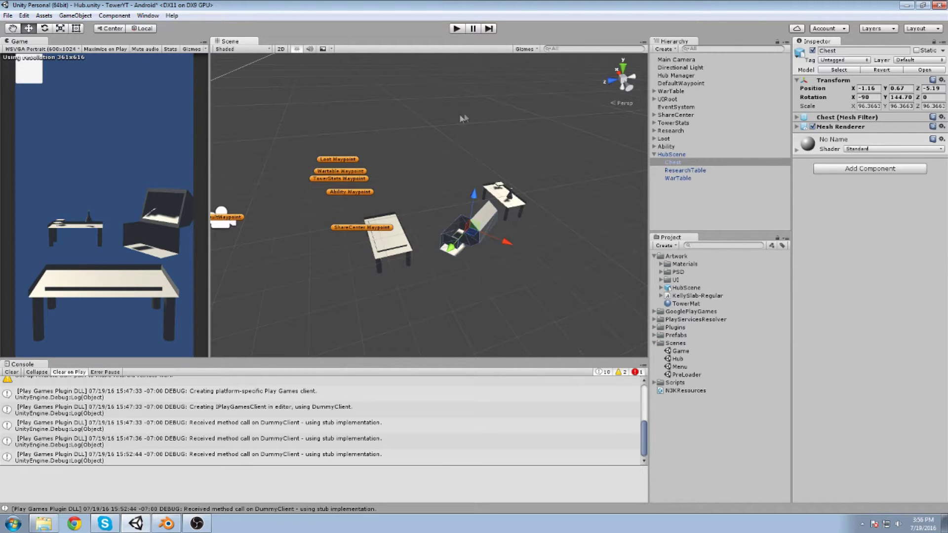
{"action": "left_click_drag", "start_coordinate": [448, 124], "coordinate": [400, 186], "text": "alt"}
{"action": "middle_click_drag", "start_coordinate": [400, 186], "coordinate": [292, 270]}
Switch to Blender and add a mesh plane to the hub scene.
{"action": "left_click", "coordinate": [173, 524]}
{"action": "left_click", "coordinate": [586, 305]}
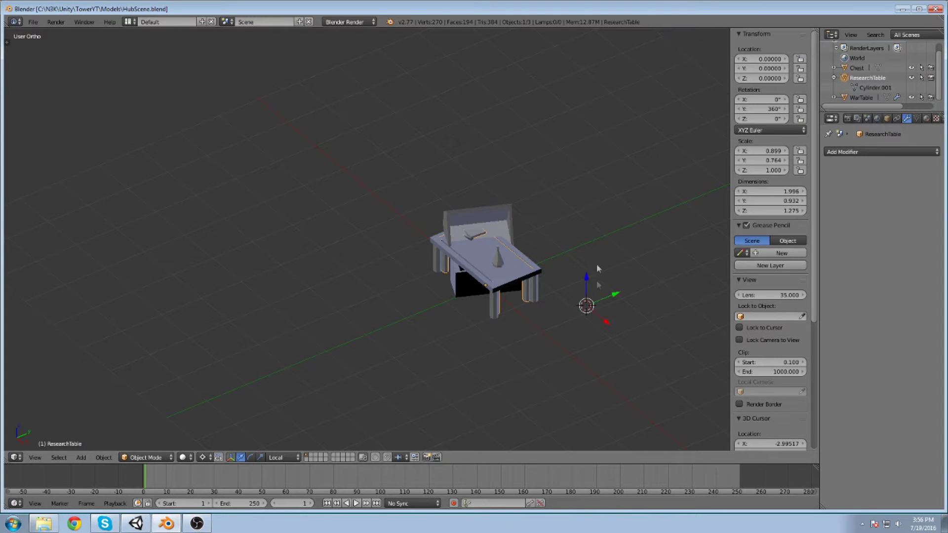
{"action": "middle_click_drag", "start_coordinate": [548, 263], "coordinate": [590, 242]}
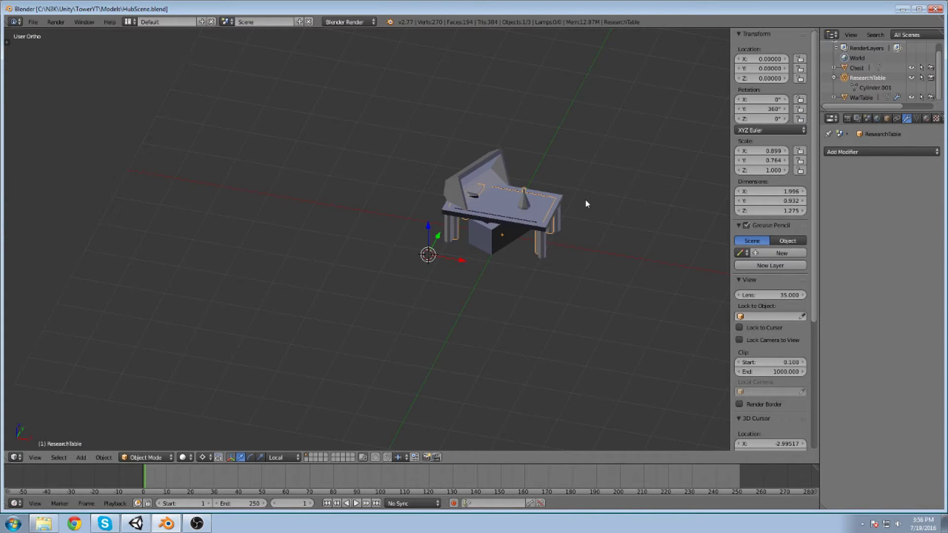
{"action": "key", "text": "shift+a"}
{"action": "mouse_move", "coordinate": [570, 203]}
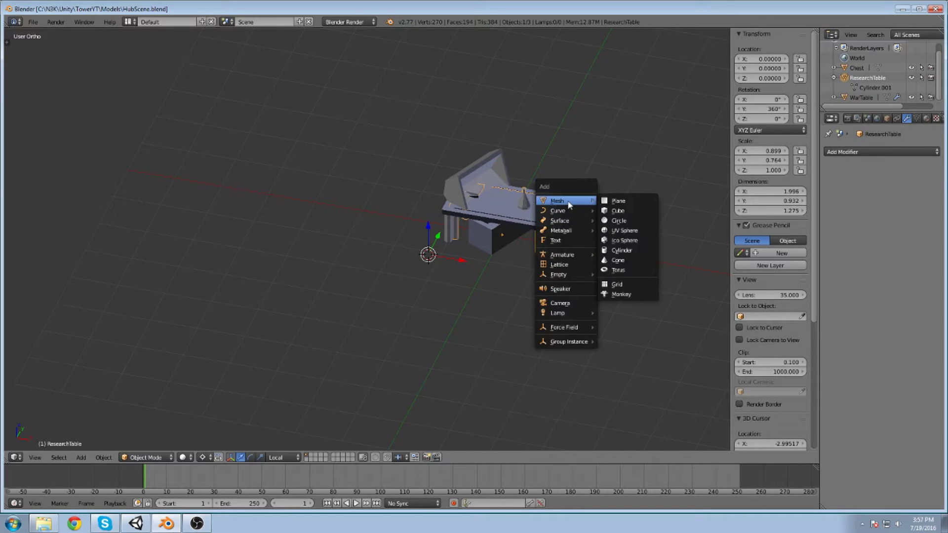
{"action": "left_click", "coordinate": [621, 204]}
Set the new plane's X, Y and Z location to 0.
{"action": "scroll", "coordinate": [583, 223], "scroll_direction": "down", "scroll_amount": 4}
{"action": "left_click", "coordinate": [760, 58]}
{"action": "key", "text": "Tab"}
{"action": "type", "text": "0"}
{"action": "key", "text": "Tab"}
{"action": "type", "text": "0"}
{"action": "key", "text": "Return"}
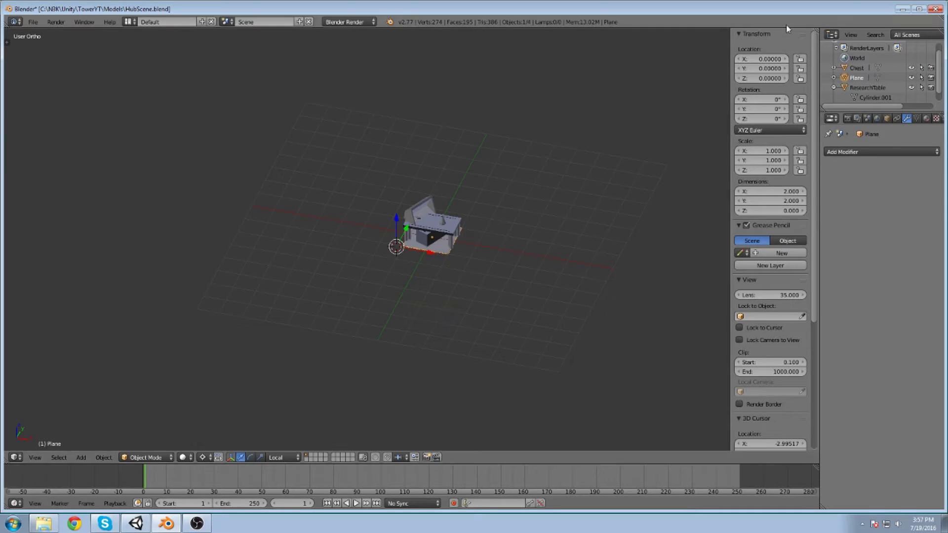
Reset the 3D cursor to the world origin and scale the plane uniformly to about 2.02.
{"action": "middle_click_drag", "start_coordinate": [550, 151], "coordinate": [538, 200]}
{"action": "scroll", "coordinate": [542, 150], "scroll_direction": "up", "scroll_amount": 3}
{"action": "scroll", "coordinate": [542, 145], "scroll_direction": "down", "scroll_amount": 5}
{"action": "middle_click_drag", "start_coordinate": [501, 166], "coordinate": [439, 188]}
{"action": "key", "text": "shift+c"}
{"action": "scroll", "coordinate": [439, 188], "scroll_direction": "down", "scroll_amount": 7}
{"action": "scroll", "coordinate": [449, 206], "scroll_direction": "down", "scroll_amount": 2}
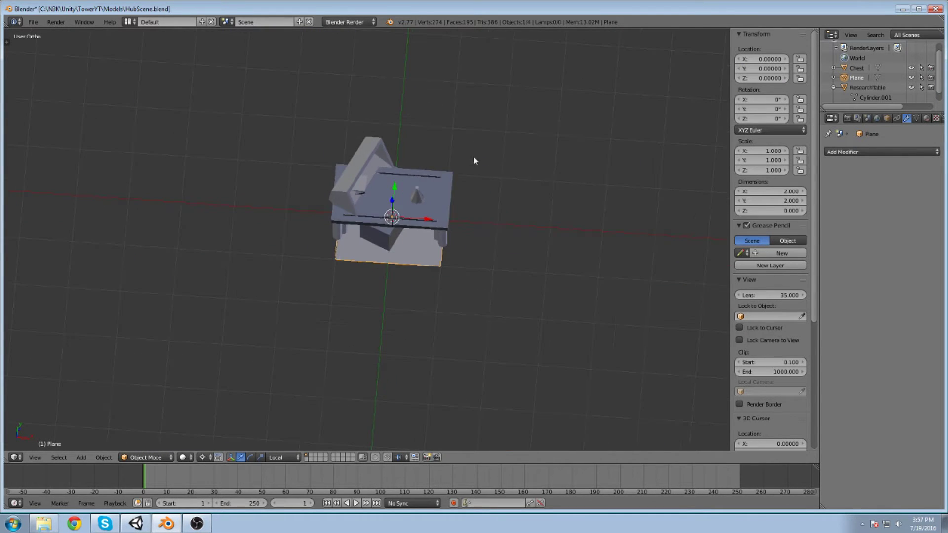
{"action": "scroll", "coordinate": [445, 174], "scroll_direction": "up", "scroll_amount": 5}
{"action": "scroll", "coordinate": [426, 173], "scroll_direction": "down", "scroll_amount": 5}
{"action": "scroll", "coordinate": [413, 190], "scroll_direction": "down", "scroll_amount": 2}
{"action": "key", "text": "s"}
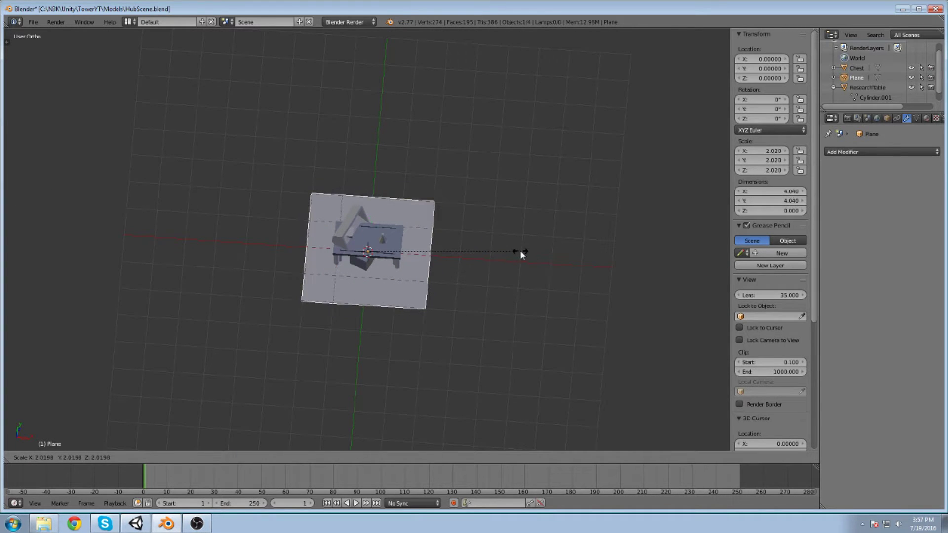
{"action": "left_click", "coordinate": [519, 251]}
Stretch the plane along Y to a scale of about 3.72 and move it to about 3.74 on the Y axis.
{"action": "scroll", "coordinate": [439, 182], "scroll_direction": "up", "scroll_amount": 1}
{"action": "middle_click_drag", "start_coordinate": [438, 182], "coordinate": [487, 199]}
{"action": "key", "text": "s"}
{"action": "key", "text": "y"}
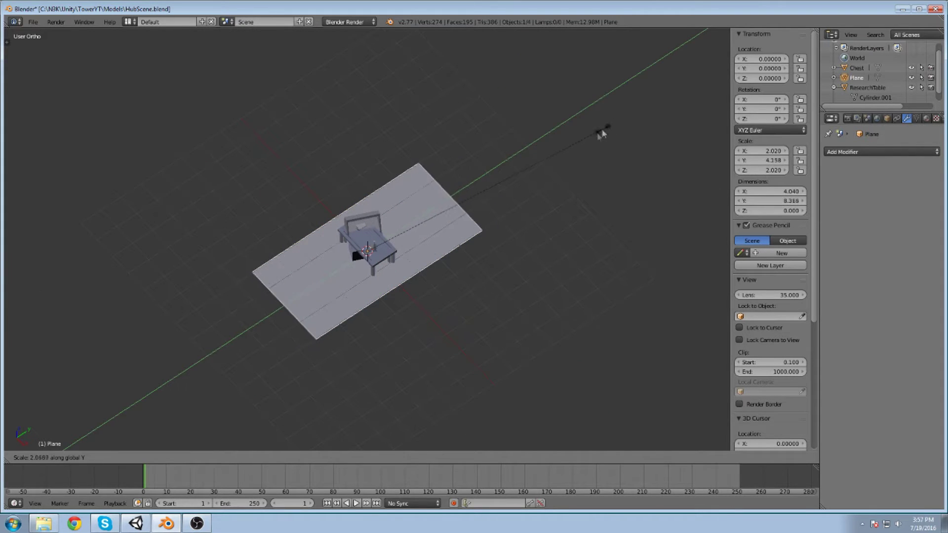
{"action": "left_click", "coordinate": [579, 141]}
{"action": "key", "text": "g"}
{"action": "key", "text": "y"}
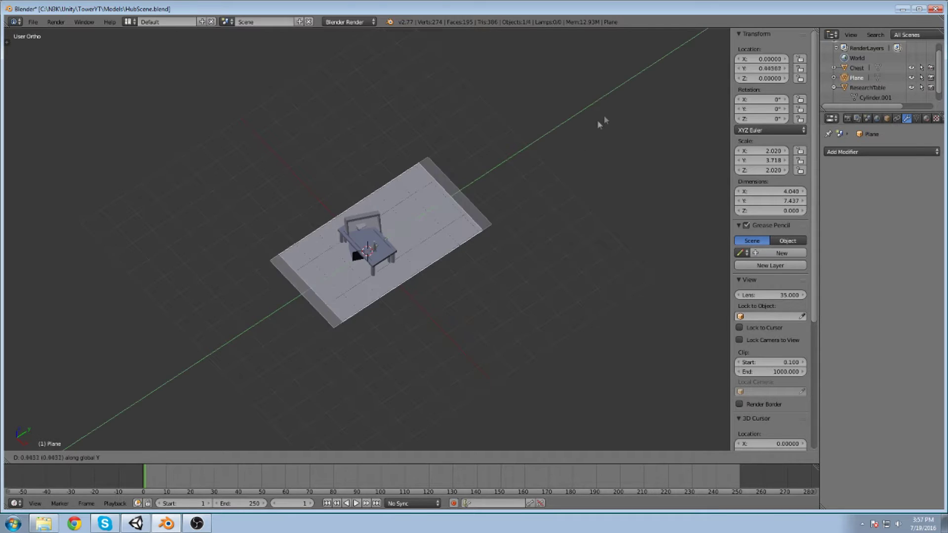
{"action": "left_click", "coordinate": [651, 85]}
In Edit Mode, extrude the plane's far short edge straight up along Z to a local height of about 1.86.
{"action": "middle_click_drag", "start_coordinate": [591, 110], "coordinate": [540, 144]}
{"action": "middle_click_drag", "start_coordinate": [540, 184], "coordinate": [445, 224]}
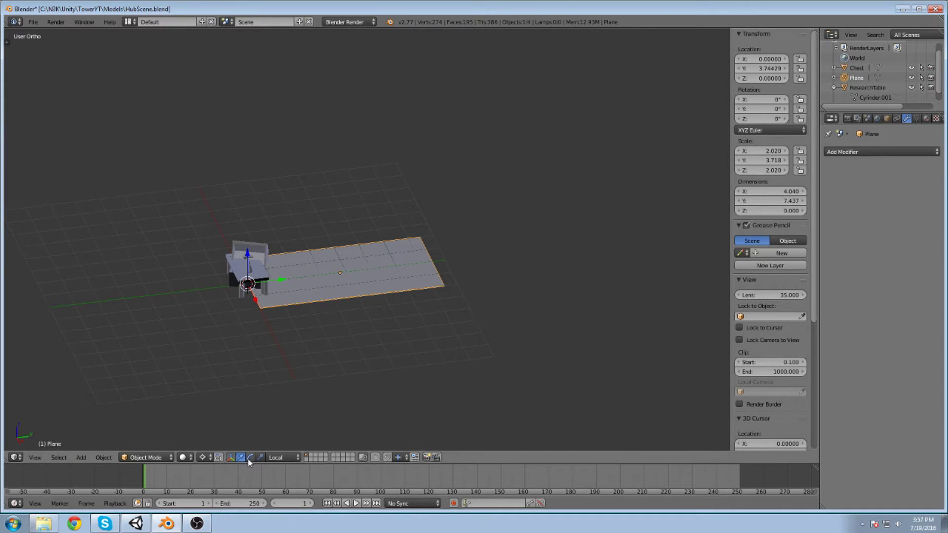
{"action": "left_click", "coordinate": [159, 458]}
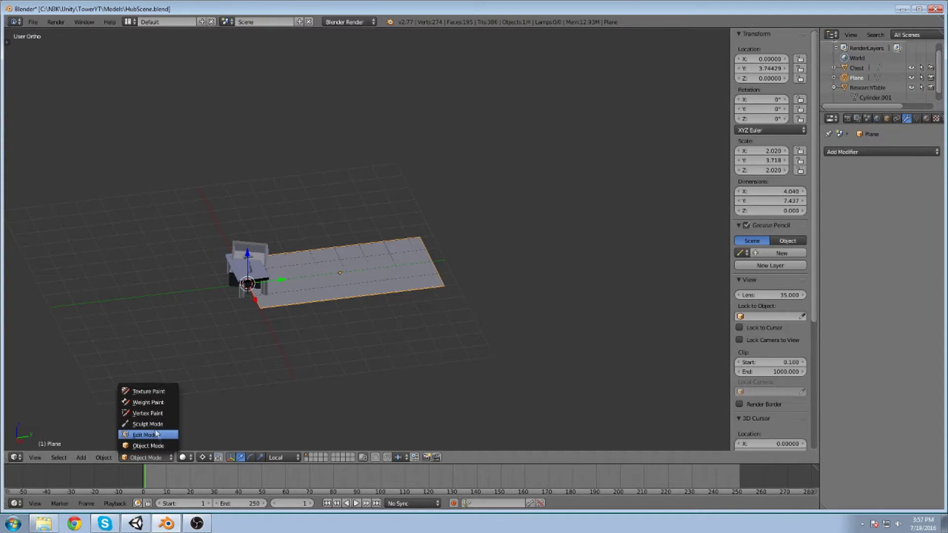
{"action": "left_click", "coordinate": [148, 432]}
{"action": "left_click", "coordinate": [403, 262]}
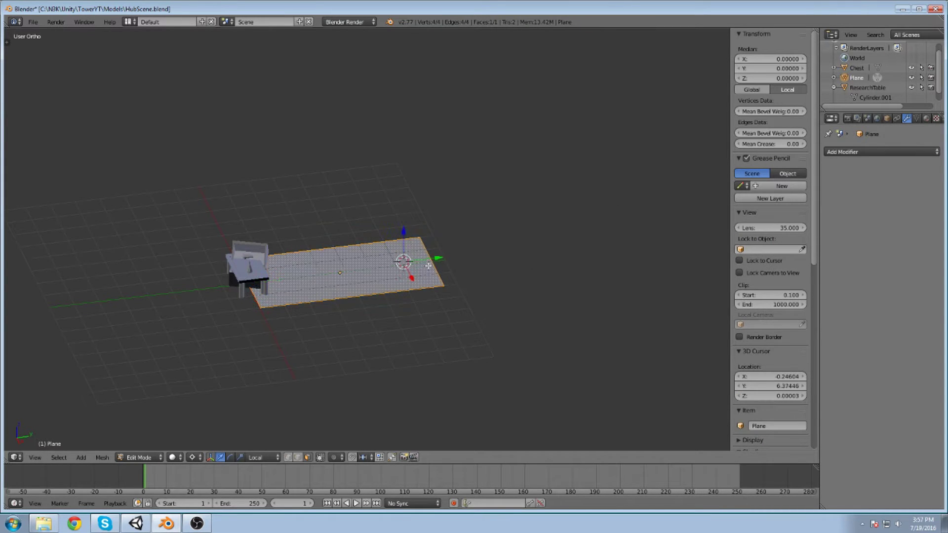
{"action": "scroll", "coordinate": [447, 271], "scroll_direction": "up", "scroll_amount": 3}
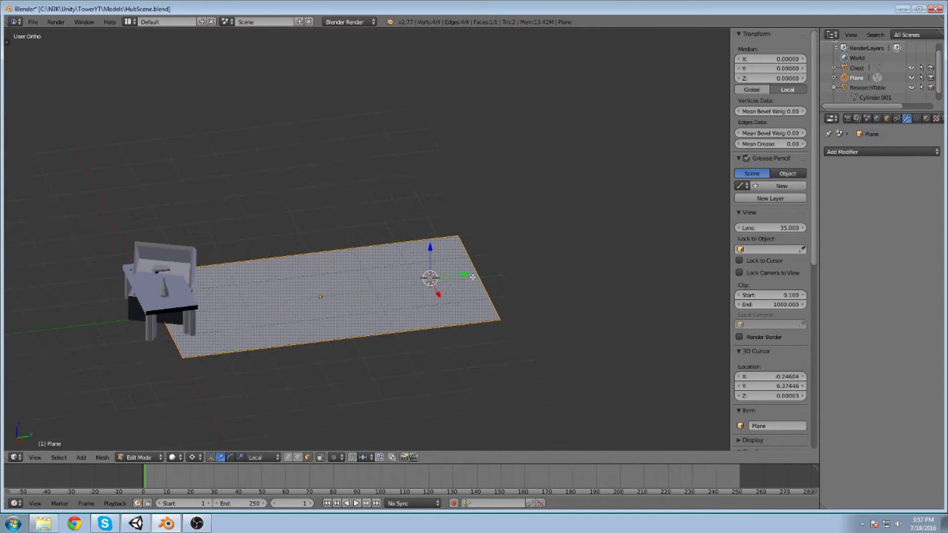
{"action": "right_click", "coordinate": [423, 285]}
{"action": "middle_click_drag", "start_coordinate": [422, 285], "coordinate": [413, 270]}
{"action": "key", "text": "e"}
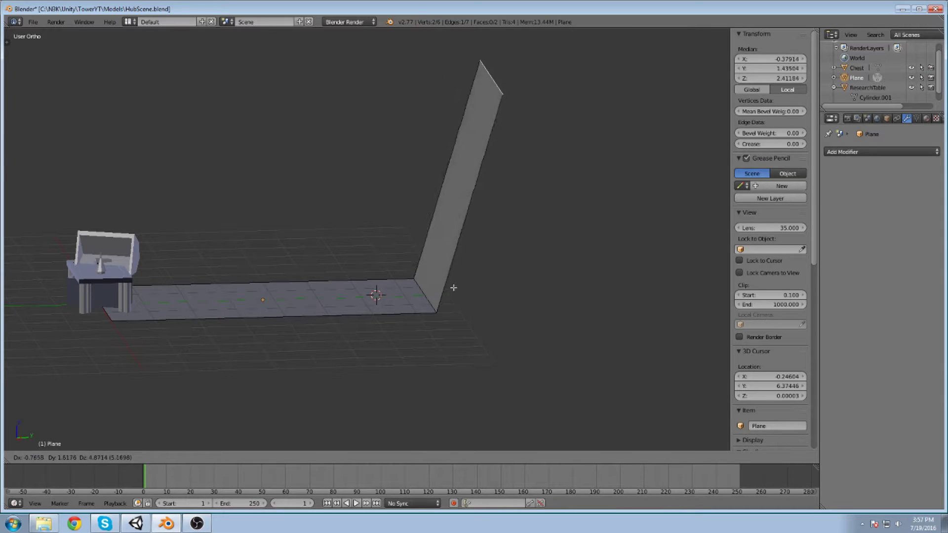
{"action": "key", "text": "z"}
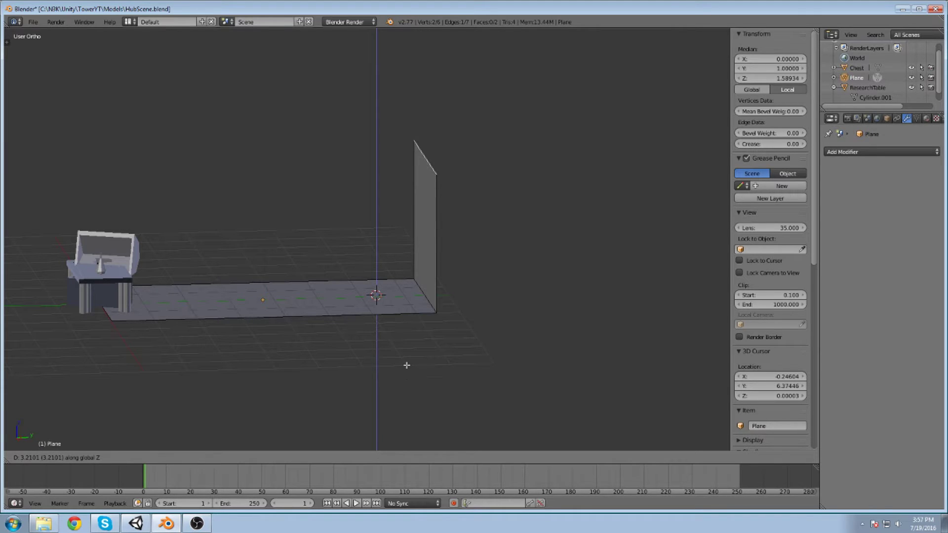
{"action": "left_click", "coordinate": [404, 342]}
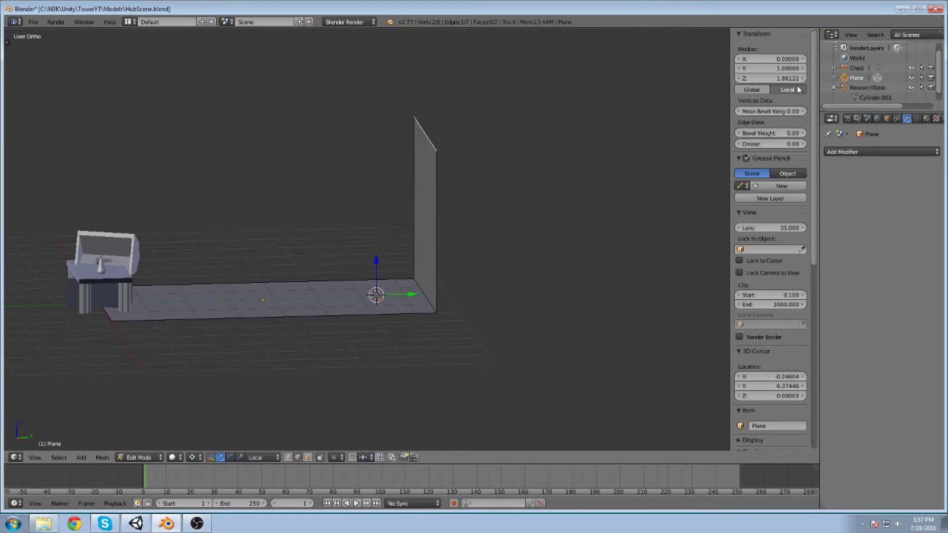
Set the raised edge's local Z median to 2.
{"action": "left_click", "coordinate": [776, 81]}
{"action": "type", "text": "2"}
{"action": "key", "text": "Return"}
Extrude the wall's top edge along Y, away from the lower floor, to form an upper platform.
{"action": "middle_click_drag", "start_coordinate": [515, 116], "coordinate": [514, 110], "text": "shift"}
{"action": "key", "text": "e"}
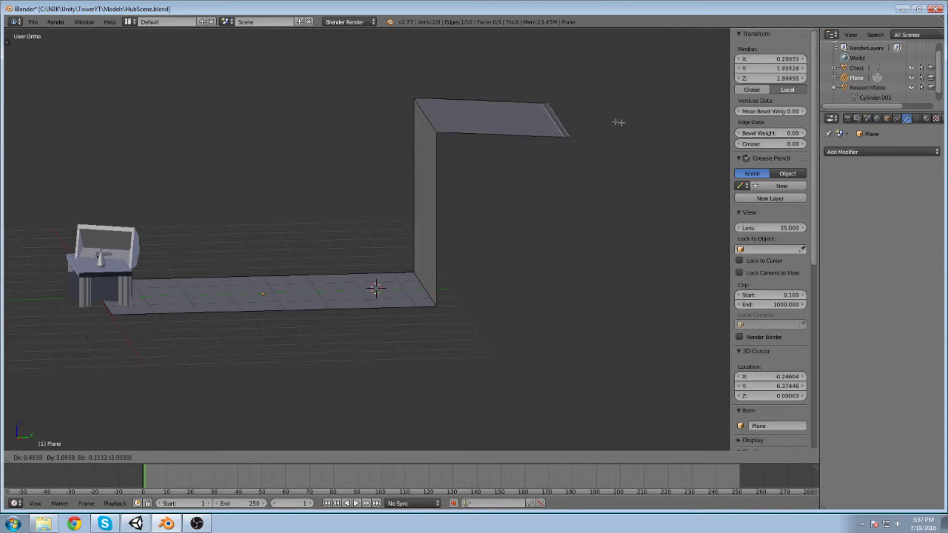
{"action": "key", "text": "y"}
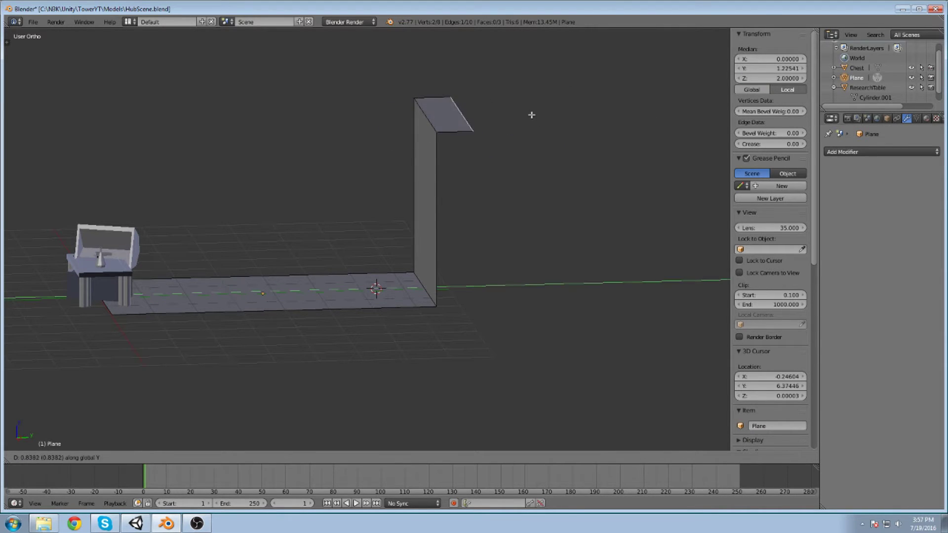
{"action": "left_click", "coordinate": [112, 106]}
Switch to face selection and set the upper platform face's local Z median to 1.
{"action": "middle_click_drag", "start_coordinate": [112, 107], "coordinate": [333, 178]}
{"action": "right_click", "coordinate": [352, 180]}
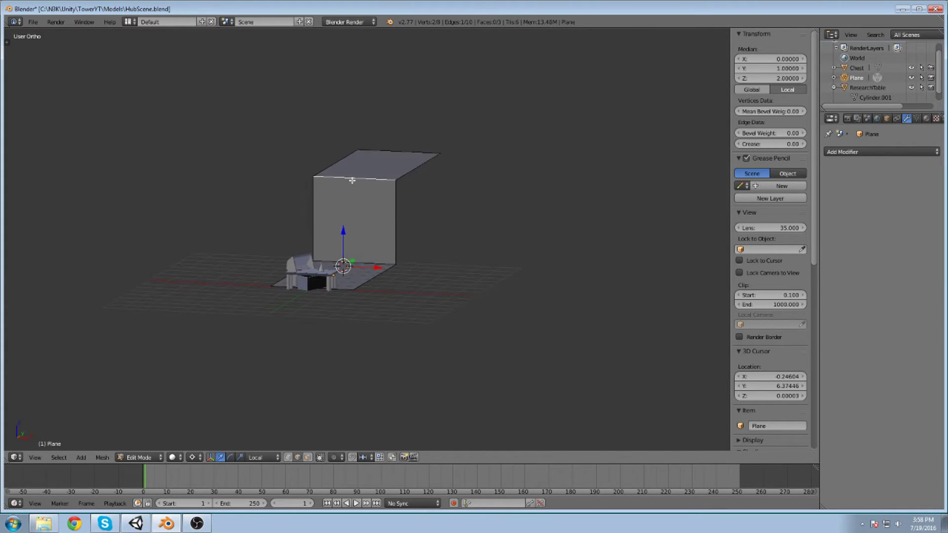
{"action": "left_click", "coordinate": [308, 457]}
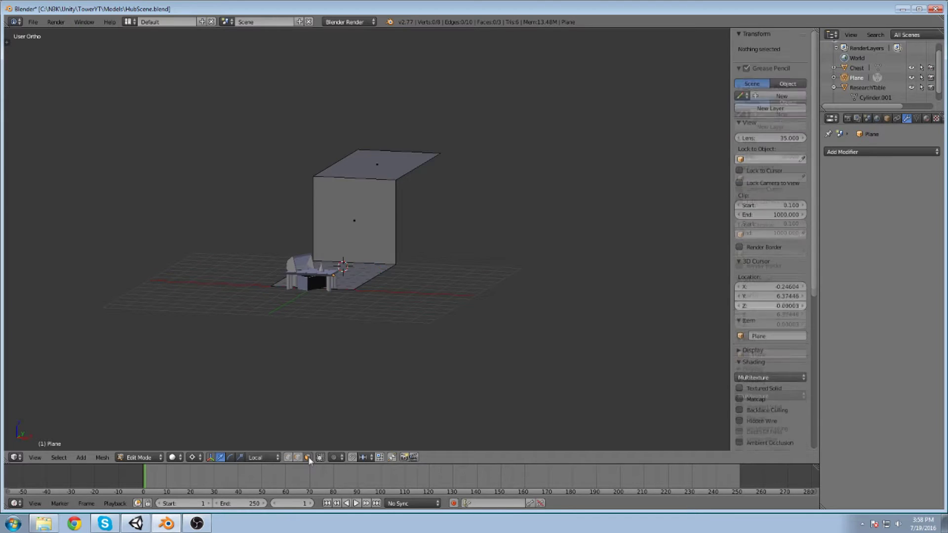
{"action": "right_click", "coordinate": [359, 154]}
{"action": "left_click", "coordinate": [778, 78]}
{"action": "type", "text": "1"}
{"action": "key", "text": "Return"}
Inspect the lowered platform and save the model over the existing HubScene.blend.
{"action": "middle_click_drag", "start_coordinate": [355, 247], "coordinate": [330, 277]}
{"action": "scroll", "coordinate": [330, 277], "scroll_direction": "up", "scroll_amount": 4}
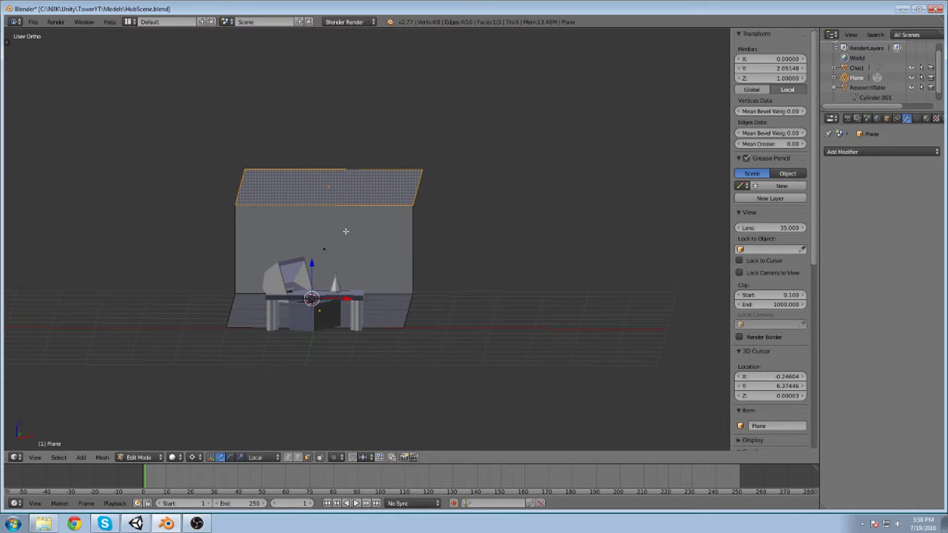
{"action": "middle_click_drag", "start_coordinate": [312, 212], "coordinate": [398, 239]}
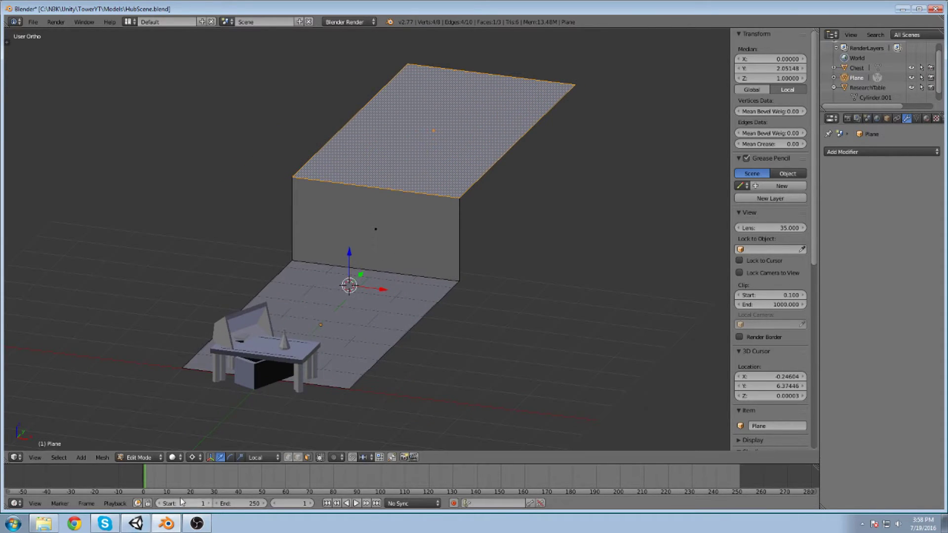
{"action": "key", "text": "ctrl+s"}
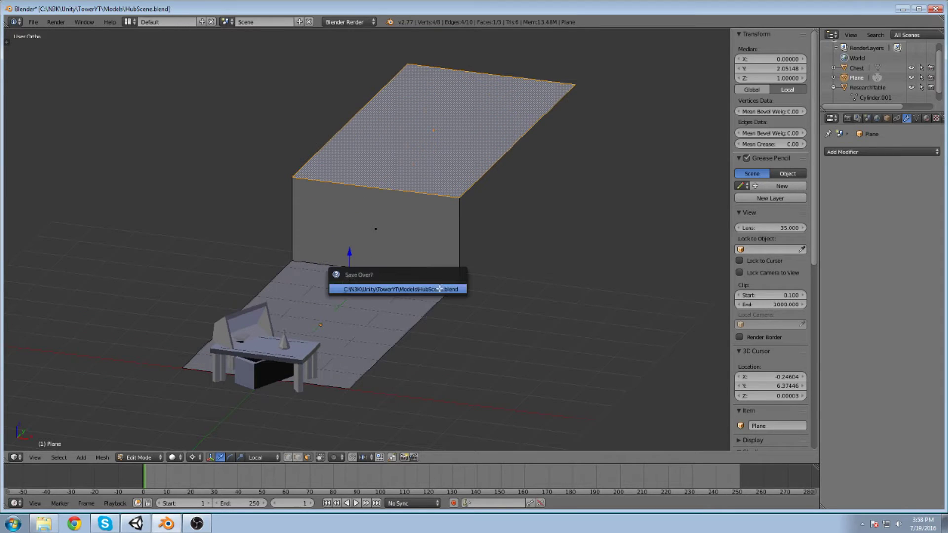
{"action": "left_click", "coordinate": [409, 292]}
{"action": "left_click", "coordinate": [33, 22]}
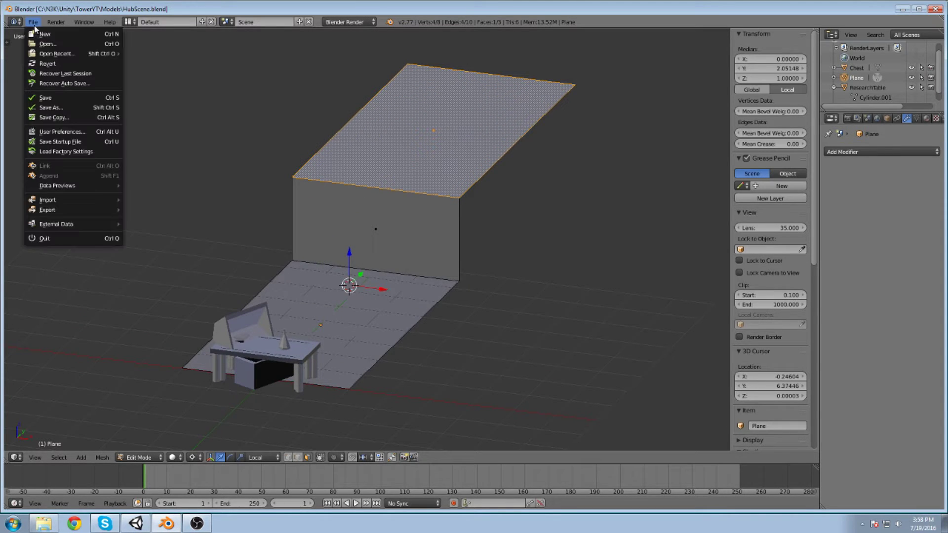
Rename the Plane object as Floor and save the file again.
{"action": "right_click", "coordinate": [865, 80]}
{"action": "left_click", "coordinate": [841, 165]}
{"action": "type", "text": "Floor"}
{"action": "key", "text": "Return"}
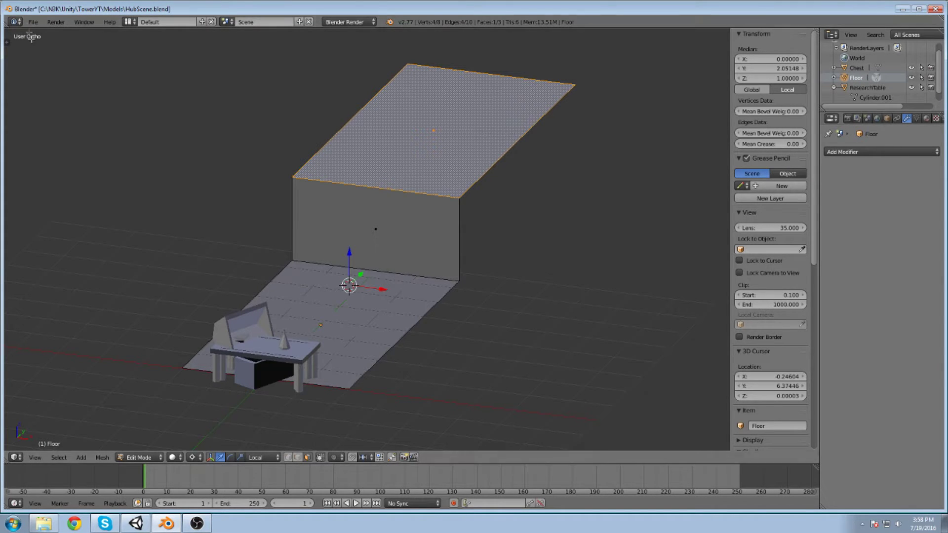
{"action": "key", "text": "ctrl+s"}
{"action": "left_click", "coordinate": [364, 183]}
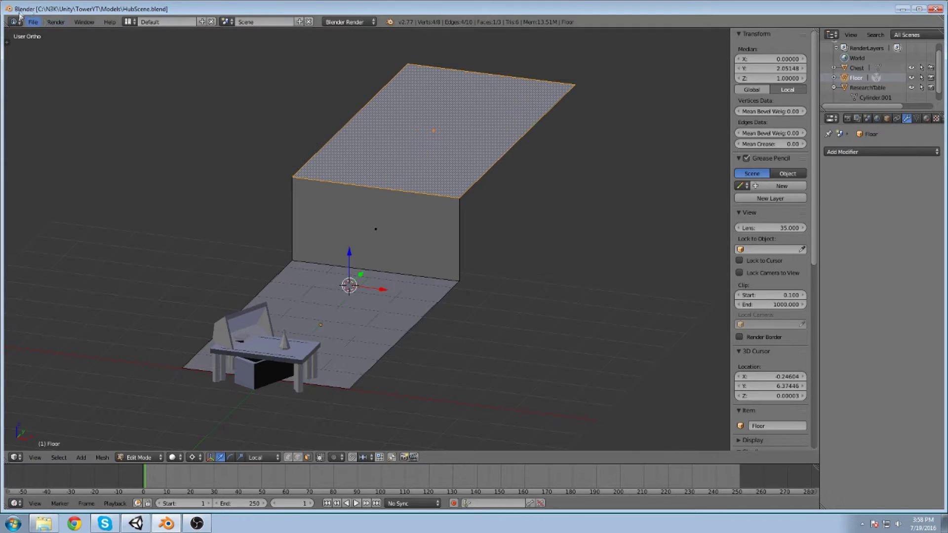
Export the scene as FBX over HubScene.fbx in the project's Artwork folder and switch to Unity.
{"action": "left_click", "coordinate": [32, 21]}
{"action": "mouse_move", "coordinate": [38, 211]}
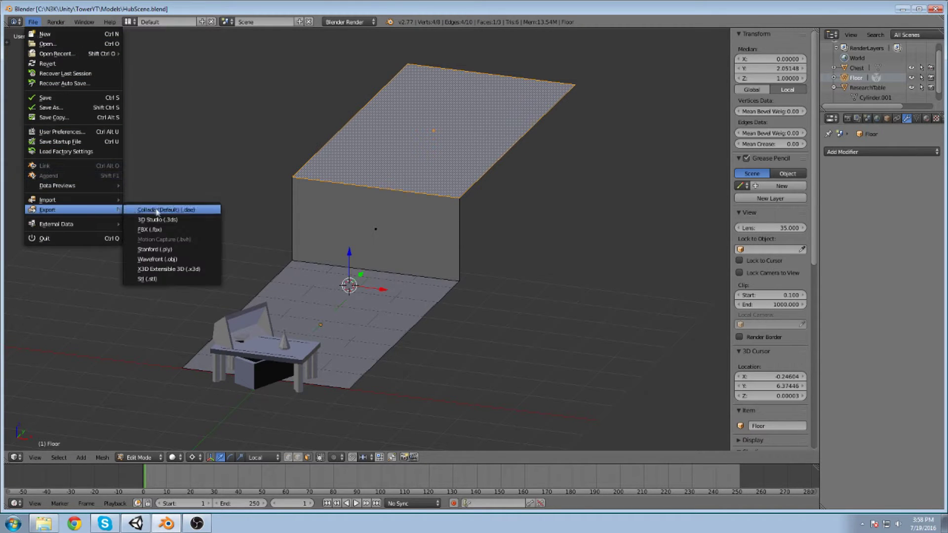
{"action": "left_click", "coordinate": [174, 230]}
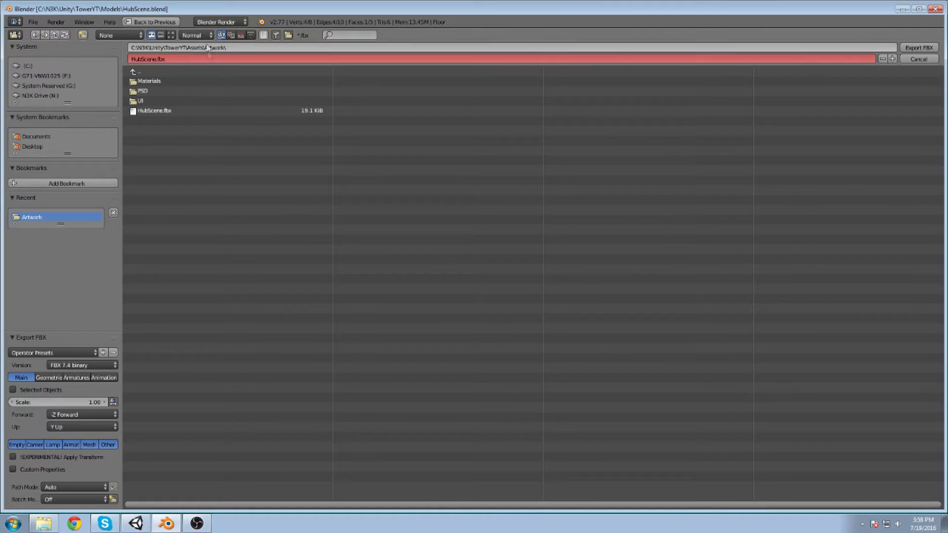
{"action": "left_click", "coordinate": [161, 110]}
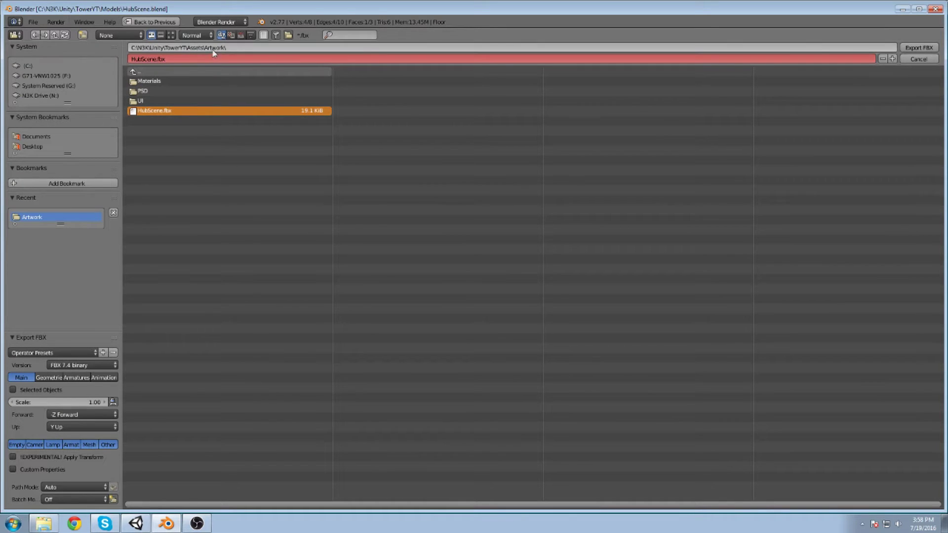
{"action": "left_click", "coordinate": [913, 48]}
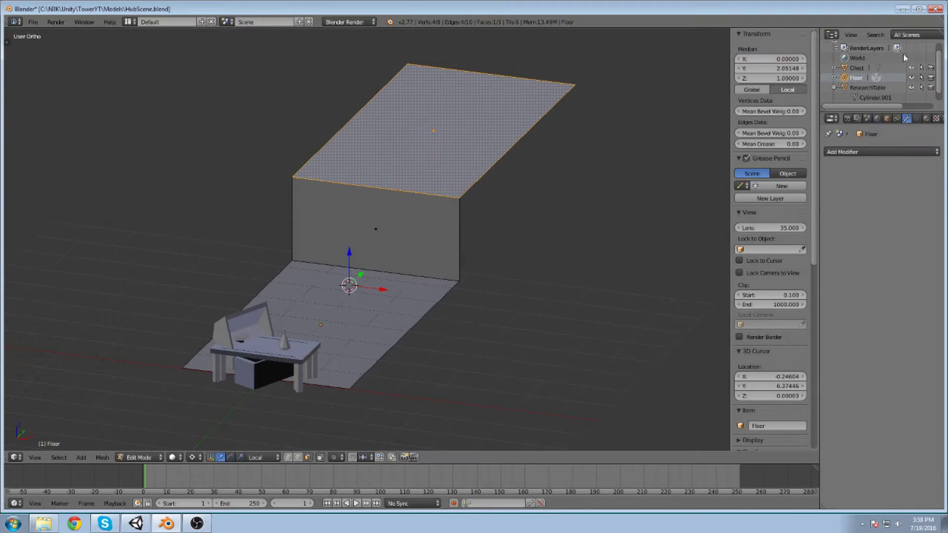
{"action": "left_click", "coordinate": [136, 524]}
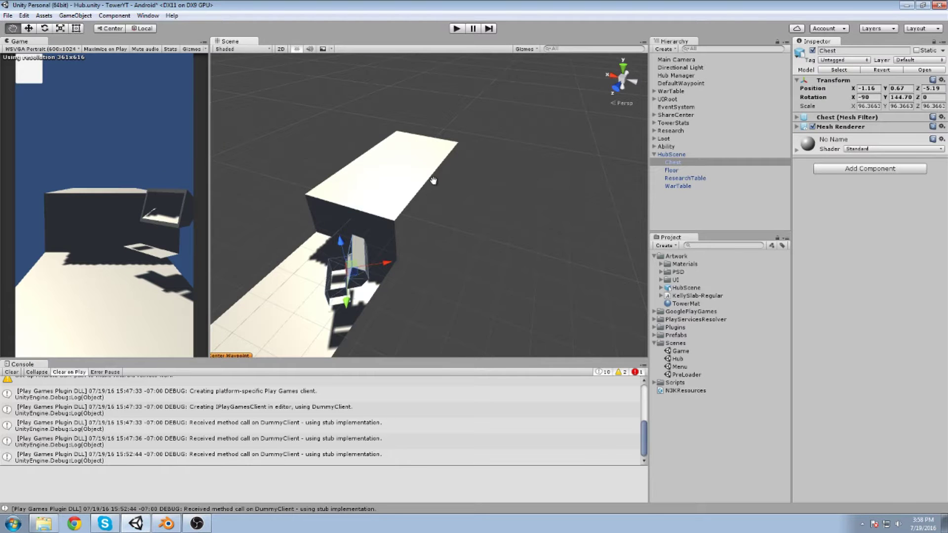
Save the Hub scene and set the Directional Light's Y position to 0.
{"action": "middle_click_drag", "start_coordinate": [433, 219], "coordinate": [420, 238]}
{"action": "right_click_drag", "start_coordinate": [419, 239], "coordinate": [469, 222]}
{"action": "middle_click_drag", "start_coordinate": [469, 223], "coordinate": [505, 183]}
{"action": "key", "text": "ctrl+s"}
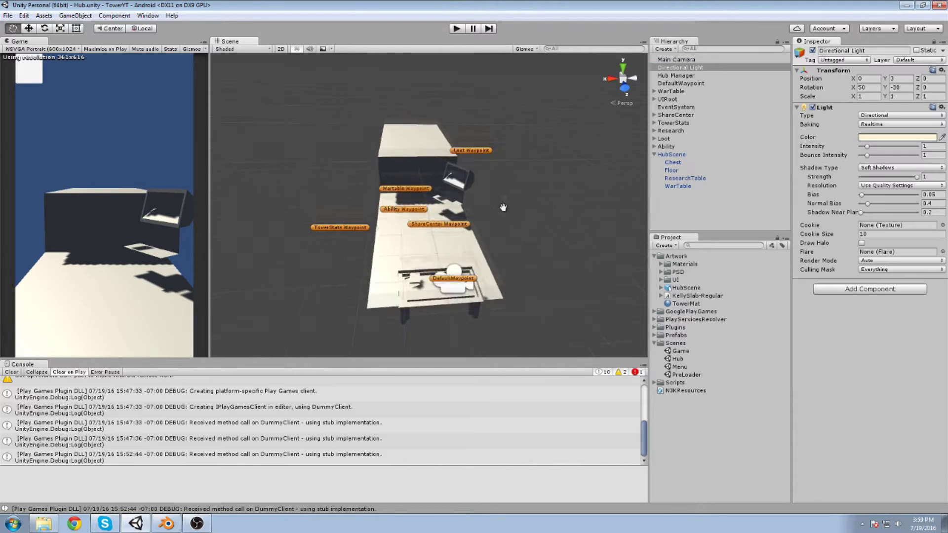
{"action": "scroll", "coordinate": [498, 202], "scroll_direction": "down", "scroll_amount": 5}
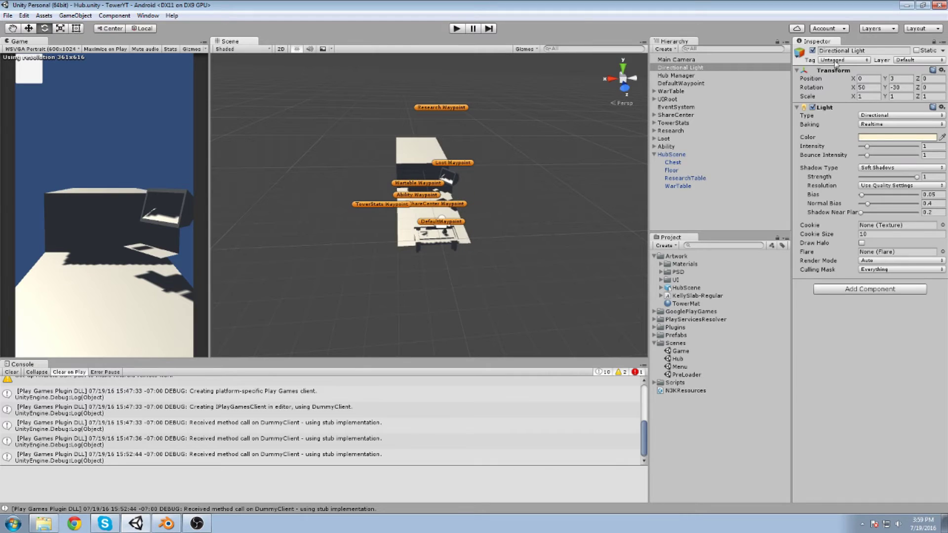
{"action": "left_click", "coordinate": [893, 79]}
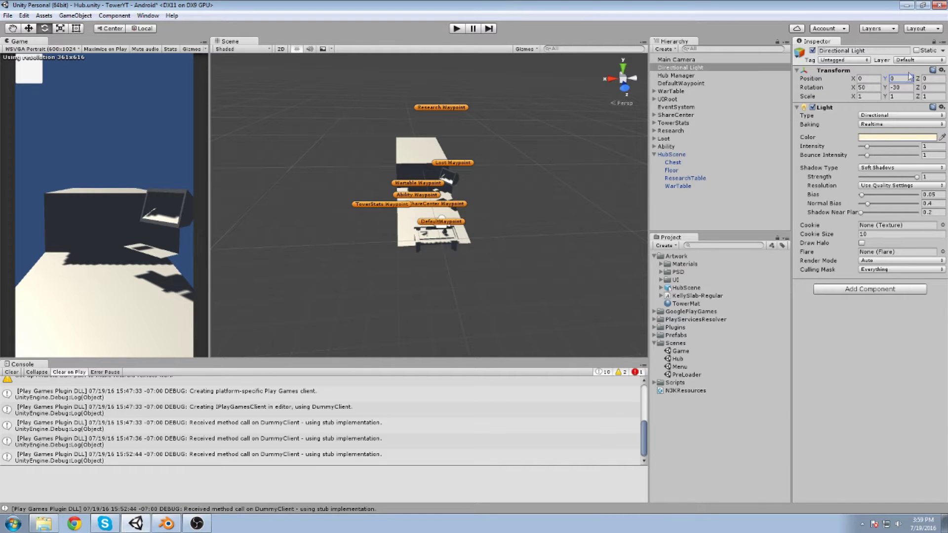
Rotate the Directional Light to about X 42, Y -153, Z -61 so it lights the front of the scene.
{"action": "middle_click_drag", "start_coordinate": [405, 239], "coordinate": [458, 220]}
{"action": "right_click_drag", "start_coordinate": [457, 221], "coordinate": [498, 217]}
{"action": "left_click_drag", "start_coordinate": [498, 218], "coordinate": [535, 240]}
Move the chest down onto the lower floor near the step, to about X -1.14, Y 0.1, Z -6.13.
{"action": "middle_click_drag", "start_coordinate": [395, 190], "coordinate": [443, 225]}
{"action": "scroll", "coordinate": [443, 225], "scroll_direction": "up", "scroll_amount": 3}
{"action": "mouse_move", "coordinate": [428, 233]}
{"action": "middle_mouse_down"}
{"action": "mouse_move", "coordinate": [426, 211]}
{"action": "mouse_move", "coordinate": [435, 239]}
{"action": "middle_mouse_up"}
{"action": "scroll", "coordinate": [405, 211], "scroll_direction": "up", "scroll_amount": 3}
{"action": "middle_click_drag", "start_coordinate": [378, 144], "coordinate": [447, 210]}
{"action": "scroll", "coordinate": [444, 182], "scroll_direction": "up", "scroll_amount": 2}
{"action": "left_click", "coordinate": [672, 162]}
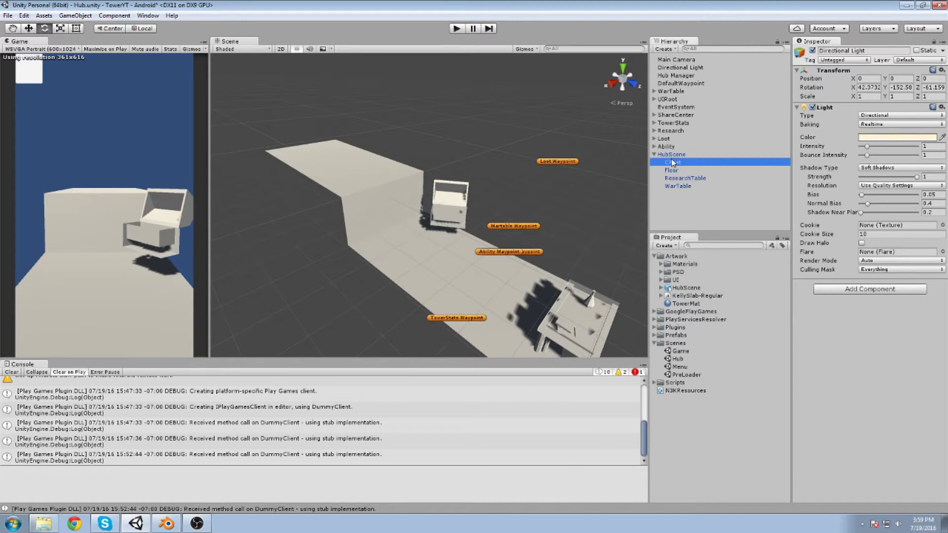
{"action": "key", "text": "f"}
{"action": "key", "text": "w"}
{"action": "left_click_drag", "start_coordinate": [446, 187], "coordinate": [449, 200]}
{"action": "middle_click_drag", "start_coordinate": [449, 200], "coordinate": [443, 229]}
{"action": "mouse_move", "coordinate": [446, 236]}
{"action": "left_mouse_down"}
{"action": "mouse_move", "coordinate": [422, 230]}
{"action": "mouse_move", "coordinate": [432, 233]}
{"action": "left_mouse_up"}
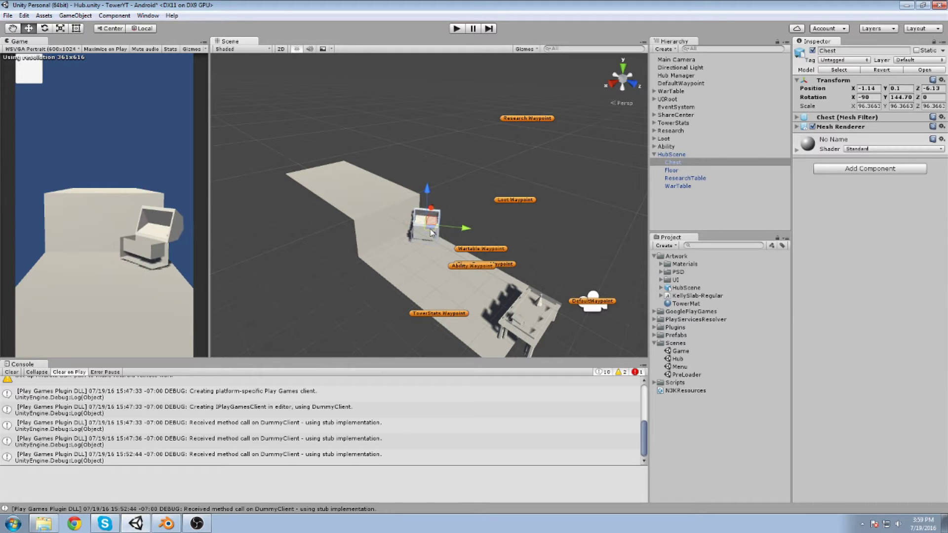
Move the research table back and up onto the upper platform.
{"action": "left_click", "coordinate": [543, 311]}
{"action": "left_click", "coordinate": [531, 318]}
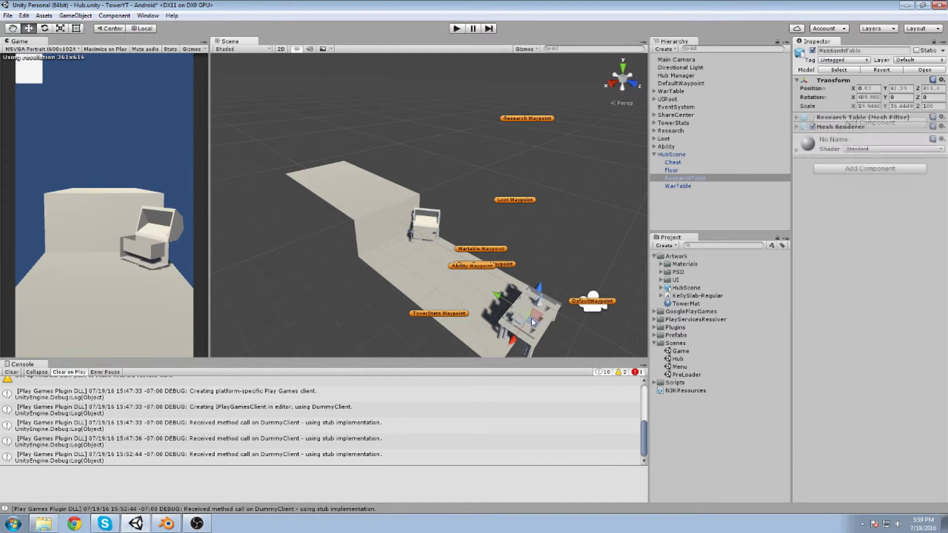
{"action": "middle_click_drag", "start_coordinate": [531, 319], "coordinate": [518, 268]}
{"action": "left_click_drag", "start_coordinate": [485, 251], "coordinate": [257, 158]}
{"action": "left_click_drag", "start_coordinate": [366, 152], "coordinate": [362, 128]}
Raise the Main Camera so it views the floor from higher up.
{"action": "left_click", "coordinate": [563, 229]}
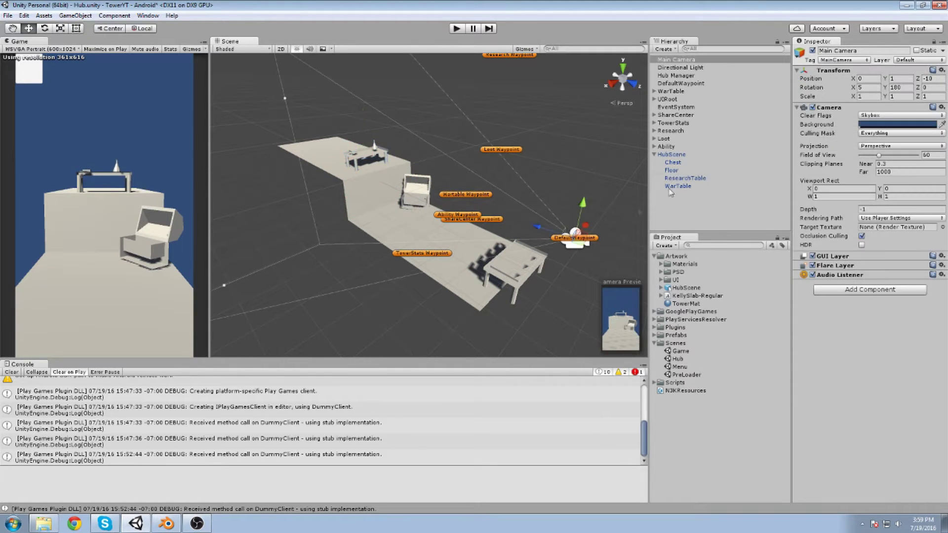
{"action": "left_click_drag", "start_coordinate": [583, 203], "coordinate": [562, 172]}
{"action": "key", "text": "e"}
{"action": "key", "text": "ctrl+z"}
Move the war table back along the lower floor to Z -2.85.
{"action": "middle_click_drag", "start_coordinate": [420, 134], "coordinate": [404, 164]}
{"action": "left_click", "coordinate": [500, 311]}
{"action": "key", "text": "w"}
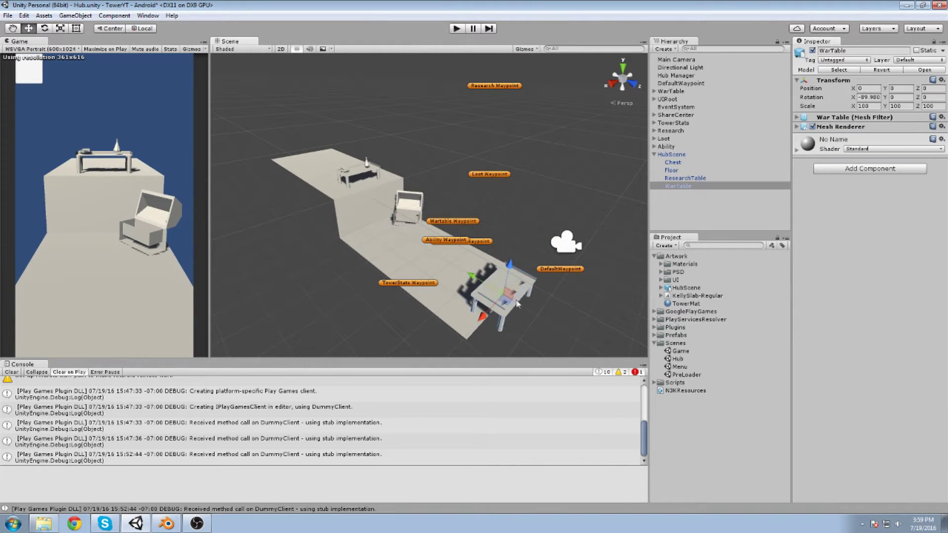
{"action": "left_click_drag", "start_coordinate": [477, 287], "coordinate": [402, 237]}
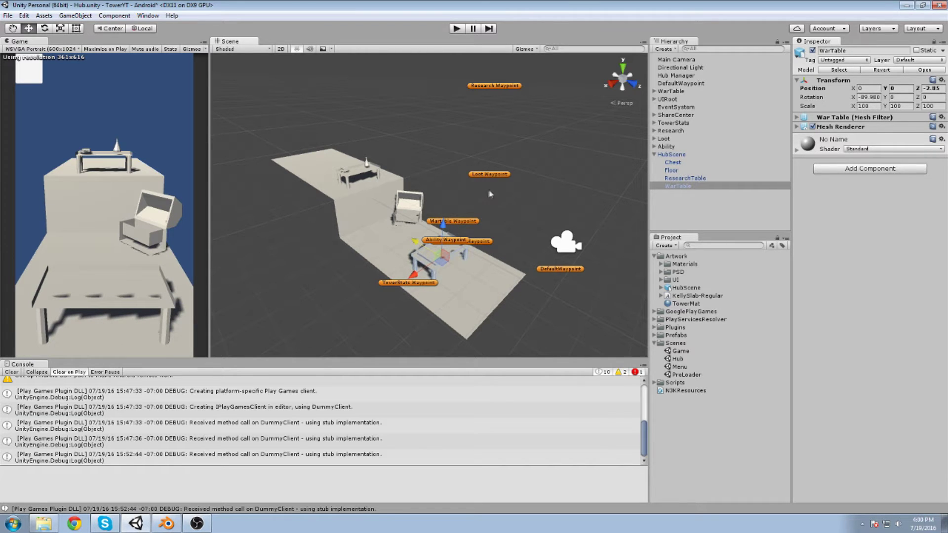
Inspect the research table on the upper platform up close, checking the faces of its top, books and flask.
{"action": "middle_click_drag", "start_coordinate": [426, 198], "coordinate": [458, 227]}
{"action": "scroll", "coordinate": [458, 227], "scroll_direction": "up", "scroll_amount": 3}
{"action": "right_click_drag", "start_coordinate": [459, 227], "coordinate": [421, 233]}
{"action": "scroll", "coordinate": [419, 234], "scroll_direction": "up", "scroll_amount": 4}
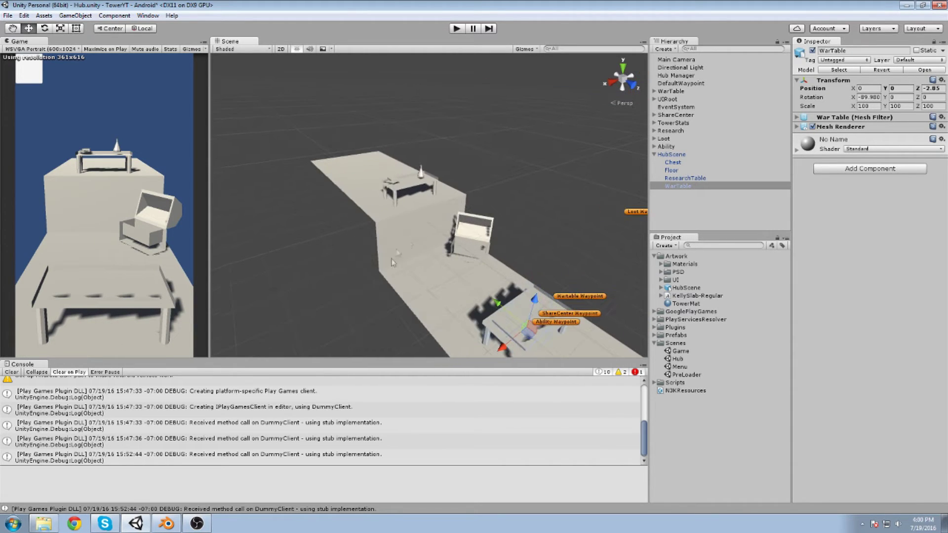
{"action": "middle_click_drag", "start_coordinate": [403, 235], "coordinate": [434, 257]}
{"action": "scroll", "coordinate": [430, 218], "scroll_direction": "up", "scroll_amount": 3}
{"action": "middle_click_drag", "start_coordinate": [431, 217], "coordinate": [423, 180]}
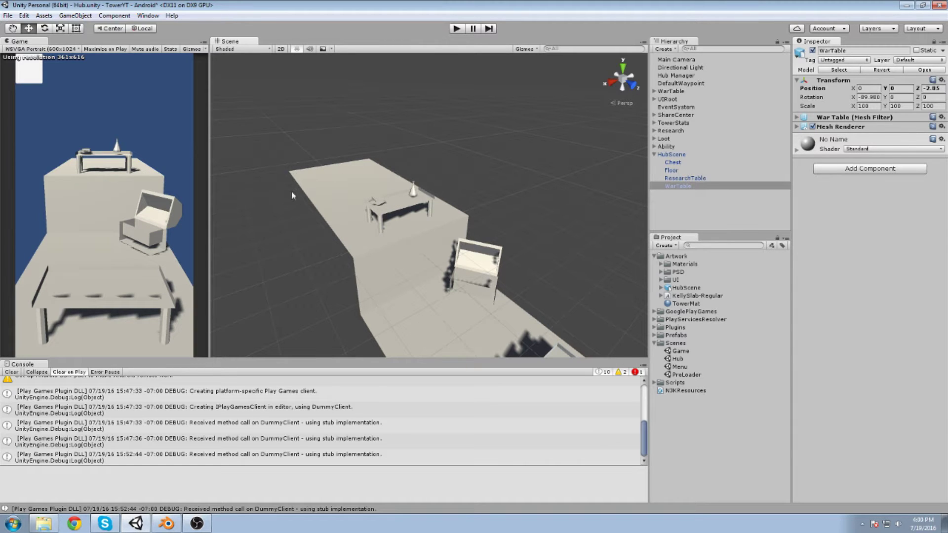
{"action": "scroll", "coordinate": [345, 197], "scroll_direction": "up", "scroll_amount": 5}
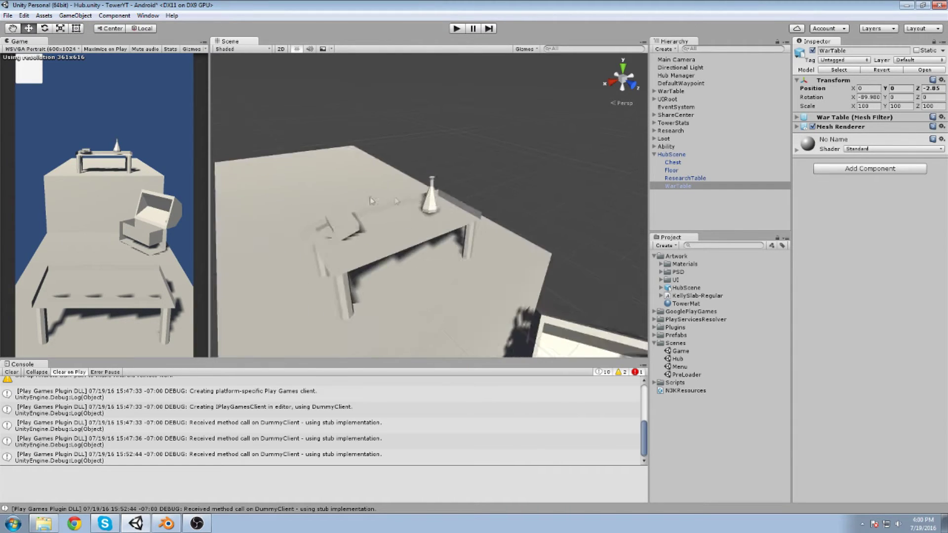
{"action": "left_click_drag", "start_coordinate": [397, 201], "coordinate": [528, 154], "text": "alt"}
{"action": "scroll", "coordinate": [494, 150], "scroll_direction": "up", "scroll_amount": 3}
{"action": "middle_click_drag", "start_coordinate": [469, 165], "coordinate": [516, 137]}
{"action": "scroll", "coordinate": [489, 165], "scroll_direction": "down", "scroll_amount": 4}
{"action": "mouse_move", "coordinate": [432, 197]}
{"action": "middle_mouse_down"}
{"action": "mouse_move", "coordinate": [489, 165]}
{"action": "mouse_move", "coordinate": [419, 186]}
{"action": "mouse_move", "coordinate": [435, 175]}
{"action": "mouse_move", "coordinate": [419, 220]}
{"action": "mouse_move", "coordinate": [387, 258]}
{"action": "mouse_move", "coordinate": [467, 209]}
{"action": "mouse_move", "coordinate": [456, 166]}
{"action": "mouse_move", "coordinate": [487, 145]}
{"action": "middle_mouse_up"}
{"action": "scroll", "coordinate": [424, 183], "scroll_direction": "up", "scroll_amount": 3}
{"action": "mouse_move", "coordinate": [418, 152]}
{"action": "middle_mouse_down"}
{"action": "mouse_move", "coordinate": [370, 205]}
{"action": "mouse_move", "coordinate": [391, 226]}
{"action": "mouse_move", "coordinate": [446, 153]}
{"action": "mouse_move", "coordinate": [395, 178]}
{"action": "mouse_move", "coordinate": [377, 237]}
{"action": "mouse_move", "coordinate": [366, 228]}
{"action": "mouse_move", "coordinate": [397, 226]}
{"action": "mouse_move", "coordinate": [380, 258]}
{"action": "mouse_move", "coordinate": [394, 267]}
{"action": "middle_mouse_up"}
{"action": "middle_click_drag", "start_coordinate": [416, 140], "coordinate": [501, 162]}
{"action": "scroll", "coordinate": [409, 170], "scroll_direction": "up", "scroll_amount": 5}
{"action": "scroll", "coordinate": [506, 152], "scroll_direction": "down", "scroll_amount": 5}
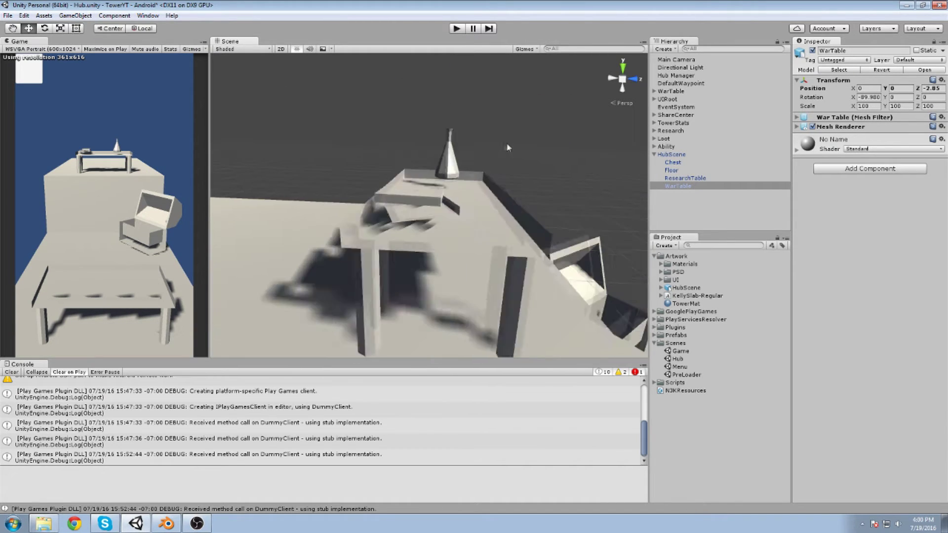
Inspect the chest's sides and the war table from close range for wrongly facing surfaces.
{"action": "right_click_drag", "start_coordinate": [398, 210], "coordinate": [428, 213]}
{"action": "middle_click_drag", "start_coordinate": [427, 213], "coordinate": [385, 238]}
{"action": "scroll", "coordinate": [390, 247], "scroll_direction": "up", "scroll_amount": 3}
{"action": "scroll", "coordinate": [397, 269], "scroll_direction": "up", "scroll_amount": 8}
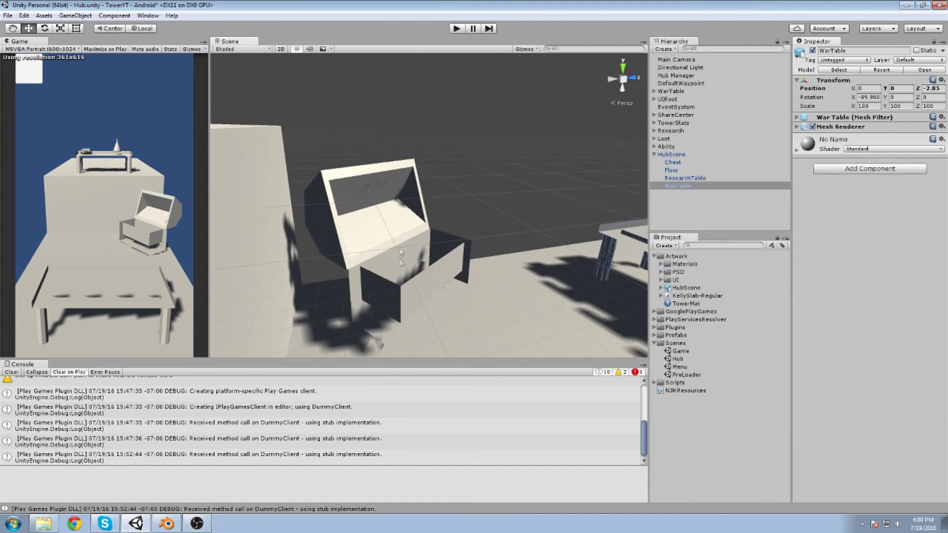
{"action": "middle_click_drag", "start_coordinate": [470, 231], "coordinate": [456, 192]}
{"action": "scroll", "coordinate": [464, 192], "scroll_direction": "down", "scroll_amount": 3}
{"action": "middle_click_drag", "start_coordinate": [630, 211], "coordinate": [575, 212]}
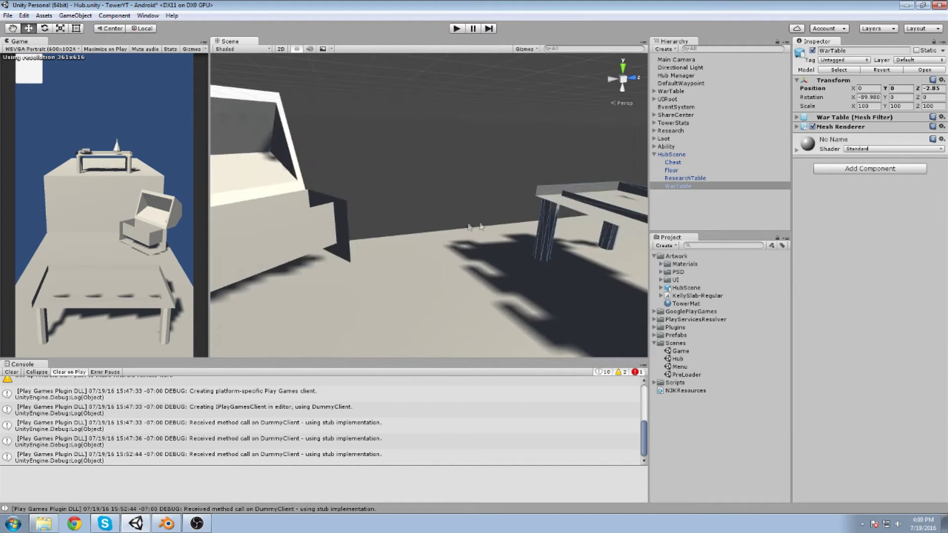
{"action": "middle_click_drag", "start_coordinate": [676, 200], "coordinate": [545, 215]}
{"action": "scroll", "coordinate": [616, 206], "scroll_direction": "up", "scroll_amount": 3}
{"action": "scroll", "coordinate": [545, 215], "scroll_direction": "down", "scroll_amount": 6}
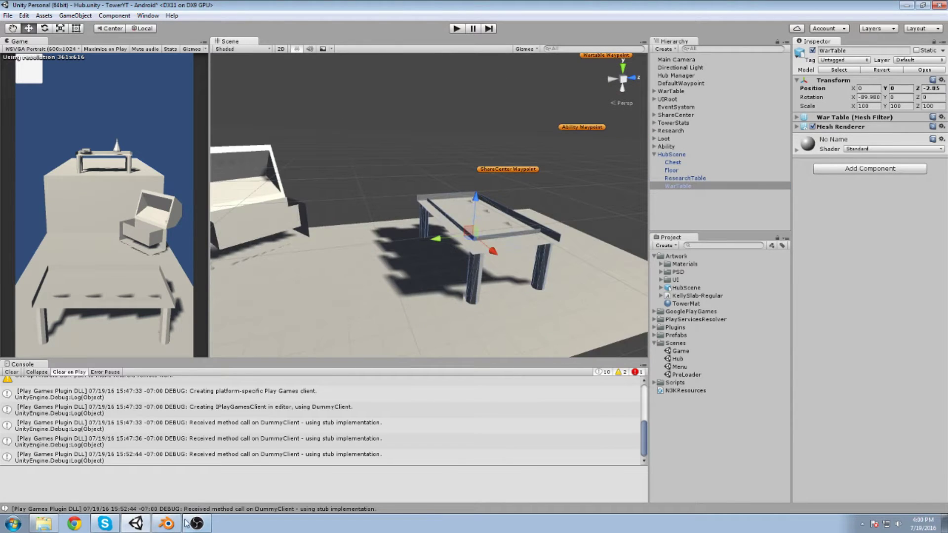
Switch to Blender, return to object mode and move the research table away from the chest and war table, beside the floor.
{"action": "left_click", "coordinate": [166, 523]}
{"action": "middle_click_drag", "start_coordinate": [305, 298], "coordinate": [379, 243], "text": "shift"}
{"action": "right_click", "coordinate": [258, 267]}
{"action": "middle_click_drag", "start_coordinate": [232, 285], "coordinate": [101, 390]}
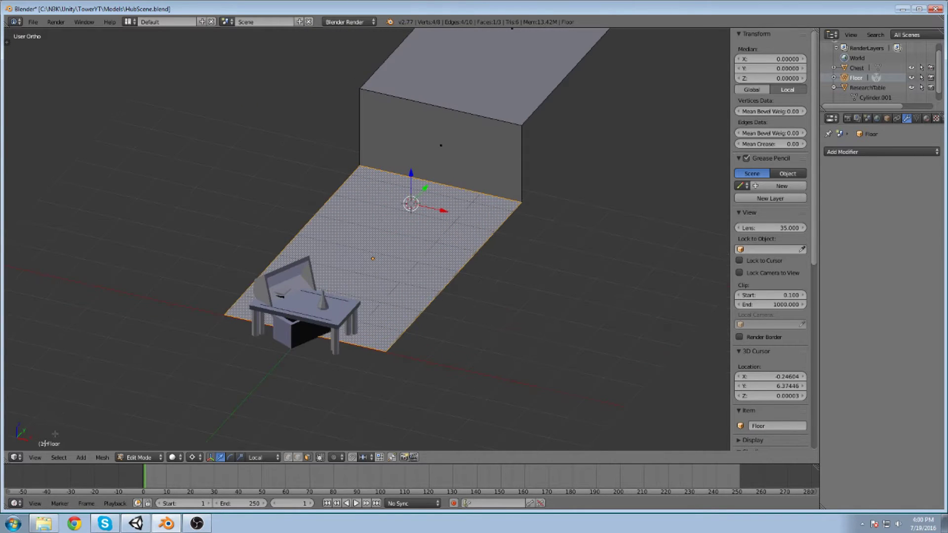
{"action": "left_click", "coordinate": [133, 457]}
{"action": "left_click", "coordinate": [136, 447]}
{"action": "right_click", "coordinate": [321, 316]}
{"action": "key", "text": "g"}
{"action": "left_click", "coordinate": [498, 279]}
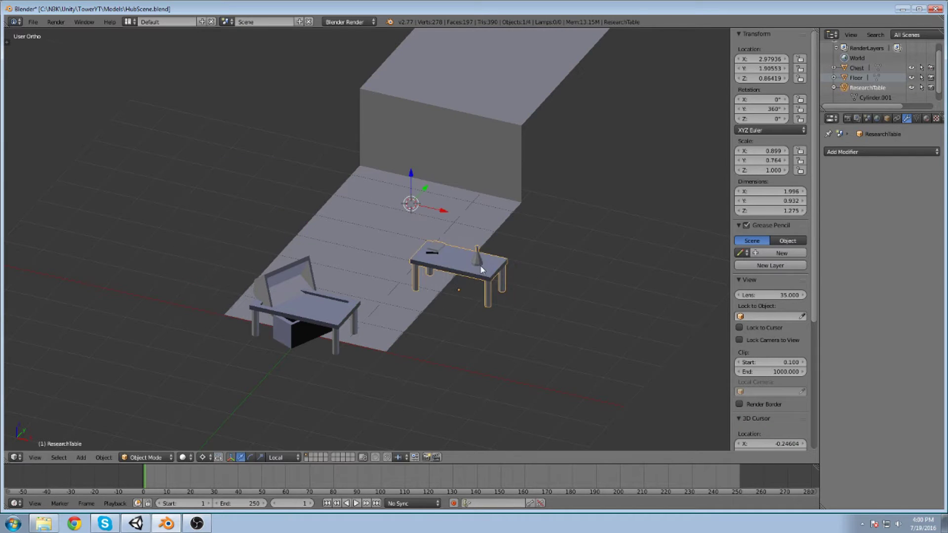
In edit mode, select the research table's whole tabletop and lower book and flip their normals.
{"action": "scroll", "coordinate": [477, 275], "scroll_direction": "up", "scroll_amount": 5}
{"action": "scroll", "coordinate": [469, 275], "scroll_direction": "up", "scroll_amount": 3}
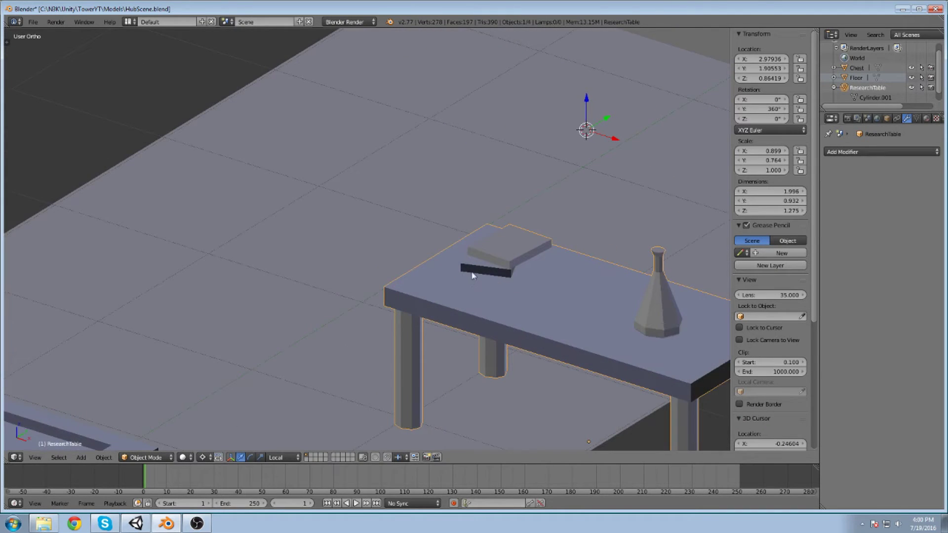
{"action": "scroll", "coordinate": [317, 332], "scroll_direction": "up", "scroll_amount": 3}
{"action": "left_click", "coordinate": [147, 457]}
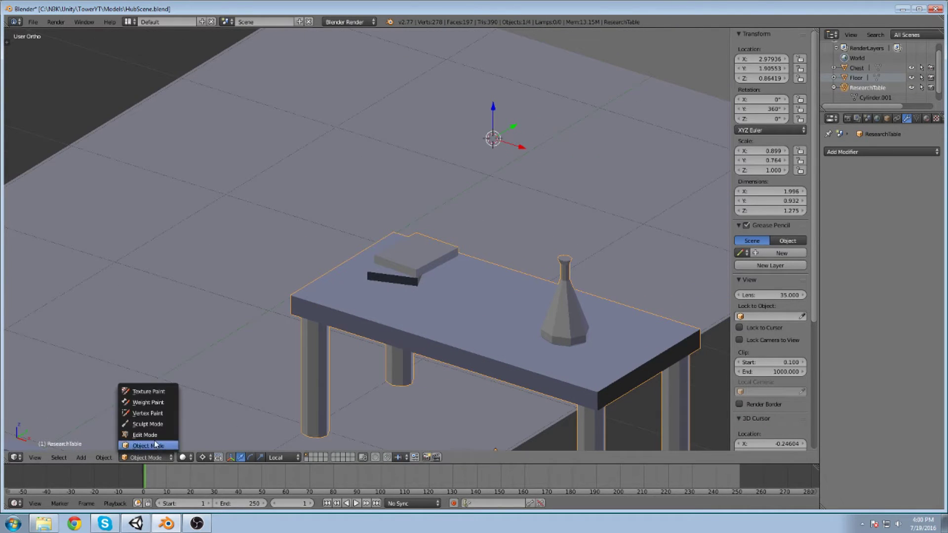
{"action": "left_click", "coordinate": [157, 444]}
{"action": "right_click", "coordinate": [391, 281]}
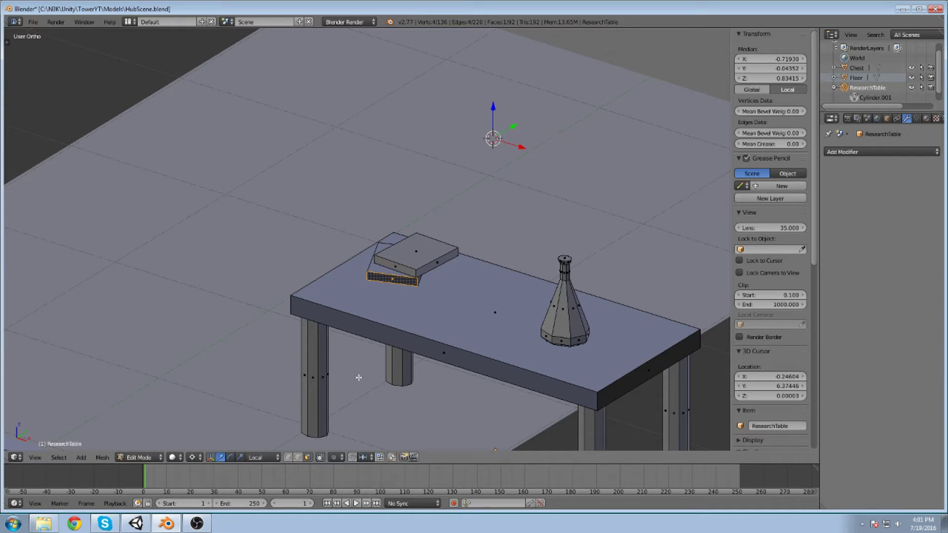
{"action": "right_click", "coordinate": [388, 299], "text": "shift"}
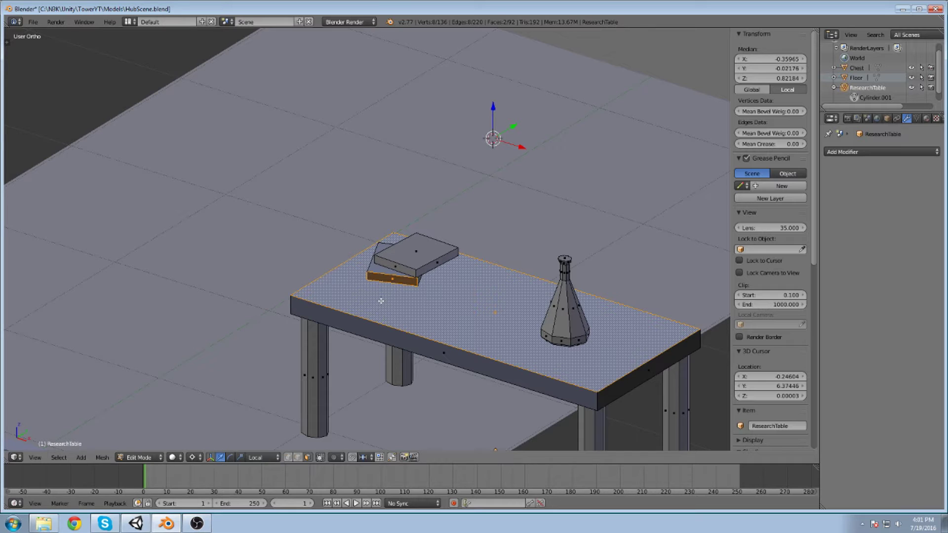
{"action": "key", "text": "ctrl+KP_Add"}
{"action": "middle_click_drag", "start_coordinate": [368, 283], "coordinate": [423, 268]}
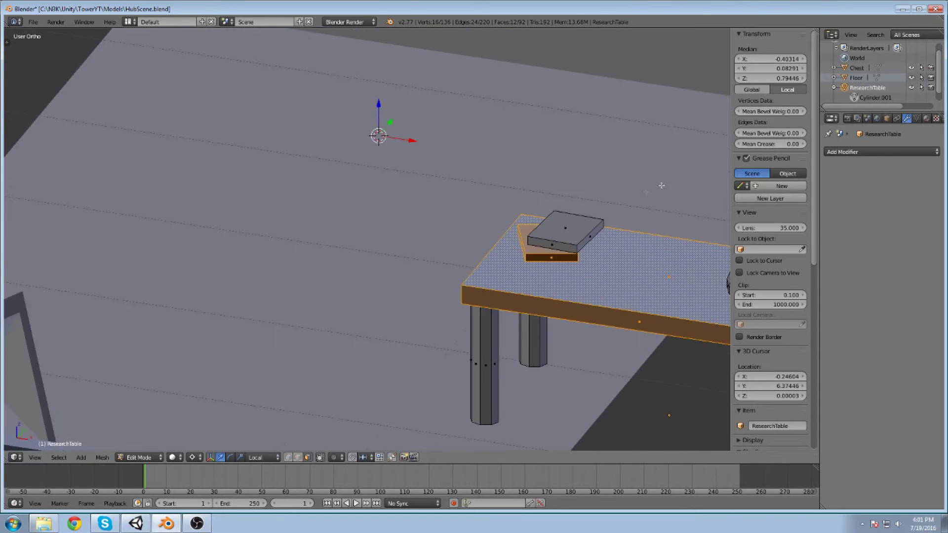
{"action": "middle_click_drag", "start_coordinate": [577, 201], "coordinate": [438, 199], "text": "shift"}
{"action": "key", "text": "t"}
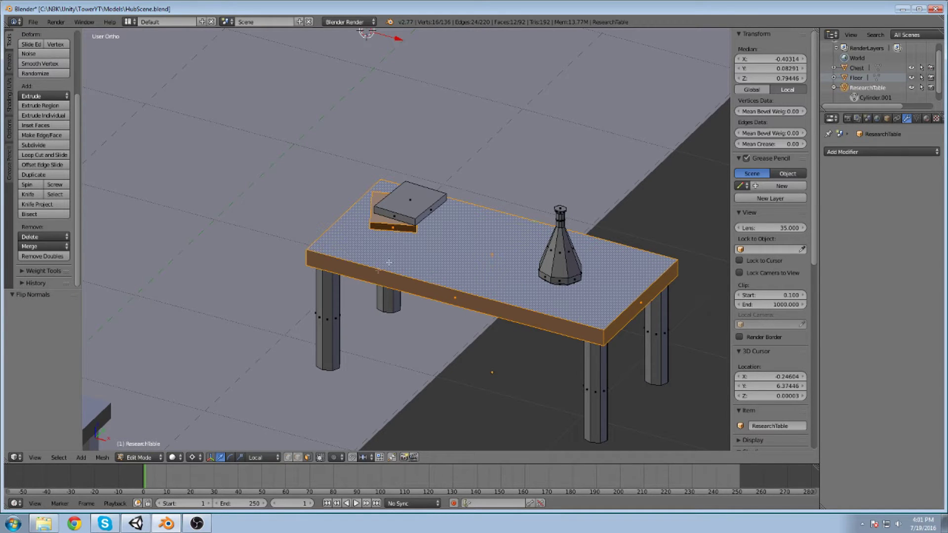
{"action": "middle_click_drag", "start_coordinate": [404, 237], "coordinate": [406, 250]}
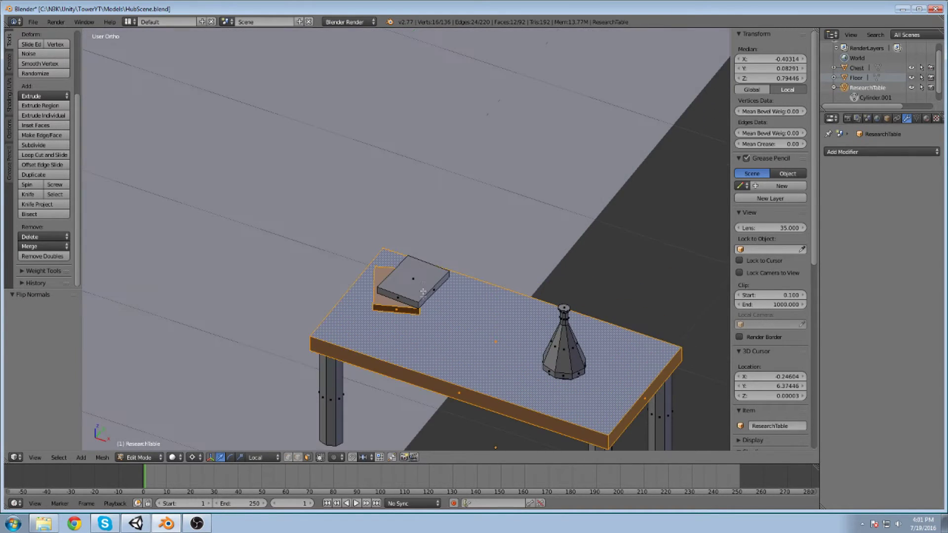
{"action": "key", "text": "w"}
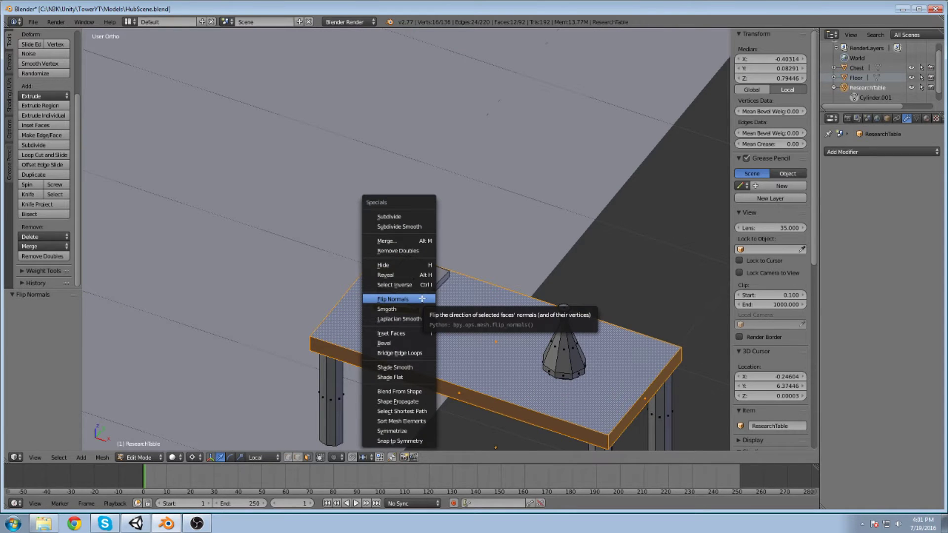
{"action": "left_click", "coordinate": [422, 299]}
{"action": "scroll", "coordinate": [447, 225], "scroll_direction": "down", "scroll_amount": 8}
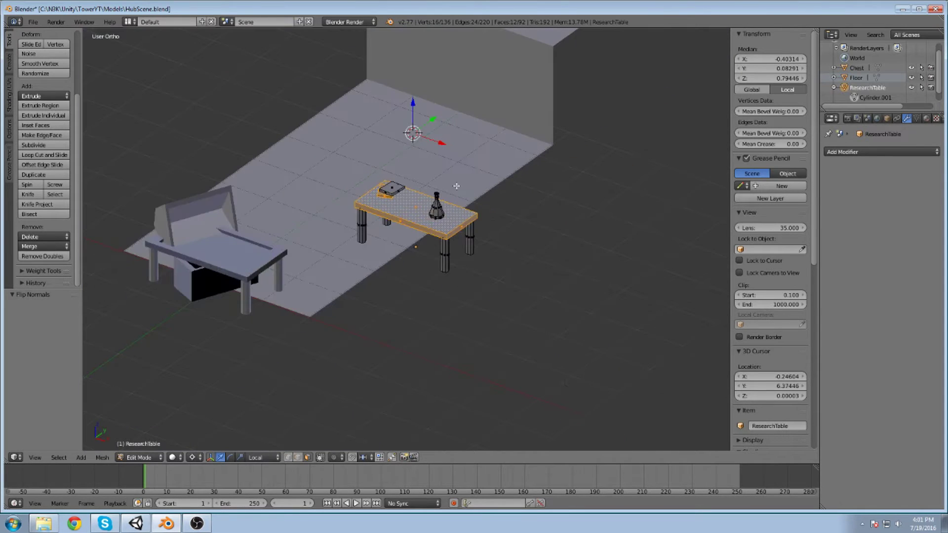
{"action": "key", "text": "space"}
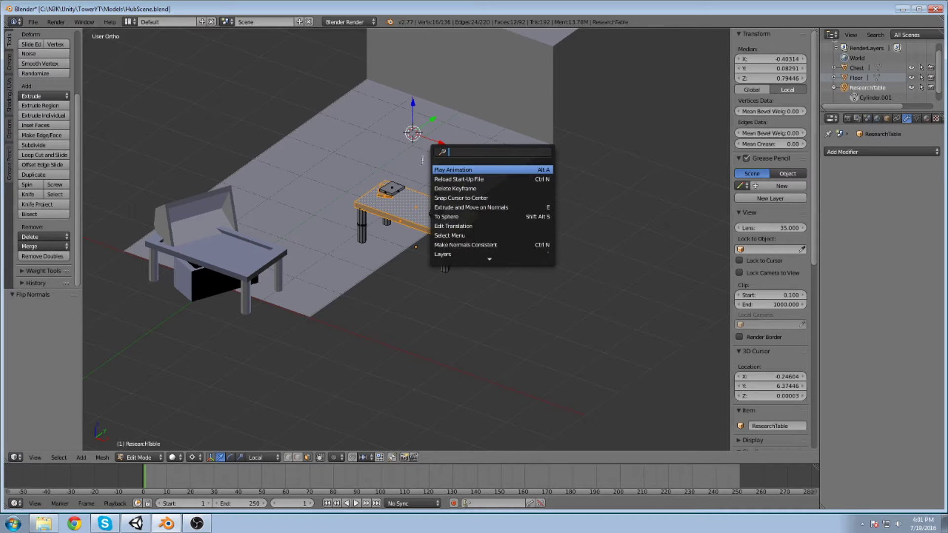
{"action": "left_click", "coordinate": [283, 263]}
Return to object mode and move the chest off the floor to about X -2.53, Y -0.11, Z 2.37.
{"action": "left_click", "coordinate": [138, 458]}
{"action": "left_click", "coordinate": [141, 446]}
{"action": "middle_click_drag", "start_coordinate": [321, 326], "coordinate": [438, 328], "text": "shift"}
{"action": "right_click", "coordinate": [320, 193]}
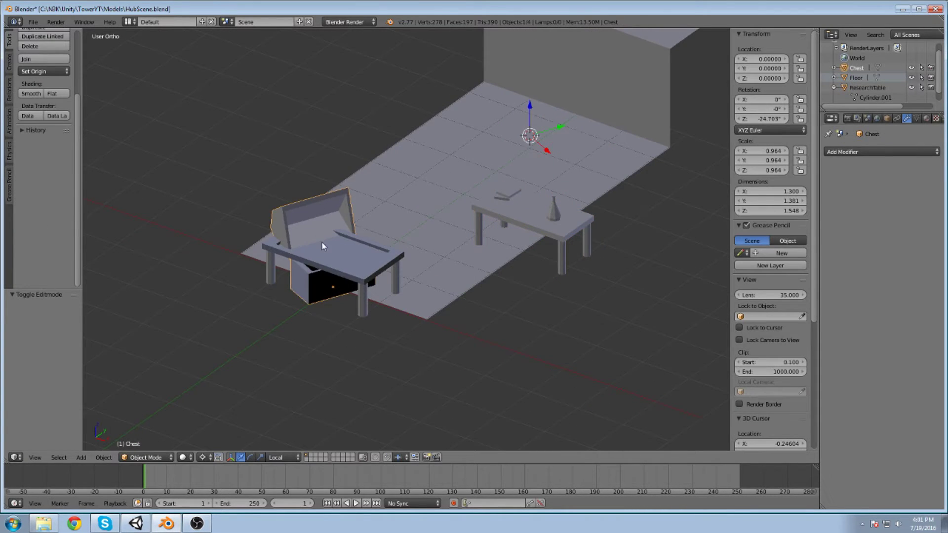
{"action": "key", "text": "g"}
{"action": "left_click", "coordinate": [229, 118]}
{"action": "middle_click_drag", "start_coordinate": [230, 118], "coordinate": [225, 153]}
{"action": "key", "text": "ctrl+Tab"}
{"action": "key", "text": "ctrl+Tab"}
Flip the normals of the chest's entire lower box in edit mode and save over the existing file.
{"action": "left_click", "coordinate": [146, 457]}
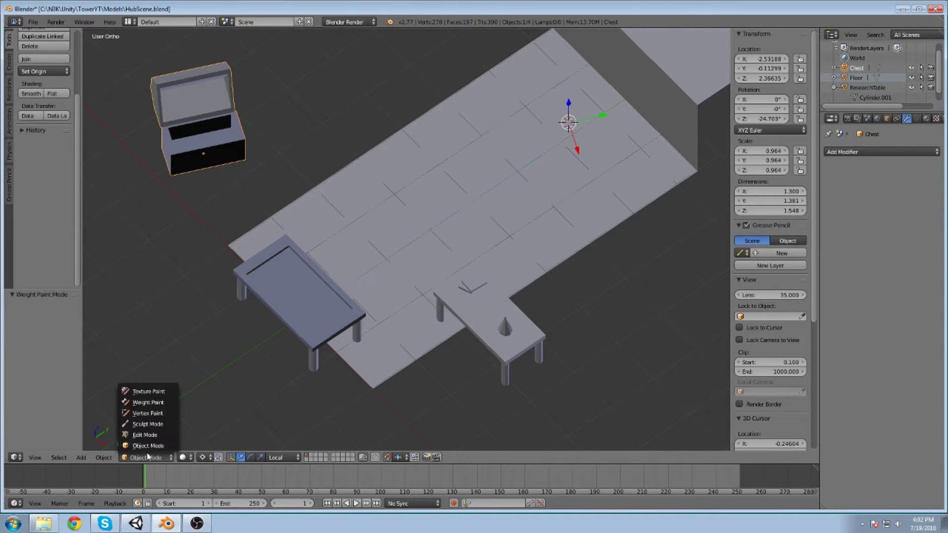
{"action": "left_click", "coordinate": [150, 436]}
{"action": "middle_click_drag", "start_coordinate": [178, 132], "coordinate": [277, 230], "text": "shift"}
{"action": "scroll", "coordinate": [277, 231], "scroll_direction": "up", "scroll_amount": 5}
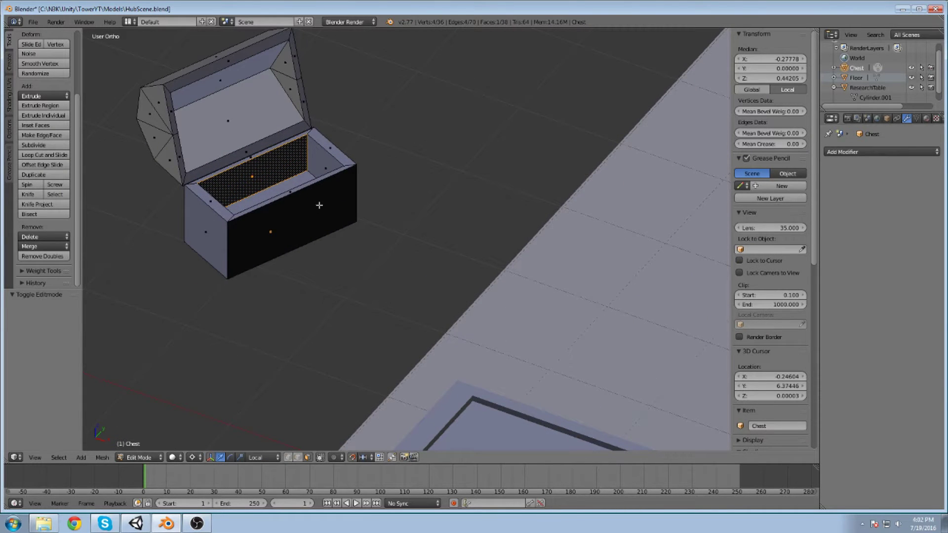
{"action": "key", "text": "ctrl+l"}
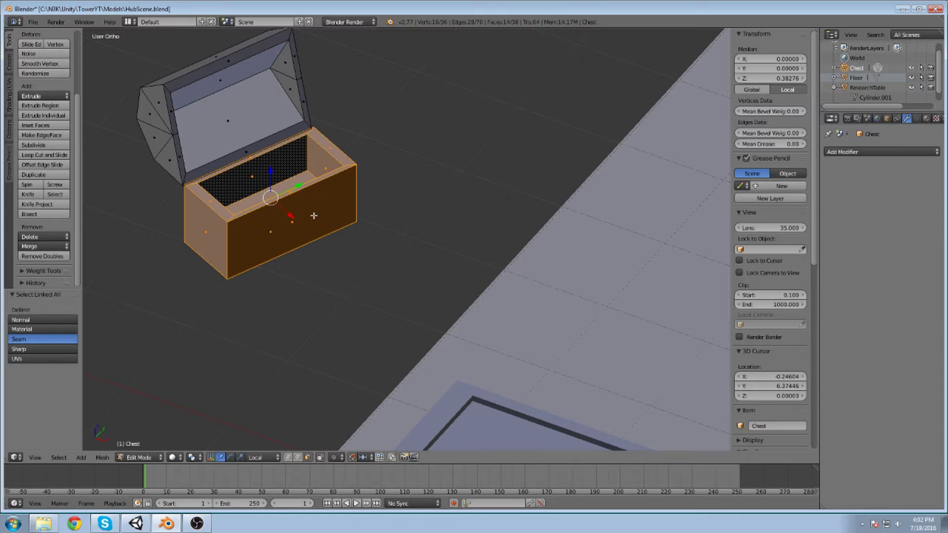
{"action": "key", "text": "w"}
{"action": "left_click", "coordinate": [313, 223]}
{"action": "scroll", "coordinate": [417, 324], "scroll_direction": "down", "scroll_amount": 3}
{"action": "key", "text": "ctrl+s"}
{"action": "left_click", "coordinate": [284, 229]}
Switch from the chest to the war table and flip the normals of its linked tabletop faces in edit mode.
{"action": "left_click", "coordinate": [140, 458]}
{"action": "left_click", "coordinate": [154, 446]}
{"action": "right_click", "coordinate": [466, 386]}
{"action": "middle_click_drag", "start_coordinate": [448, 368], "coordinate": [439, 306], "text": "shift"}
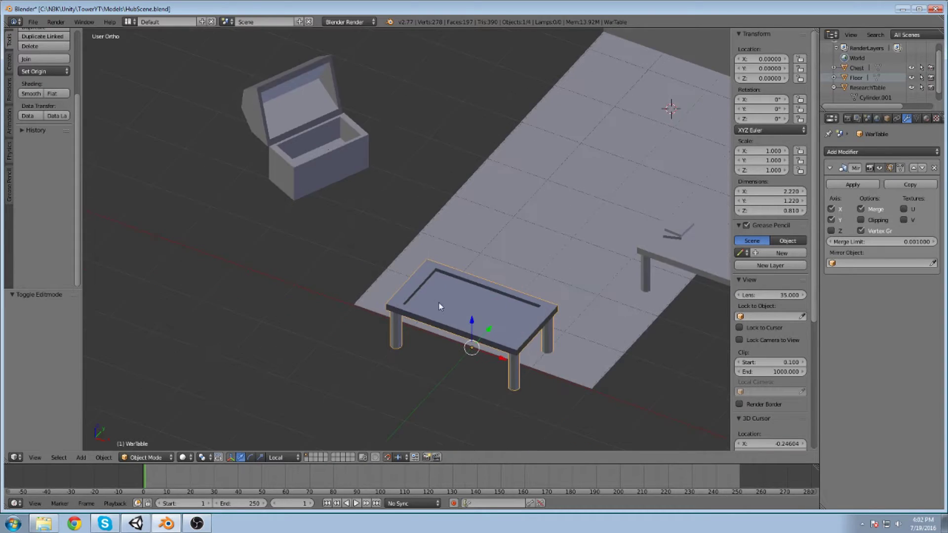
{"action": "scroll", "coordinate": [430, 318], "scroll_direction": "up", "scroll_amount": 3}
{"action": "middle_click_drag", "start_coordinate": [516, 386], "coordinate": [458, 293], "text": "shift"}
{"action": "left_click", "coordinate": [142, 458]}
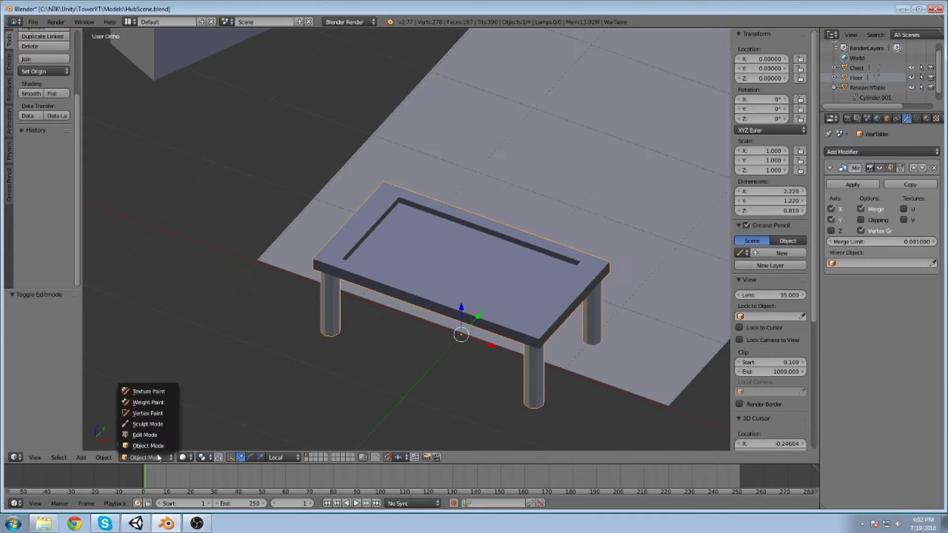
{"action": "left_click", "coordinate": [140, 435]}
{"action": "right_click", "coordinate": [515, 270]}
{"action": "key", "text": "ctrl+l"}
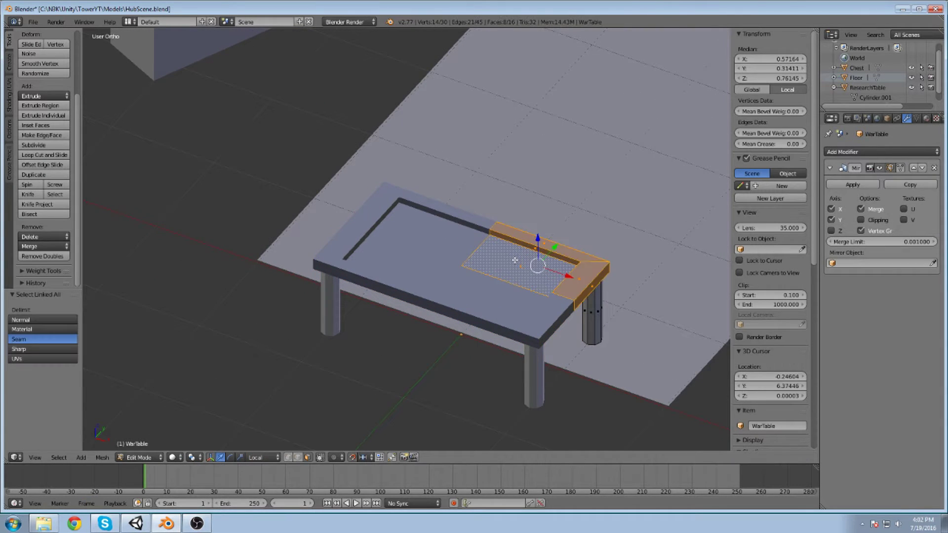
{"action": "key", "text": "w"}
{"action": "left_click", "coordinate": [507, 257]}
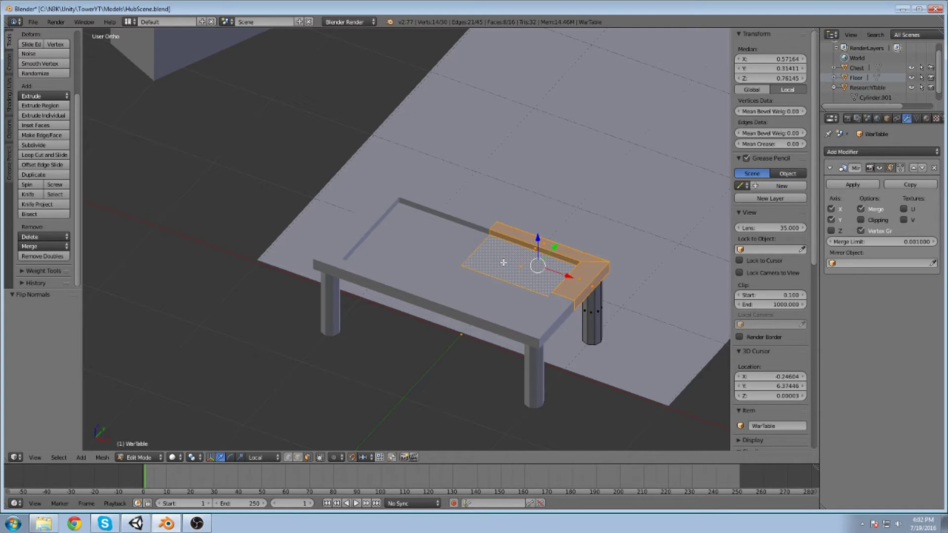
Save over the existing HubScene.blend and export the scene in FBX format.
{"action": "key", "text": "ctrl+s"}
{"action": "left_click", "coordinate": [391, 223]}
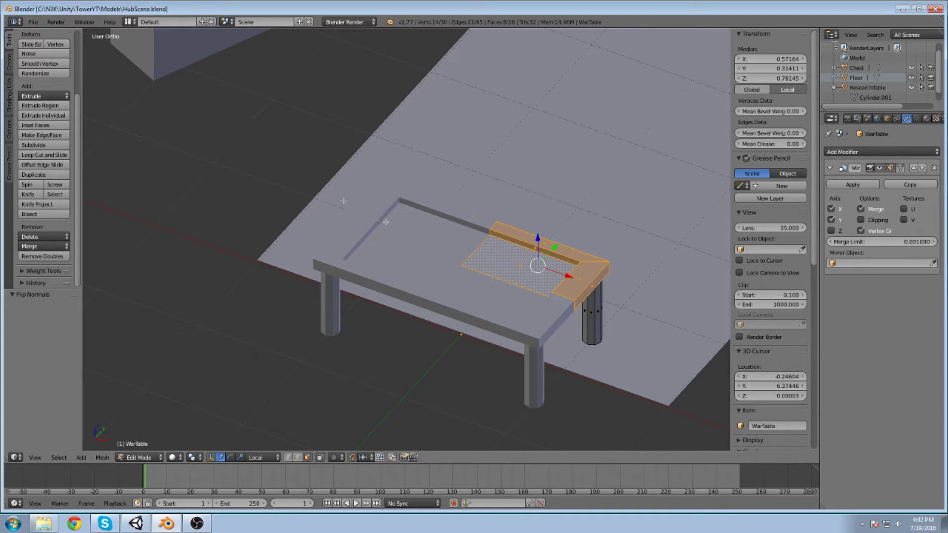
{"action": "left_click", "coordinate": [33, 21]}
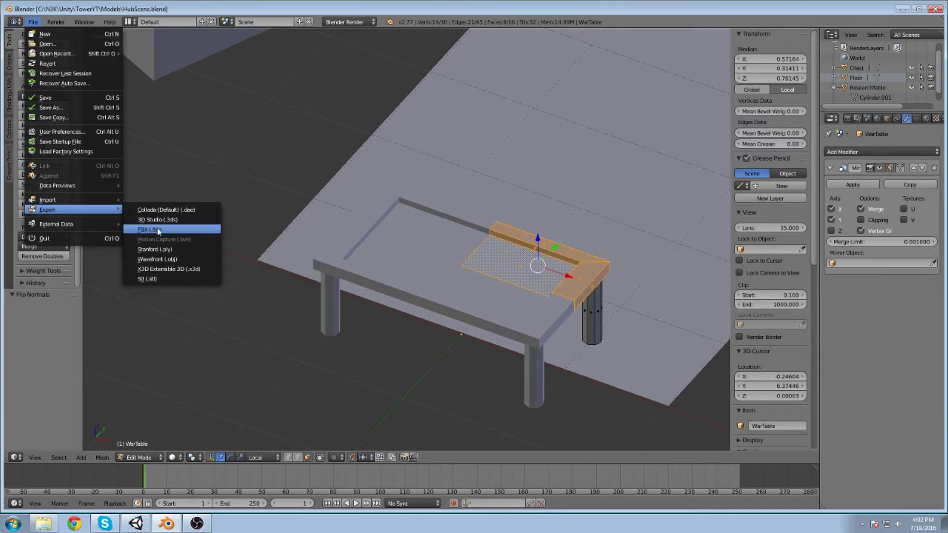
{"action": "left_click", "coordinate": [163, 229]}
{"action": "left_click", "coordinate": [176, 109]}
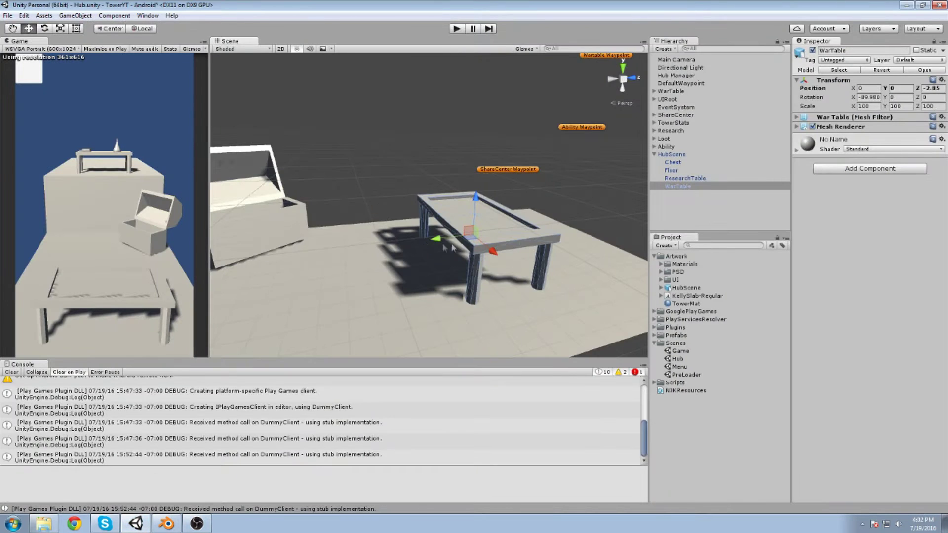
In Unity, examine the re-imported war table and chest from several angles for remaining face problems.
{"action": "right_click_drag", "start_coordinate": [453, 249], "coordinate": [364, 223]}
{"action": "middle_click_drag", "start_coordinate": [456, 154], "coordinate": [368, 202]}
{"action": "scroll", "coordinate": [488, 239], "scroll_direction": "down", "scroll_amount": 2}
{"action": "left_click_drag", "start_coordinate": [442, 216], "coordinate": [341, 150], "text": "alt"}
{"action": "scroll", "coordinate": [342, 150], "scroll_direction": "down", "scroll_amount": 3}
{"action": "middle_click_drag", "start_coordinate": [342, 150], "coordinate": [453, 178]}
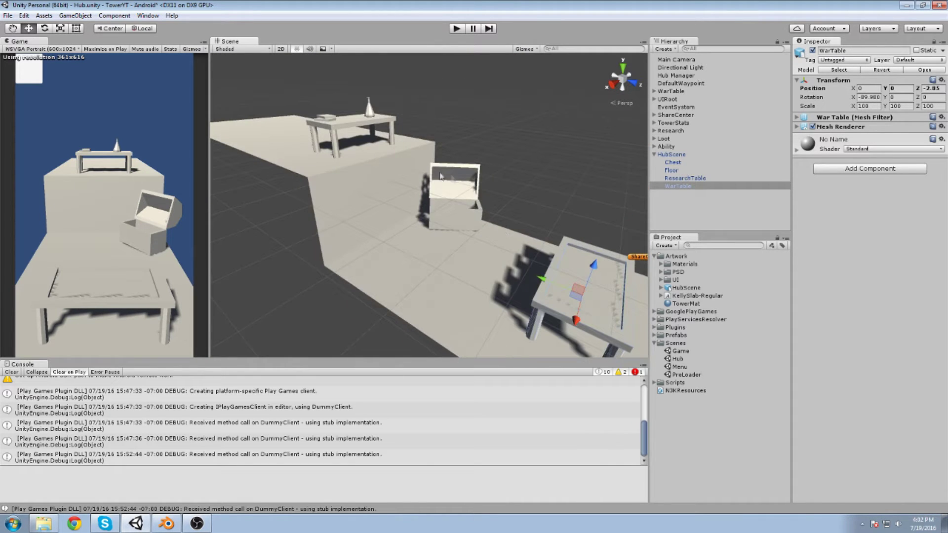
{"action": "right_click_drag", "start_coordinate": [520, 250], "coordinate": [506, 230]}
{"action": "middle_click_drag", "start_coordinate": [506, 231], "coordinate": [428, 203]}
{"action": "left_click", "coordinate": [495, 238]}
{"action": "left_click", "coordinate": [500, 244]}
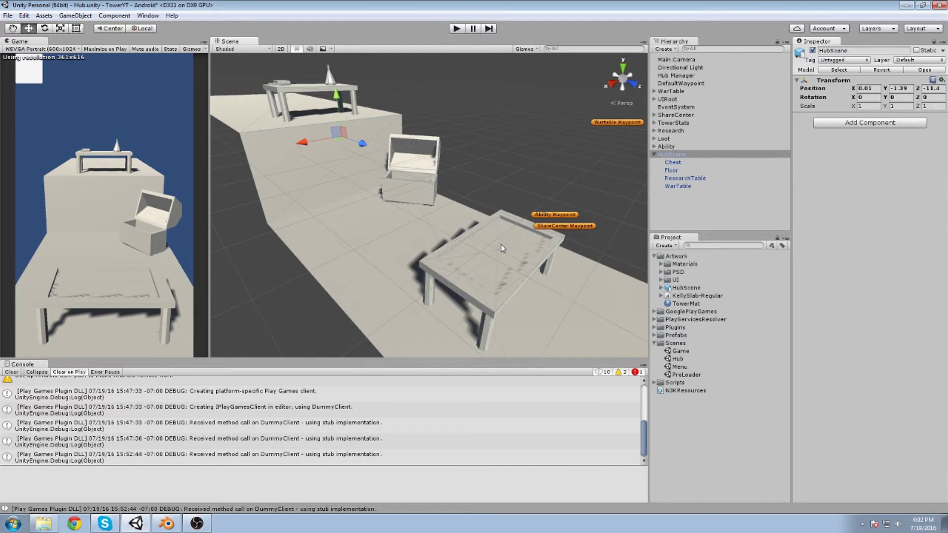
{"action": "left_click", "coordinate": [501, 243]}
{"action": "right_click_drag", "start_coordinate": [508, 259], "coordinate": [466, 239]}
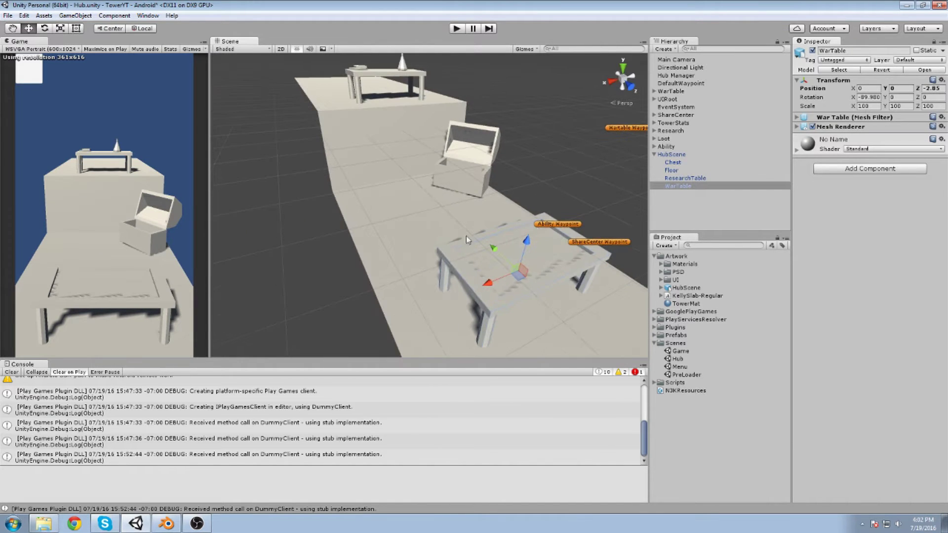
{"action": "middle_click_drag", "start_coordinate": [486, 155], "coordinate": [508, 206]}
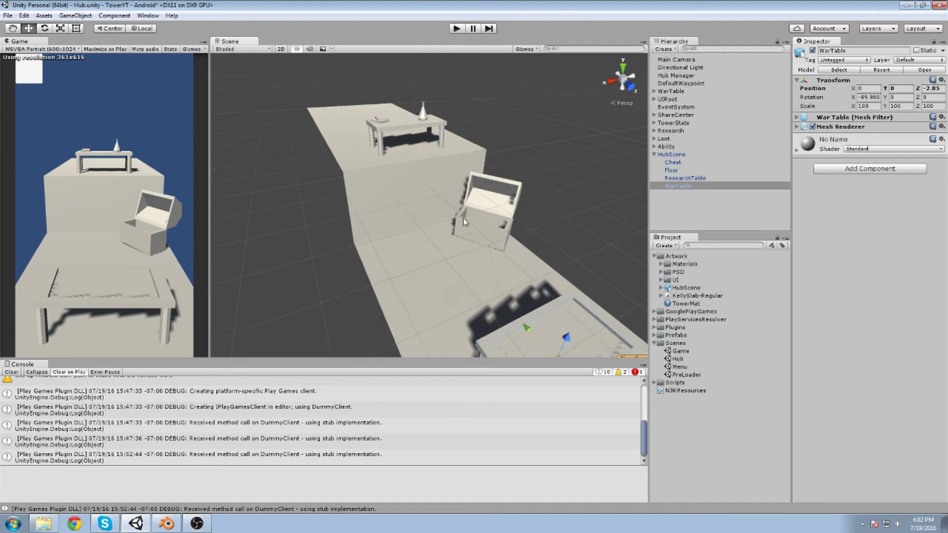
{"action": "left_click", "coordinate": [463, 218]}
Switch to Blender, leave the war table's edit mode and open the floor in edit mode.
{"action": "left_click", "coordinate": [199, 517]}
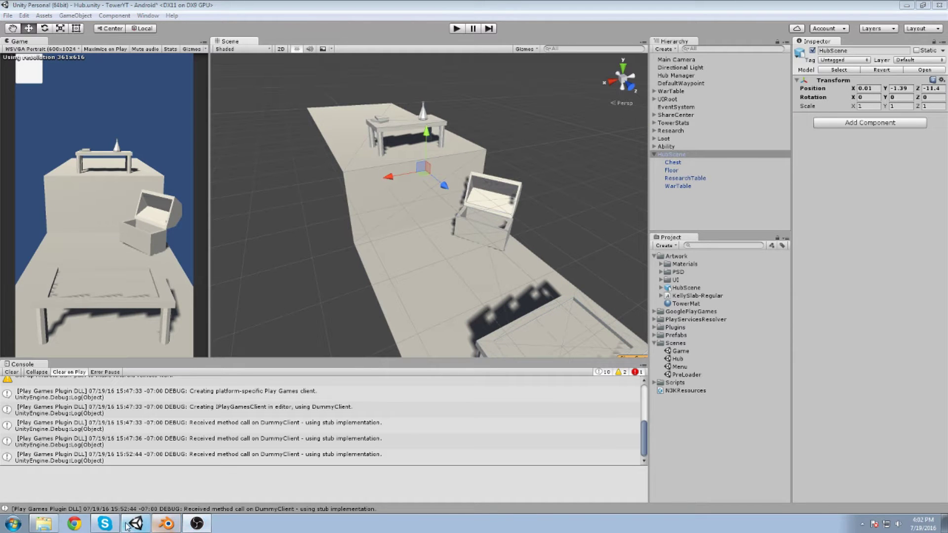
{"action": "left_click", "coordinate": [153, 525]}
{"action": "scroll", "coordinate": [483, 240], "scroll_direction": "down", "scroll_amount": 5}
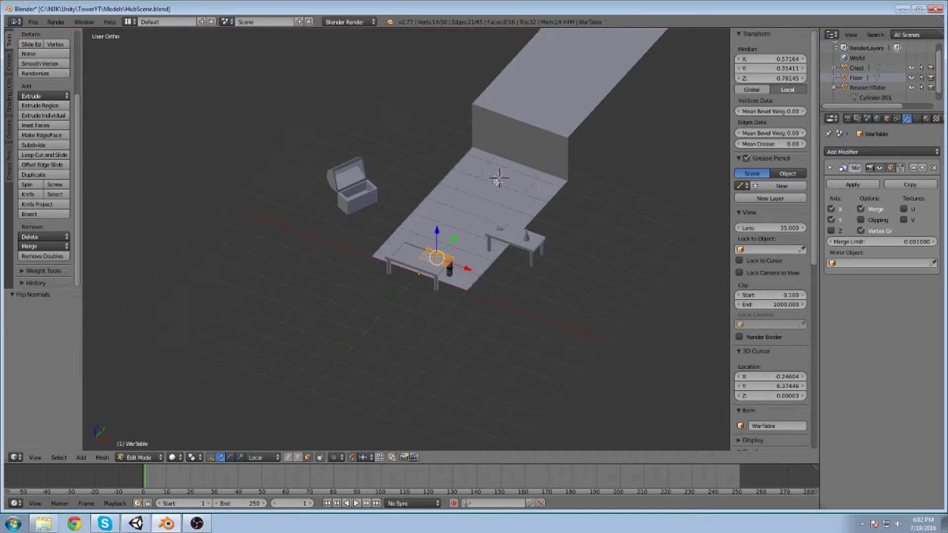
{"action": "middle_click_drag", "start_coordinate": [483, 241], "coordinate": [508, 242]}
{"action": "left_click", "coordinate": [137, 458]}
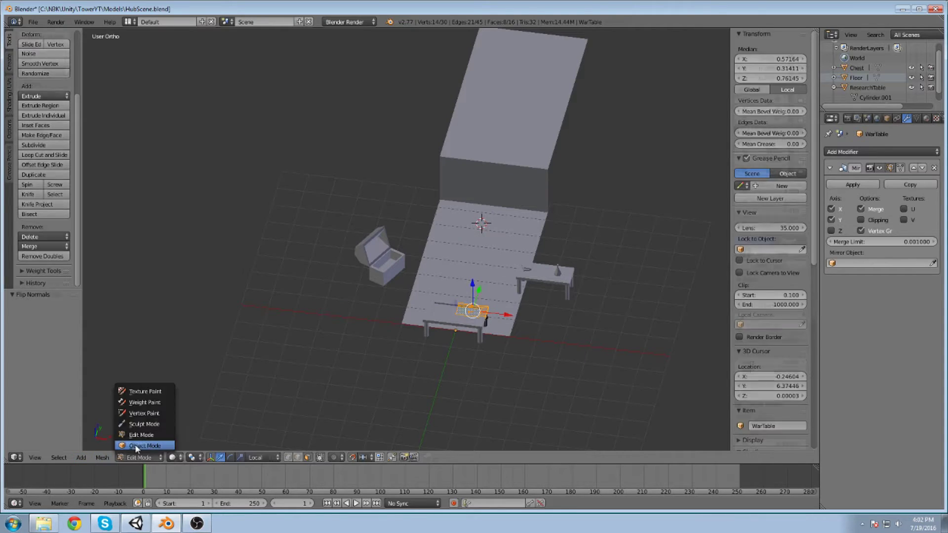
{"action": "left_click", "coordinate": [137, 447]}
{"action": "right_click", "coordinate": [496, 213]}
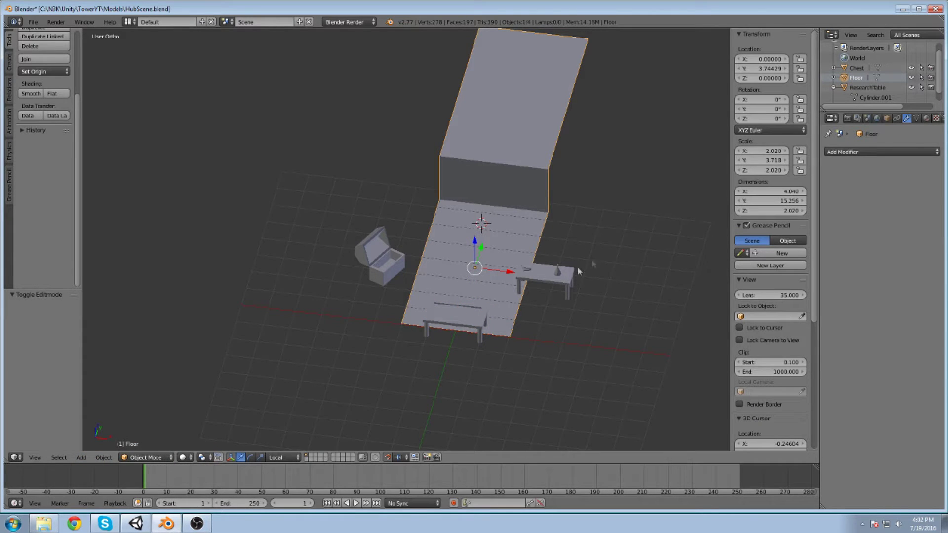
{"action": "left_click", "coordinate": [146, 458]}
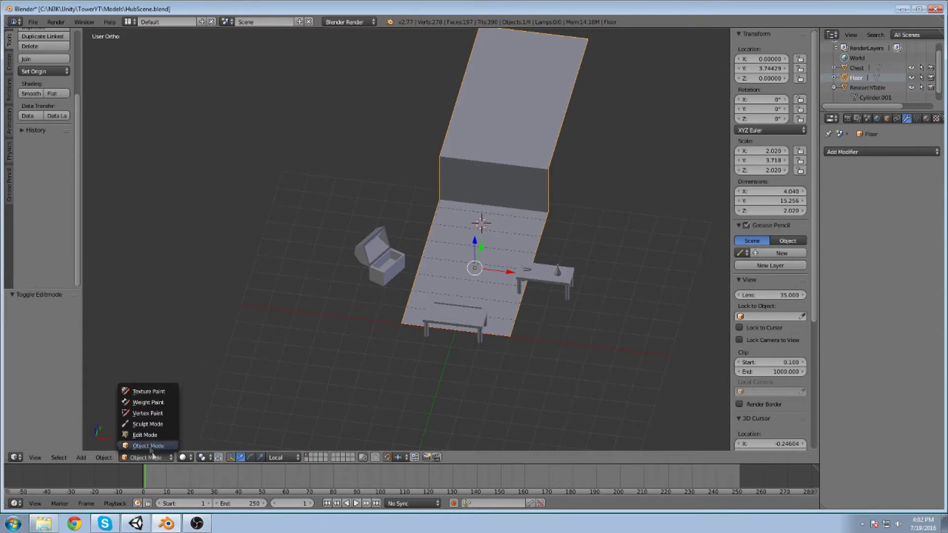
{"action": "left_click", "coordinate": [146, 435]}
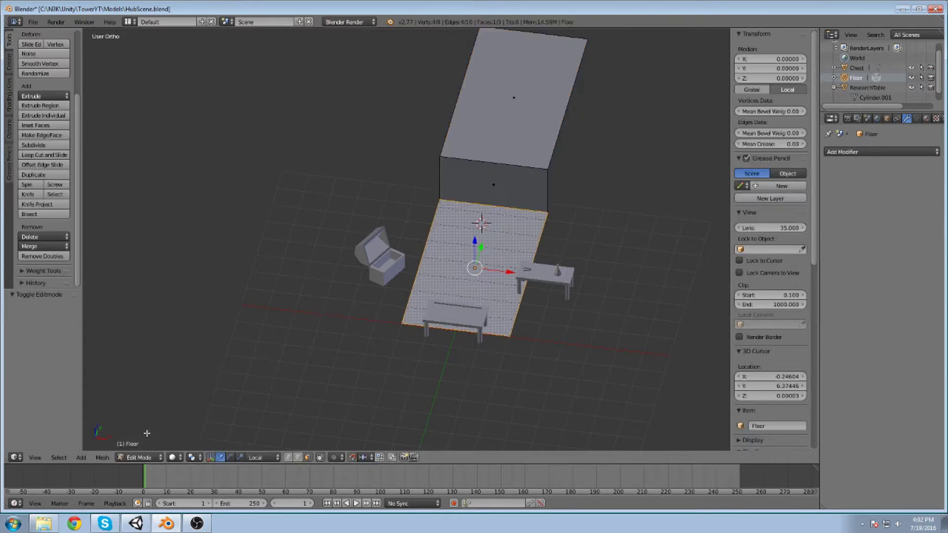
Select all three floor faces and scale them by 2.6 along the global X axis.
{"action": "right_click", "coordinate": [512, 186], "text": "ctrl"}
{"action": "right_click", "coordinate": [523, 106], "text": "ctrl"}
{"action": "key", "text": "s"}
{"action": "key", "text": "x"}
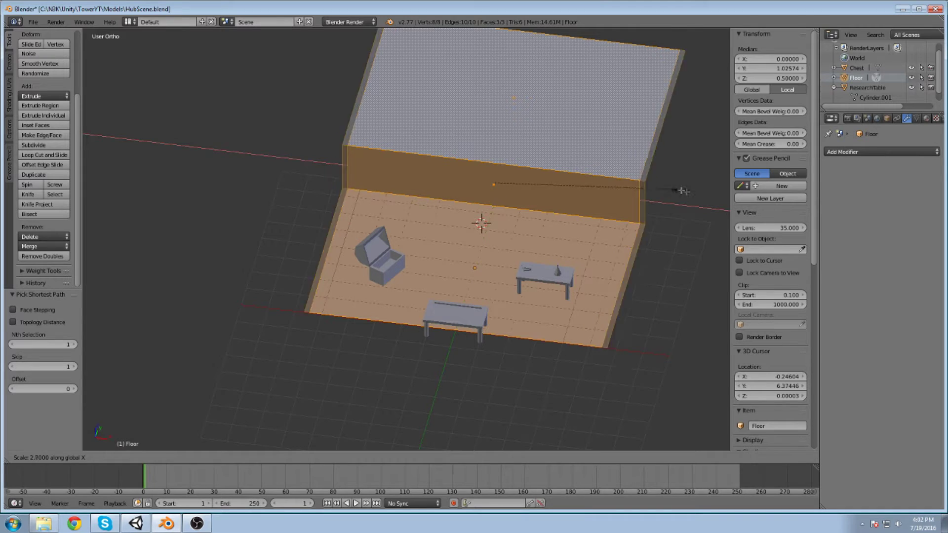
{"action": "left_click", "coordinate": [666, 186]}
Save the widened floor over the existing blend file and re-export the scene as FBX.
{"action": "key", "text": "ctrl+s"}
{"action": "left_click", "coordinate": [662, 192]}
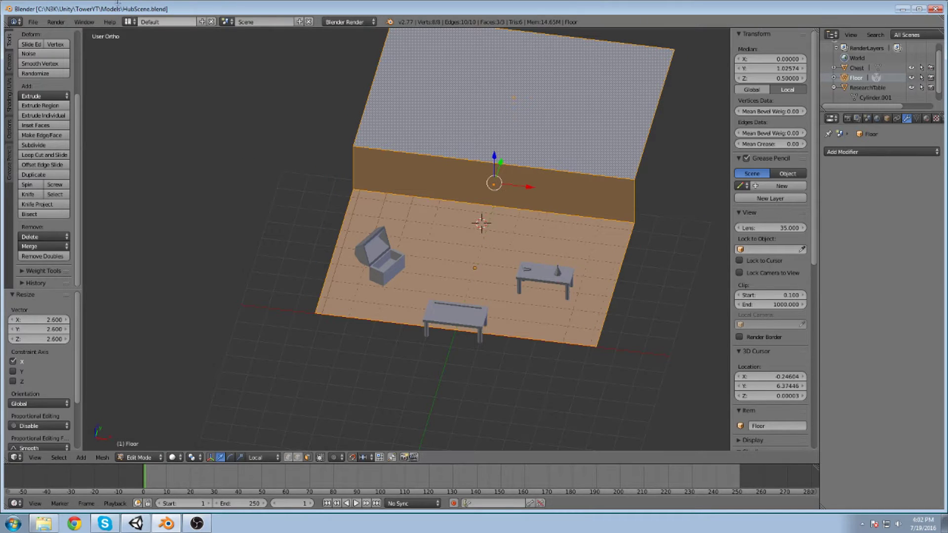
{"action": "left_click", "coordinate": [31, 22]}
{"action": "mouse_move", "coordinate": [47, 212]}
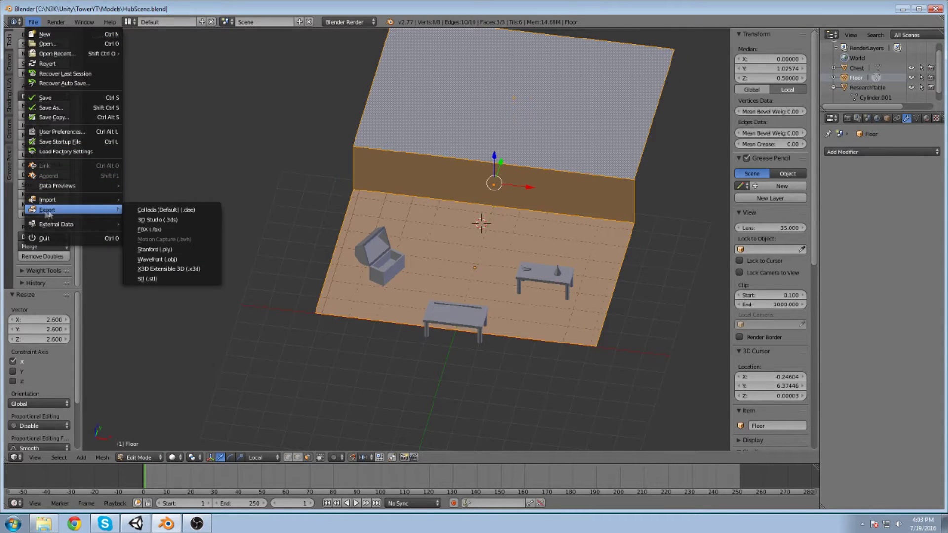
{"action": "left_click", "coordinate": [189, 229]}
{"action": "double_click", "coordinate": [178, 111]}
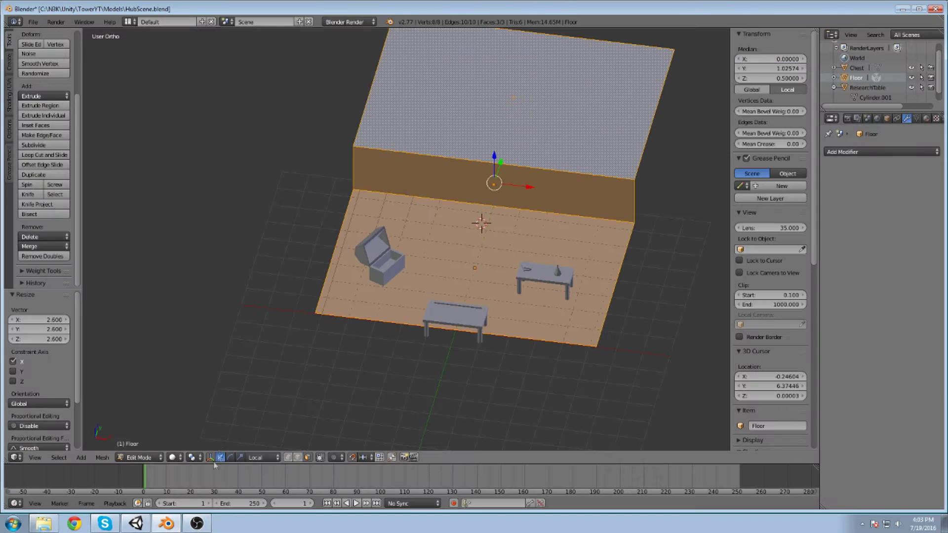
Switch to Unity, select the directional light and rotate it to change the hub scene's lighting direction.
{"action": "left_click", "coordinate": [135, 524]}
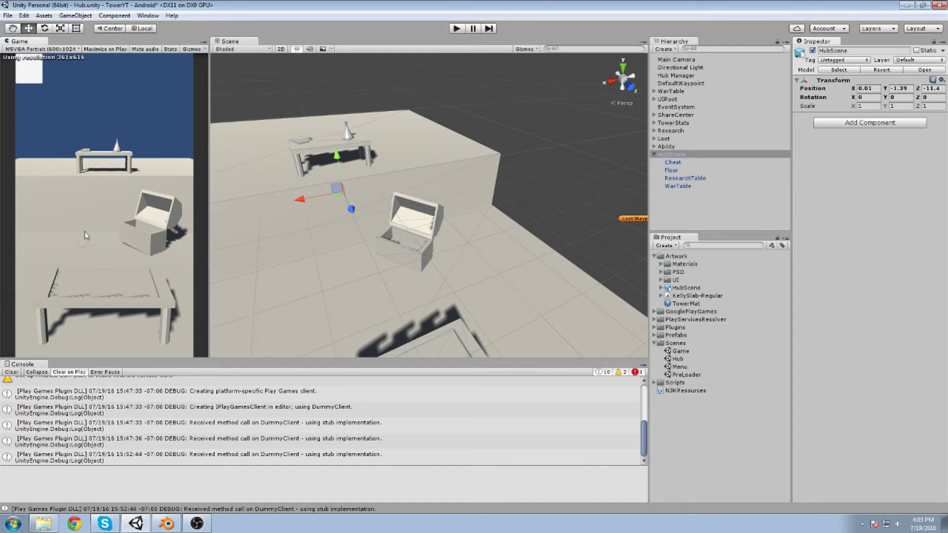
{"action": "left_click", "coordinate": [606, 143]}
{"action": "left_click", "coordinate": [685, 60]}
{"action": "left_click", "coordinate": [679, 68]}
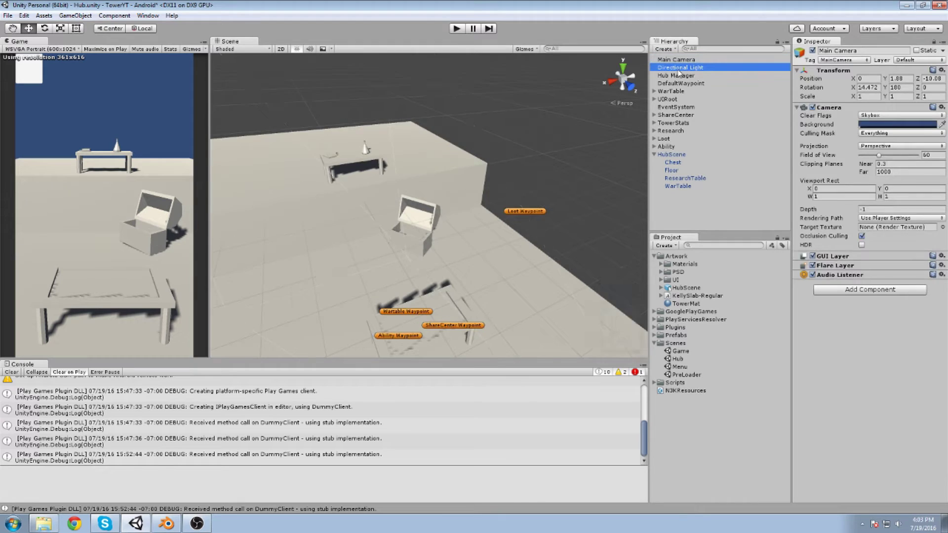
{"action": "scroll", "coordinate": [520, 184], "scroll_direction": "down", "scroll_amount": 12}
{"action": "key", "text": "e"}
{"action": "scroll", "coordinate": [497, 259], "scroll_direction": "down", "scroll_amount": 6}
{"action": "right_click_drag", "start_coordinate": [498, 257], "coordinate": [502, 287]}
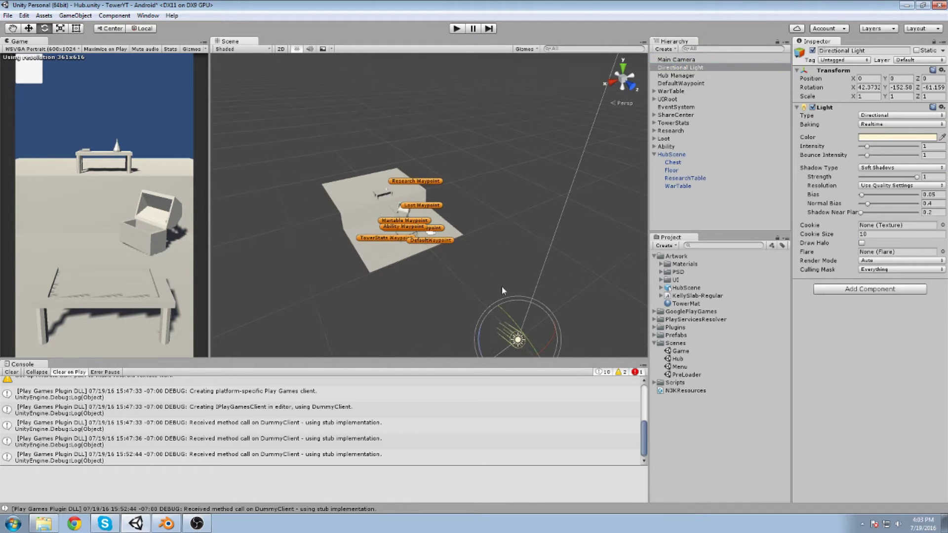
{"action": "left_click_drag", "start_coordinate": [532, 340], "coordinate": [510, 318]}
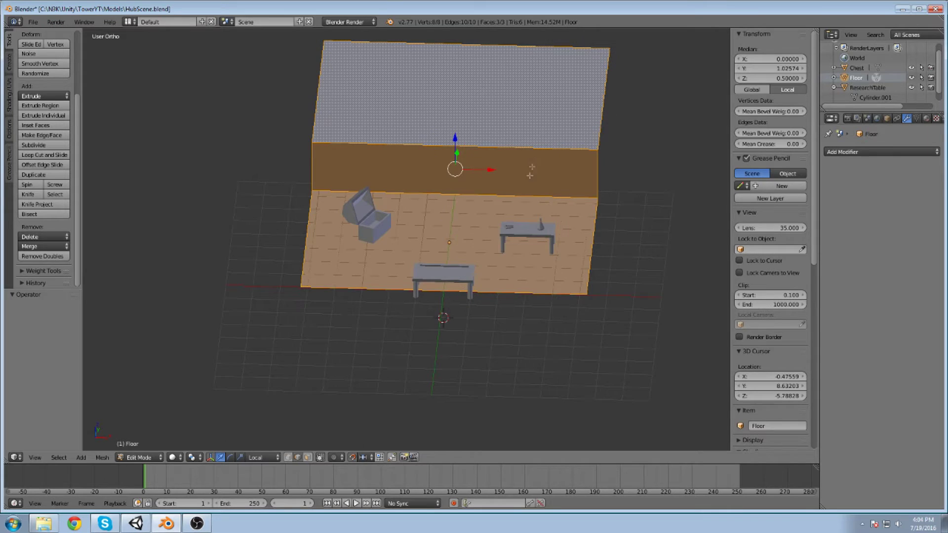
Add a centred lengthwise loop cut across the floor's three faces and move it -1 along local X.
{"action": "middle_click_drag", "start_coordinate": [497, 161], "coordinate": [486, 171], "text": "shift"}
{"action": "key", "text": "ctrl+r"}
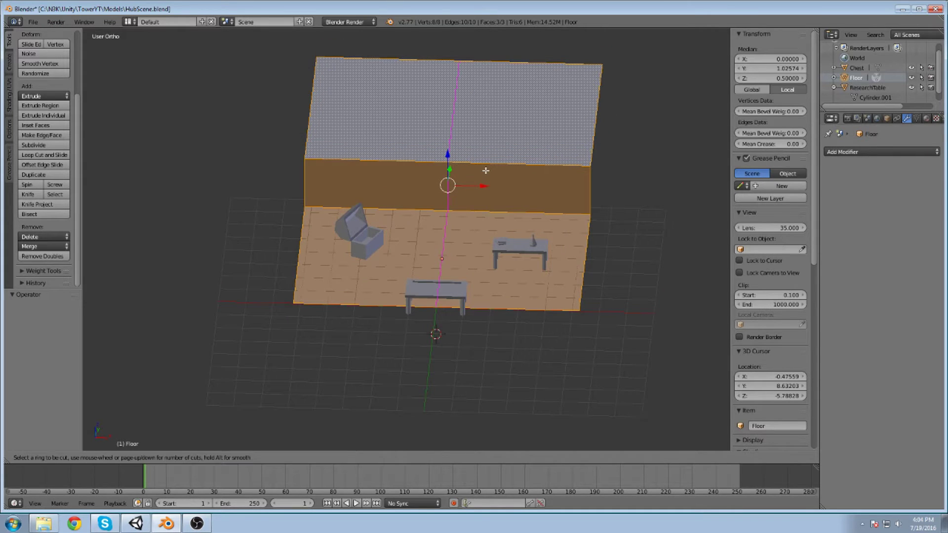
{"action": "left_click", "coordinate": [453, 178]}
{"action": "right_click", "coordinate": [499, 197]}
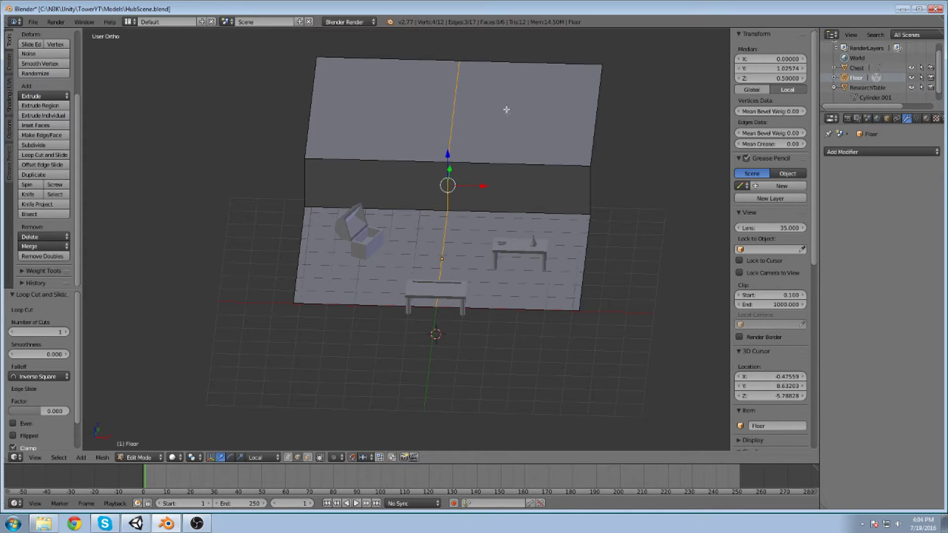
{"action": "middle_click_drag", "start_coordinate": [497, 131], "coordinate": [484, 165]}
{"action": "left_click_drag", "start_coordinate": [478, 166], "coordinate": [462, 167]}
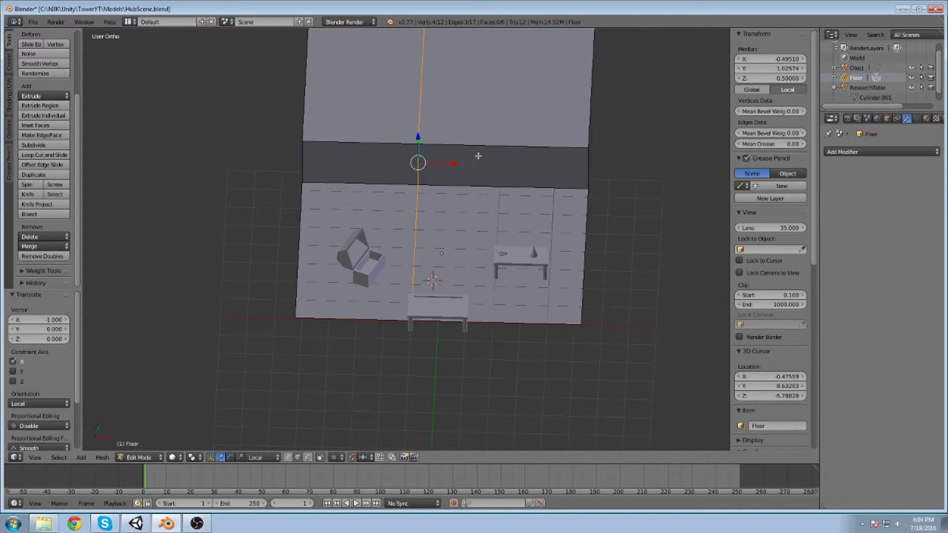
Add a second lengthwise loop cut on the research table's side of the floor with an edge slide factor of 0.5.
{"action": "key", "text": "ctrl+r"}
{"action": "left_click", "coordinate": [497, 150]}
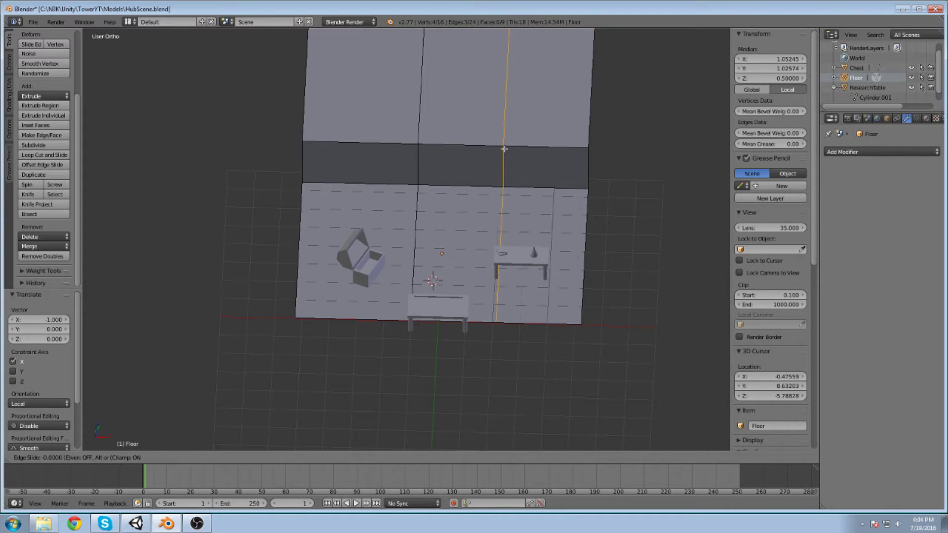
{"action": "left_click", "coordinate": [455, 155]}
{"action": "key", "text": "g"}
{"action": "key", "text": "x"}
{"action": "key", "text": "x"}
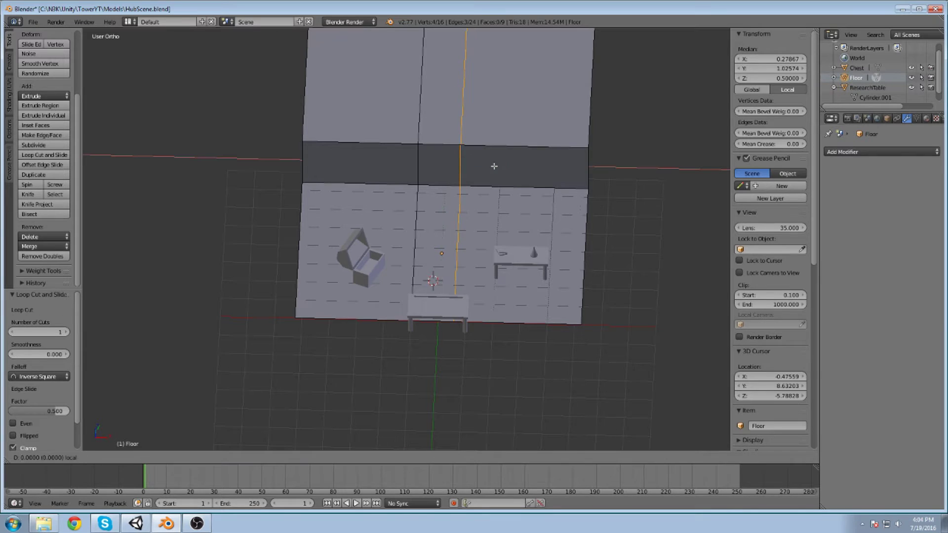
{"action": "left_click", "coordinate": [494, 169]}
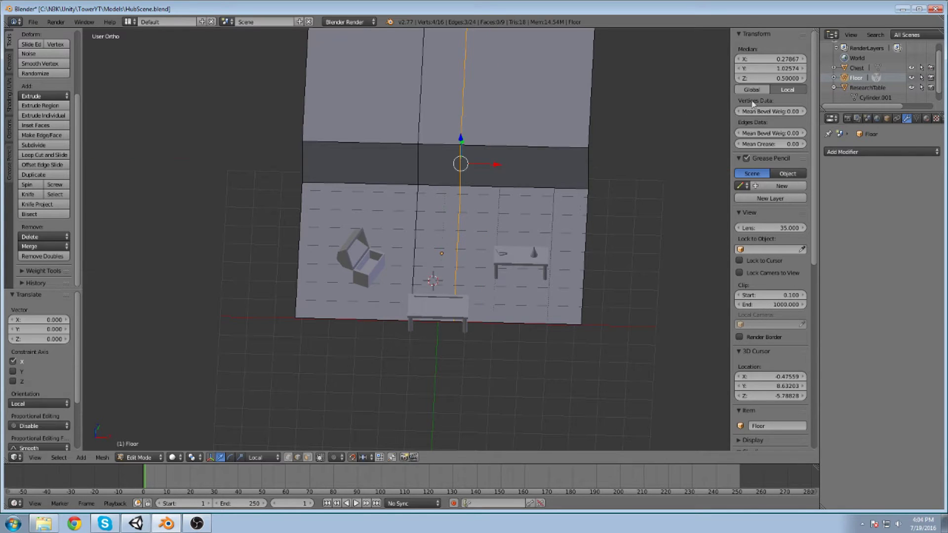
Set the second loop's median X to 1 and move it -1 along local X.
{"action": "left_click", "coordinate": [787, 60]}
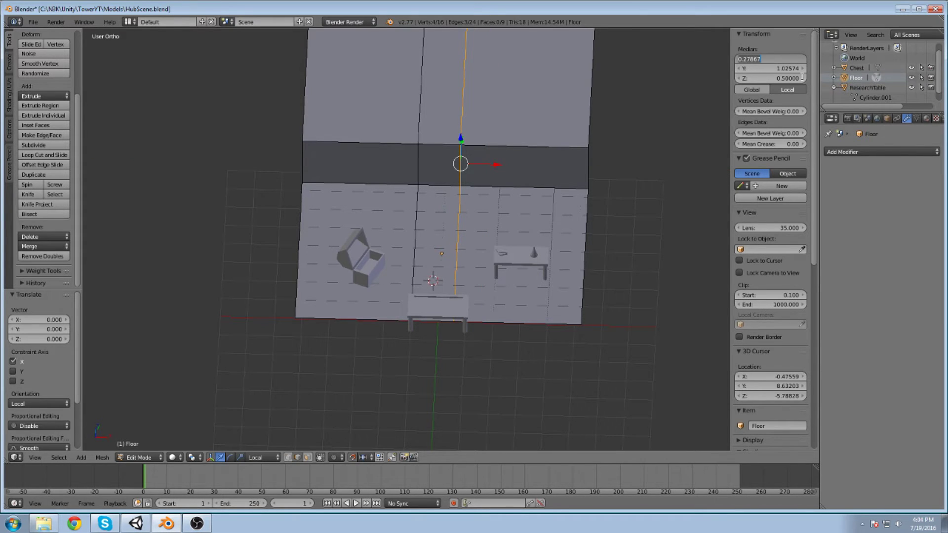
{"action": "type", "text": "1"}
{"action": "key", "text": "Return"}
{"action": "middle_click_drag", "start_coordinate": [457, 209], "coordinate": [461, 178]}
{"action": "scroll", "coordinate": [455, 213], "scroll_direction": "up", "scroll_amount": 2}
{"action": "left_click_drag", "start_coordinate": [545, 197], "coordinate": [520, 200], "text": "ctrl"}
In face select mode, delete the middle face of the floor's vertical riser and the middle face of the raised level.
{"action": "mouse_move", "coordinate": [518, 200]}
{"action": "middle_mouse_down"}
{"action": "mouse_move", "coordinate": [504, 240]}
{"action": "mouse_move", "coordinate": [503, 193]}
{"action": "middle_mouse_up"}
{"action": "middle_click_drag", "start_coordinate": [503, 184], "coordinate": [452, 335], "text": "shift"}
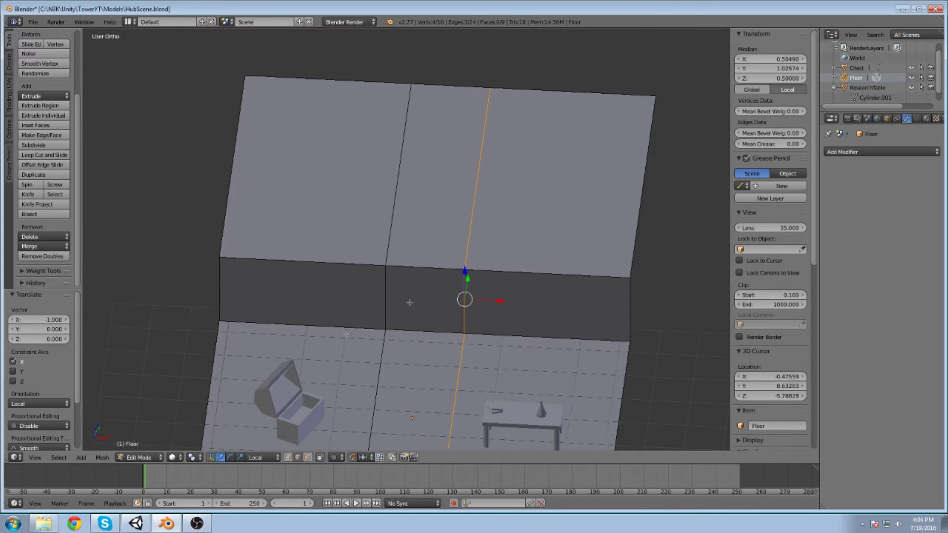
{"action": "left_click", "coordinate": [139, 457]}
{"action": "middle_click_drag", "start_coordinate": [492, 322], "coordinate": [475, 241], "text": "shift"}
{"action": "key", "text": "ctrl+Tab"}
{"action": "key", "text": "3"}
{"action": "right_click", "coordinate": [439, 271]}
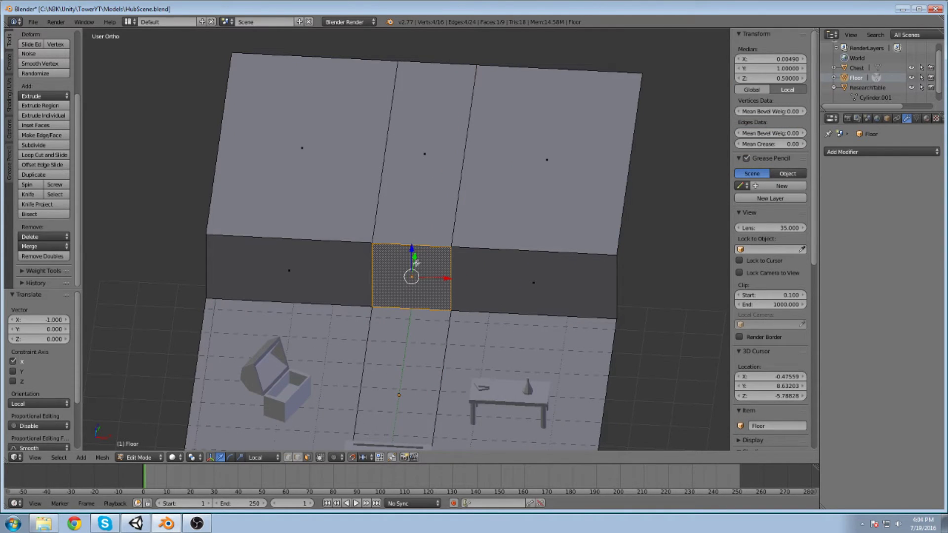
{"action": "key", "text": "x"}
{"action": "left_click", "coordinate": [386, 289]}
{"action": "right_click", "coordinate": [395, 221]}
{"action": "key", "text": "x"}
{"action": "left_click", "coordinate": [395, 221]}
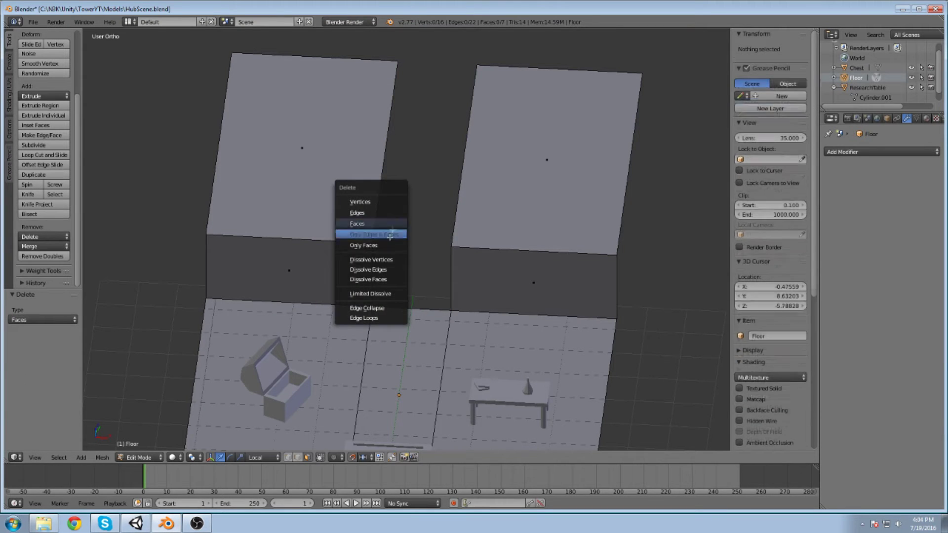
Extrude the back edge of the lower floor's middle face upward along Z and set its median Z to 0.15.
{"action": "right_click", "coordinate": [393, 308]}
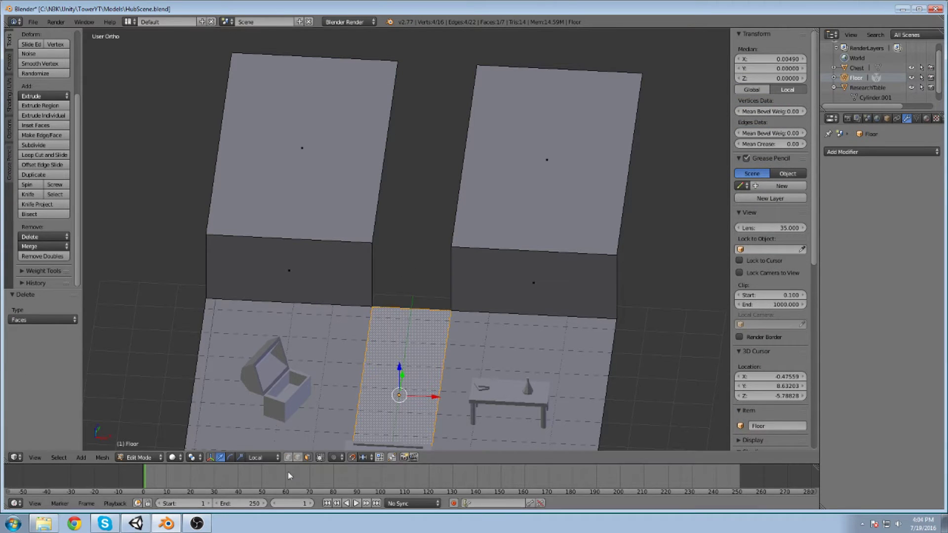
{"action": "right_click", "coordinate": [418, 305]}
{"action": "middle_click_drag", "start_coordinate": [427, 322], "coordinate": [406, 296], "text": "shift"}
{"action": "scroll", "coordinate": [401, 296], "scroll_direction": "up", "scroll_amount": 3}
{"action": "middle_click_drag", "start_coordinate": [394, 357], "coordinate": [398, 260]}
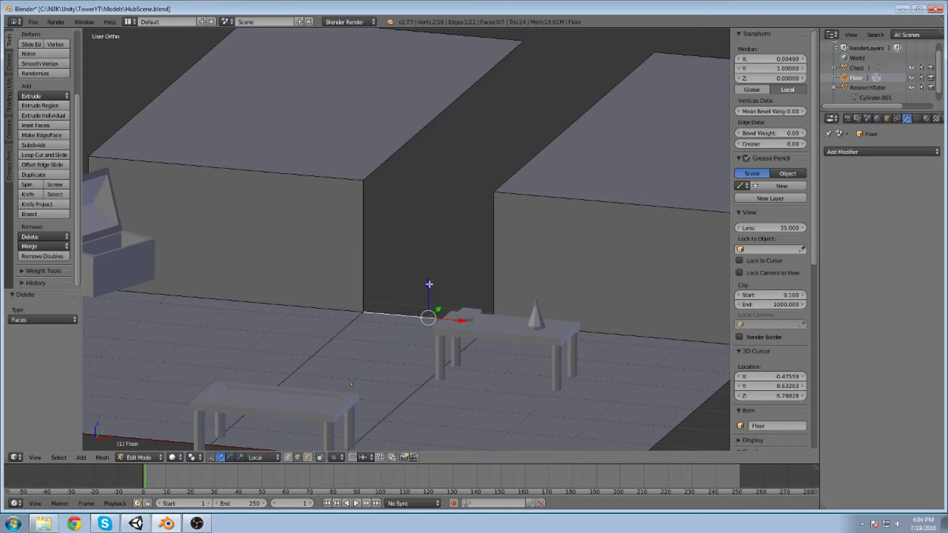
{"action": "key", "text": "e"}
{"action": "key", "text": "y"}
{"action": "key", "text": "z"}
{"action": "left_click", "coordinate": [408, 261]}
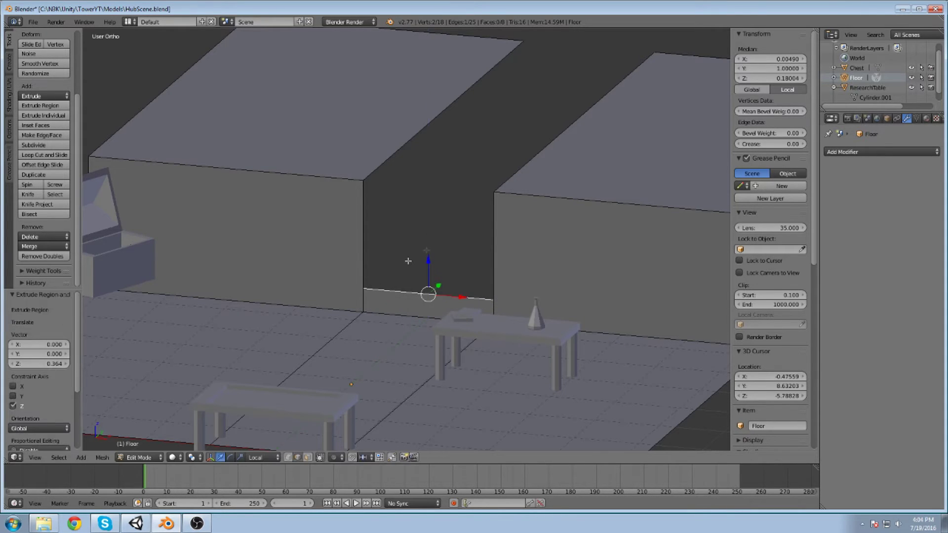
{"action": "left_click", "coordinate": [770, 78]}
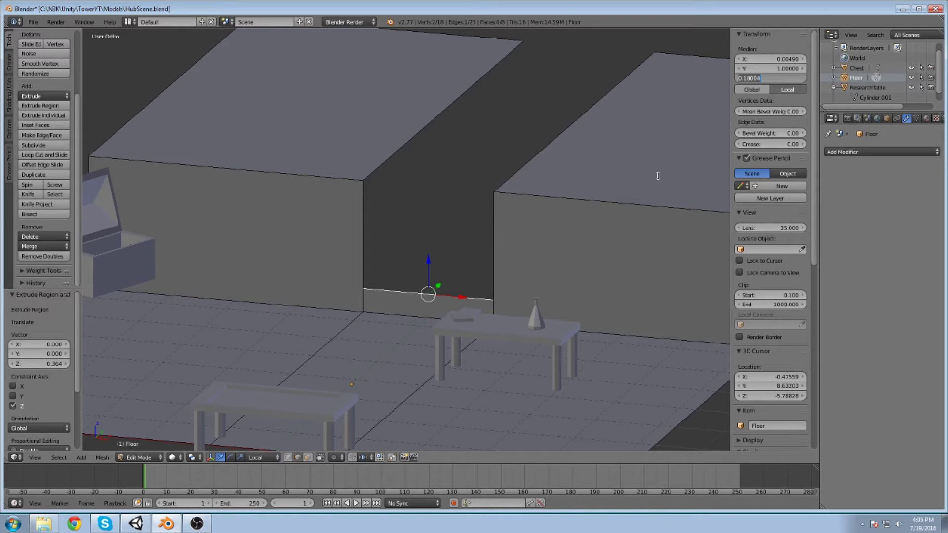
{"action": "type", "text": "0.15"}
{"action": "key", "text": "Return"}
Extrude the first riser's top edge back along Y and set its median Y to 1.15 for the first tread.
{"action": "middle_click_drag", "start_coordinate": [454, 246], "coordinate": [449, 258]}
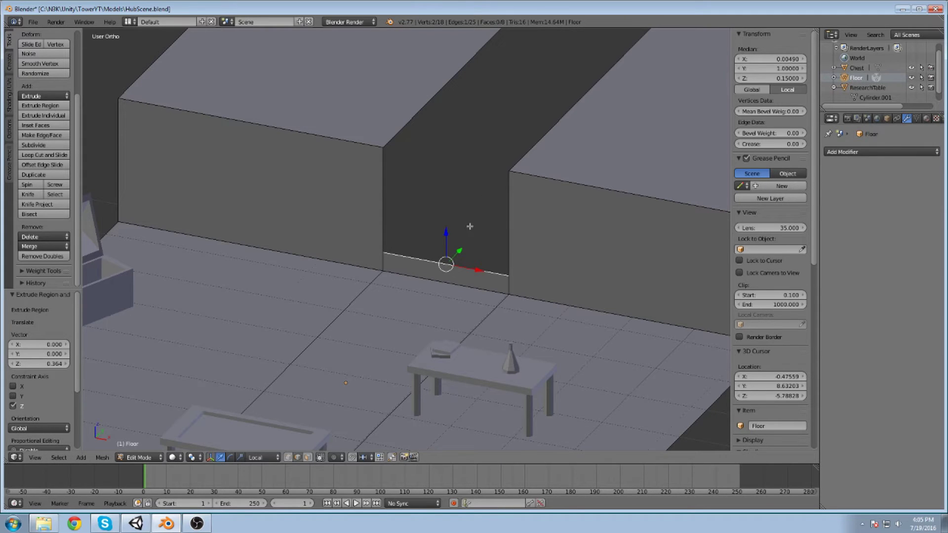
{"action": "key", "text": "e"}
{"action": "key", "text": "y"}
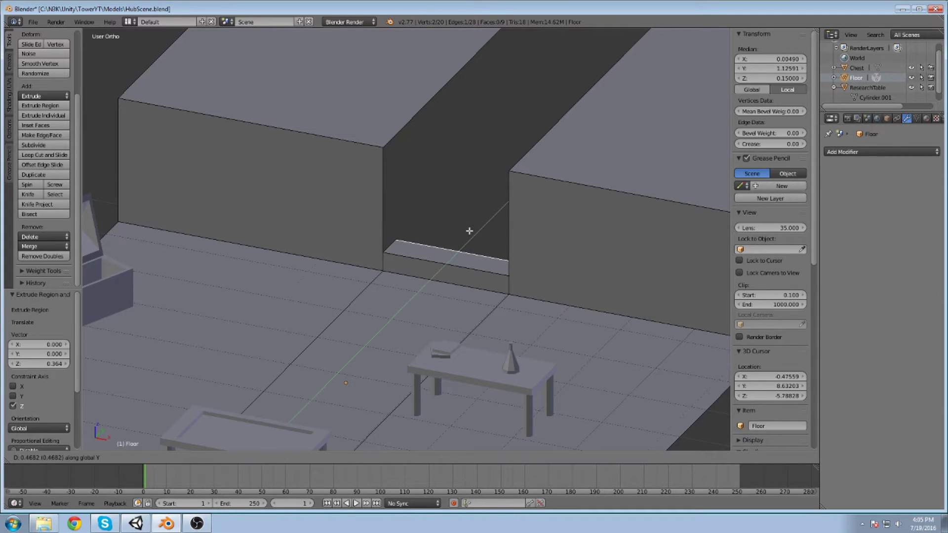
{"action": "left_click", "coordinate": [468, 232]}
{"action": "left_click", "coordinate": [786, 69]}
{"action": "type", "text": "1"}
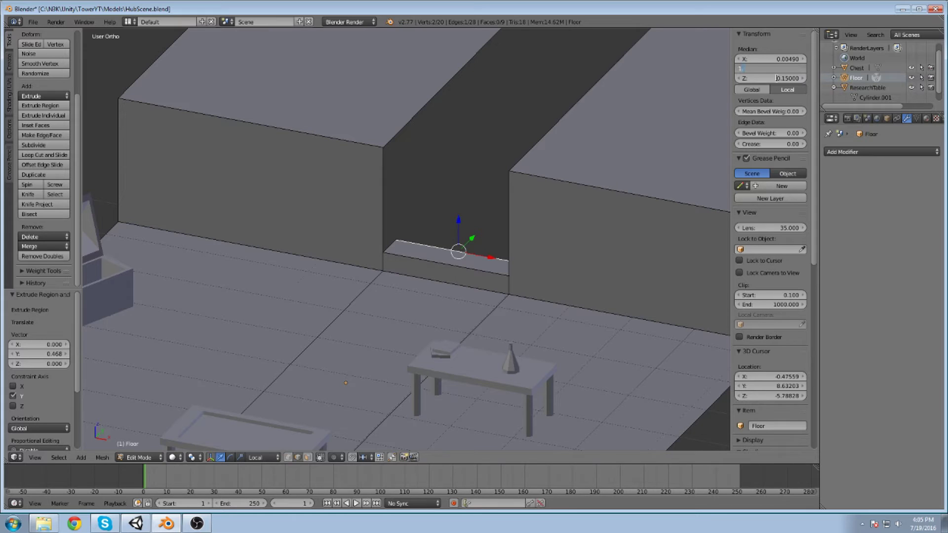
{"action": "type", "text": ".15"}
{"action": "key", "text": "Return"}
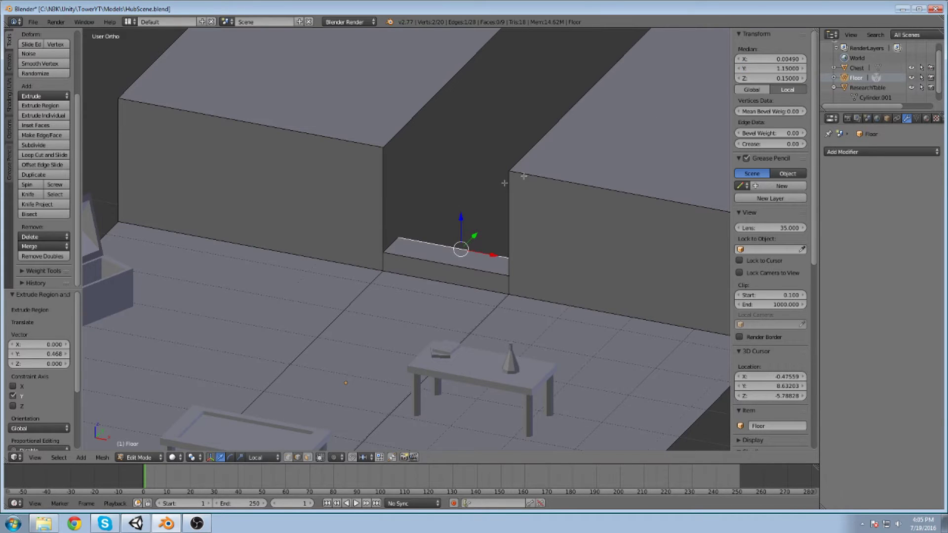
Extrude the first tread's back edge up along Z and set its median Z to 0.3.
{"action": "mouse_move", "coordinate": [487, 206]}
{"action": "middle_mouse_down"}
{"action": "mouse_move", "coordinate": [492, 178]}
{"action": "mouse_move", "coordinate": [481, 202]}
{"action": "middle_mouse_up"}
{"action": "key", "text": "e"}
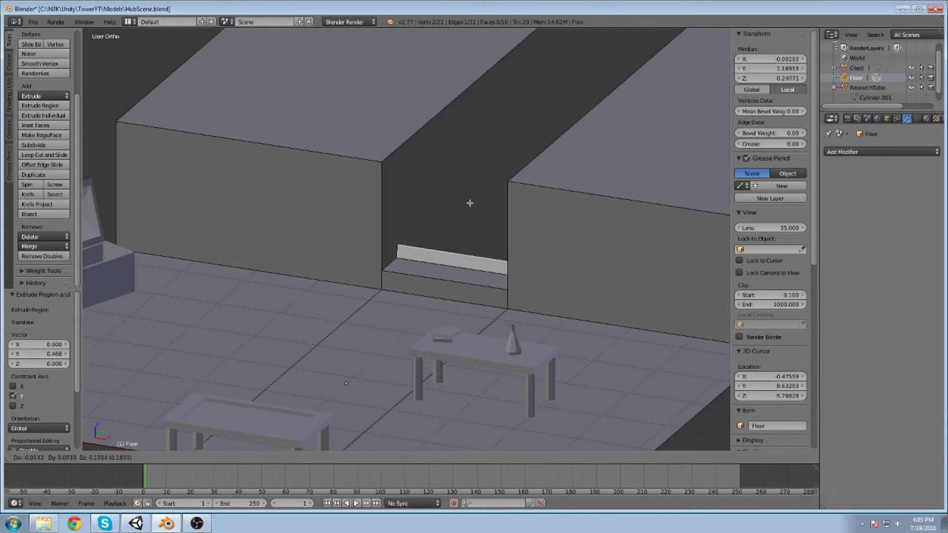
{"action": "key", "text": "z"}
{"action": "left_click", "coordinate": [481, 159]}
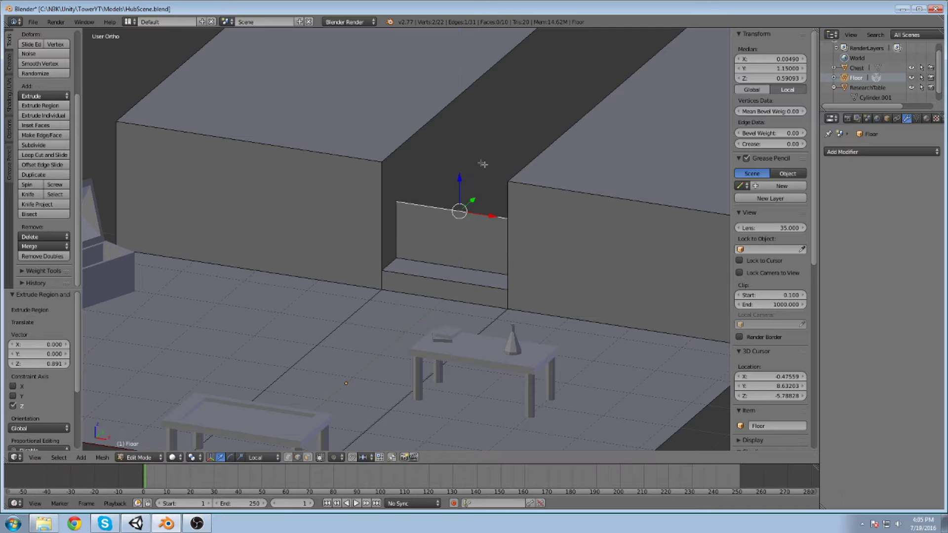
{"action": "left_click", "coordinate": [778, 78]}
{"action": "type", "text": "0.3"}
{"action": "key", "text": "Return"}
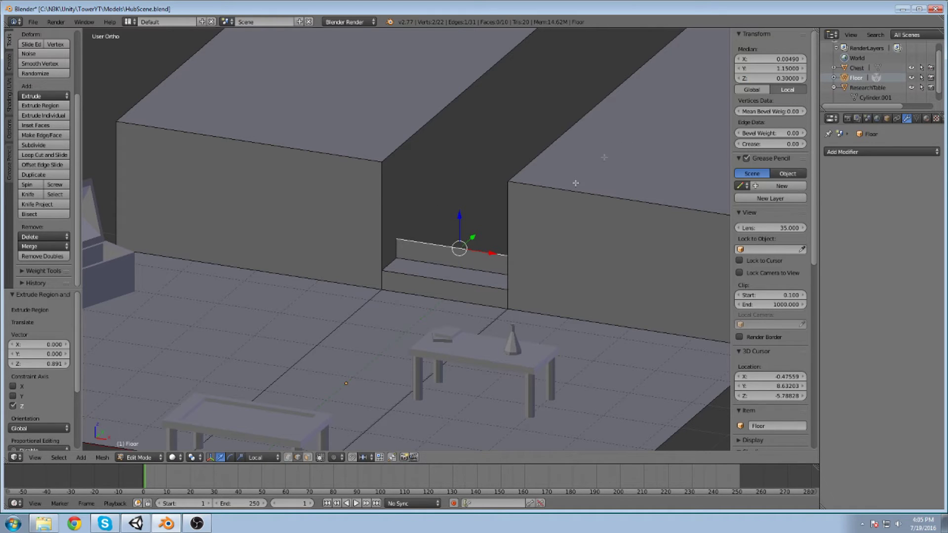
Extrude the second riser's top edge along Y and set its median Y to 1.3.
{"action": "key", "text": "e"}
{"action": "key", "text": "y"}
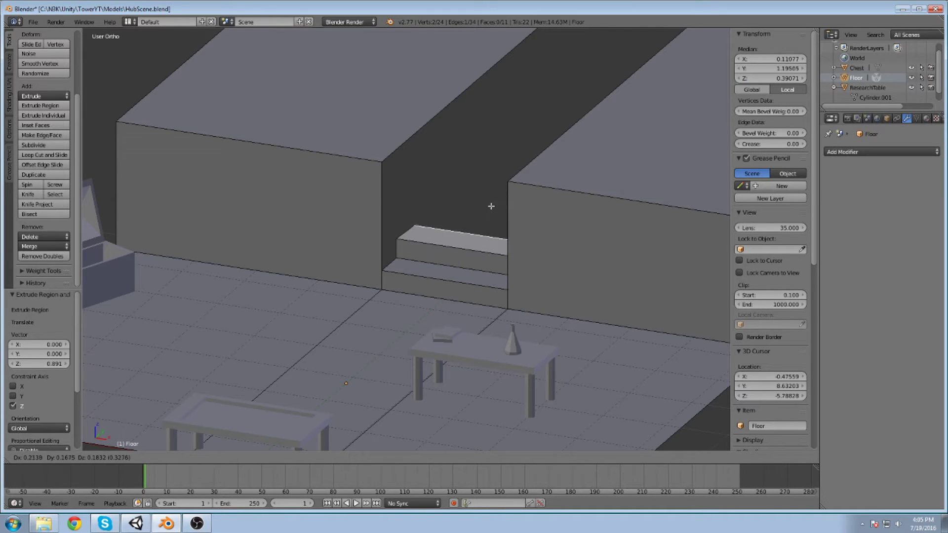
{"action": "left_click", "coordinate": [490, 206]}
{"action": "left_click", "coordinate": [789, 69]}
{"action": "type", "text": "1.3"}
{"action": "key", "text": "Return"}
Extrude the second tread's back edge up along Z and set its median Z to 0.45.
{"action": "middle_click_drag", "start_coordinate": [545, 154], "coordinate": [487, 184]}
{"action": "key", "text": "e"}
{"action": "key", "text": "z"}
{"action": "left_click", "coordinate": [491, 154]}
{"action": "left_click", "coordinate": [743, 79]}
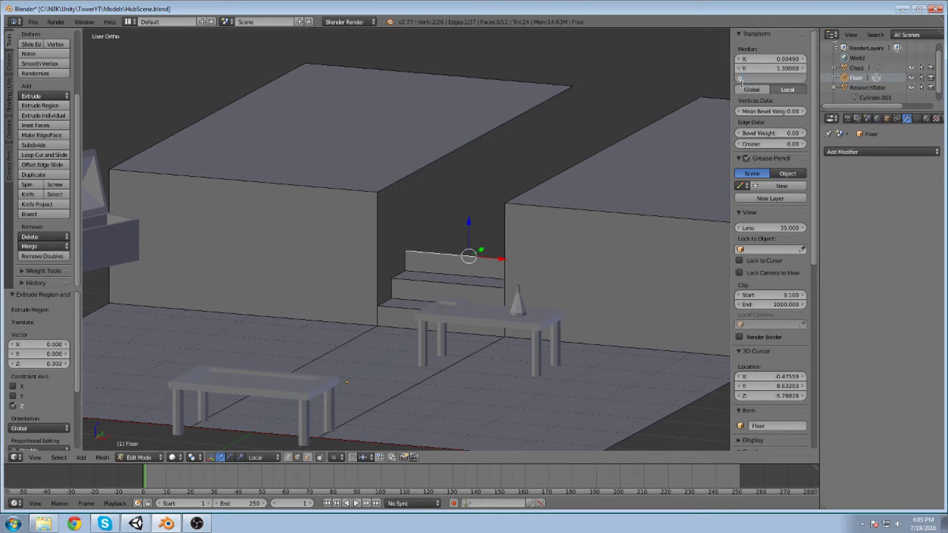
{"action": "key", "text": "Return"}
Extrude the third riser's top edge along Y and set its median Y to 1.5.
{"action": "middle_click_drag", "start_coordinate": [442, 192], "coordinate": [429, 191], "text": "shift"}
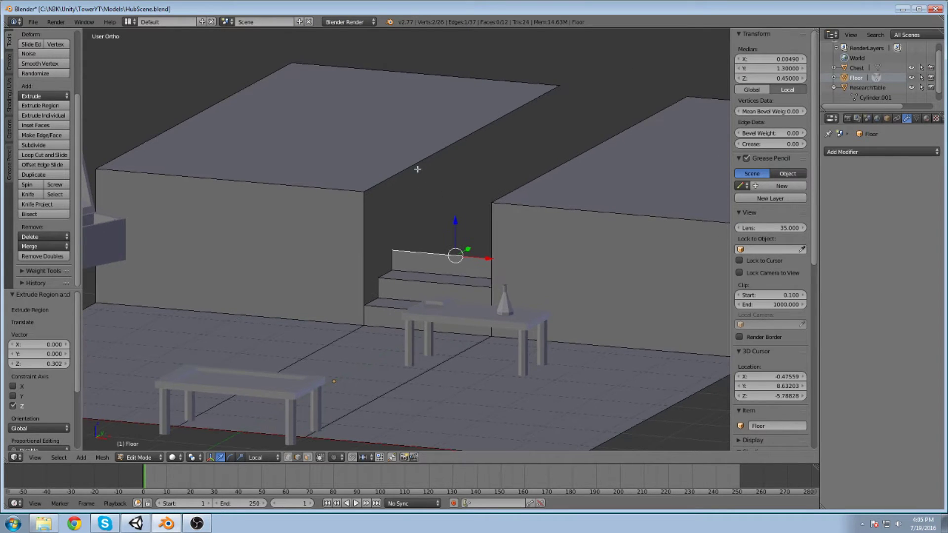
{"action": "right_click", "coordinate": [407, 164]}
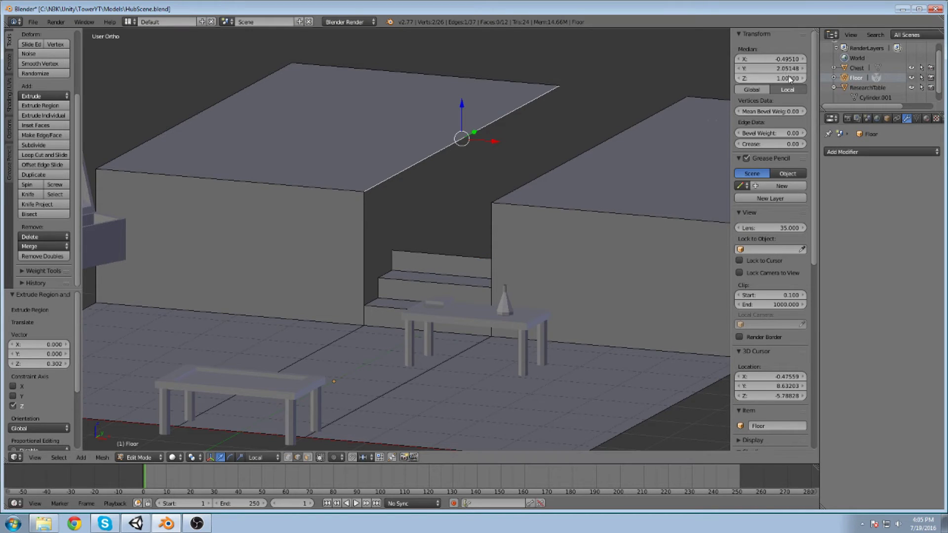
{"action": "right_click", "coordinate": [442, 255]}
{"action": "key", "text": "e"}
{"action": "key", "text": "y"}
{"action": "left_click", "coordinate": [454, 247]}
{"action": "middle_click_drag", "start_coordinate": [454, 247], "coordinate": [441, 272], "text": "shift"}
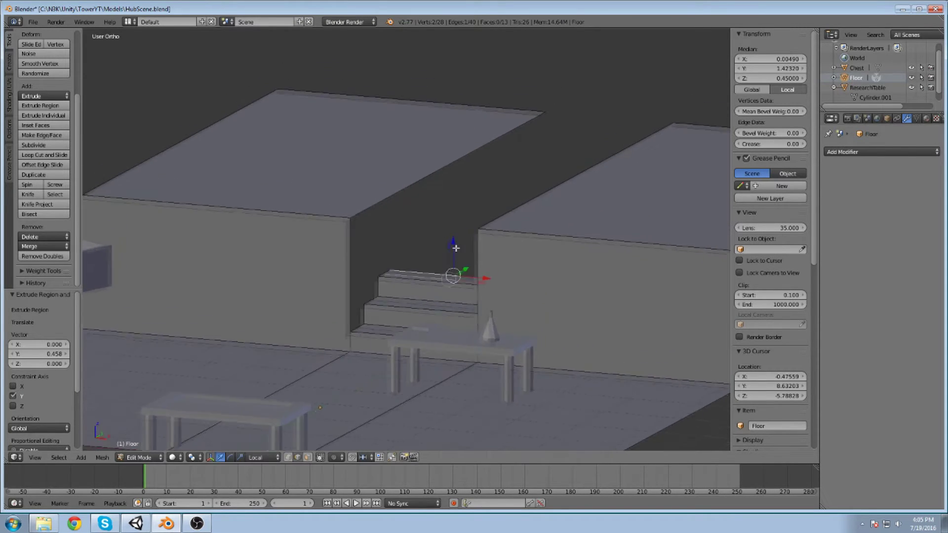
{"action": "middle_click_drag", "start_coordinate": [462, 231], "coordinate": [450, 253]}
{"action": "left_click", "coordinate": [789, 68]}
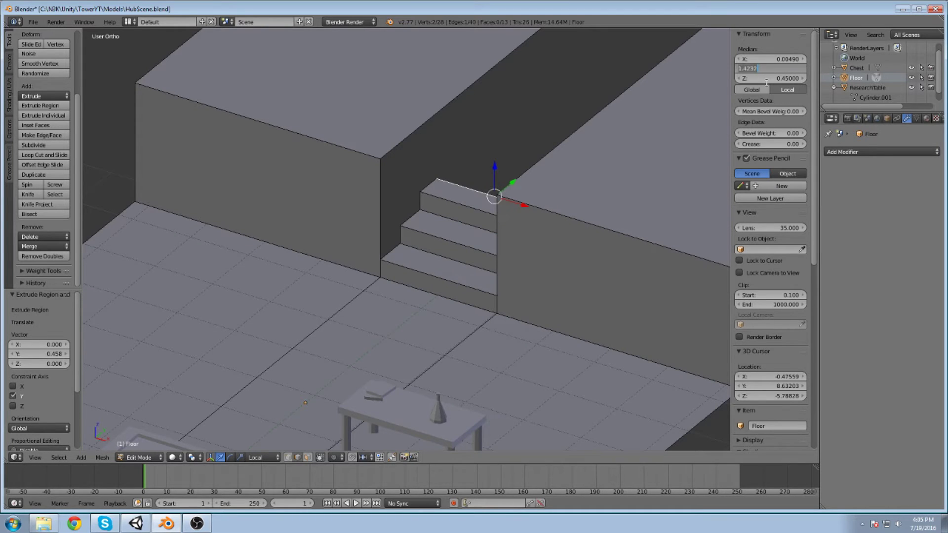
{"action": "type", "text": "1.5"}
{"action": "key", "text": "Return"}
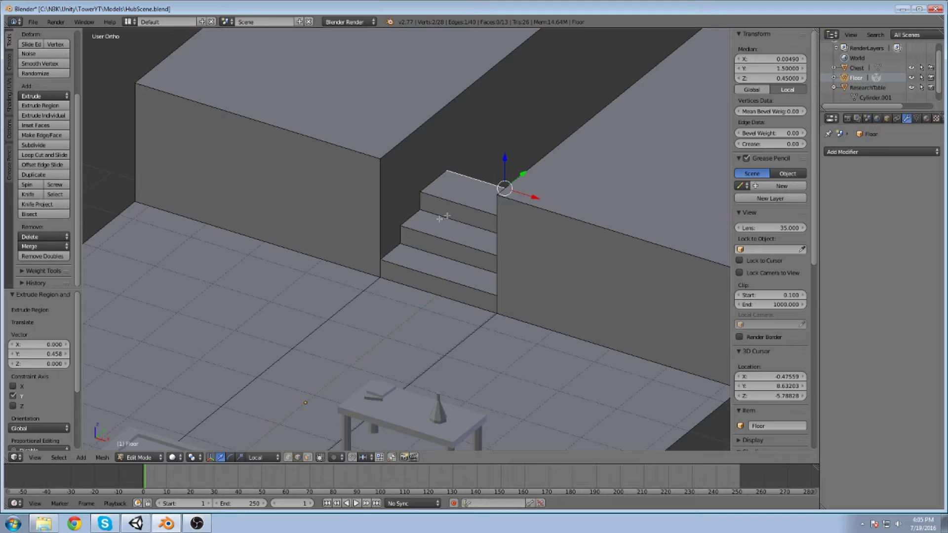
Correct the third tread's back edge to a median Y of 1.45.
{"action": "right_click", "coordinate": [457, 222]}
{"action": "right_click", "coordinate": [503, 178]}
{"action": "left_click", "coordinate": [784, 68]}
{"action": "type", "text": "1.45"}
{"action": "key", "text": "Return"}
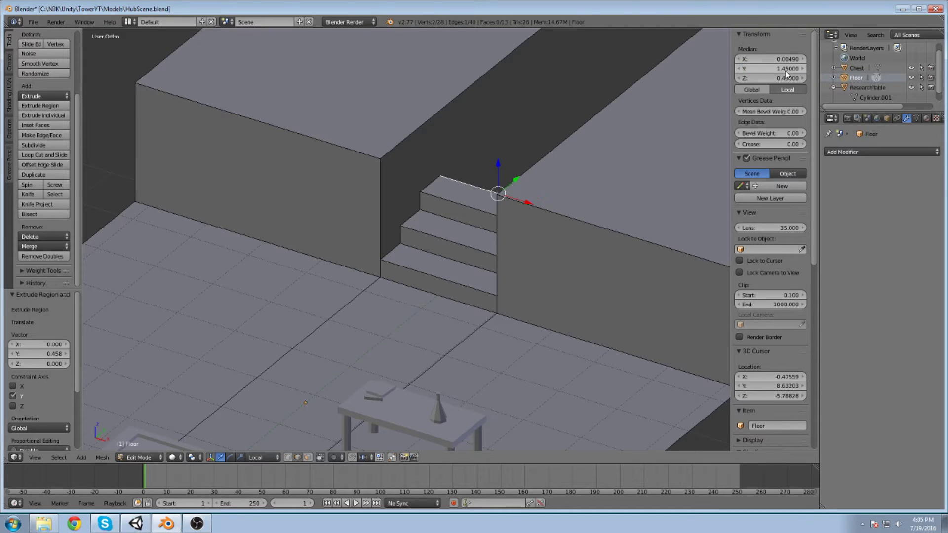
Extrude the third tread's back edge up along Z and set its median Z to 0.6.
{"action": "middle_click_drag", "start_coordinate": [425, 154], "coordinate": [438, 150]}
{"action": "key", "text": "e"}
{"action": "key", "text": "z"}
{"action": "left_click", "coordinate": [440, 137]}
{"action": "middle_click_drag", "start_coordinate": [438, 189], "coordinate": [425, 197]}
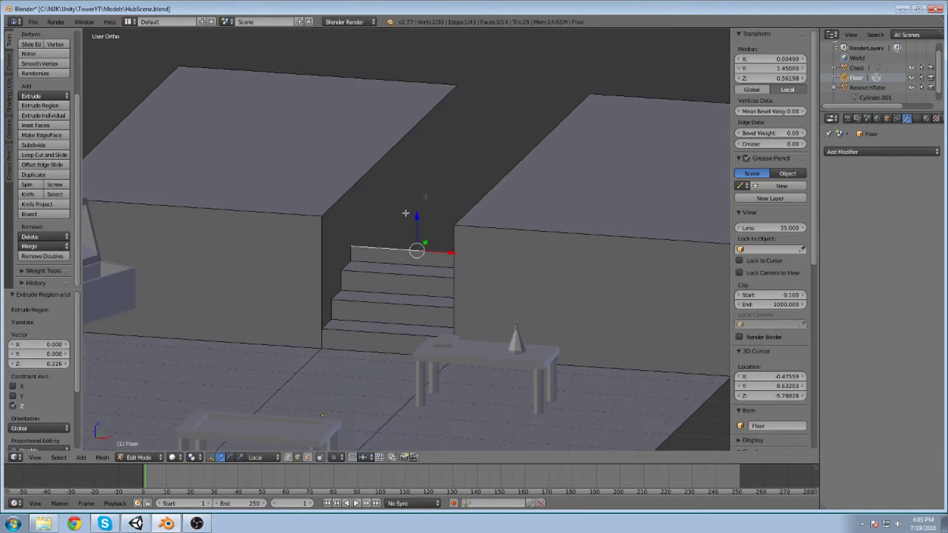
{"action": "right_click", "coordinate": [405, 265]}
{"action": "right_click", "coordinate": [399, 250]}
{"action": "left_click", "coordinate": [791, 77]}
{"action": "type", "text": "0.6"}
{"action": "key", "text": "Return"}
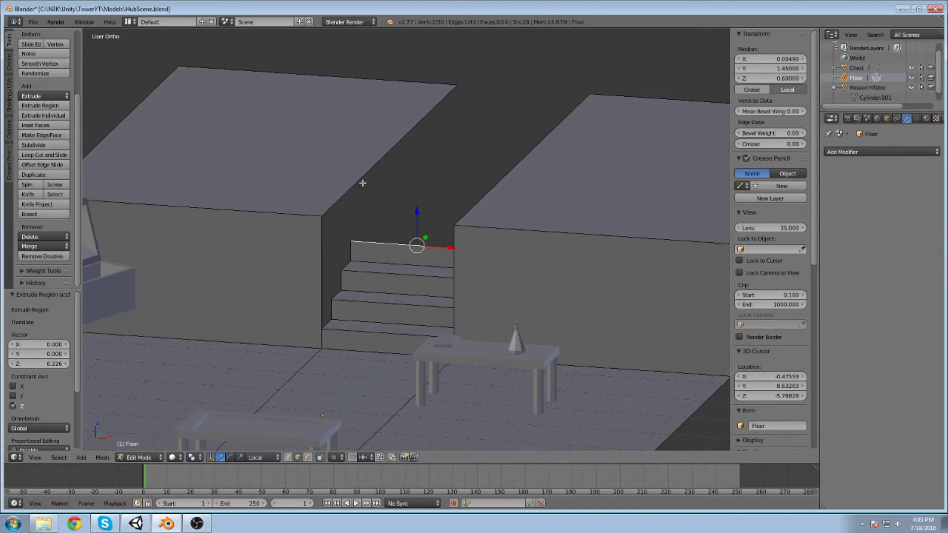
Extrude the fourth riser's top edge along Y and set its median Y to 1.6.
{"action": "middle_click_drag", "start_coordinate": [362, 182], "coordinate": [349, 196]}
{"action": "key", "text": "e"}
{"action": "key", "text": "y"}
{"action": "left_click", "coordinate": [483, 177]}
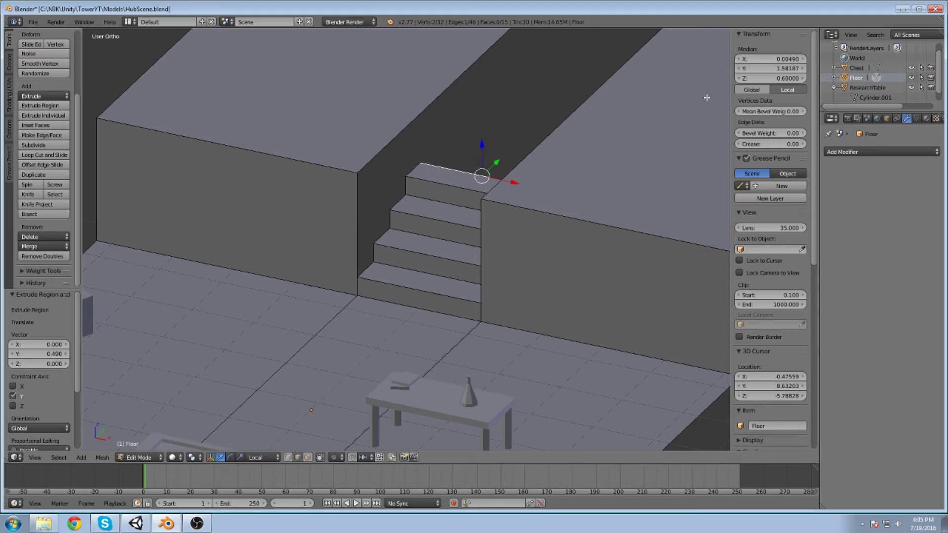
{"action": "right_click", "coordinate": [473, 189]}
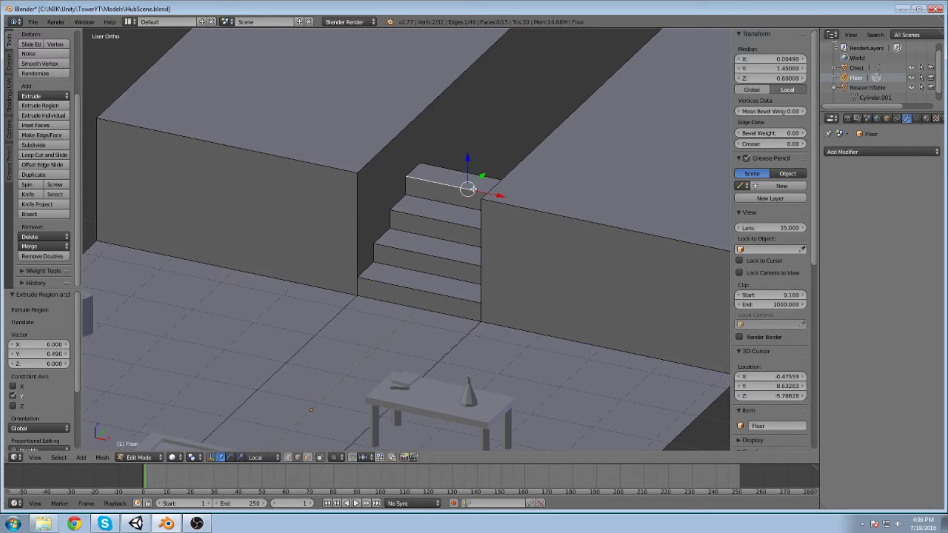
{"action": "left_click", "coordinate": [777, 69]}
{"action": "type", "text": "1.6"}
{"action": "key", "text": "Return"}
Extrude the fourth tread's back edge up along Z and set its median Z to 0.75.
{"action": "middle_click_drag", "start_coordinate": [542, 167], "coordinate": [487, 252]}
{"action": "key", "text": "e"}
{"action": "key", "text": "z"}
{"action": "left_click", "coordinate": [518, 148]}
{"action": "left_click", "coordinate": [783, 79]}
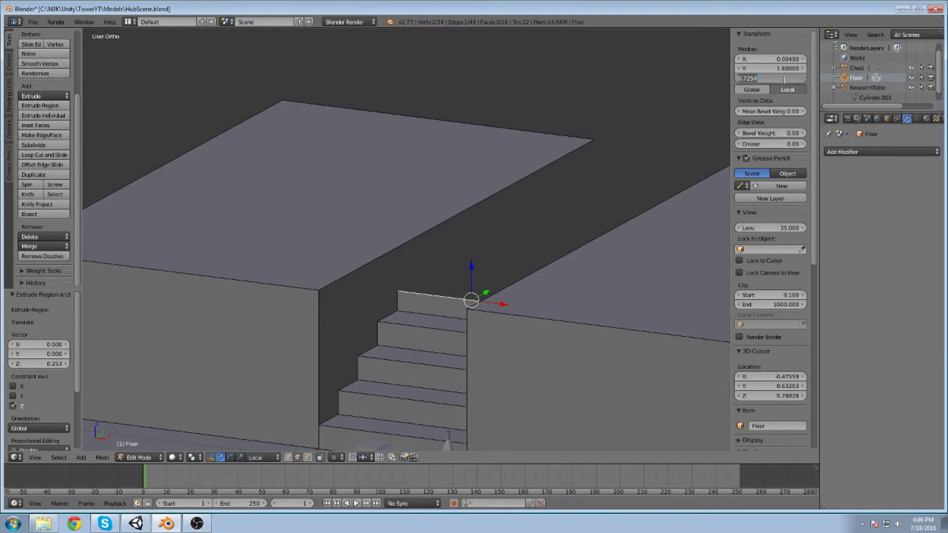
{"action": "type", "text": "0.75"}
{"action": "key", "text": "Return"}
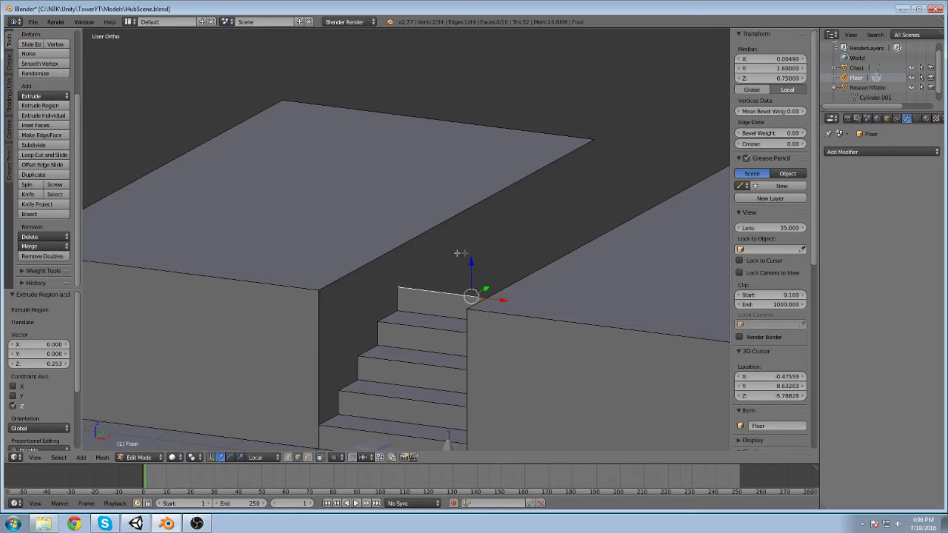
Extrude the fifth riser's top edge along Y and set its median Y to 1.75.
{"action": "middle_click_drag", "start_coordinate": [460, 253], "coordinate": [465, 261]}
{"action": "key", "text": "e"}
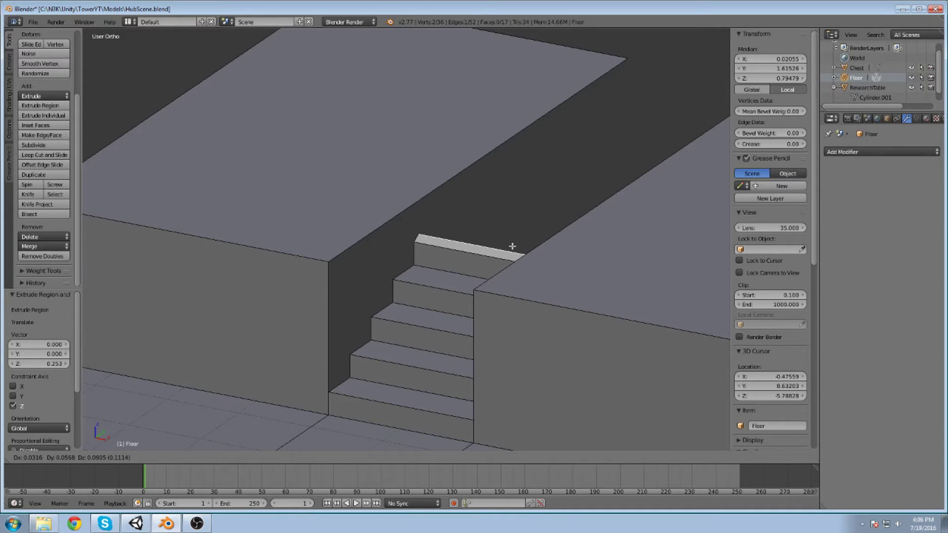
{"action": "key", "text": "y"}
{"action": "left_click", "coordinate": [515, 245]}
{"action": "left_click", "coordinate": [777, 68]}
{"action": "type", "text": "1"}
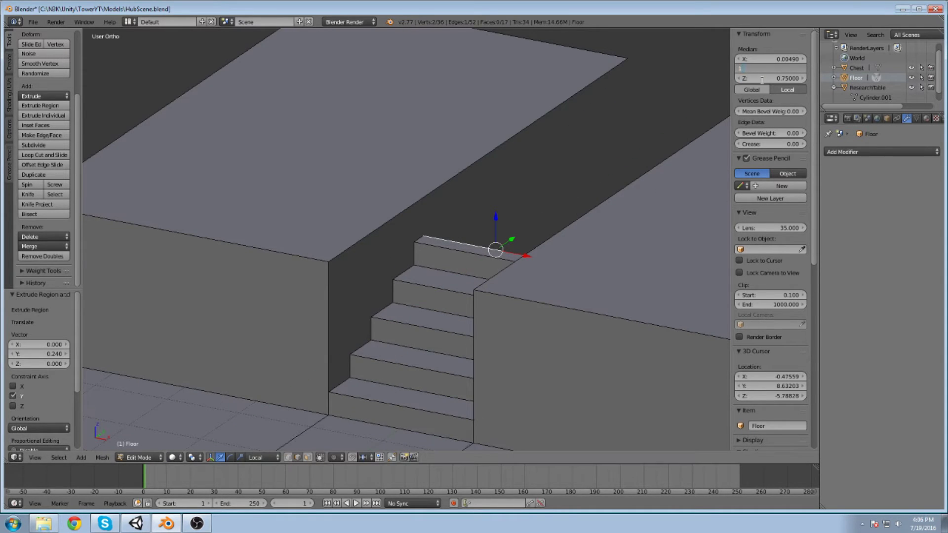
{"action": "type", "text": ".75"}
{"action": "key", "text": "Return"}
Extrude the fifth tread's back edge up along Z and set its median Z to 0.9.
{"action": "key", "text": "e"}
{"action": "key", "text": "z"}
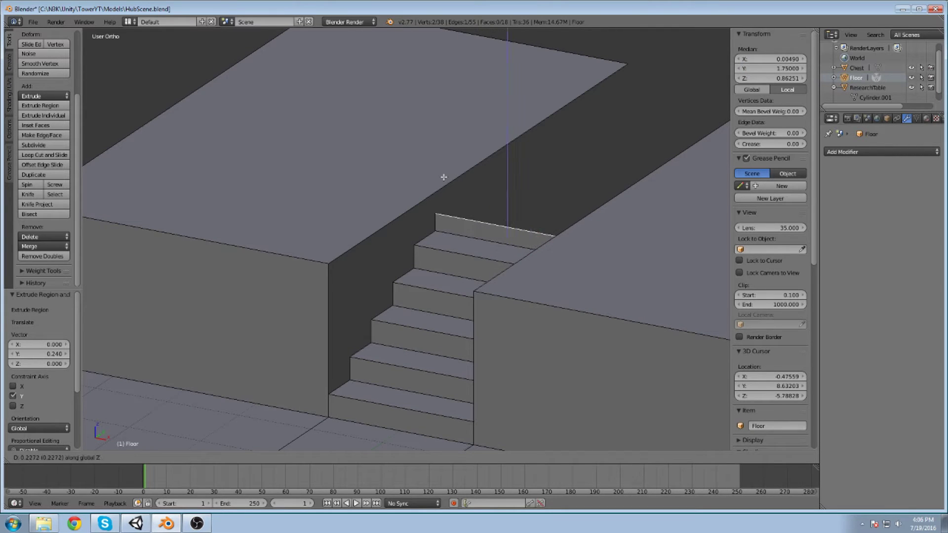
{"action": "left_click", "coordinate": [443, 177]}
{"action": "left_click", "coordinate": [770, 78]}
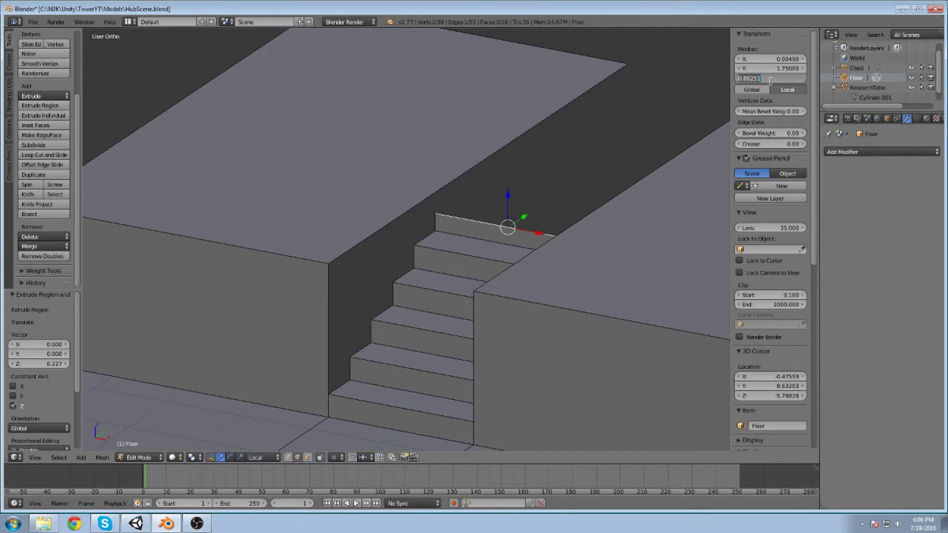
{"action": "type", "text": "0.9"}
{"action": "key", "text": "Return"}
Try moving the sixth riser's top edge to a median Y of 1.9 without extruding, and undo it.
{"action": "middle_click_drag", "start_coordinate": [527, 197], "coordinate": [499, 187]}
{"action": "left_click", "coordinate": [770, 69]}
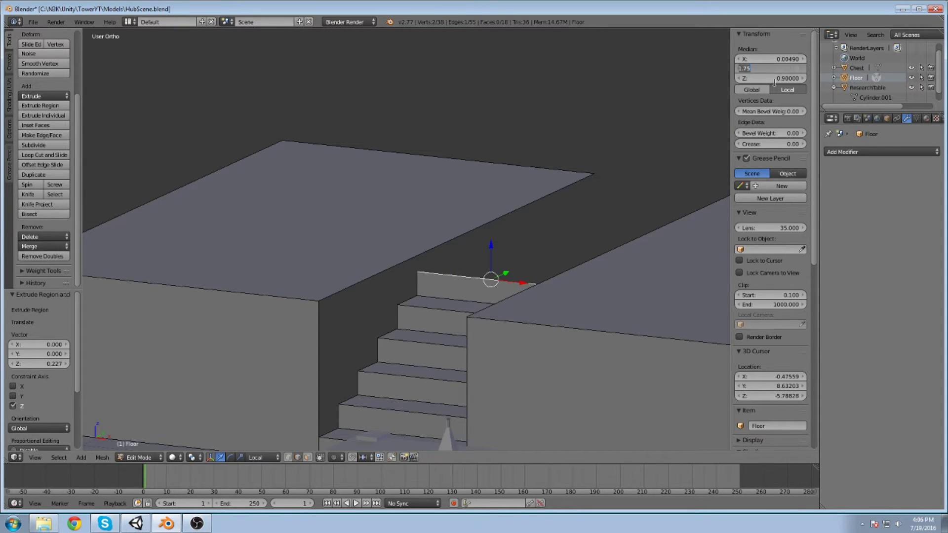
{"action": "key", "text": "Return"}
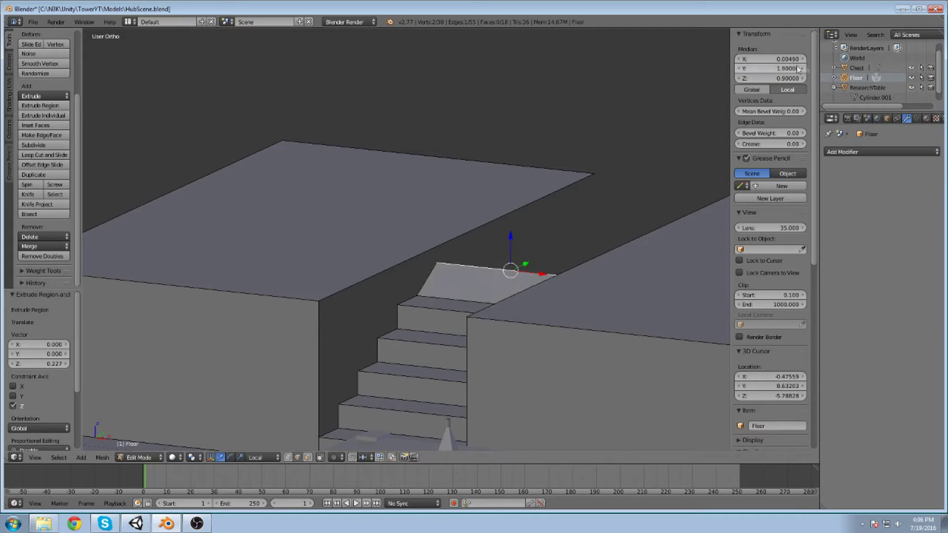
{"action": "key", "text": "ctrl+z"}
Extrude the sixth riser's top edge along Y and set its median Y to 1.9.
{"action": "middle_click_drag", "start_coordinate": [556, 120], "coordinate": [535, 153]}
{"action": "middle_click_drag", "start_coordinate": [507, 261], "coordinate": [507, 273]}
{"action": "scroll", "coordinate": [506, 273], "scroll_direction": "up", "scroll_amount": 1}
{"action": "key", "text": "e"}
{"action": "key", "text": "y"}
{"action": "left_click", "coordinate": [549, 210]}
{"action": "left_click", "coordinate": [774, 70]}
{"action": "type", "text": "0"}
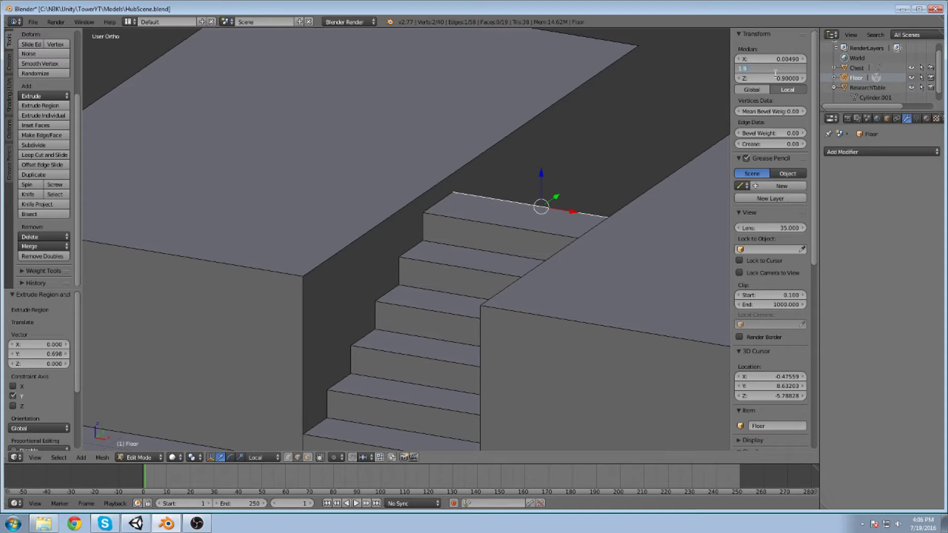
{"action": "key", "text": "Return"}
Extrude the sixth tread's back edge up along Z and set its median Z to 1, level with the raised floor.
{"action": "middle_click_drag", "start_coordinate": [587, 180], "coordinate": [566, 172]}
{"action": "middle_click_drag", "start_coordinate": [570, 225], "coordinate": [444, 186], "text": "shift"}
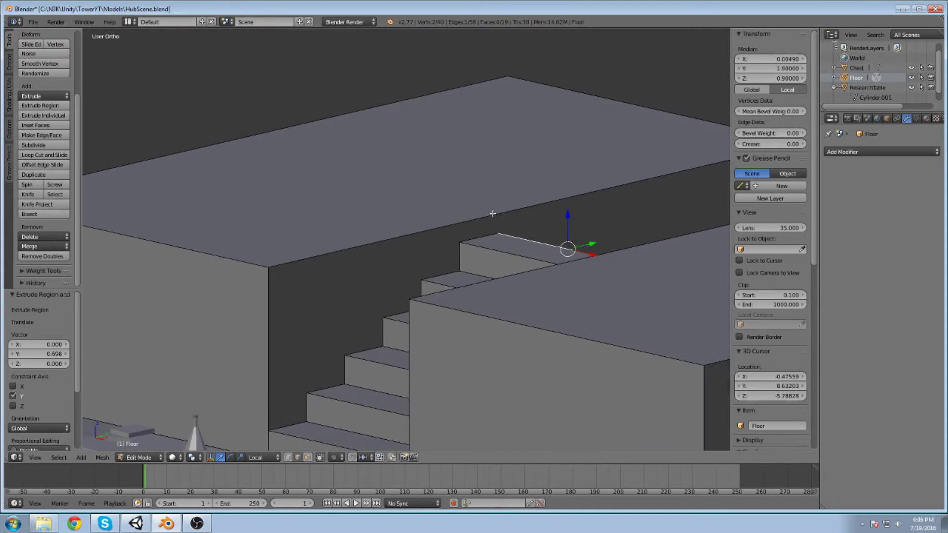
{"action": "key", "text": "e"}
{"action": "key", "text": "z"}
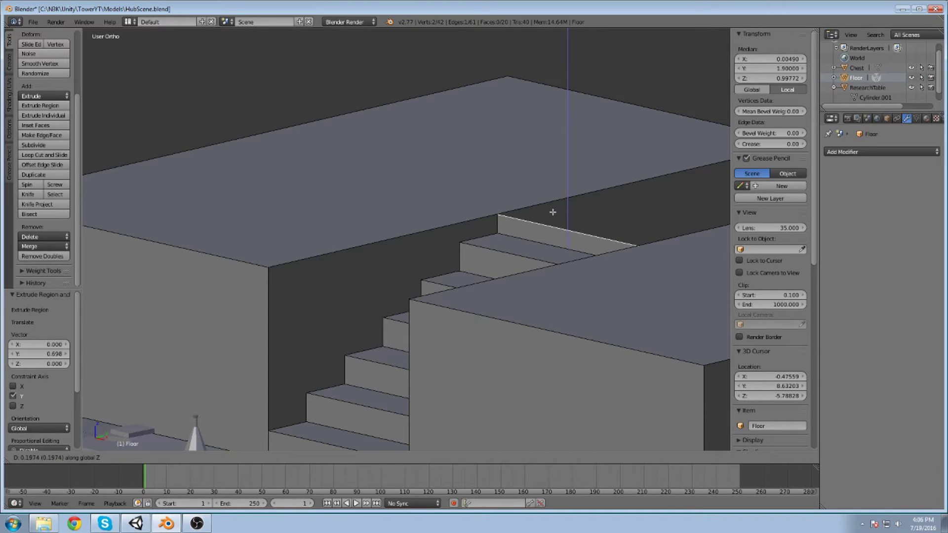
{"action": "left_click", "coordinate": [555, 212]}
{"action": "left_click", "coordinate": [775, 78]}
{"action": "type", "text": "1"}
{"action": "key", "text": "Return"}
{"action": "middle_click_drag", "start_coordinate": [516, 193], "coordinate": [393, 294]}
{"action": "scroll", "coordinate": [469, 190], "scroll_direction": "down", "scroll_amount": 3}
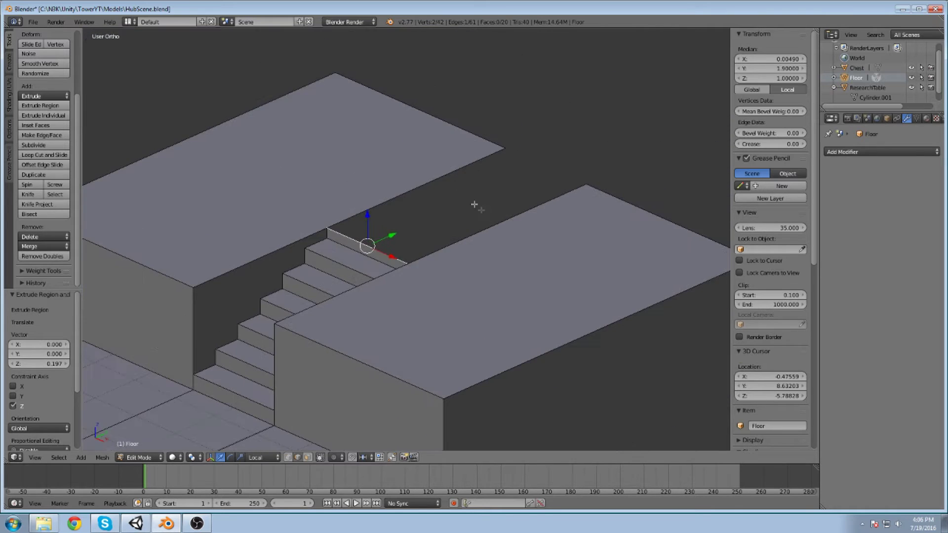
Extrude the top step's edge about 4.25 along Y to form a landing reaching the raised floor's back edge.
{"action": "middle_click_drag", "start_coordinate": [496, 205], "coordinate": [476, 213]}
{"action": "key", "text": "e"}
{"action": "key", "text": "y"}
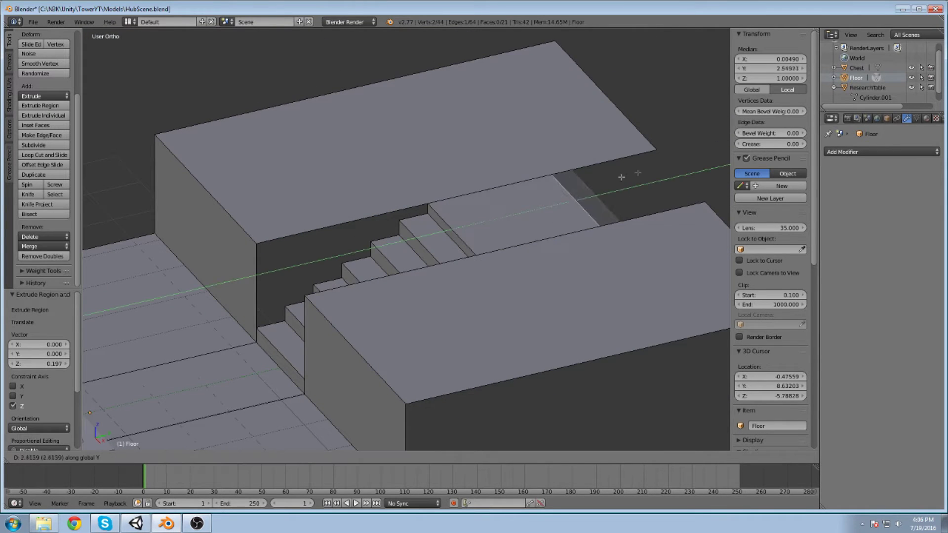
{"action": "left_click", "coordinate": [696, 154]}
{"action": "right_click", "coordinate": [639, 137]}
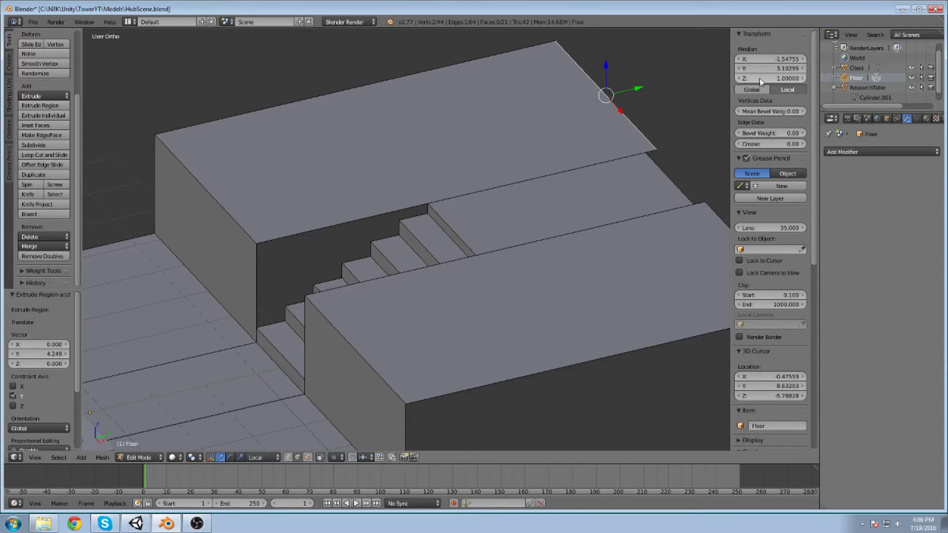
Merge each back corner of the landing into the adjacent corner of the raised floor blocks, using At Last.
{"action": "scroll", "coordinate": [514, 246], "scroll_direction": "up", "scroll_amount": 4}
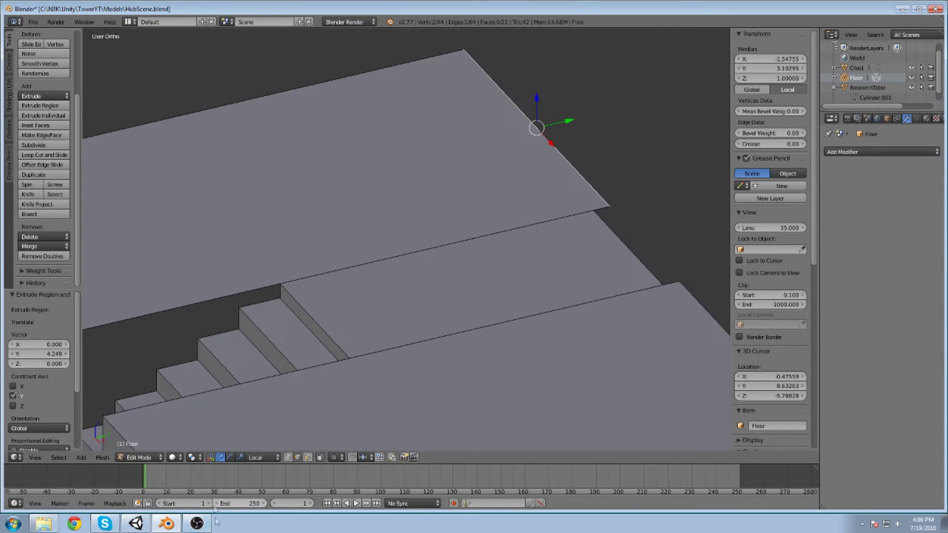
{"action": "middle_click_drag", "start_coordinate": [641, 186], "coordinate": [616, 240]}
{"action": "scroll", "coordinate": [469, 296], "scroll_direction": "up", "scroll_amount": 2}
{"action": "right_click", "coordinate": [417, 321]}
{"action": "right_click", "coordinate": [438, 315], "text": "shift"}
{"action": "key", "text": "alt+m"}
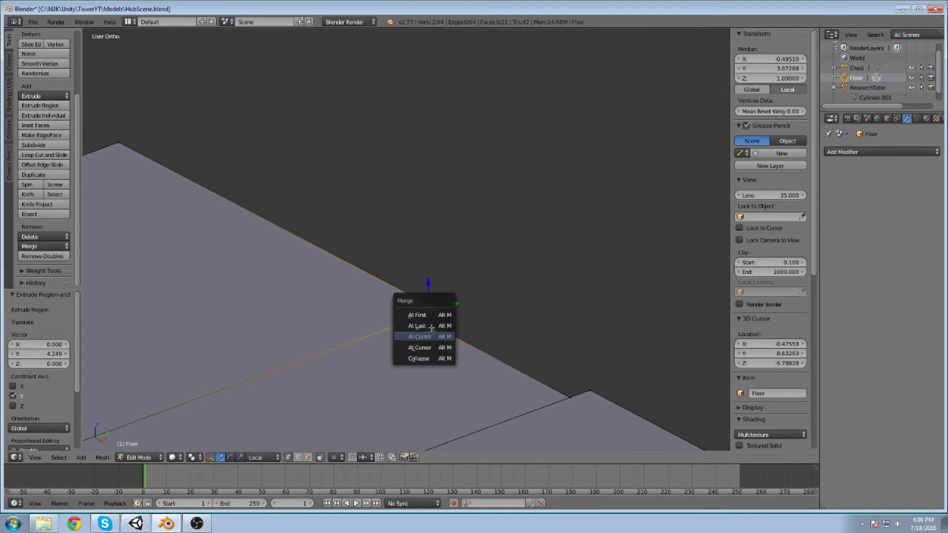
{"action": "left_click", "coordinate": [434, 325]}
{"action": "right_click", "coordinate": [570, 398]}
{"action": "right_click", "coordinate": [596, 390], "text": "shift"}
{"action": "key", "text": "alt+m"}
{"action": "left_click", "coordinate": [606, 384]}
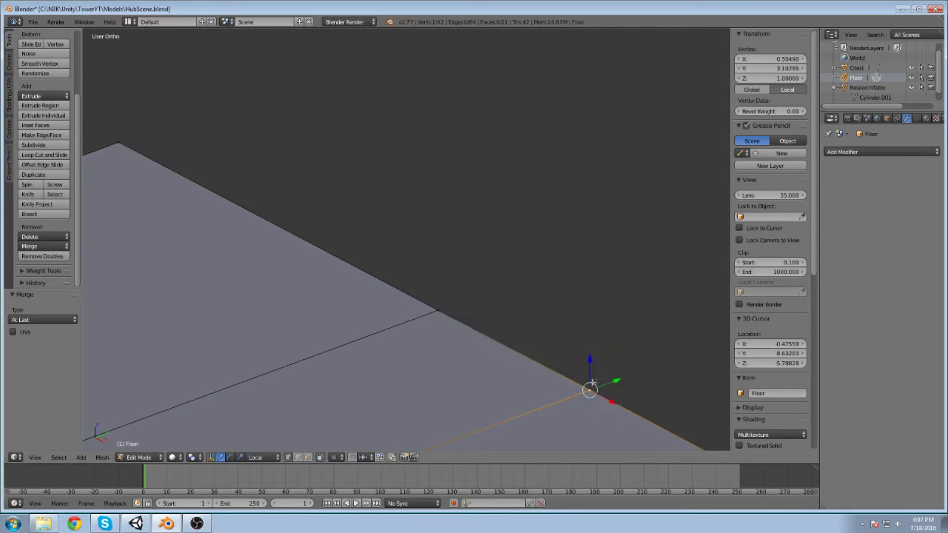
Save the Blender file and export the scene as FBX.
{"action": "scroll", "coordinate": [587, 382], "scroll_direction": "down", "scroll_amount": 5}
{"action": "middle_click_drag", "start_coordinate": [353, 377], "coordinate": [513, 237], "text": "shift"}
{"action": "key", "text": "Home"}
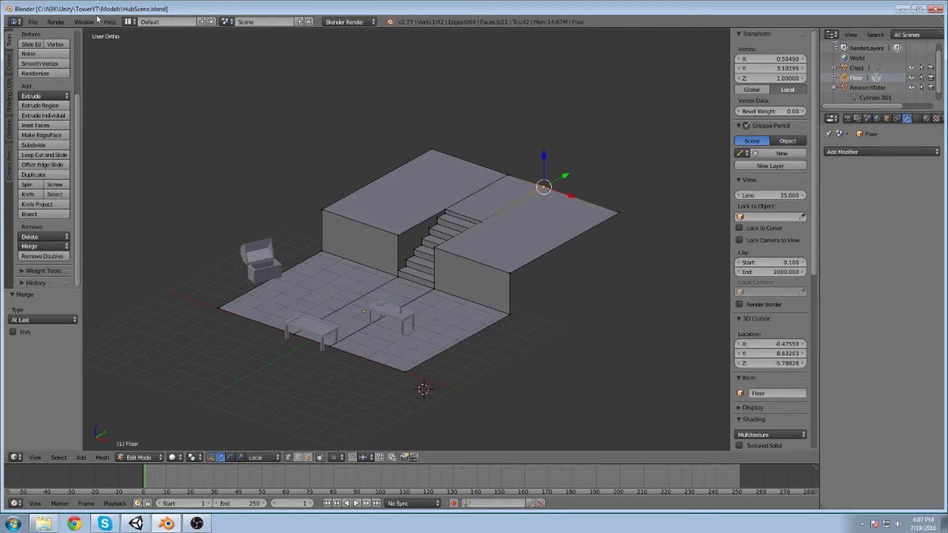
{"action": "left_click", "coordinate": [33, 22]}
{"action": "mouse_move", "coordinate": [93, 207]}
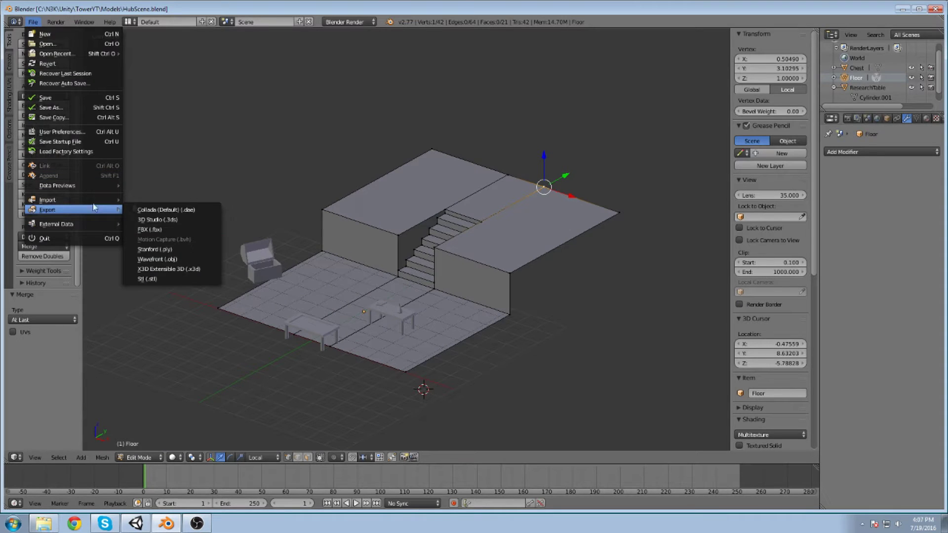
{"action": "left_click", "coordinate": [167, 229]}
{"action": "double_click", "coordinate": [253, 111]}
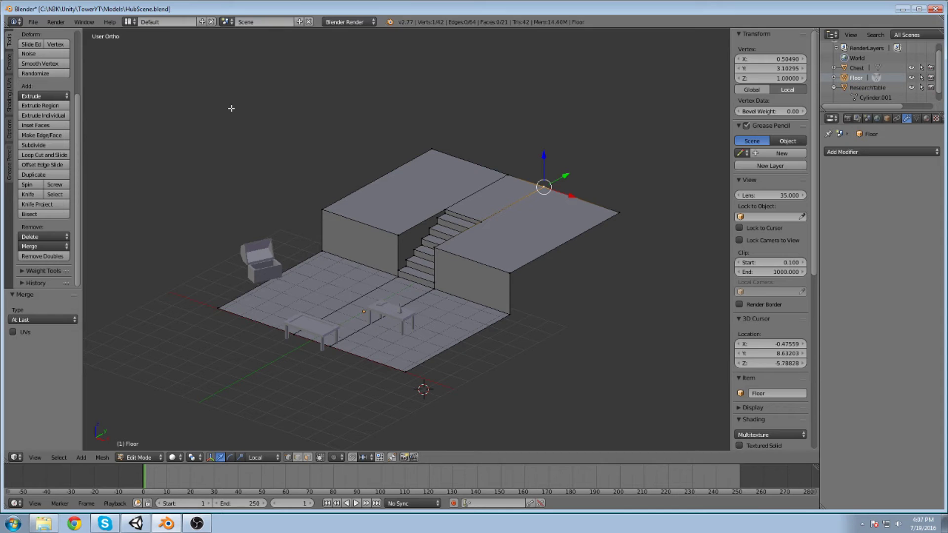
Switch to Unity and move ResearchTable onto the raised floor beside the stairs, at about X -2.27, Y 2.03.
{"action": "left_click", "coordinate": [135, 524]}
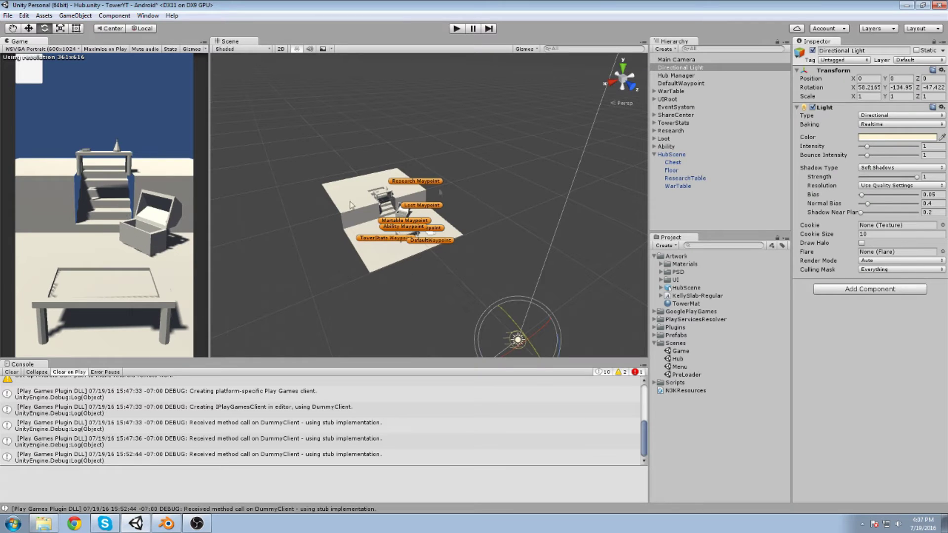
{"action": "scroll", "coordinate": [363, 183], "scroll_direction": "up", "scroll_amount": 1}
{"action": "left_click", "coordinate": [362, 184]}
{"action": "scroll", "coordinate": [360, 187], "scroll_direction": "up", "scroll_amount": 3}
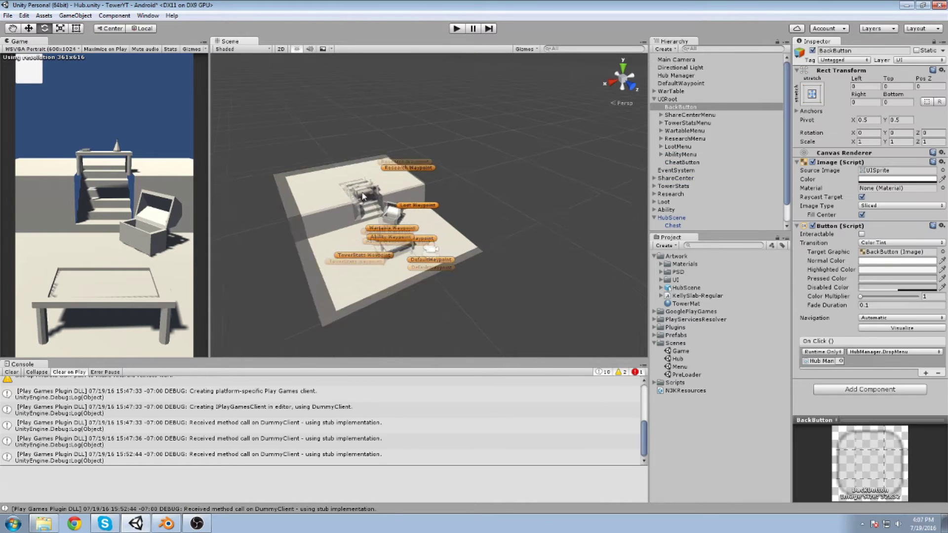
{"action": "left_click", "coordinate": [358, 190]}
{"action": "scroll", "coordinate": [358, 190], "scroll_direction": "up", "scroll_amount": 5}
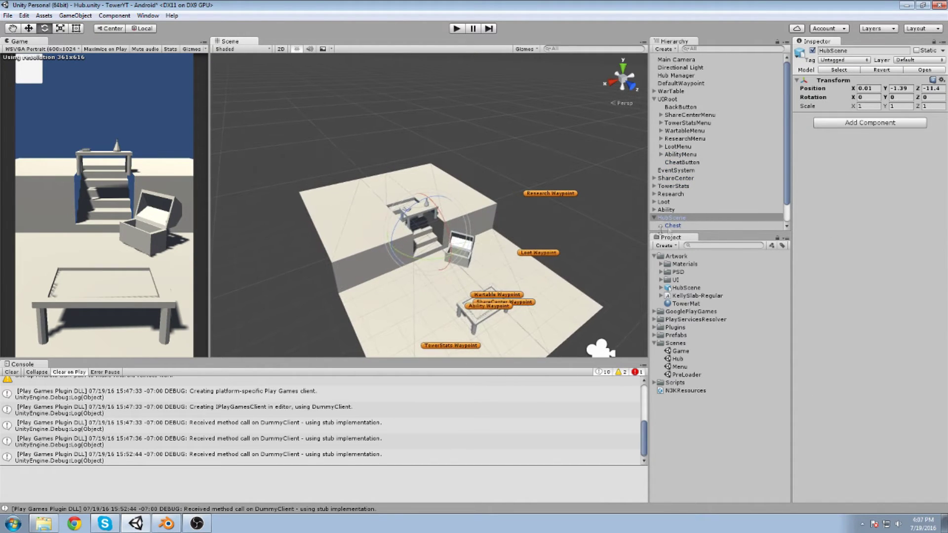
{"action": "left_click", "coordinate": [676, 226]}
{"action": "scroll", "coordinate": [680, 220], "scroll_direction": "down", "scroll_amount": 1}
{"action": "left_click", "coordinate": [681, 220]}
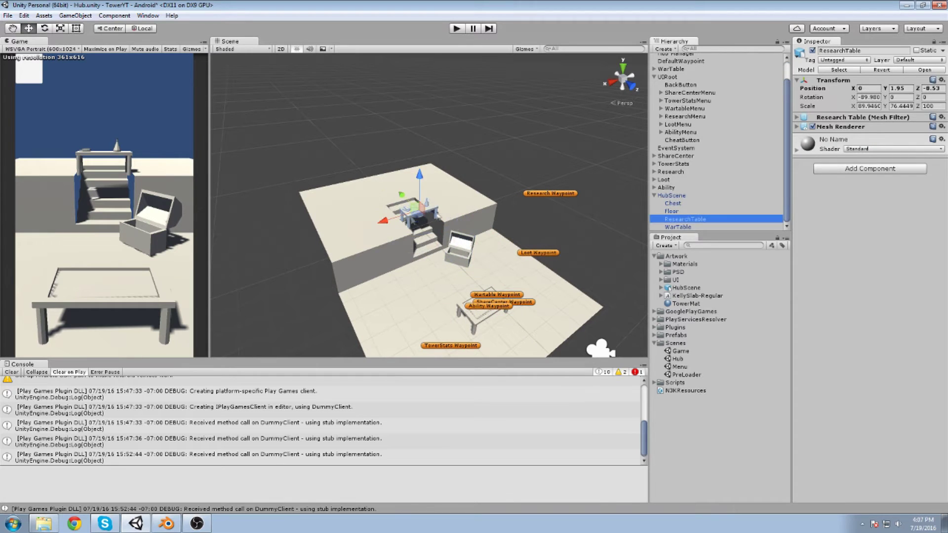
{"action": "left_click_drag", "start_coordinate": [415, 216], "coordinate": [448, 205]}
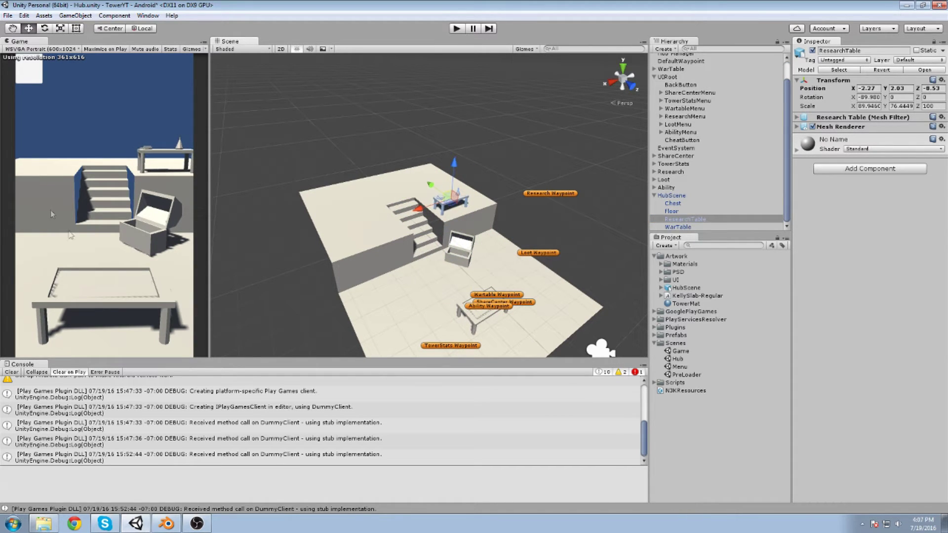
{"action": "left_click", "coordinate": [35, 202]}
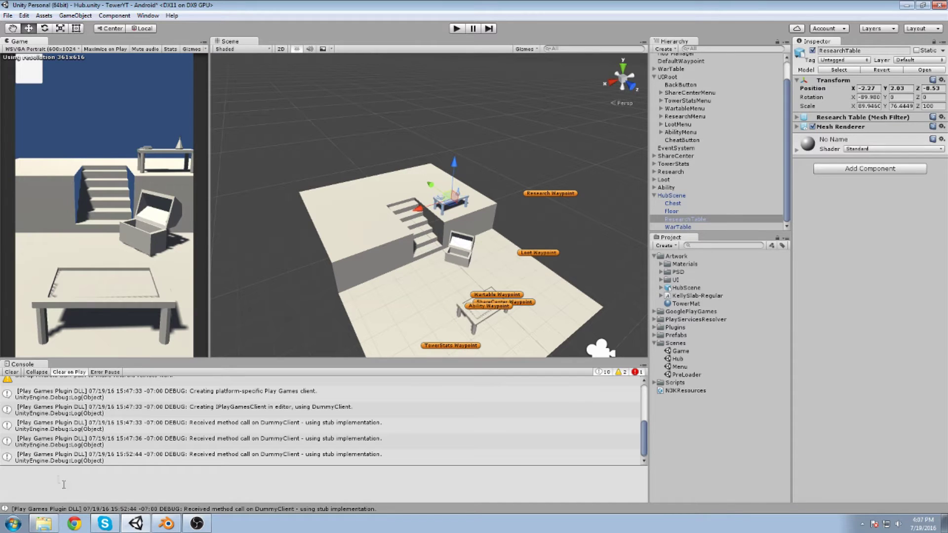
Switch back to Blender and extrude the upper side edges on both sides of the staircase down along Z as side walls.
{"action": "left_click", "coordinate": [167, 522]}
{"action": "scroll", "coordinate": [387, 257], "scroll_direction": "up", "scroll_amount": 5}
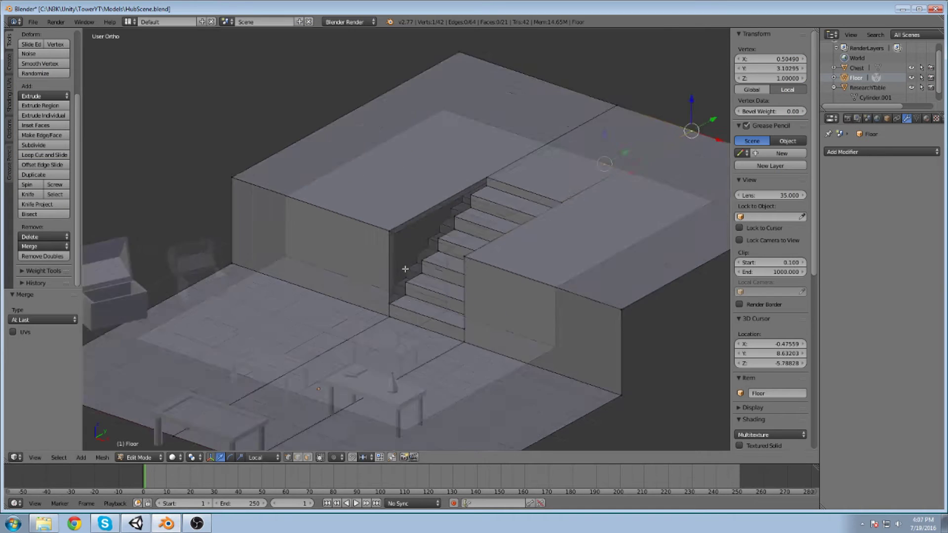
{"action": "right_click", "coordinate": [405, 319]}
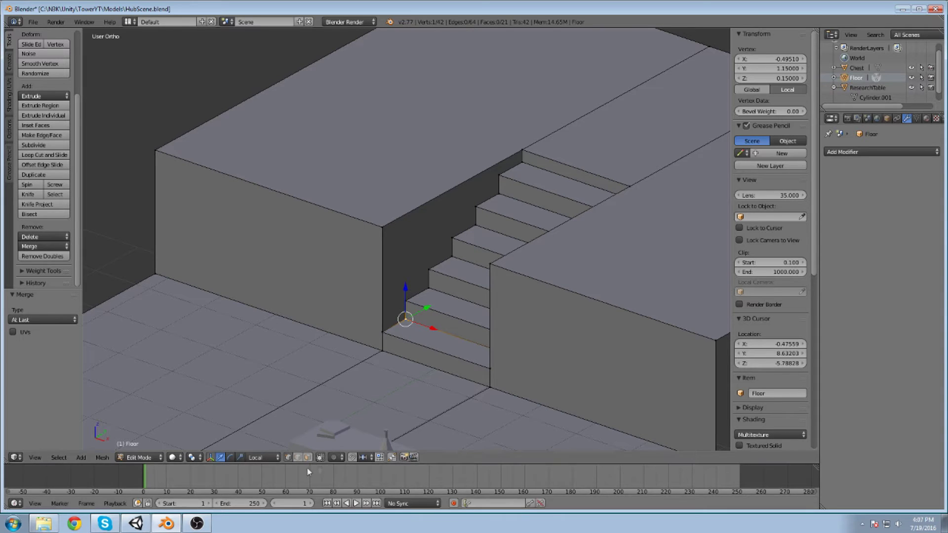
{"action": "key", "text": "a"}
{"action": "right_click", "coordinate": [447, 197]}
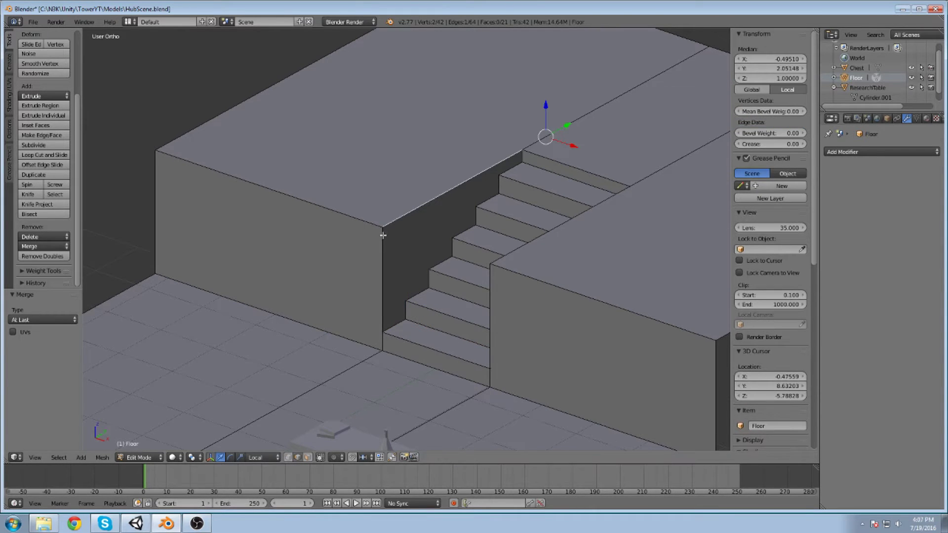
{"action": "scroll", "coordinate": [424, 235], "scroll_direction": "up", "scroll_amount": 4, "text": "ctrl"}
{"action": "middle_click_drag", "start_coordinate": [518, 186], "coordinate": [430, 236]}
{"action": "right_click", "coordinate": [436, 237], "text": "shift"}
{"action": "key", "text": "e"}
{"action": "key", "text": "y"}
{"action": "key", "text": "z"}
{"action": "left_click", "coordinate": [441, 381]}
Set the median Z of the stair side walls' bottom edges to 0 and save the file.
{"action": "middle_click_drag", "start_coordinate": [441, 382], "coordinate": [425, 462]}
{"action": "middle_click_drag", "start_coordinate": [417, 299], "coordinate": [478, 148]}
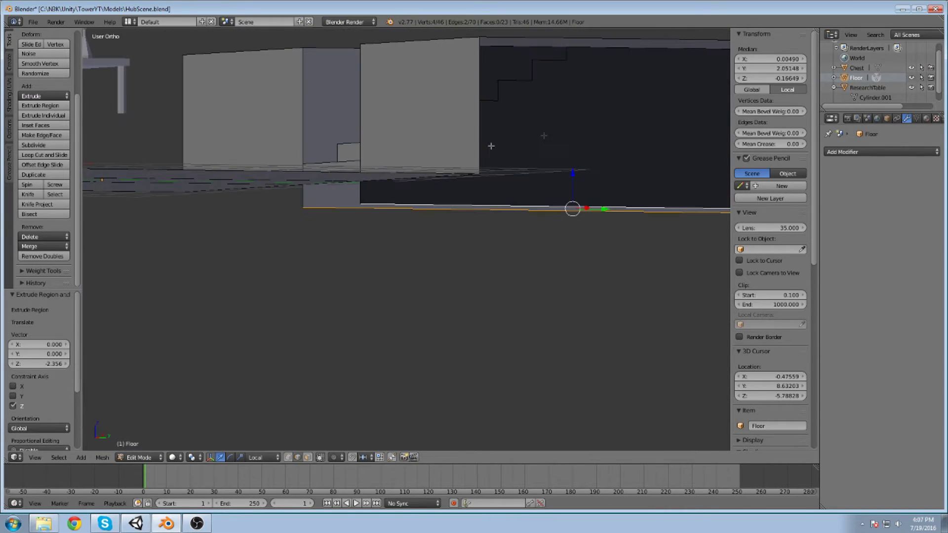
{"action": "left_click", "coordinate": [786, 79]}
{"action": "type", "text": "0"}
{"action": "key", "text": "Return"}
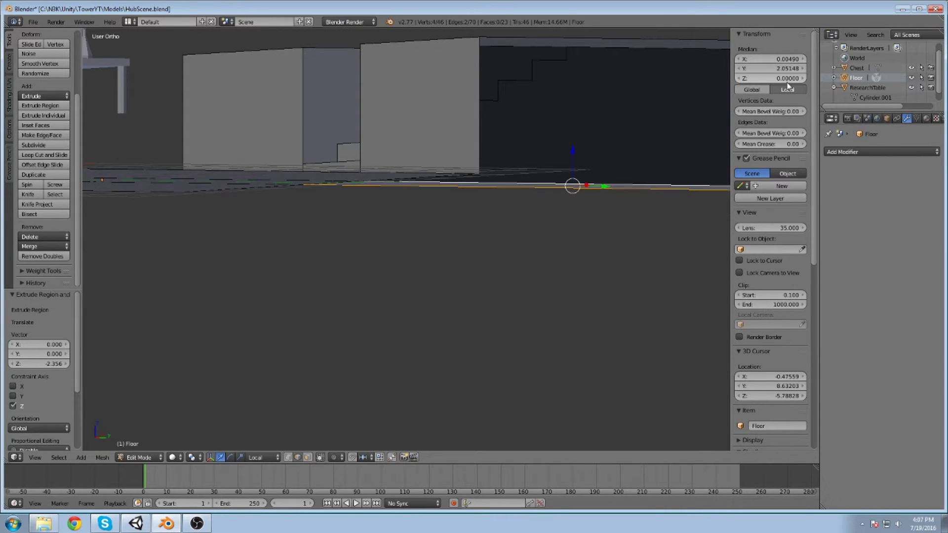
{"action": "middle_click_drag", "start_coordinate": [508, 163], "coordinate": [506, 222]}
{"action": "key", "text": "ctrl+s"}
{"action": "left_click", "coordinate": [467, 217]}
Return to Object Mode and move the chest across to the opposite side of the lower floor, at about X 5.83, Y 1.23, Z 2.05.
{"action": "middle_click_drag", "start_coordinate": [445, 210], "coordinate": [464, 277]}
{"action": "scroll", "coordinate": [433, 198], "scroll_direction": "down", "scroll_amount": 4}
{"action": "right_click", "coordinate": [302, 271]}
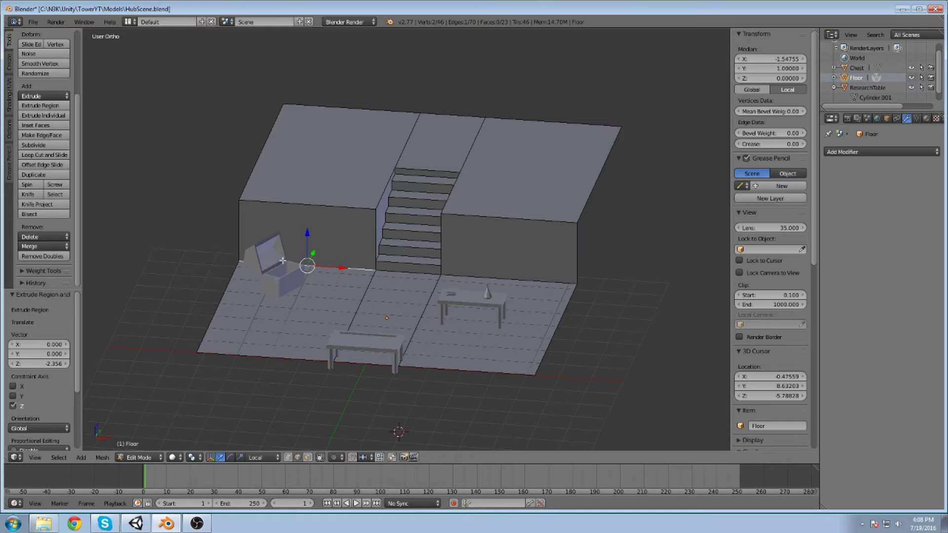
{"action": "scroll", "coordinate": [276, 280], "scroll_direction": "up", "scroll_amount": 1}
{"action": "left_click", "coordinate": [139, 457]}
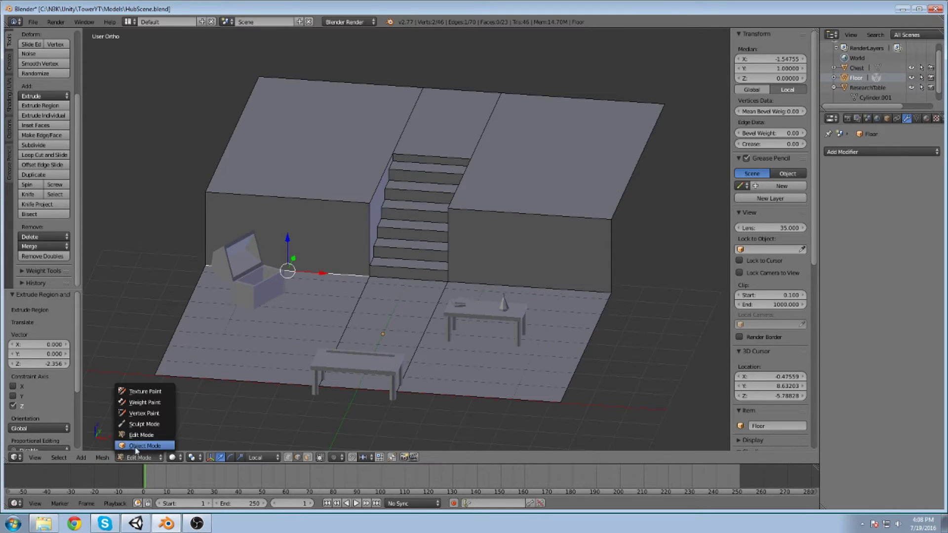
{"action": "left_click", "coordinate": [140, 504]}
{"action": "right_click", "coordinate": [261, 288]}
{"action": "key", "text": "g"}
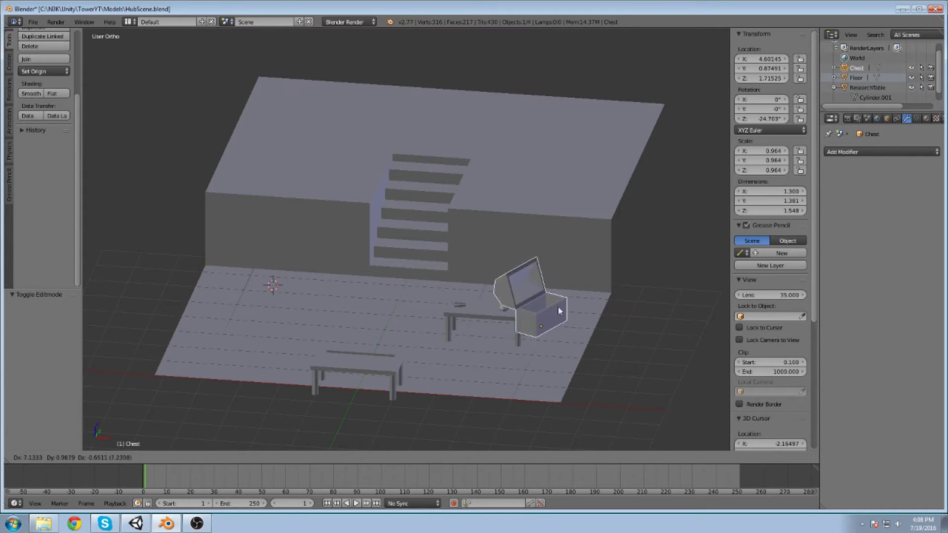
{"action": "left_click", "coordinate": [592, 299]}
Add a cube mesh at the 3D cursor on the lower floor.
{"action": "middle_click_drag", "start_coordinate": [293, 271], "coordinate": [350, 272], "text": "shift"}
{"action": "scroll", "coordinate": [349, 272], "scroll_direction": "up", "scroll_amount": 4}
{"action": "middle_click_drag", "start_coordinate": [282, 261], "coordinate": [321, 250], "text": "shift"}
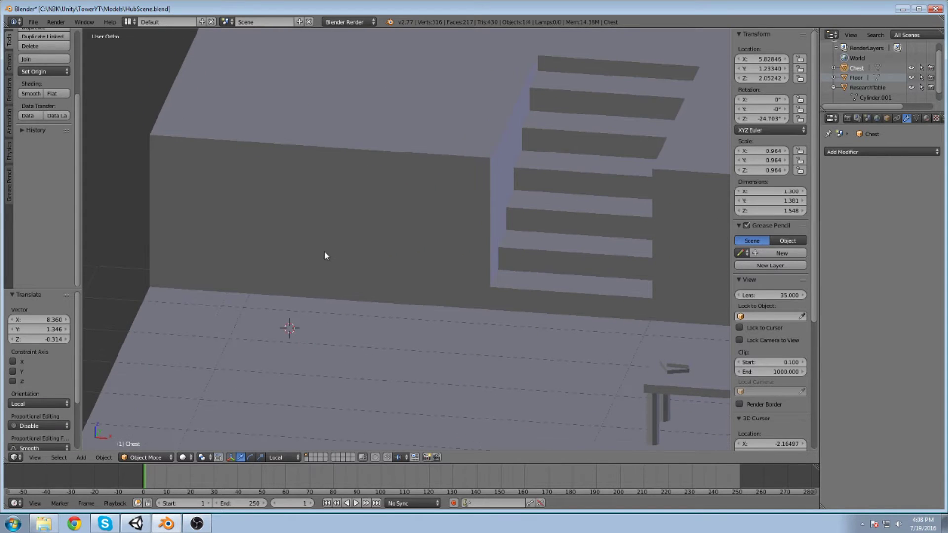
{"action": "key", "text": "shift+a"}
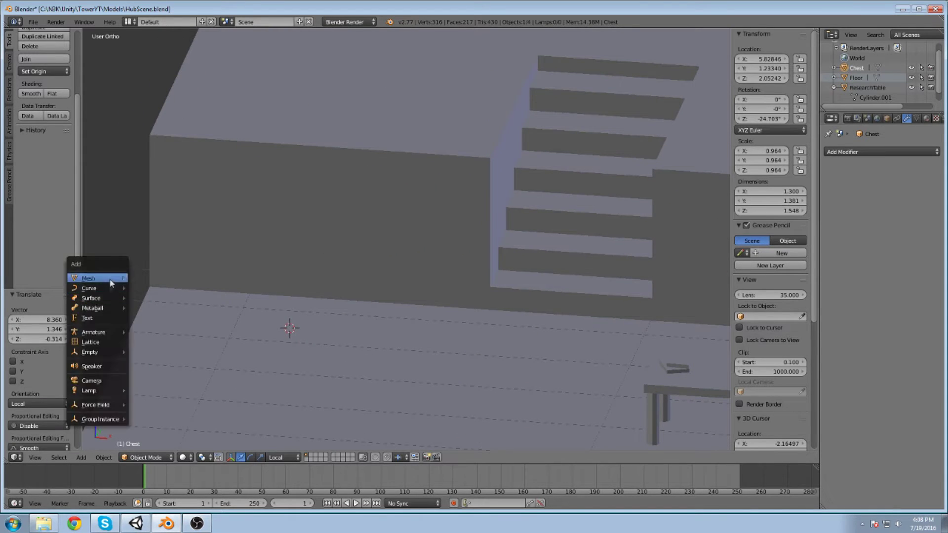
{"action": "mouse_move", "coordinate": [109, 281]}
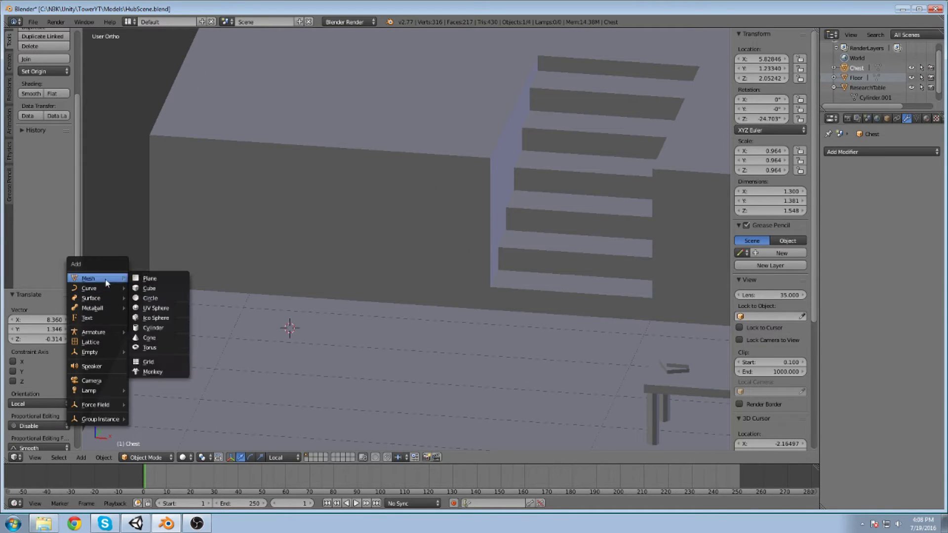
{"action": "left_click", "coordinate": [152, 291]}
Move the cube against the raised floor's front wall, at about X -2.94, Y 7.15, Z 1.08.
{"action": "scroll", "coordinate": [402, 227], "scroll_direction": "down", "scroll_amount": 5}
{"action": "middle_click_drag", "start_coordinate": [692, 153], "coordinate": [395, 247]}
{"action": "key", "text": "g"}
{"action": "left_click", "coordinate": [530, 138]}
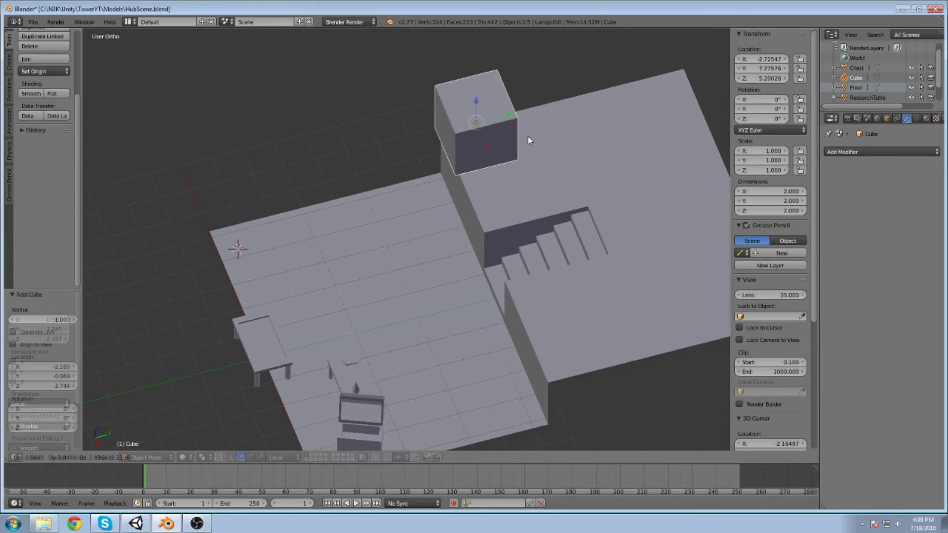
{"action": "left_click_drag", "start_coordinate": [476, 102], "coordinate": [462, 191]}
{"action": "key", "text": "g"}
{"action": "left_click", "coordinate": [447, 195]}
Scale the cube down along Y into a flat panel about 0.07 thick.
{"action": "key", "text": "s"}
{"action": "key", "text": "y"}
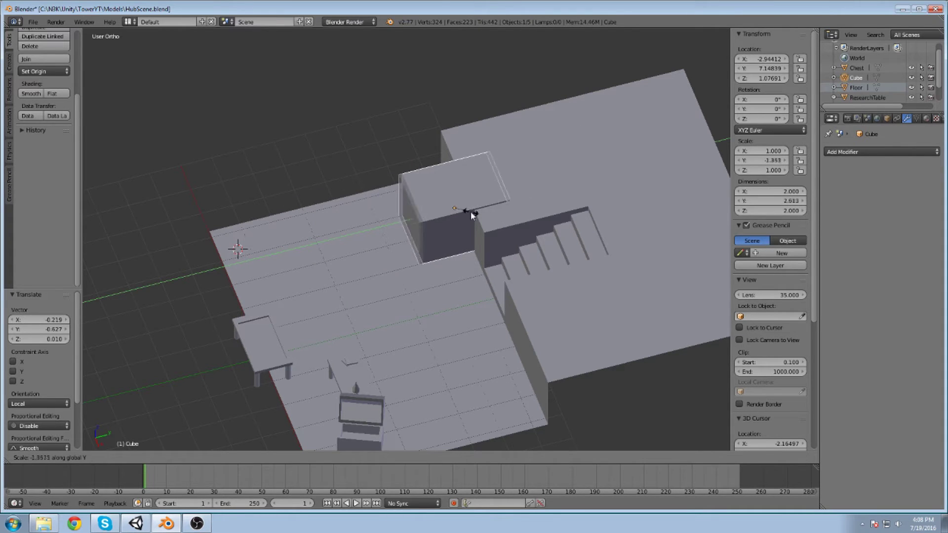
{"action": "left_click", "coordinate": [459, 212]}
{"action": "key", "text": "s"}
{"action": "key", "text": "y"}
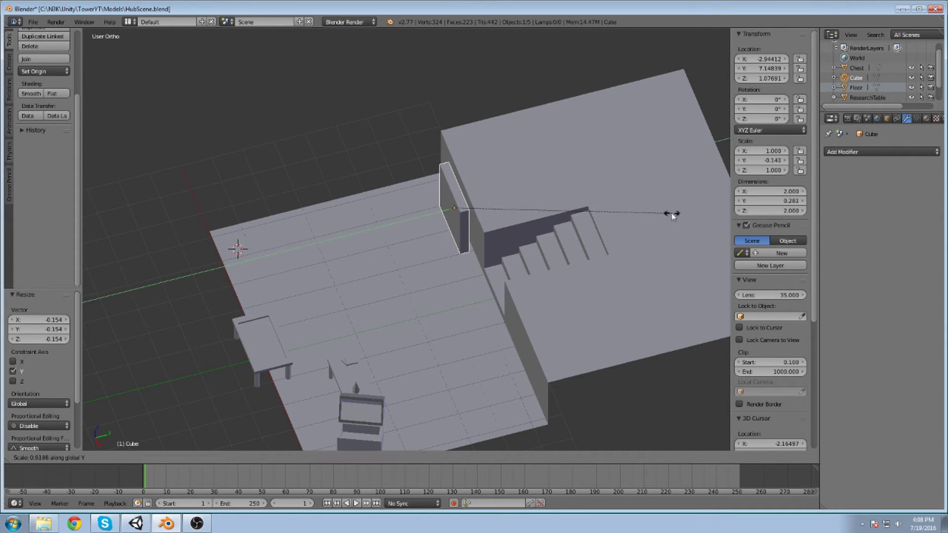
{"action": "left_click", "coordinate": [509, 207]}
Scale the panel along X and Z to about 0.63 wide and 1.08 tall.
{"action": "scroll", "coordinate": [511, 211], "scroll_direction": "up", "scroll_amount": 3}
{"action": "scroll", "coordinate": [500, 230], "scroll_direction": "down", "scroll_amount": 3}
{"action": "middle_click_drag", "start_coordinate": [494, 246], "coordinate": [544, 227]}
{"action": "key", "text": "s"}
{"action": "key", "text": "x"}
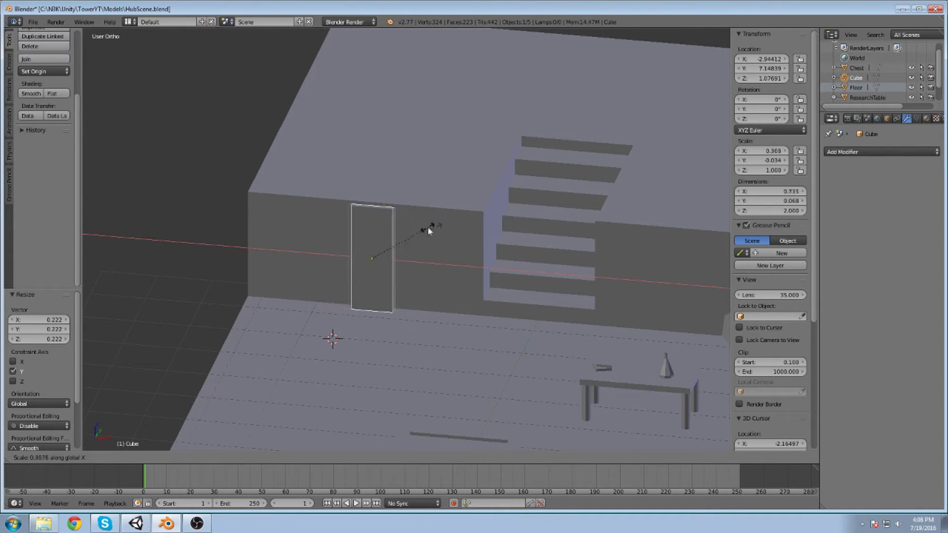
{"action": "left_click", "coordinate": [482, 239]}
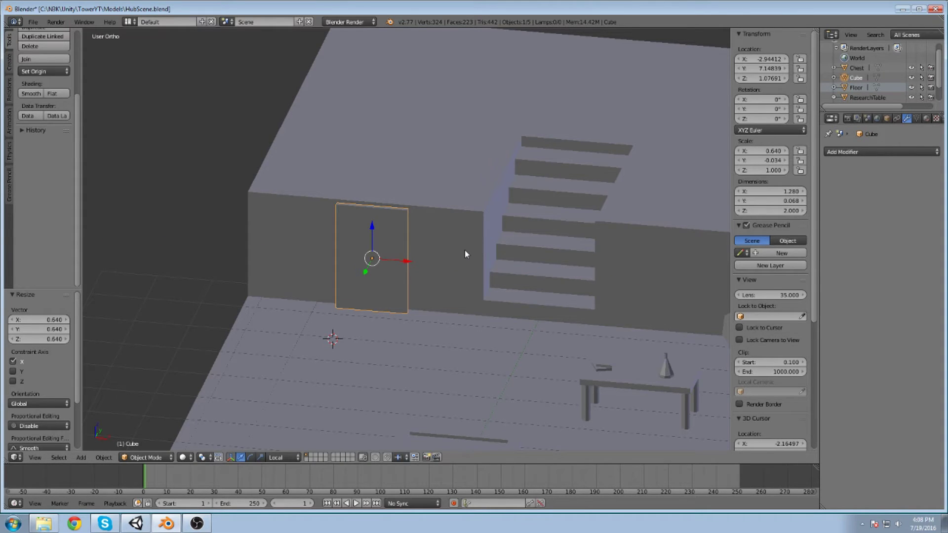
{"action": "key", "text": "s"}
{"action": "key", "text": "z"}
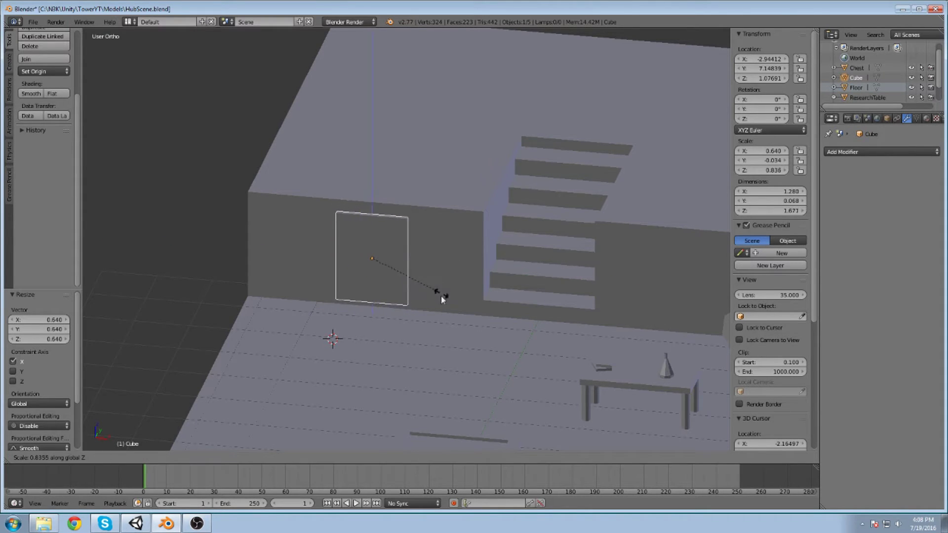
{"action": "left_click", "coordinate": [423, 263]}
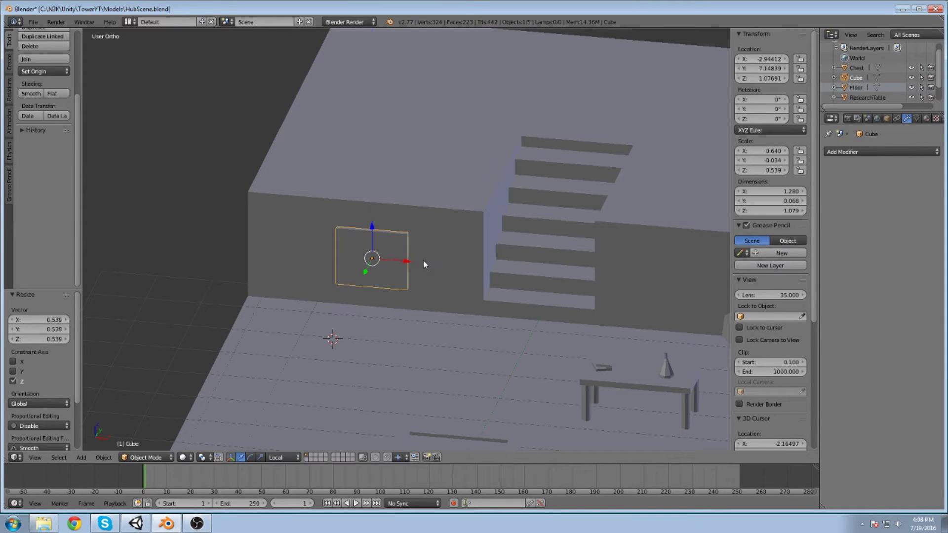
{"action": "key", "text": "s"}
{"action": "key", "text": "x"}
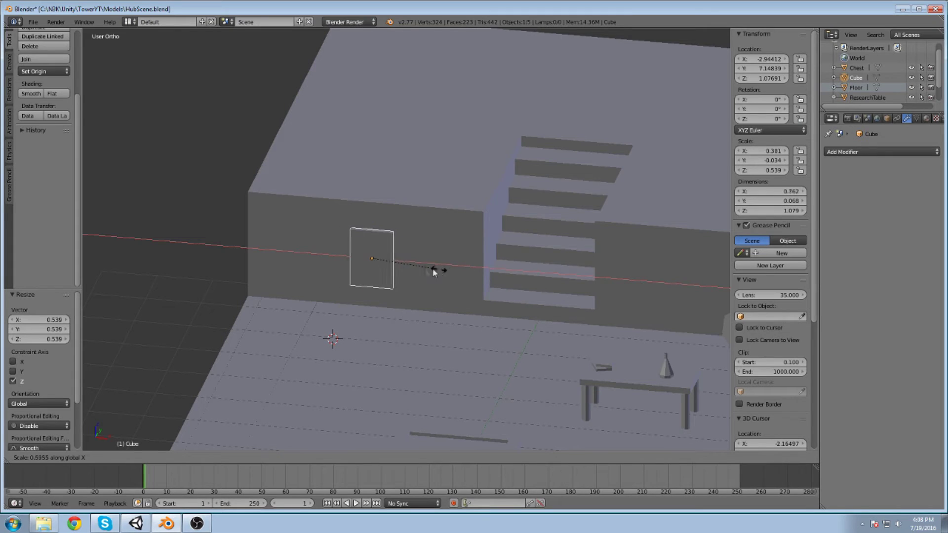
{"action": "left_click", "coordinate": [427, 271]}
Move the panel along the front wall close to the staircase, at about X -1.87, Y 7.47, Z 1.29.
{"action": "key", "text": "g"}
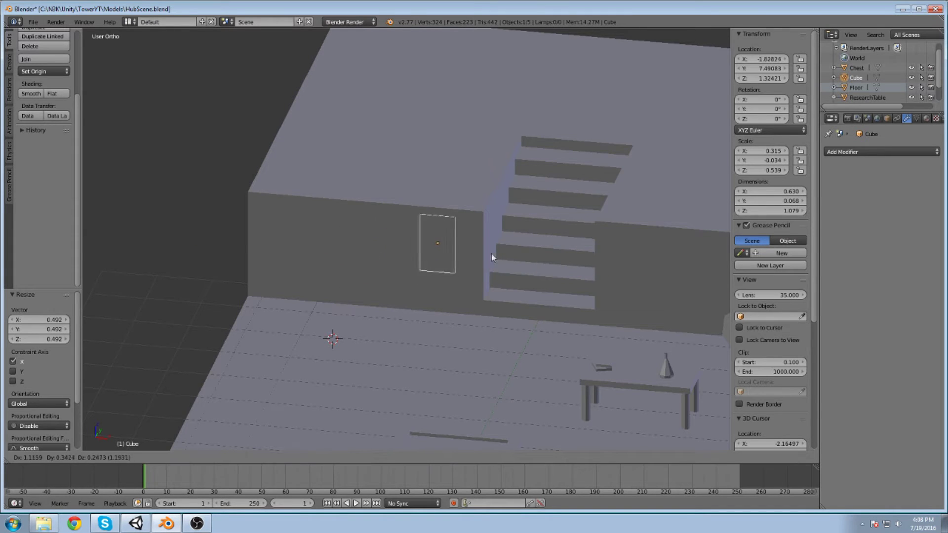
{"action": "left_click", "coordinate": [491, 254]}
{"action": "middle_click_drag", "start_coordinate": [491, 254], "coordinate": [526, 254]}
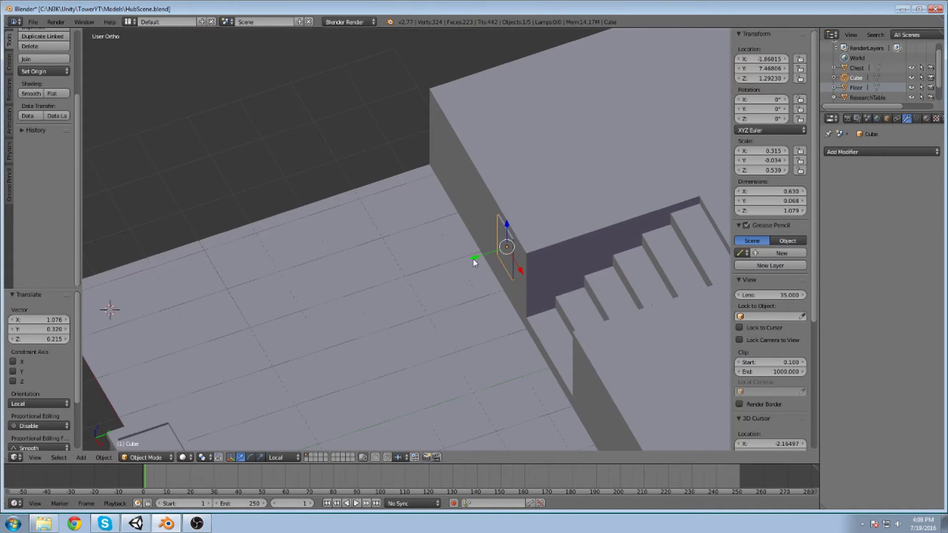
Move the wall panel against the front wall and lower it to about Y 7.43, Z 1.11.
{"action": "key", "text": "g"}
{"action": "key", "text": "y"}
{"action": "key", "text": "y"}
{"action": "left_click_drag", "start_coordinate": [471, 257], "coordinate": [470, 258]}
{"action": "left_click_drag", "start_coordinate": [504, 227], "coordinate": [505, 235]}
{"action": "middle_click_drag", "start_coordinate": [504, 236], "coordinate": [464, 247]}
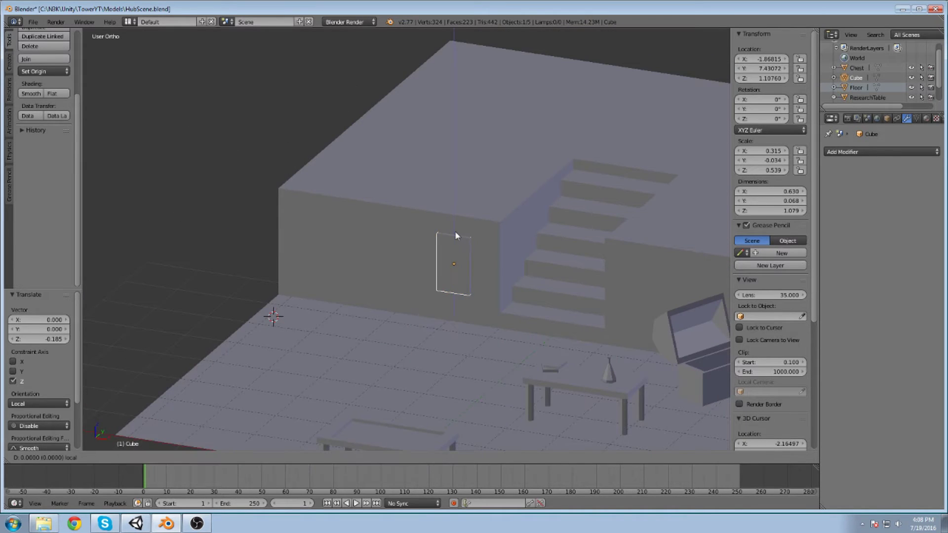
Save the HubScene file and re-export the scene model for the Unity project.
{"action": "key", "text": "ctrl+s"}
{"action": "left_click", "coordinate": [431, 236]}
{"action": "left_click", "coordinate": [35, 22]}
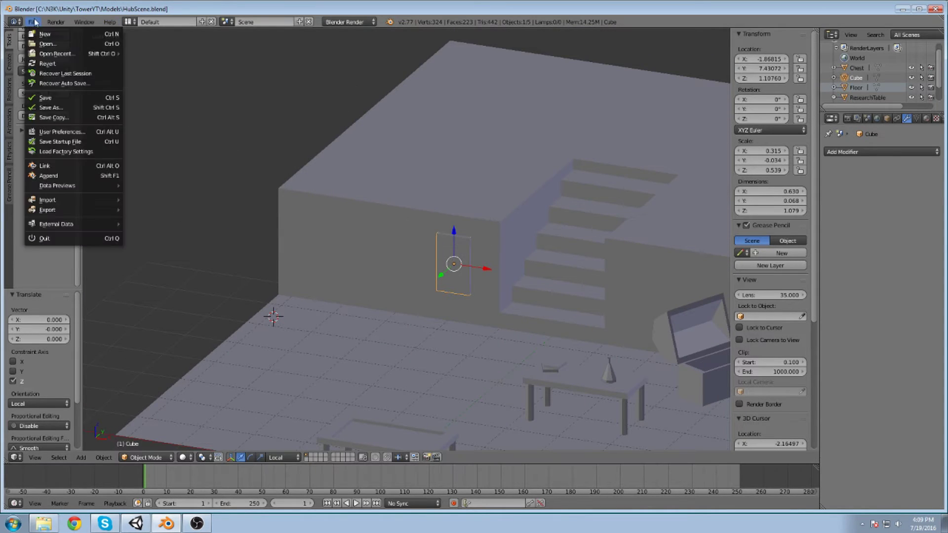
{"action": "mouse_move", "coordinate": [84, 211]}
{"action": "left_click", "coordinate": [184, 230]}
{"action": "double_click", "coordinate": [185, 110]}
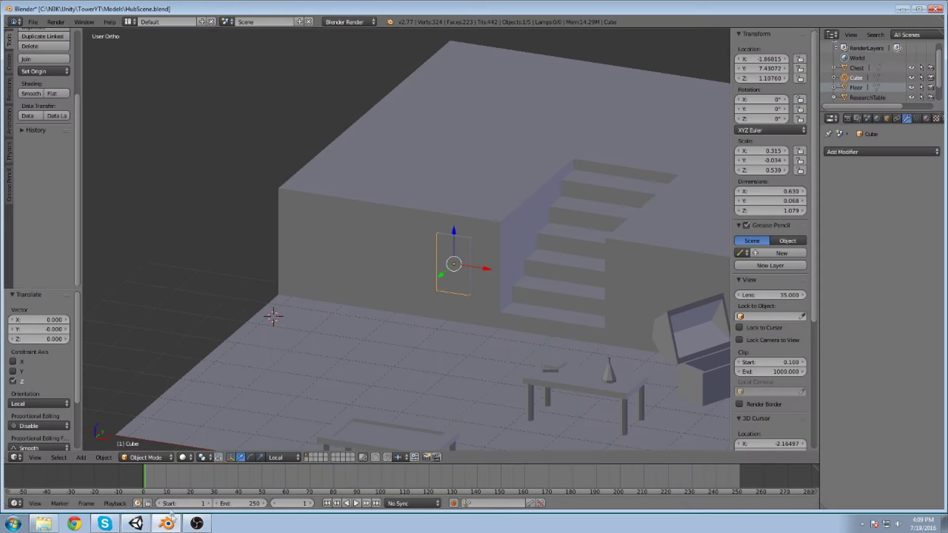
Switch to Unity and examine the updated hub scene around the staircase, wall panel, chest and tables.
{"action": "left_click", "coordinate": [136, 523]}
{"action": "middle_click_drag", "start_coordinate": [294, 242], "coordinate": [400, 236]}
{"action": "scroll", "coordinate": [401, 235], "scroll_direction": "up", "scroll_amount": 3}
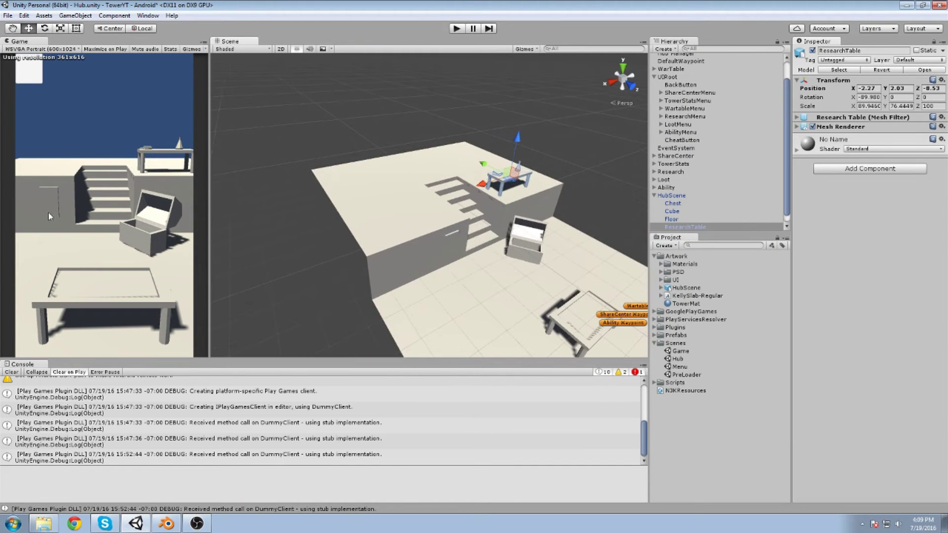
{"action": "left_click", "coordinate": [459, 256]}
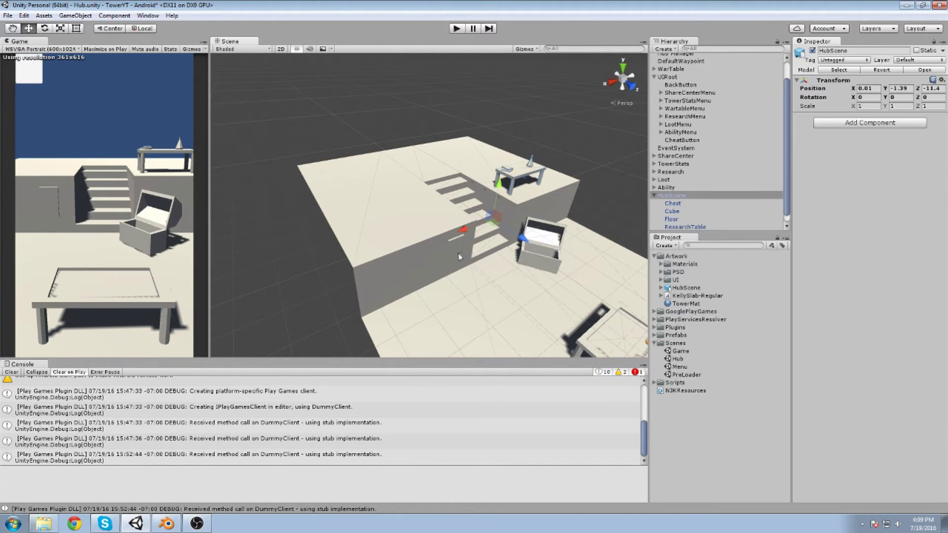
{"action": "scroll", "coordinate": [494, 234], "scroll_direction": "up", "scroll_amount": 3}
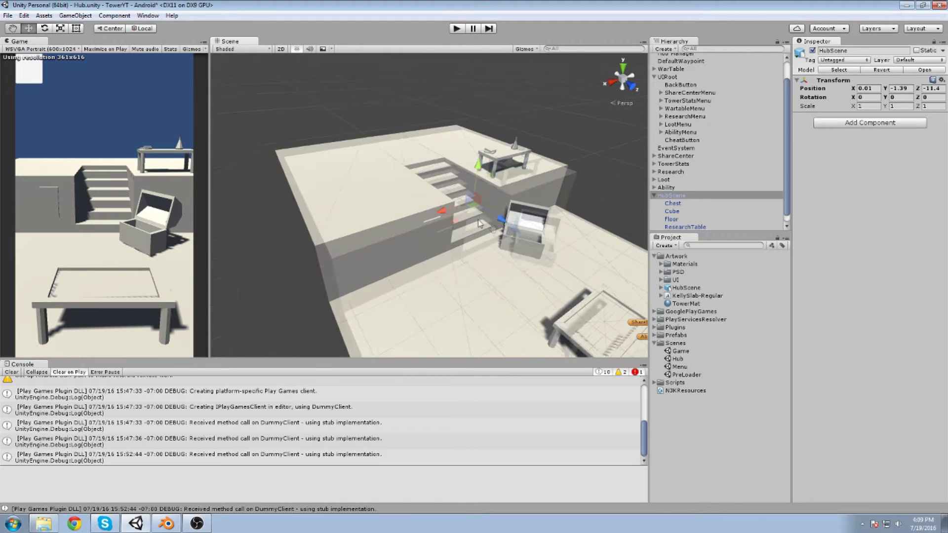
{"action": "scroll", "coordinate": [500, 235], "scroll_direction": "down", "scroll_amount": 3}
{"action": "middle_click_drag", "start_coordinate": [499, 236], "coordinate": [433, 173]}
{"action": "scroll", "coordinate": [434, 174], "scroll_direction": "down", "scroll_amount": 3}
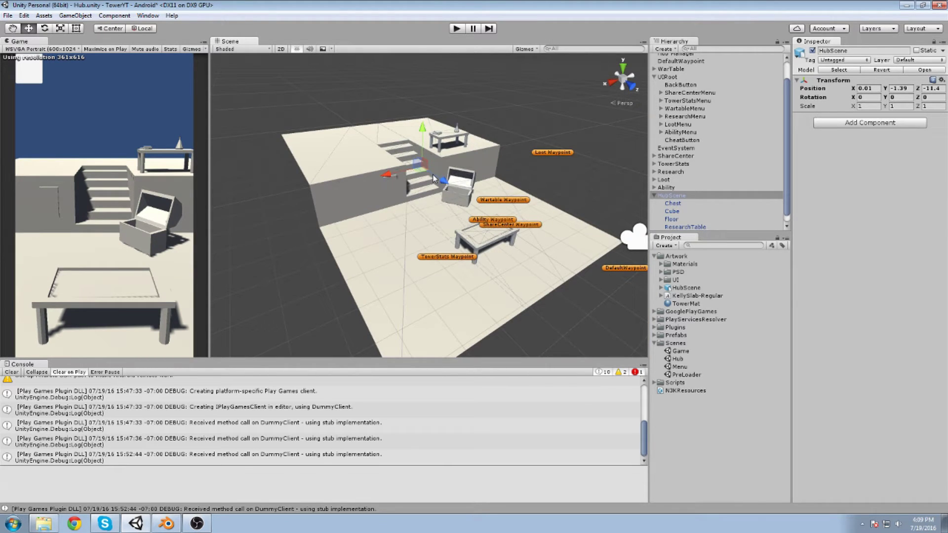
{"action": "scroll", "coordinate": [434, 156], "scroll_direction": "up", "scroll_amount": 2}
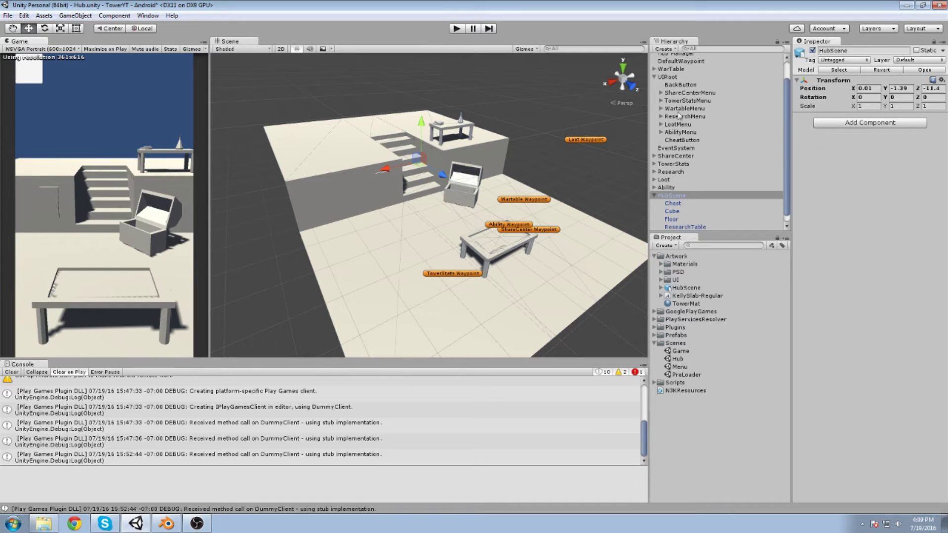
Collapse the UIRoot and HubScene objects in the scene hierarchy.
{"action": "left_click", "coordinate": [675, 85]}
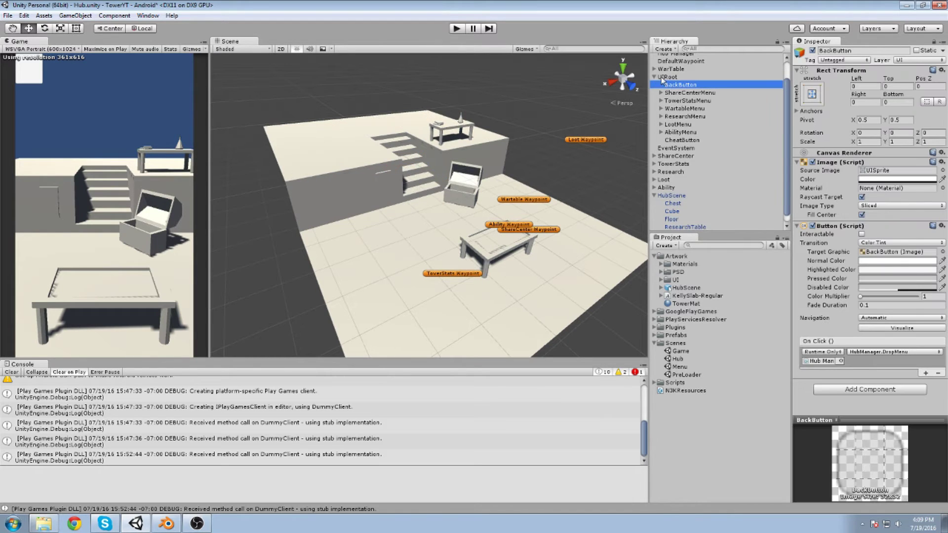
{"action": "left_click", "coordinate": [654, 76]}
{"action": "left_click", "coordinate": [655, 154]}
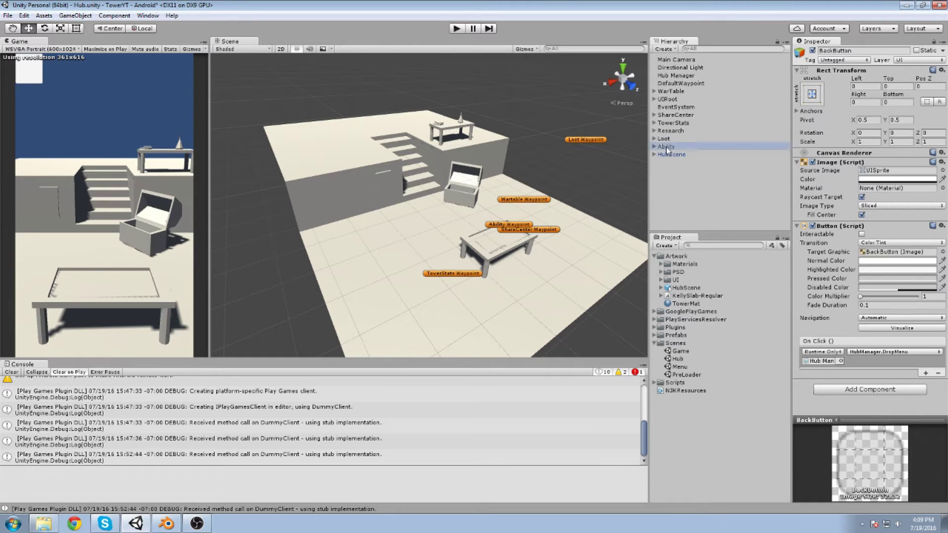
Select WarTable, ShareCenter, TowerStats, Research, Loot and Ability together and enable their Mesh Renderer.
{"action": "left_click", "coordinate": [668, 146]}
{"action": "left_click_drag", "start_coordinate": [669, 143], "coordinate": [669, 90]}
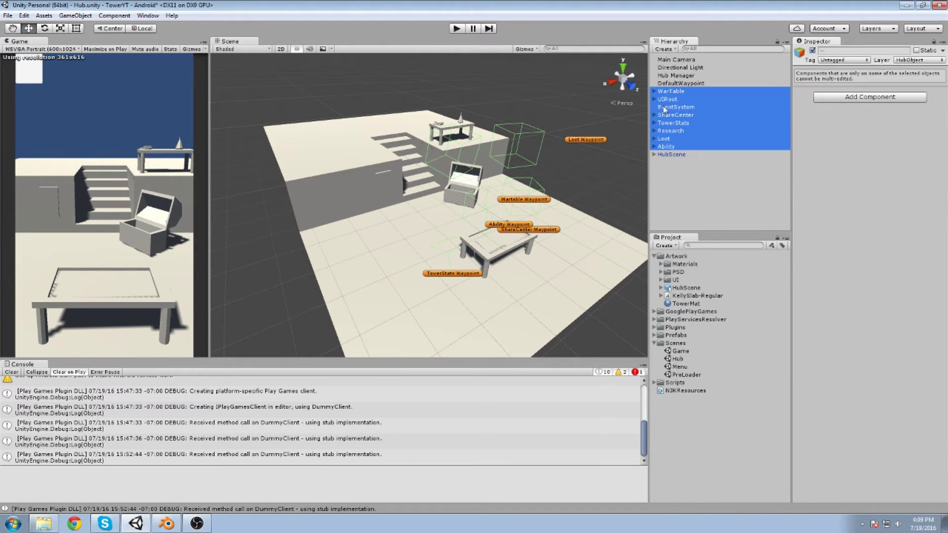
{"action": "left_click", "coordinate": [666, 99], "text": "ctrl"}
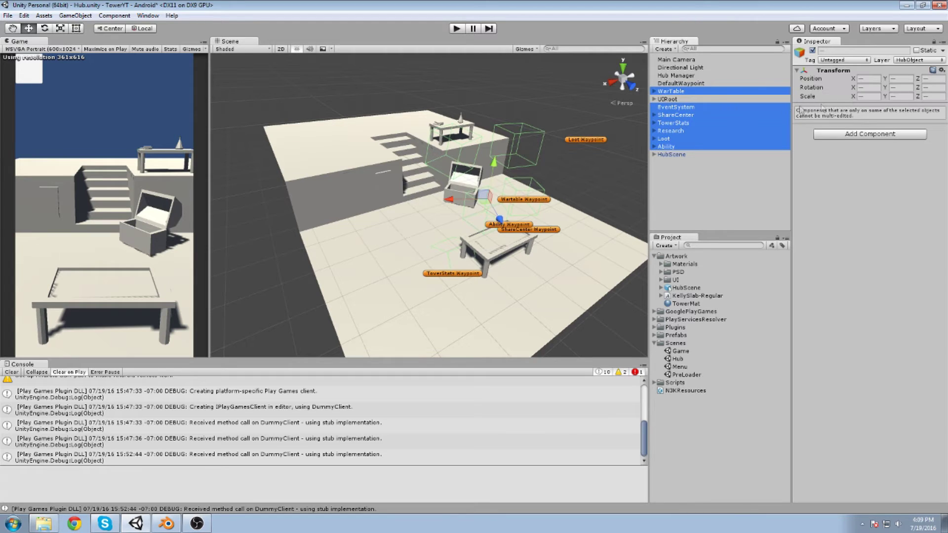
{"action": "left_click", "coordinate": [667, 107], "text": "ctrl"}
{"action": "left_click", "coordinate": [812, 117]}
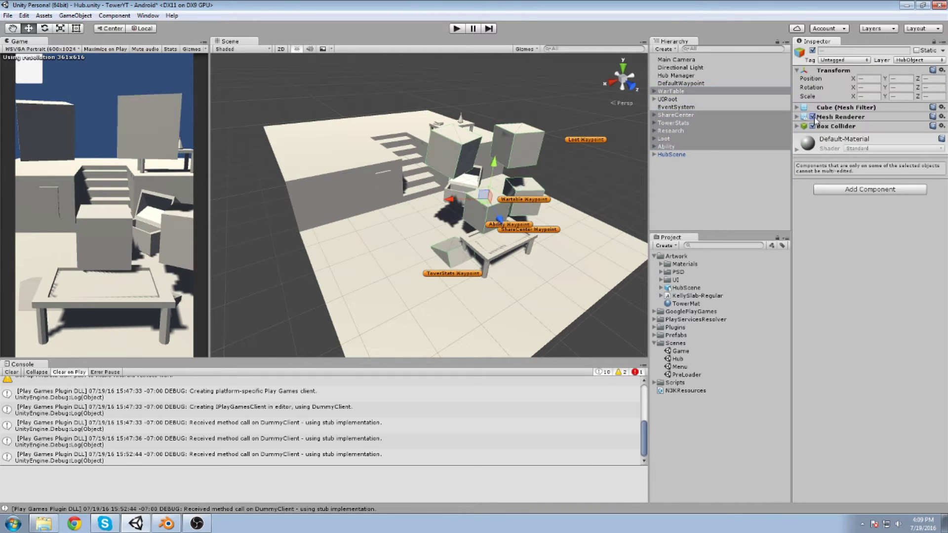
Try to raise the six selected placeholder cubes above the hub and view them against the layout.
{"action": "left_click_drag", "start_coordinate": [495, 161], "coordinate": [510, 56]}
{"action": "scroll", "coordinate": [553, 143], "scroll_direction": "down", "scroll_amount": 3}
{"action": "middle_click_drag", "start_coordinate": [563, 157], "coordinate": [492, 131]}
{"action": "scroll", "coordinate": [492, 132], "scroll_direction": "down", "scroll_amount": 2}
{"action": "right_click_drag", "start_coordinate": [577, 106], "coordinate": [518, 107]}
{"action": "middle_click_drag", "start_coordinate": [508, 112], "coordinate": [494, 148]}
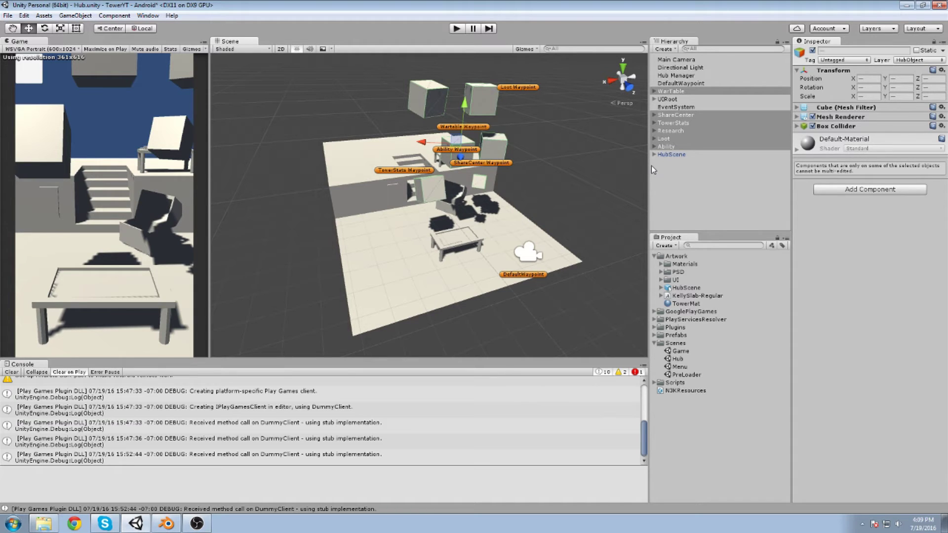
Undo the move of the placeholder cubes and disable their Mesh Renderer.
{"action": "key", "text": "ctrl+z"}
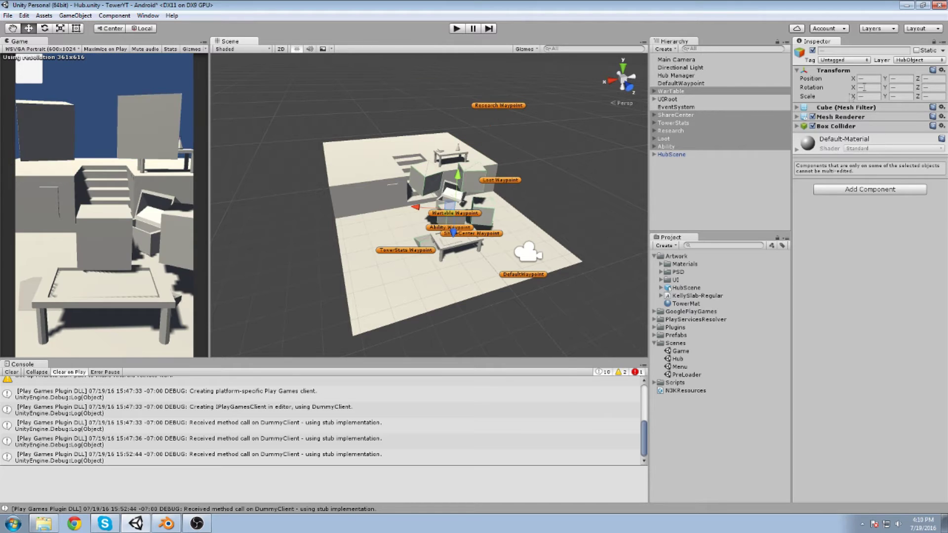
{"action": "left_click", "coordinate": [813, 117]}
Examine the empty area on the raised floor, then switch to Blender and look over the whole hub layout.
{"action": "scroll", "coordinate": [387, 173], "scroll_direction": "up", "scroll_amount": 2}
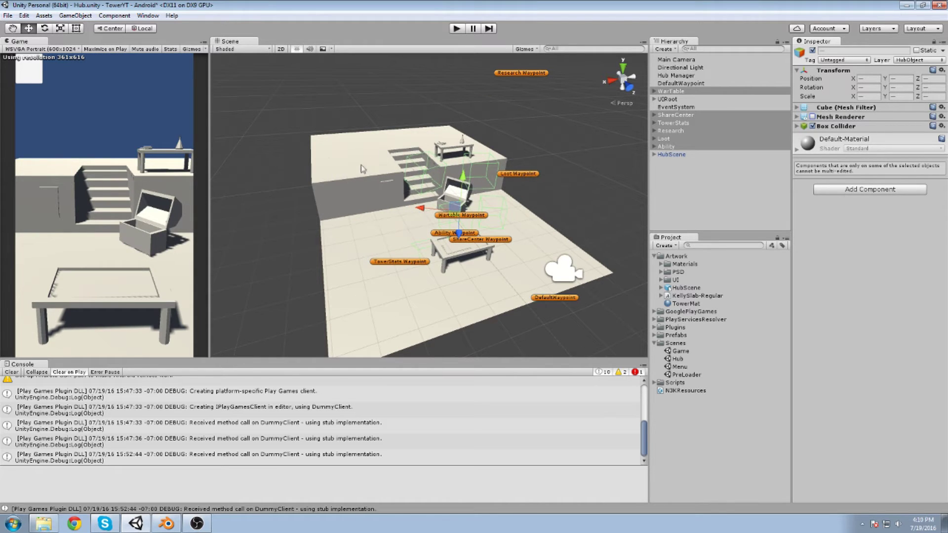
{"action": "scroll", "coordinate": [417, 262], "scroll_direction": "up", "scroll_amount": 5}
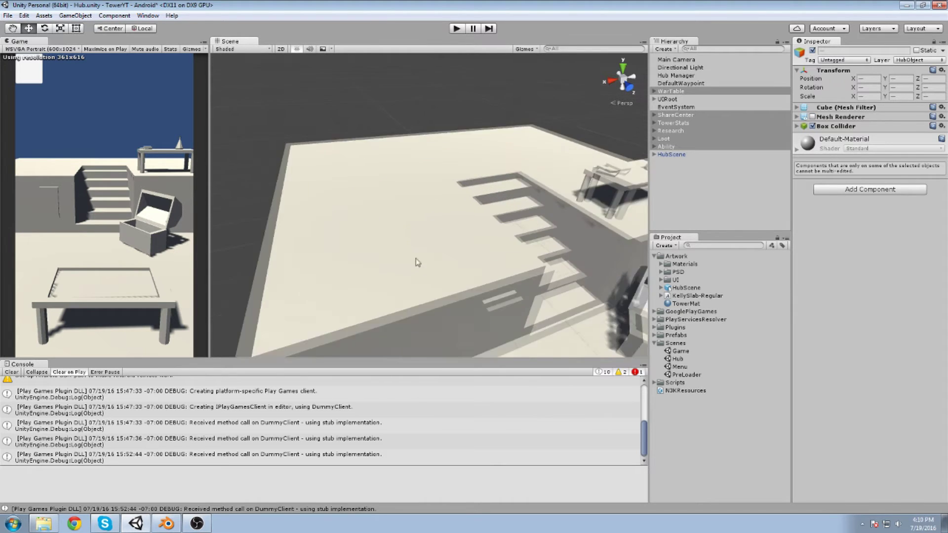
{"action": "middle_click_drag", "start_coordinate": [349, 273], "coordinate": [389, 311]}
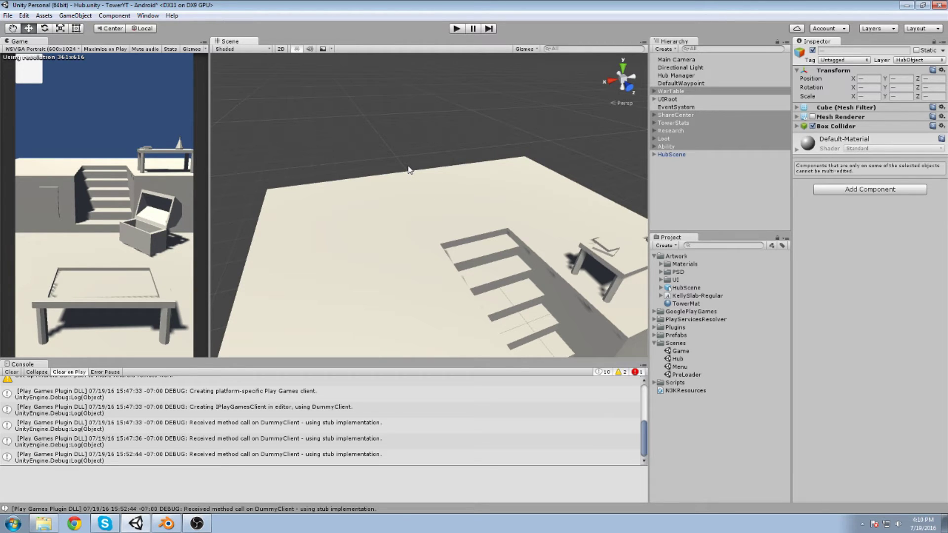
{"action": "scroll", "coordinate": [409, 170], "scroll_direction": "down", "scroll_amount": 5}
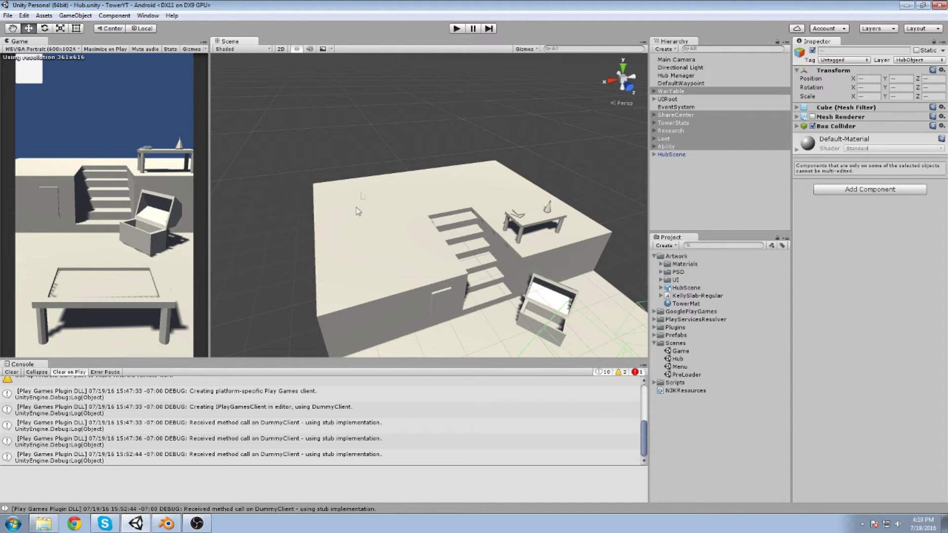
{"action": "left_click", "coordinate": [167, 523]}
{"action": "middle_click_drag", "start_coordinate": [542, 356], "coordinate": [547, 272], "text": "shift"}
{"action": "middle_click_drag", "start_coordinate": [376, 171], "coordinate": [410, 266], "text": "shift"}
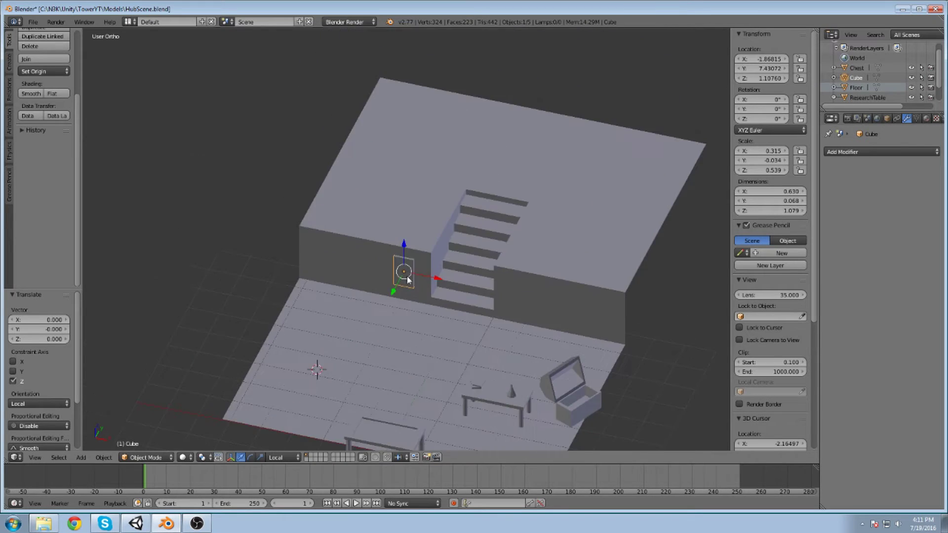
{"action": "scroll", "coordinate": [413, 256], "scroll_direction": "up", "scroll_amount": 1}
{"action": "scroll", "coordinate": [413, 257], "scroll_direction": "down", "scroll_amount": 5}
{"action": "scroll", "coordinate": [533, 281], "scroll_direction": "up", "scroll_amount": 2}
{"action": "scroll", "coordinate": [520, 312], "scroll_direction": "up", "scroll_amount": 3}
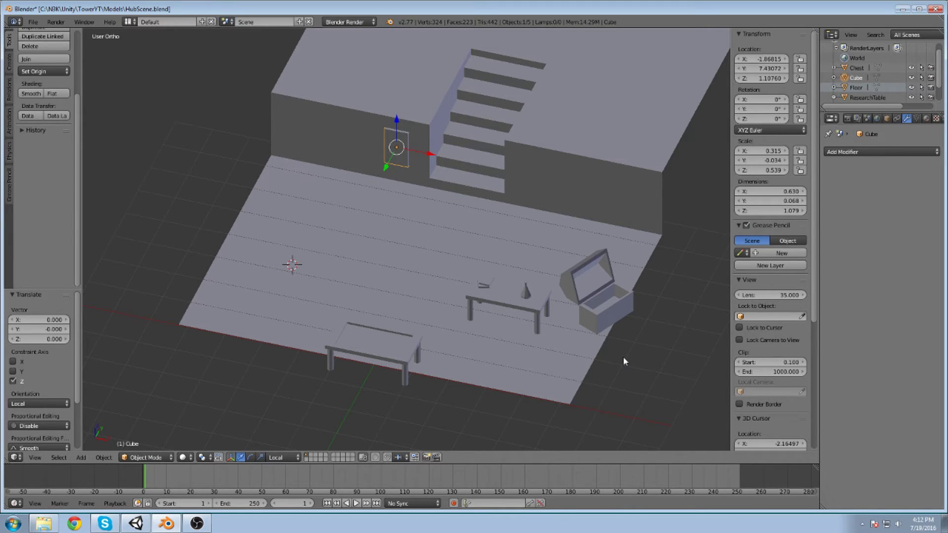
Add a cylinder mesh to the hub and set its vertex count to 4.
{"action": "key", "text": "shift+a"}
{"action": "mouse_move", "coordinate": [621, 363]}
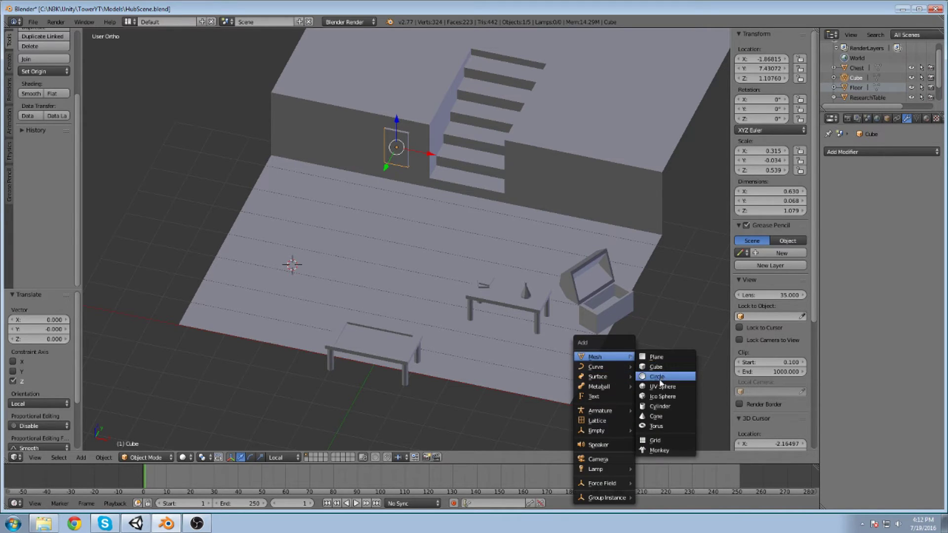
{"action": "left_click", "coordinate": [668, 405]}
{"action": "scroll", "coordinate": [200, 347], "scroll_direction": "down", "scroll_amount": 7}
{"action": "scroll", "coordinate": [342, 271], "scroll_direction": "up", "scroll_amount": 6}
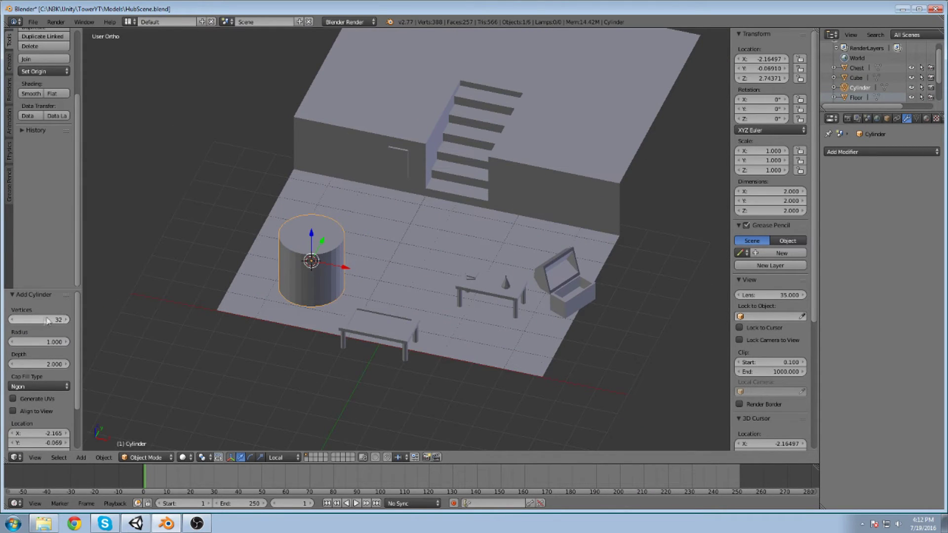
{"action": "left_click", "coordinate": [45, 321]}
{"action": "type", "text": "8"}
{"action": "key", "text": "Return"}
{"action": "middle_click_drag", "start_coordinate": [262, 286], "coordinate": [388, 292], "text": "shift"}
{"action": "type", "text": "4"}
{"action": "key", "text": "Return"}
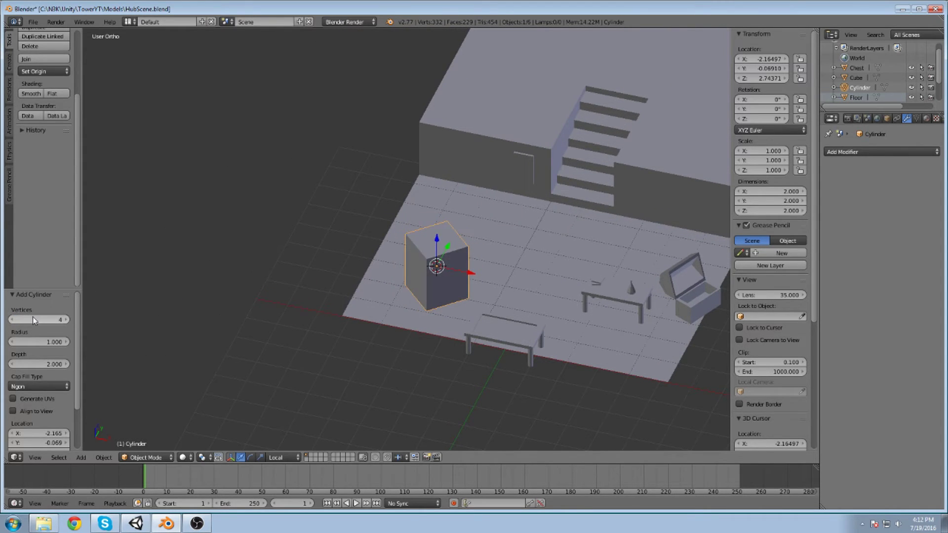
Move the four-sided cylinder over the raised floor, at about X -1.47, Y 9.90, Z 4.21.
{"action": "middle_click_drag", "start_coordinate": [313, 321], "coordinate": [508, 241], "text": "shift"}
{"action": "key", "text": "g"}
{"action": "left_click", "coordinate": [537, 60]}
{"action": "middle_click_drag", "start_coordinate": [537, 60], "coordinate": [514, 156]}
{"action": "key", "text": "g"}
{"action": "left_click", "coordinate": [119, 312]}
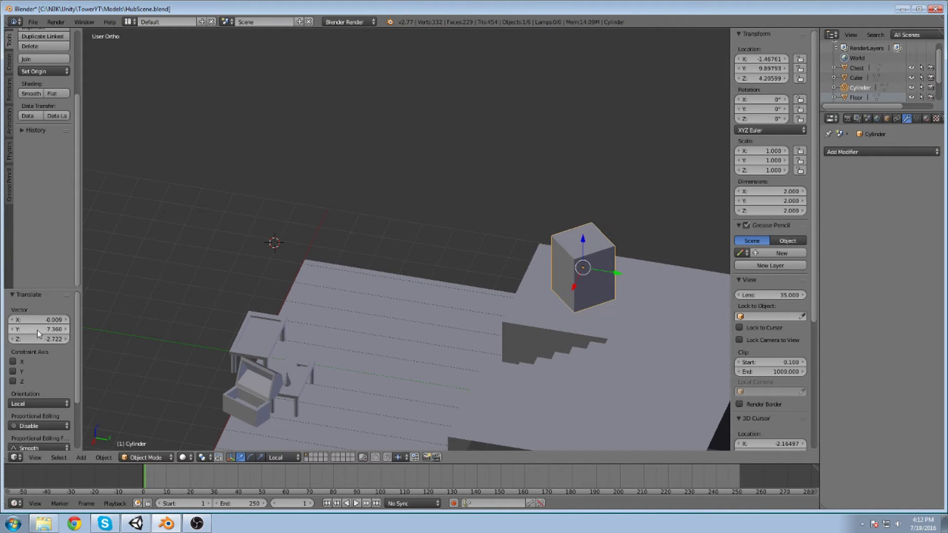
Reposition the cylinder near the raised floor's corner beside the staircase, at about X -3.37, Y 9.06, Z 3.06.
{"action": "middle_click_drag", "start_coordinate": [434, 345], "coordinate": [683, 190]}
{"action": "key", "text": "g"}
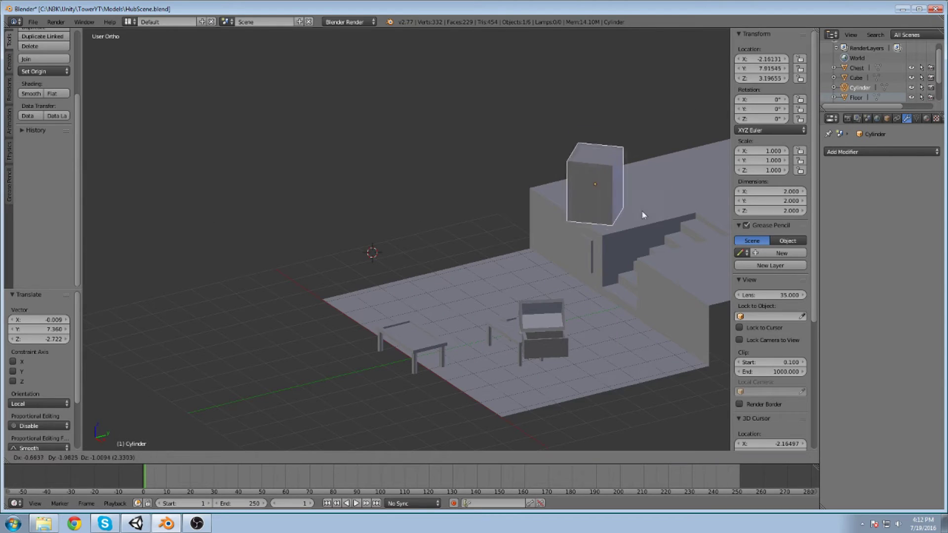
{"action": "left_click", "coordinate": [656, 233]}
{"action": "key", "text": "g"}
{"action": "key", "text": "z"}
{"action": "key", "text": "z"}
{"action": "left_click_drag", "start_coordinate": [621, 212], "coordinate": [621, 165]}
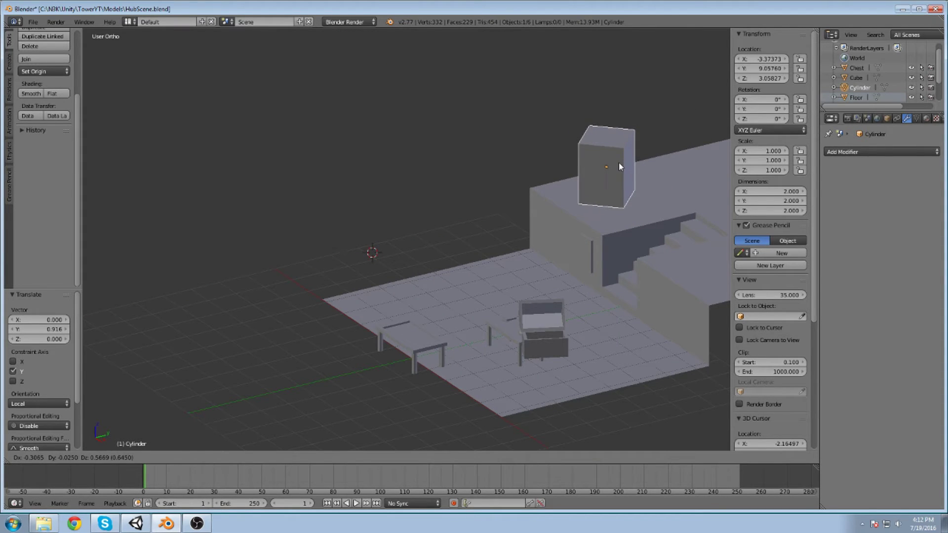
{"action": "left_click", "coordinate": [618, 162]}
Enter Edit Mode on the cylinder and add one centered horizontal loop cut around its sides.
{"action": "middle_click_drag", "start_coordinate": [618, 163], "coordinate": [545, 254], "text": "shift"}
{"action": "scroll", "coordinate": [526, 291], "scroll_direction": "up", "scroll_amount": 3}
{"action": "left_click", "coordinate": [147, 457]}
{"action": "left_click", "coordinate": [149, 438]}
{"action": "right_click", "coordinate": [558, 247]}
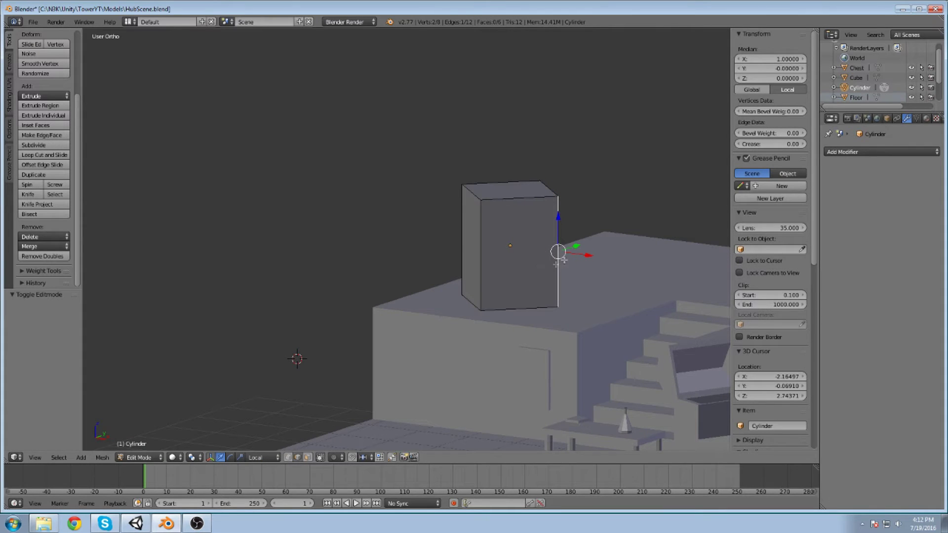
{"action": "key", "text": "ctrl+r"}
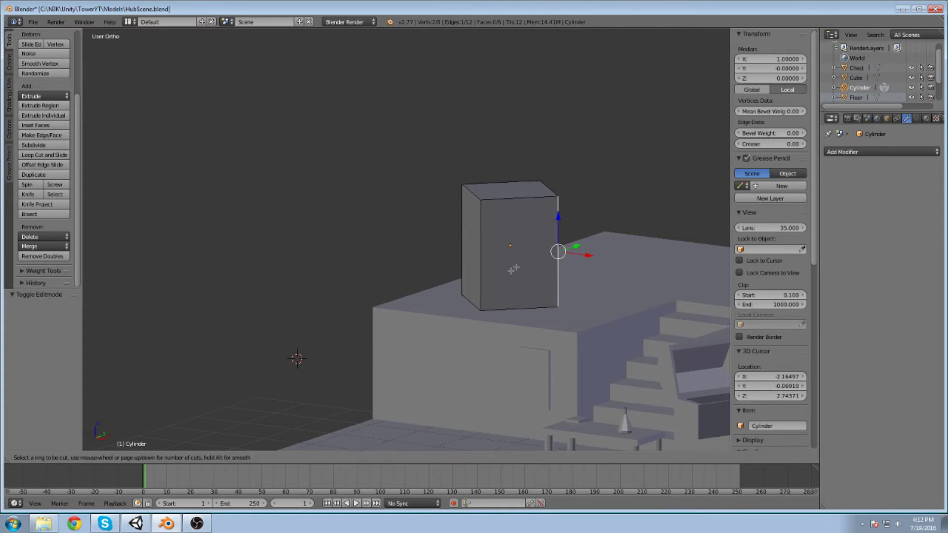
{"action": "left_click", "coordinate": [556, 250]}
{"action": "right_click", "coordinate": [543, 246]}
{"action": "scroll", "coordinate": [576, 185], "scroll_direction": "down", "scroll_amount": 3}
{"action": "scroll", "coordinate": [527, 208], "scroll_direction": "up", "scroll_amount": 3}
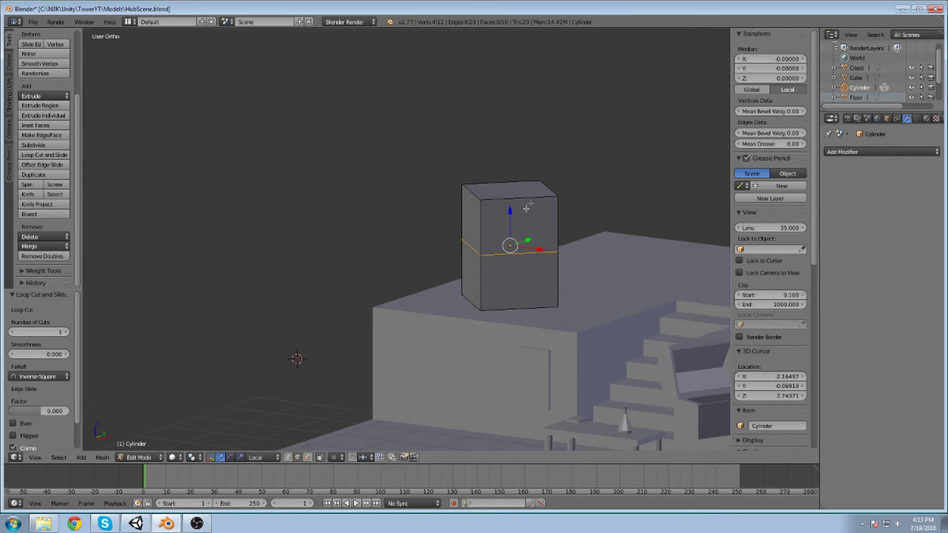
Merge the cylinder's top face at its center in face selection mode, and switch the display to wireframe.
{"action": "left_click", "coordinate": [139, 458]}
{"action": "left_click", "coordinate": [143, 433]}
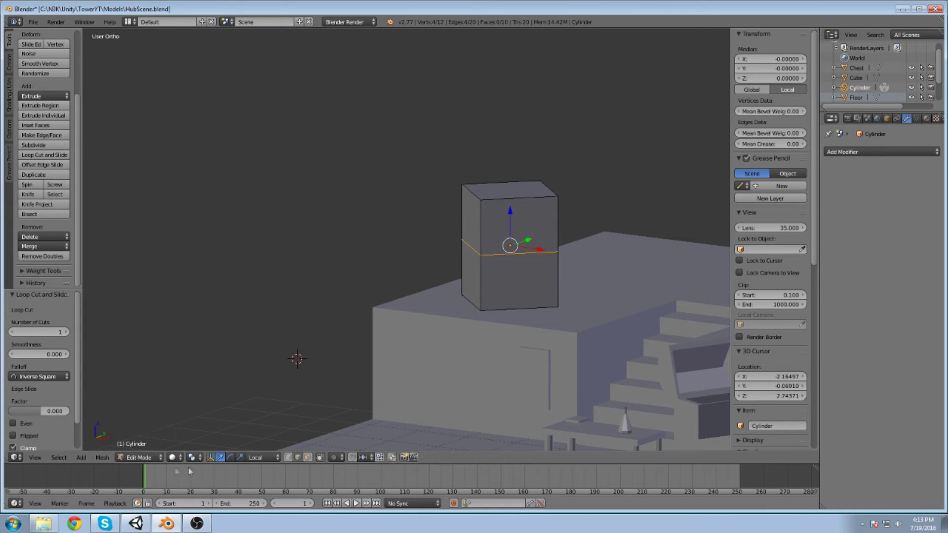
{"action": "left_click", "coordinate": [308, 457]}
{"action": "right_click", "coordinate": [527, 187]}
{"action": "mouse_move", "coordinate": [528, 187]}
{"action": "middle_mouse_down"}
{"action": "mouse_move", "coordinate": [518, 216]}
{"action": "mouse_move", "coordinate": [510, 192]}
{"action": "mouse_move", "coordinate": [519, 193]}
{"action": "middle_mouse_up"}
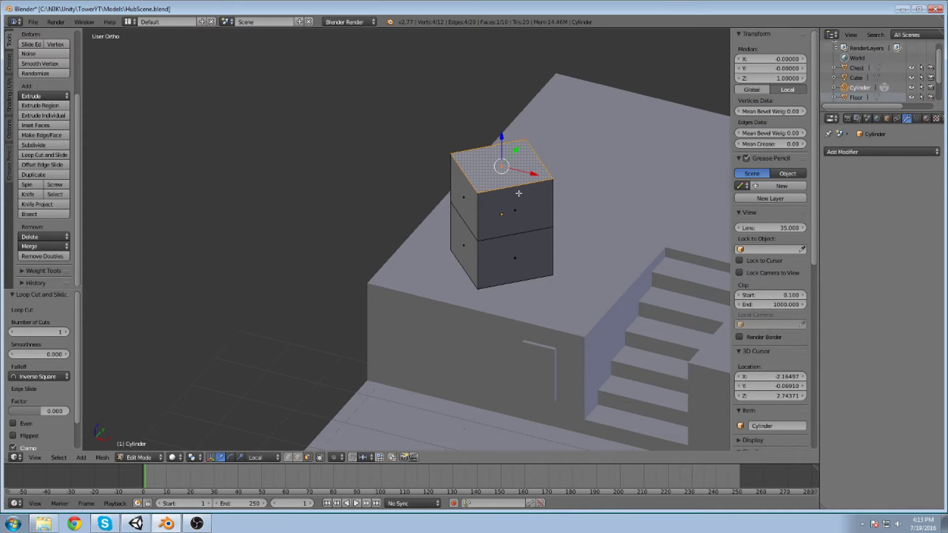
{"action": "key", "text": "alt+m"}
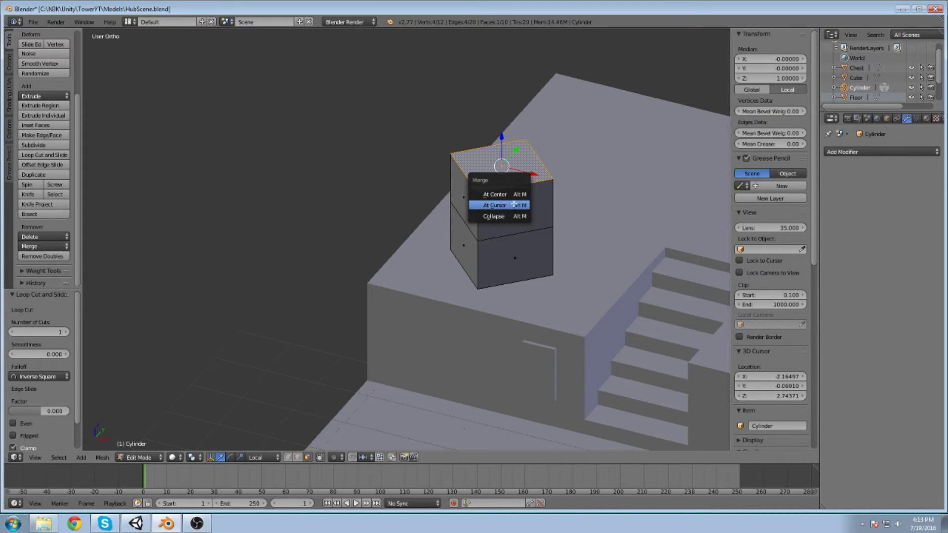
{"action": "left_click", "coordinate": [508, 195]}
{"action": "middle_click_drag", "start_coordinate": [514, 230], "coordinate": [601, 192]}
{"action": "key", "text": "z"}
Try to merge one of the lower side faces at its center.
{"action": "right_click", "coordinate": [355, 342]}
{"action": "middle_click_drag", "start_coordinate": [355, 343], "coordinate": [453, 240]}
{"action": "key", "text": "alt+m"}
{"action": "left_click", "coordinate": [404, 310]}
{"action": "key", "text": "ctrl+z"}
Merge the cylinder's bottom face at its center to close the diamond, and switch the display back to solid.
{"action": "middle_click_drag", "start_coordinate": [411, 299], "coordinate": [447, 251]}
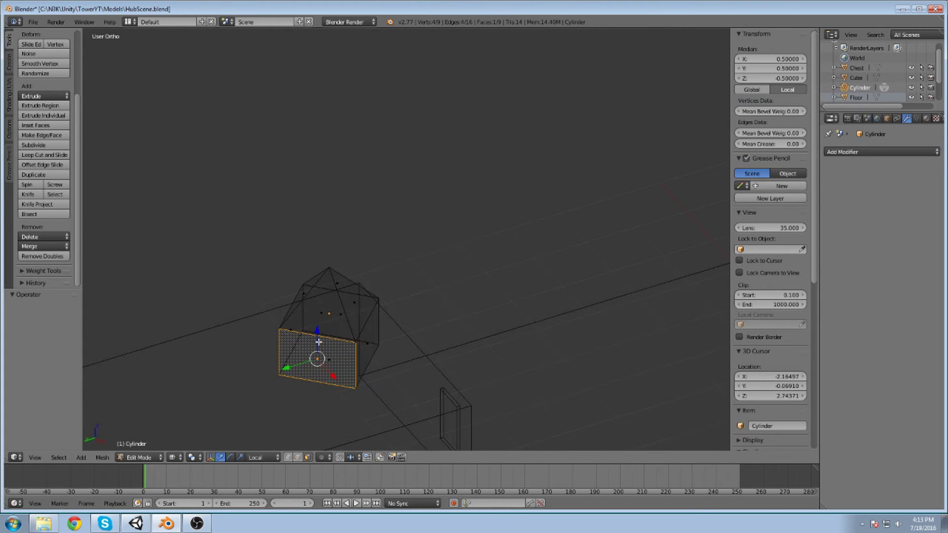
{"action": "right_click", "coordinate": [369, 350]}
{"action": "middle_click_drag", "start_coordinate": [366, 345], "coordinate": [277, 342]}
{"action": "key", "text": "alt+m"}
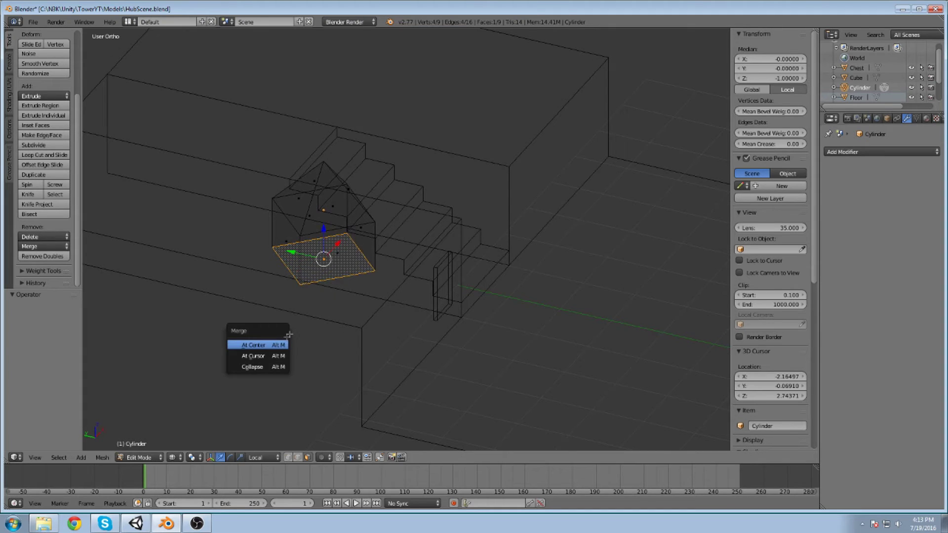
{"action": "left_click", "coordinate": [270, 347]}
{"action": "middle_click_drag", "start_coordinate": [271, 341], "coordinate": [364, 213]}
{"action": "key", "text": "z"}
Select the whole linked diamond mesh and move it about 0.70 along X and 0.07 along Z, toward the staircase.
{"action": "middle_click_drag", "start_coordinate": [430, 211], "coordinate": [500, 231]}
{"action": "right_click", "coordinate": [499, 227]}
{"action": "right_click", "coordinate": [495, 269]}
{"action": "key", "text": "ctrl+l"}
{"action": "middle_click_drag", "start_coordinate": [497, 271], "coordinate": [499, 216]}
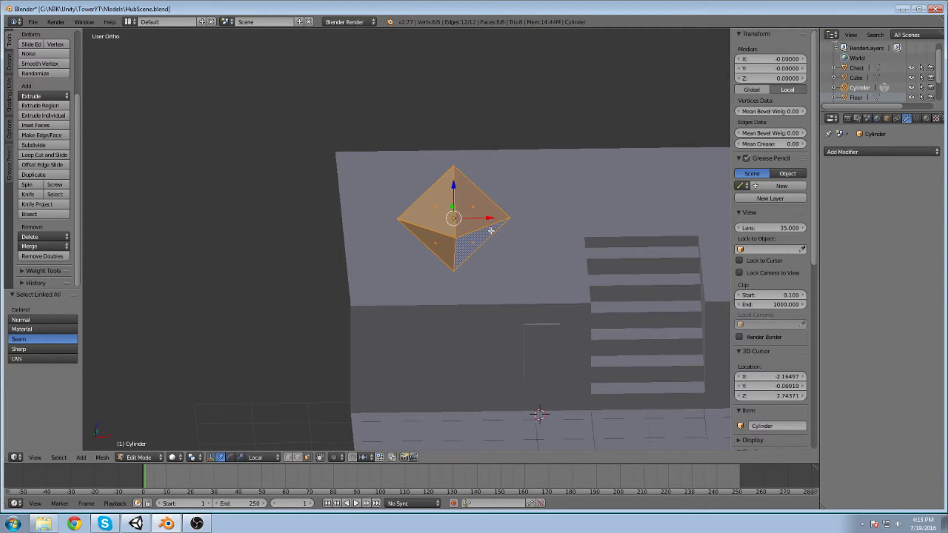
{"action": "key", "text": "g"}
{"action": "left_click", "coordinate": [529, 226]}
Switch to Unity, inspect the raised floor in the Hub scene, and return to Blender.
{"action": "left_click", "coordinate": [137, 524]}
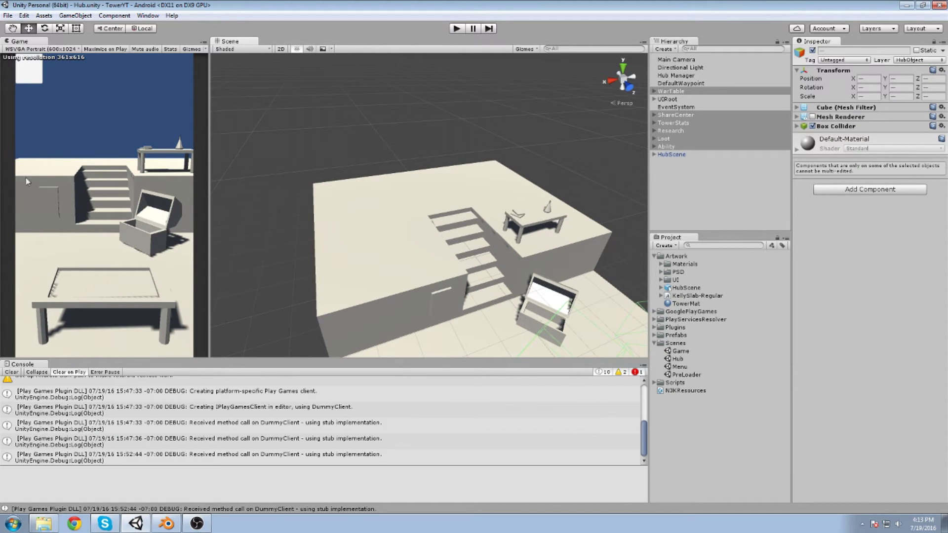
{"action": "left_click", "coordinate": [400, 286]}
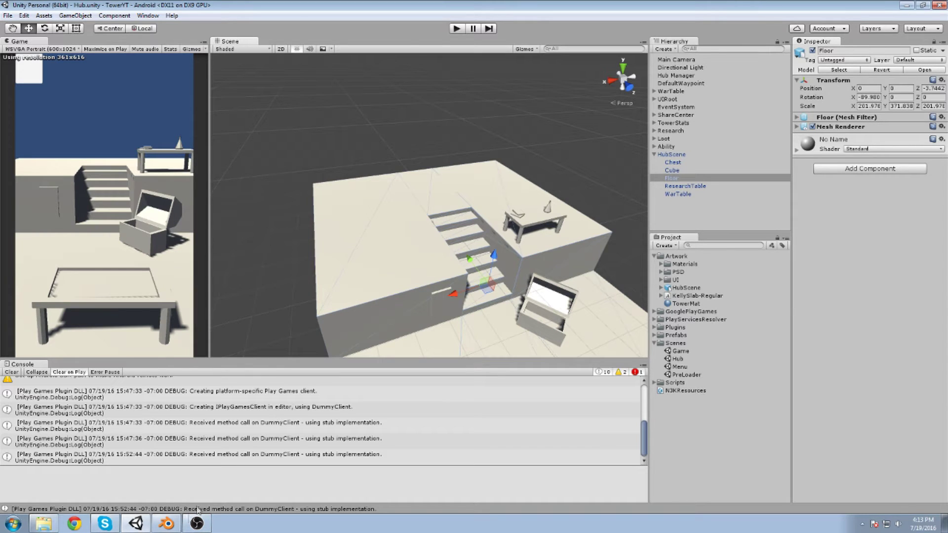
{"action": "left_click", "coordinate": [167, 524]}
Move the diamond along X toward the staircase and lower it, to a local median of about X 1.32, Z -0.14.
{"action": "middle_click_drag", "start_coordinate": [579, 209], "coordinate": [562, 226]}
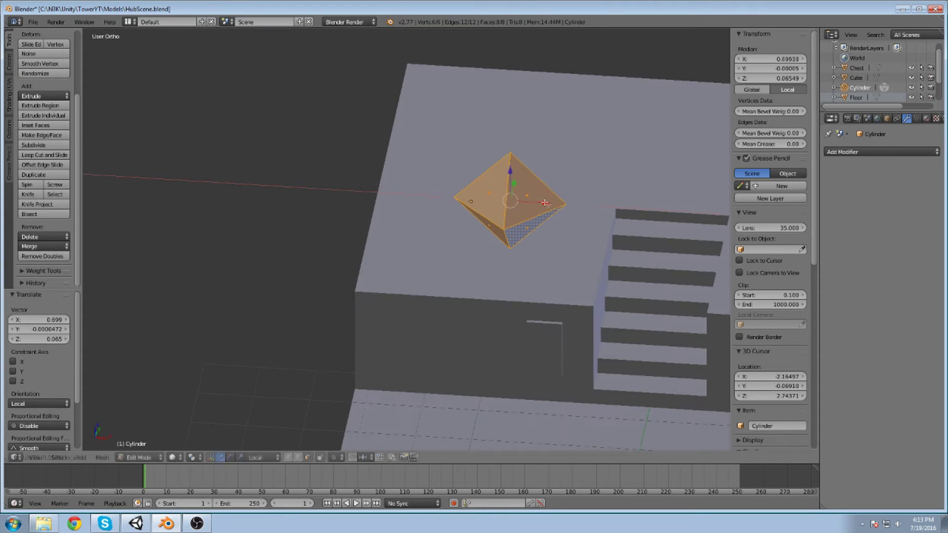
{"action": "key", "text": "x"}
{"action": "left_click", "coordinate": [578, 230]}
{"action": "left_click_drag", "start_coordinate": [551, 175], "coordinate": [549, 196]}
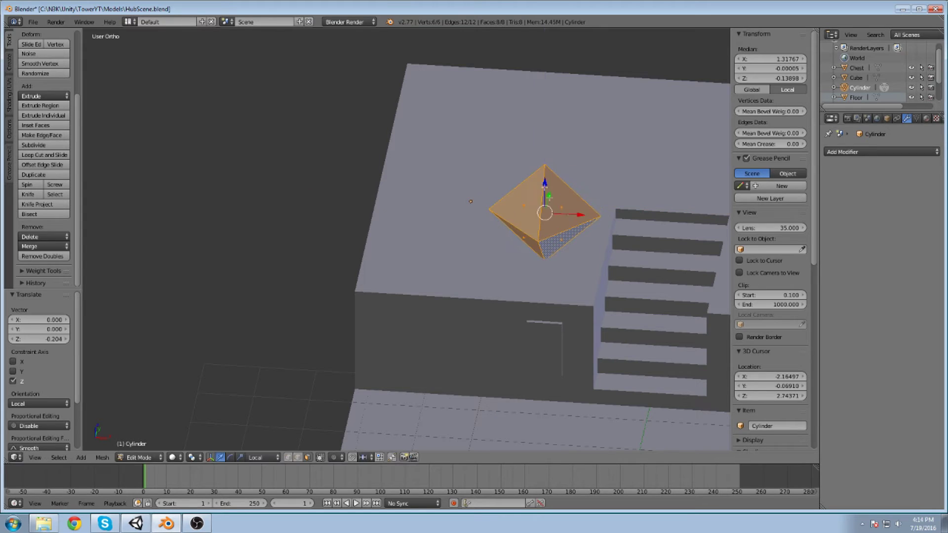
{"action": "key", "text": "s"}
{"action": "key", "text": "x"}
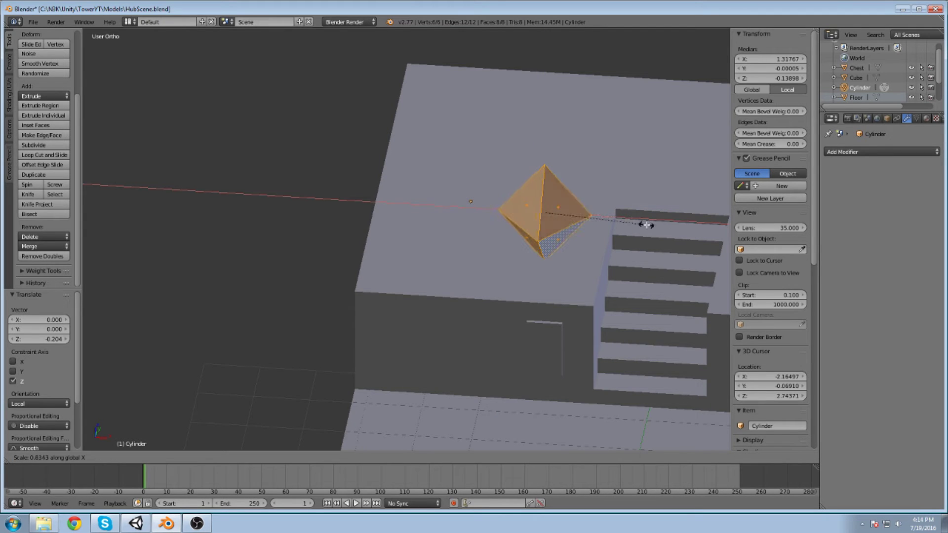
{"action": "left_click", "coordinate": [626, 220]}
Scale the diamond mesh down along the global Z axis.
{"action": "middle_click_drag", "start_coordinate": [596, 244], "coordinate": [600, 219]}
{"action": "key", "text": "s"}
{"action": "key", "text": "z"}
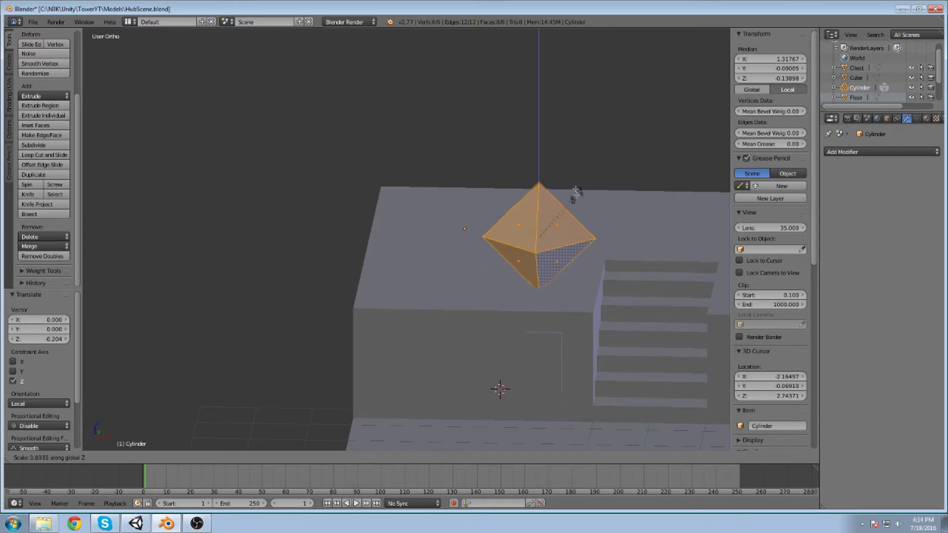
Stretch the crystal mesh along Z by about 1.51 and scale the whole crystal uniformly by about 0.57.
{"action": "left_click", "coordinate": [555, 156]}
{"action": "key", "text": "s"}
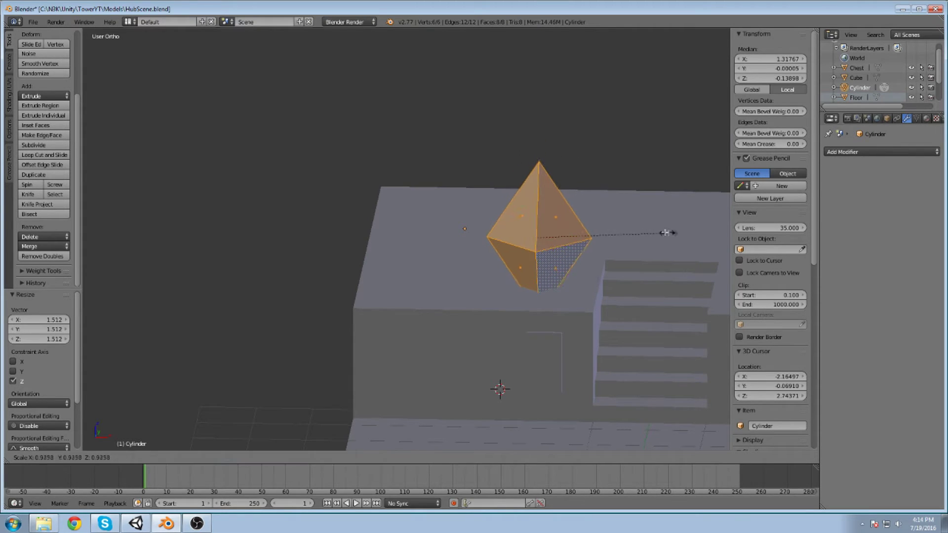
{"action": "left_click", "coordinate": [612, 211]}
{"action": "key", "text": "z"}
{"action": "mouse_move", "coordinate": [619, 205]}
{"action": "middle_mouse_down"}
{"action": "mouse_move", "coordinate": [616, 222]}
{"action": "mouse_move", "coordinate": [624, 216]}
{"action": "mouse_move", "coordinate": [541, 211]}
{"action": "mouse_move", "coordinate": [514, 275]}
{"action": "middle_mouse_up"}
{"action": "key", "text": "z"}
Move the crystal over the upper platform to a local median of about X 1.32, Y -0.40, Z -0.05, and save the file.
{"action": "key", "text": "g"}
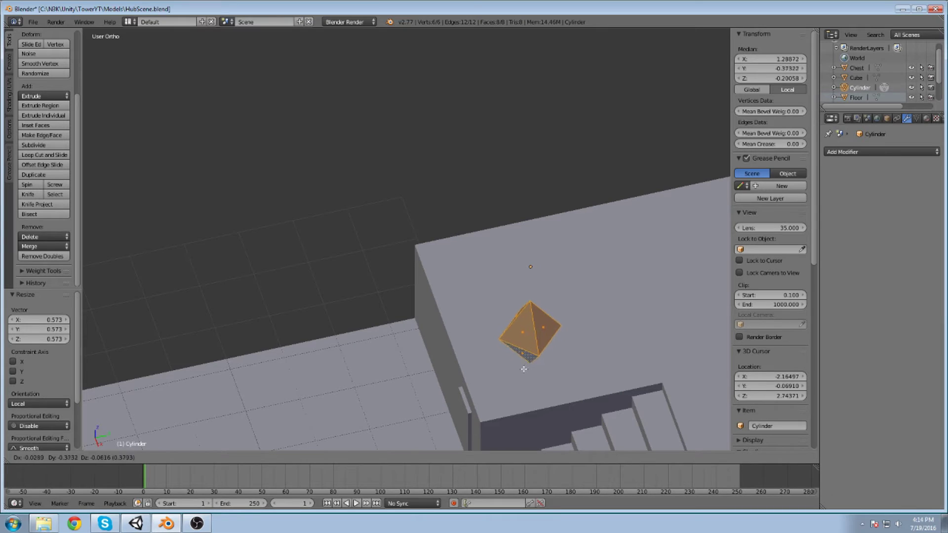
{"action": "left_click", "coordinate": [525, 367]}
{"action": "middle_click_drag", "start_coordinate": [525, 367], "coordinate": [585, 335]}
{"action": "left_click_drag", "start_coordinate": [564, 236], "coordinate": [564, 214]}
{"action": "middle_click_drag", "start_coordinate": [551, 228], "coordinate": [510, 343]}
{"action": "left_click_drag", "start_coordinate": [516, 309], "coordinate": [510, 317]}
{"action": "left_click_drag", "start_coordinate": [539, 350], "coordinate": [534, 348]}
{"action": "middle_click_drag", "start_coordinate": [527, 355], "coordinate": [577, 358]}
{"action": "left_click_drag", "start_coordinate": [526, 320], "coordinate": [530, 321]}
{"action": "key", "text": "ctrl+s"}
{"action": "left_click", "coordinate": [530, 322]}
Rename the crystal's Cylinder object as Ability.
{"action": "middle_click_drag", "start_coordinate": [529, 323], "coordinate": [518, 326]}
{"action": "scroll", "coordinate": [518, 326], "scroll_direction": "down", "scroll_amount": 1}
{"action": "middle_click_drag", "start_coordinate": [517, 326], "coordinate": [513, 259], "text": "shift"}
{"action": "scroll", "coordinate": [512, 258], "scroll_direction": "up", "scroll_amount": 3}
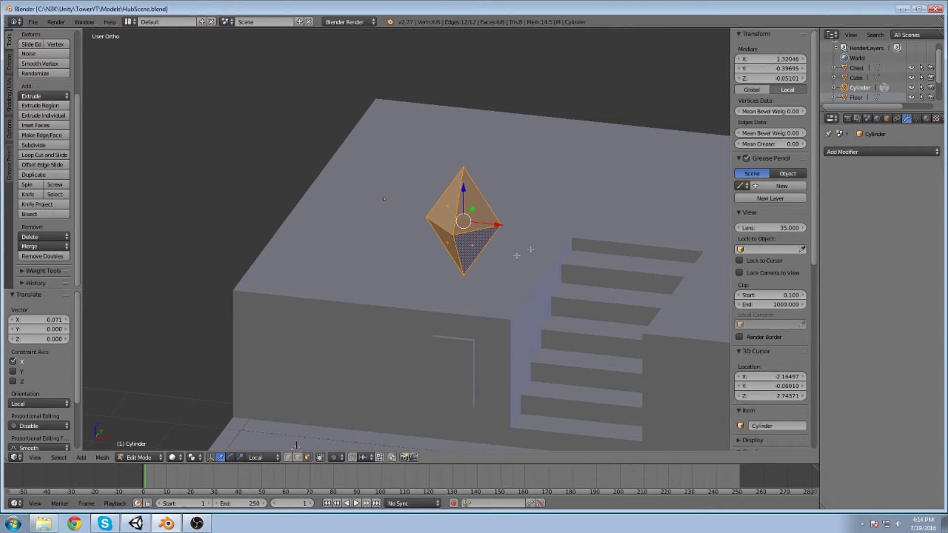
{"action": "double_click", "coordinate": [859, 88]}
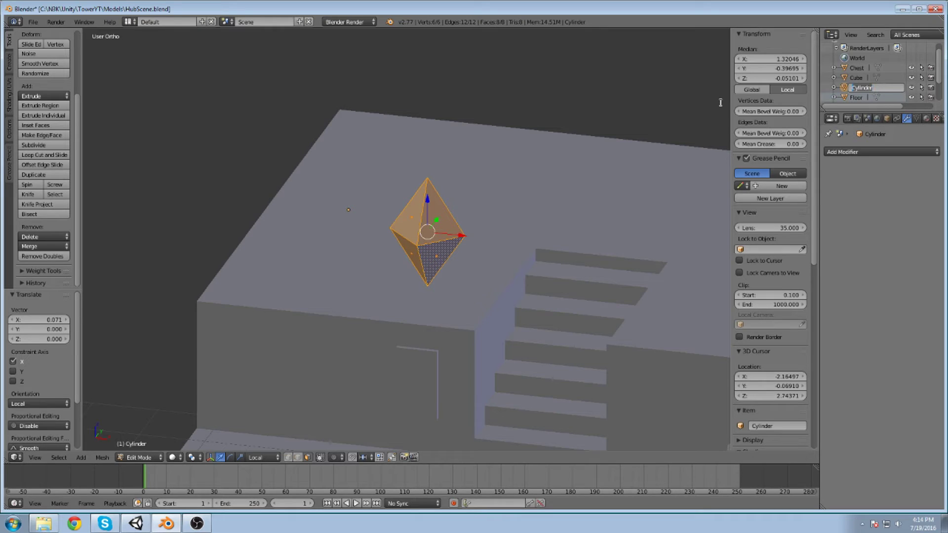
{"action": "type", "text": "Ability"}
{"action": "key", "text": "Return"}
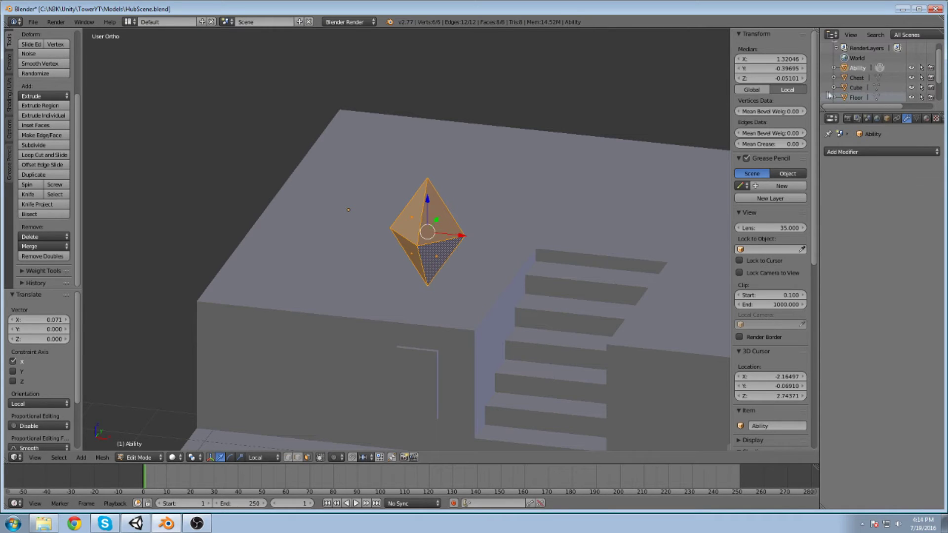
Rename the Cube object on the platform's front wall as SharePoster and save the file.
{"action": "double_click", "coordinate": [856, 87]}
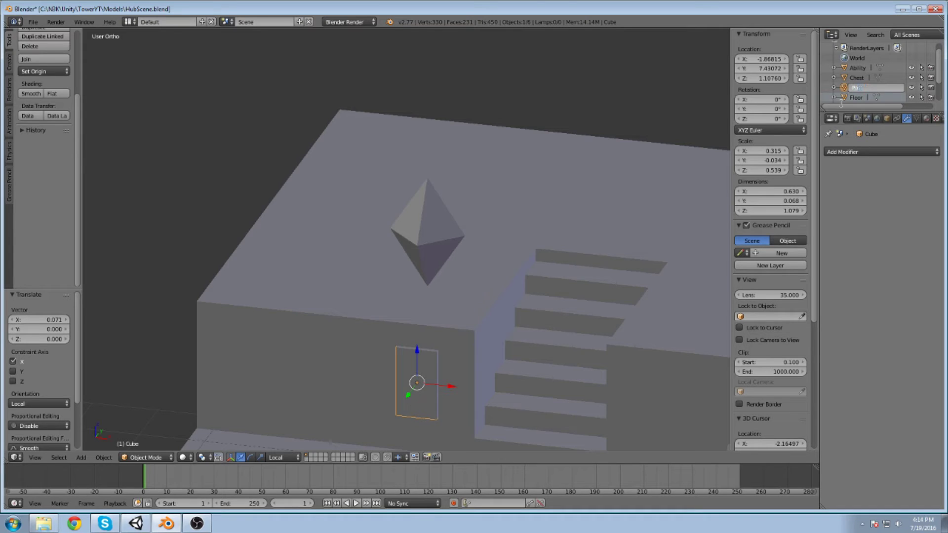
{"action": "key", "text": "Return"}
{"action": "scroll", "coordinate": [646, 154], "scroll_direction": "down", "scroll_amount": 6}
{"action": "key", "text": "ctrl+s"}
{"action": "left_click", "coordinate": [430, 231]}
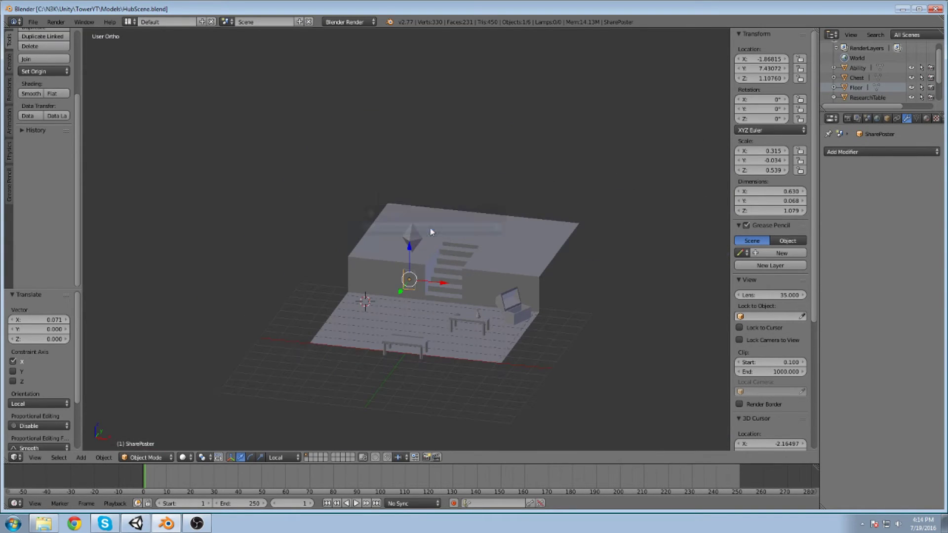
Export the hub scene in FBX format.
{"action": "left_click", "coordinate": [33, 21]}
{"action": "mouse_move", "coordinate": [75, 209]}
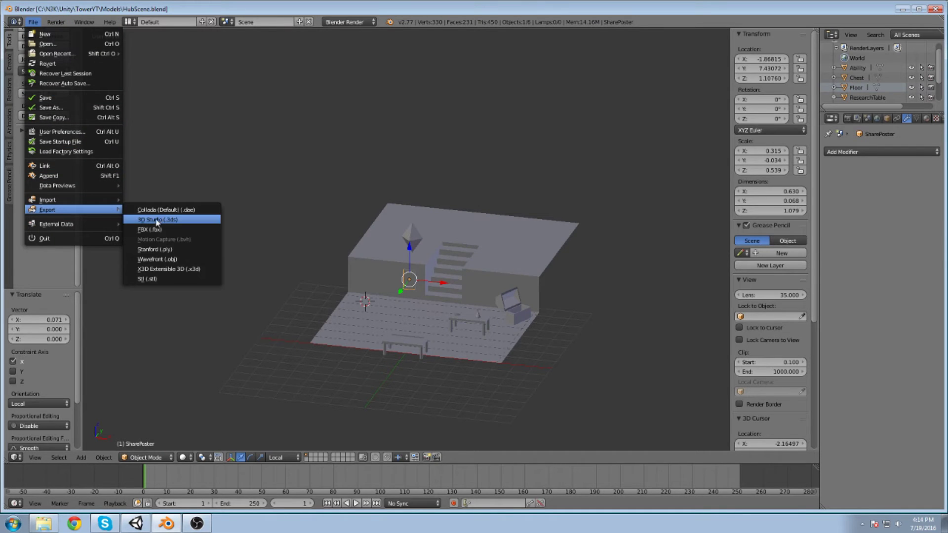
{"action": "left_click", "coordinate": [149, 229]}
{"action": "double_click", "coordinate": [201, 112]}
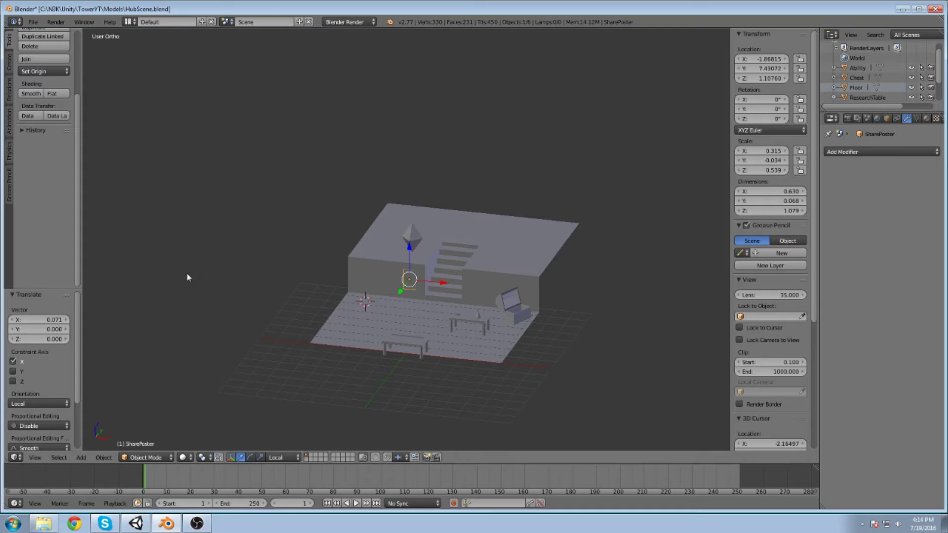
Switch to Unity and examine the reimported HubScene model around the crystal, stairs and upper platform.
{"action": "left_click", "coordinate": [137, 523]}
{"action": "middle_click_drag", "start_coordinate": [381, 245], "coordinate": [340, 167]}
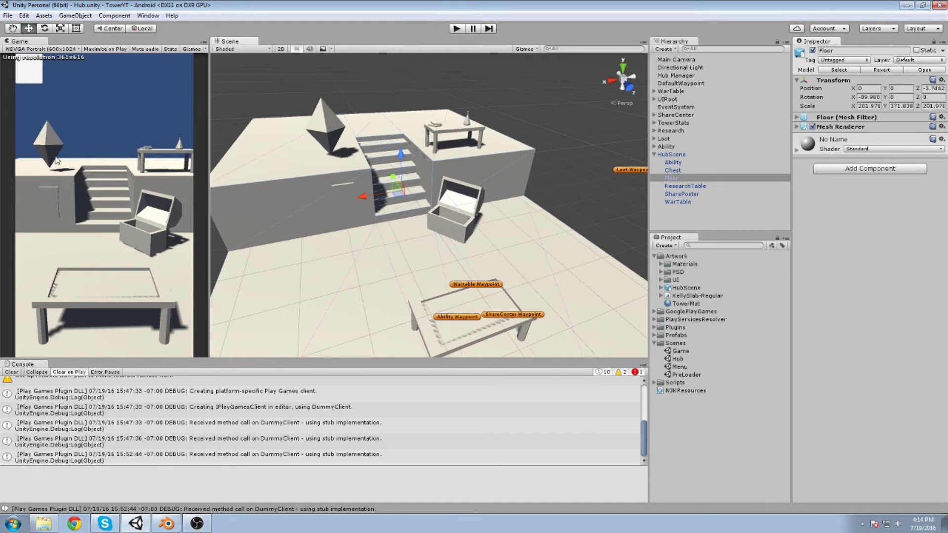
{"action": "middle_click_drag", "start_coordinate": [408, 177], "coordinate": [453, 237]}
{"action": "left_click", "coordinate": [385, 206]}
{"action": "middle_click_drag", "start_coordinate": [428, 205], "coordinate": [456, 227]}
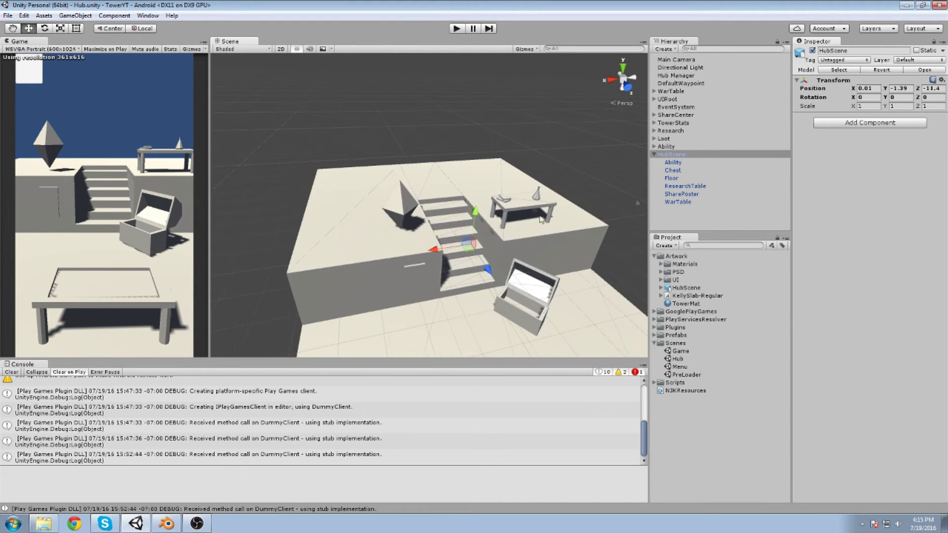
{"action": "left_click", "coordinate": [672, 161]}
{"action": "left_click", "coordinate": [671, 177]}
{"action": "scroll", "coordinate": [419, 148], "scroll_direction": "up", "scroll_amount": 3}
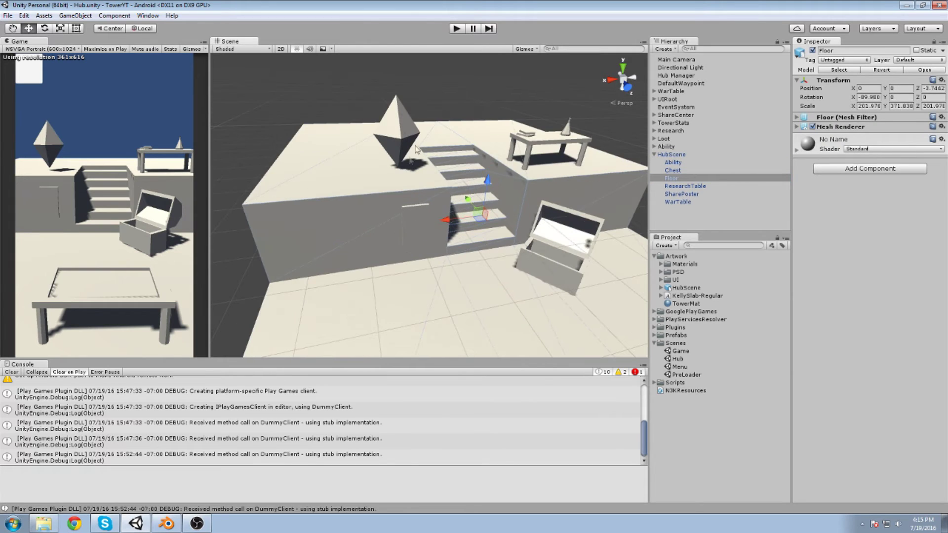
{"action": "scroll", "coordinate": [381, 185], "scroll_direction": "up", "scroll_amount": 5}
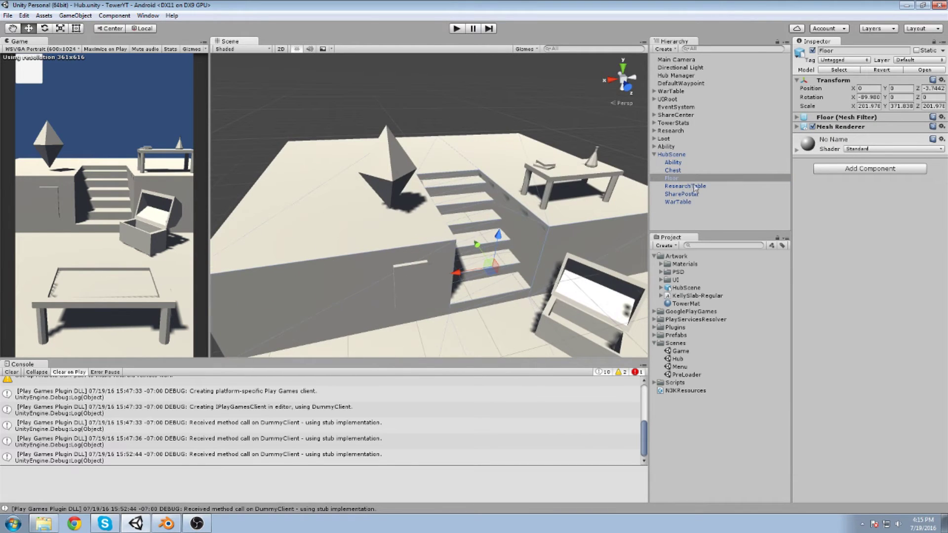
Go through the HubScene child objects one by one to check their names and positions, ending on Ability.
{"action": "left_click", "coordinate": [680, 193]}
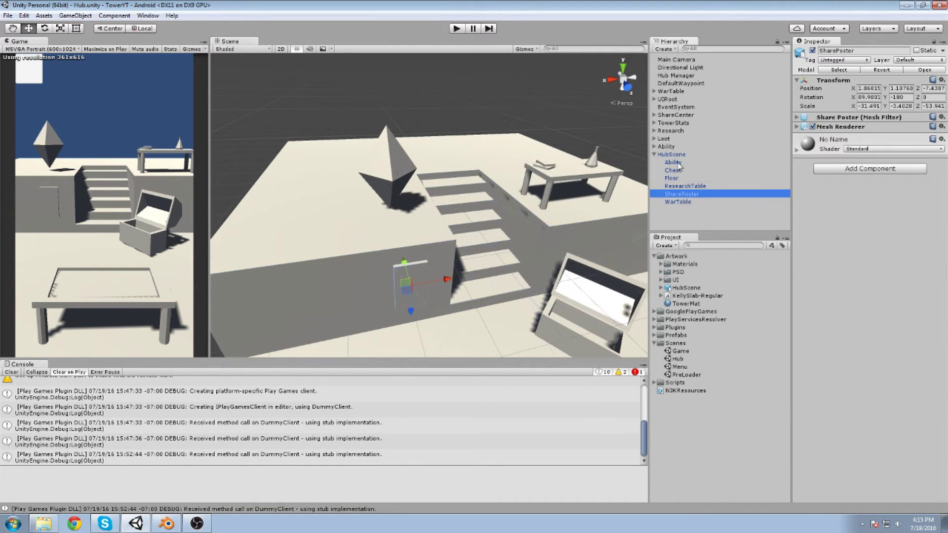
{"action": "left_click", "coordinate": [671, 171]}
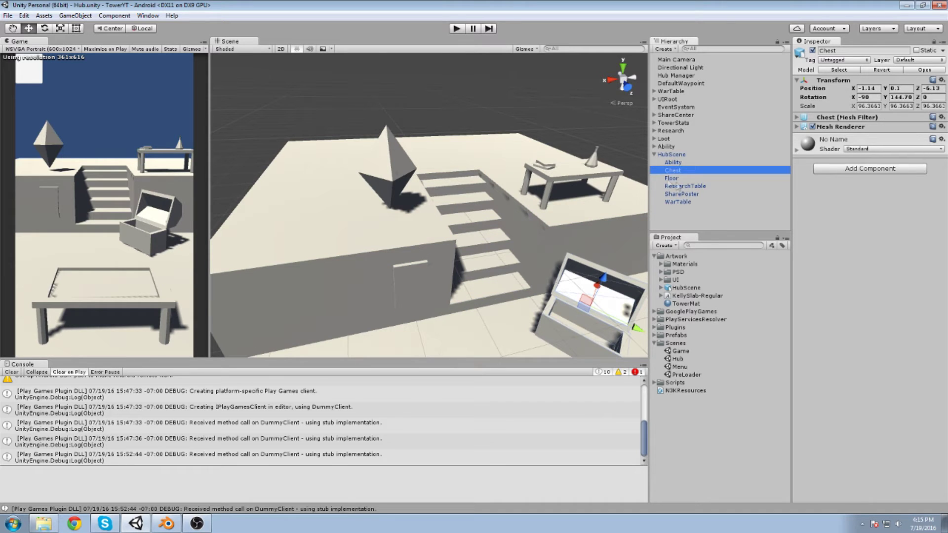
{"action": "key", "text": "Down"}
{"action": "key", "text": "Down"}
{"action": "key", "text": "Down"}
{"action": "key", "text": "Down"}
{"action": "key", "text": "Up"}
{"action": "key", "text": "Up"}
{"action": "key", "text": "Up"}
{"action": "key", "text": "Up"}
{"action": "key", "text": "Up"}
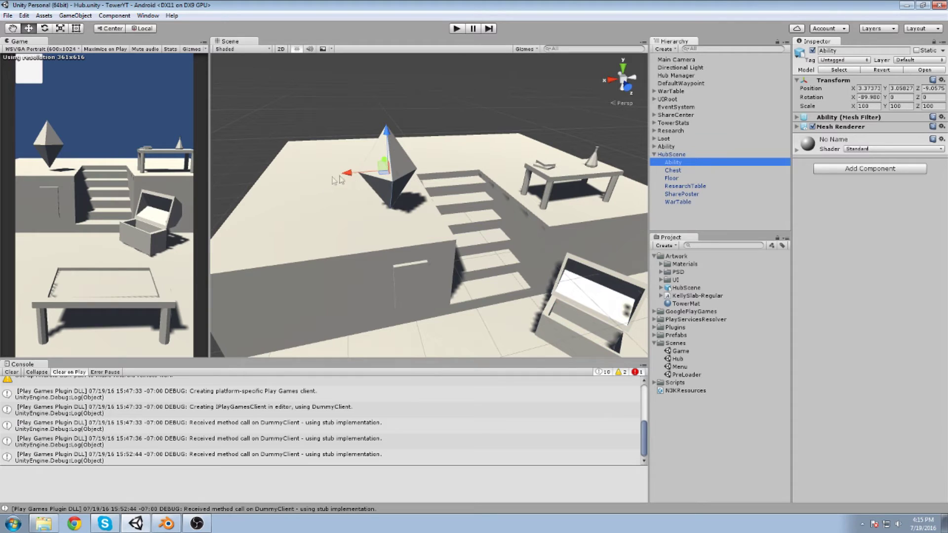
{"action": "left_click_drag", "start_coordinate": [389, 142], "coordinate": [373, 119]}
{"action": "key", "text": "ctrl+z"}
{"action": "middle_click_drag", "start_coordinate": [468, 170], "coordinate": [319, 173]}
{"action": "key", "text": "ctrl+z"}
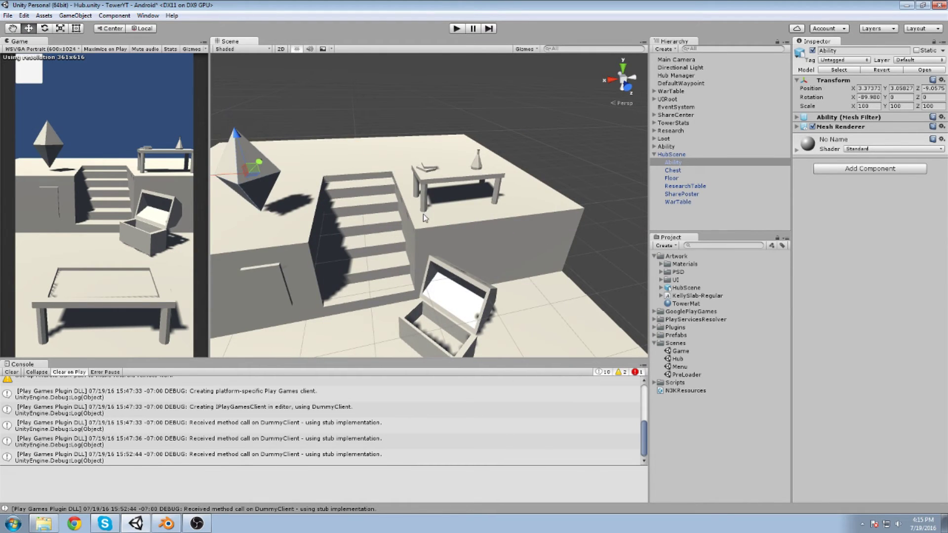
Examine the overall hub layout and the placement of its waypoints in the Scene view.
{"action": "scroll", "coordinate": [384, 215], "scroll_direction": "down", "scroll_amount": 2}
{"action": "middle_click_drag", "start_coordinate": [338, 227], "coordinate": [485, 156]}
{"action": "scroll", "coordinate": [365, 204], "scroll_direction": "down", "scroll_amount": 4}
{"action": "scroll", "coordinate": [485, 157], "scroll_direction": "down", "scroll_amount": 8}
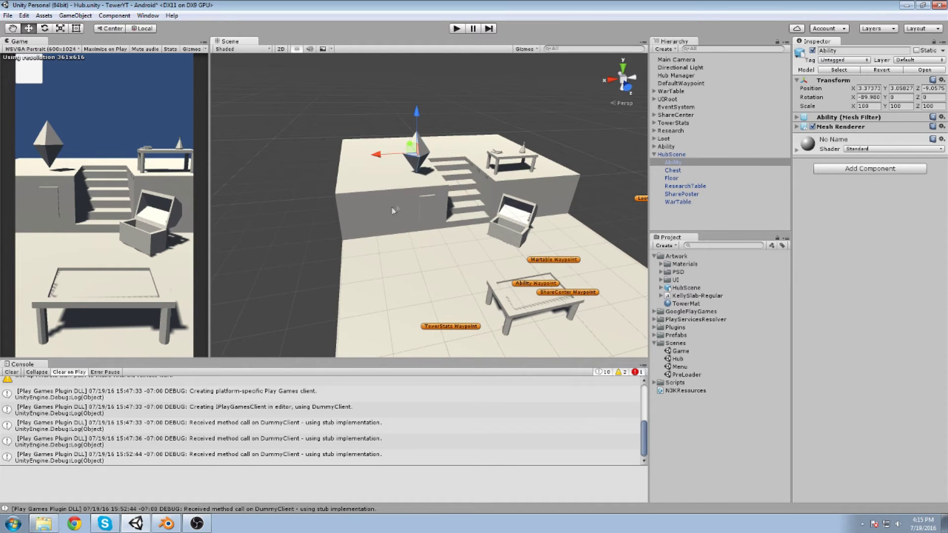
{"action": "scroll", "coordinate": [441, 197], "scroll_direction": "up", "scroll_amount": 3}
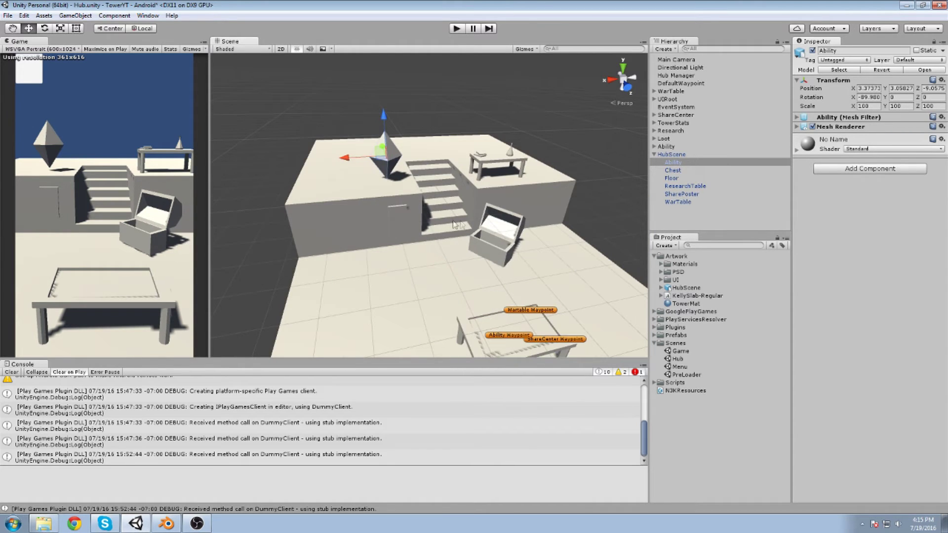
{"action": "scroll", "coordinate": [557, 195], "scroll_direction": "down", "scroll_amount": 3}
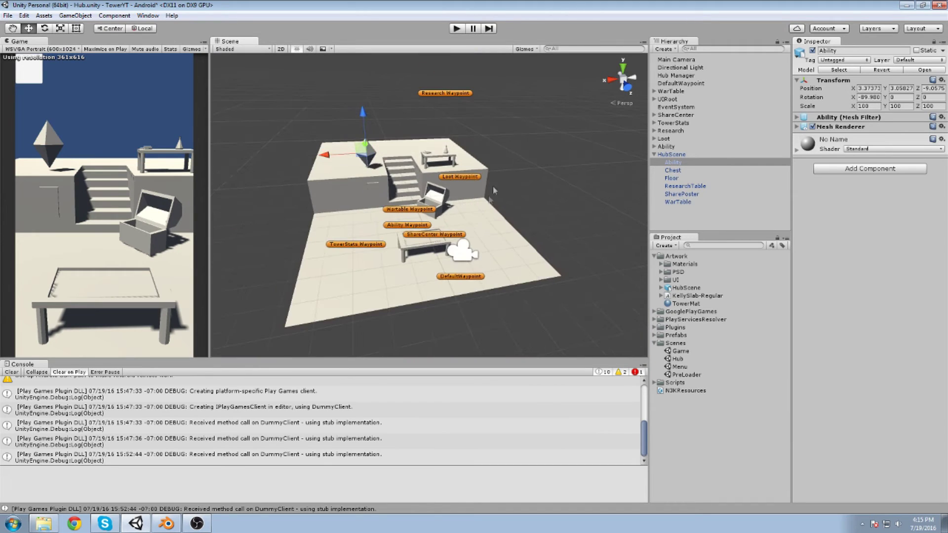
{"action": "scroll", "coordinate": [461, 188], "scroll_direction": "down", "scroll_amount": 2}
{"action": "middle_click_drag", "start_coordinate": [460, 188], "coordinate": [428, 155]}
Save the Hub scene and look over the war table area with its surrounding waypoints.
{"action": "key", "text": "ctrl+s"}
{"action": "scroll", "coordinate": [438, 250], "scroll_direction": "up", "scroll_amount": 6}
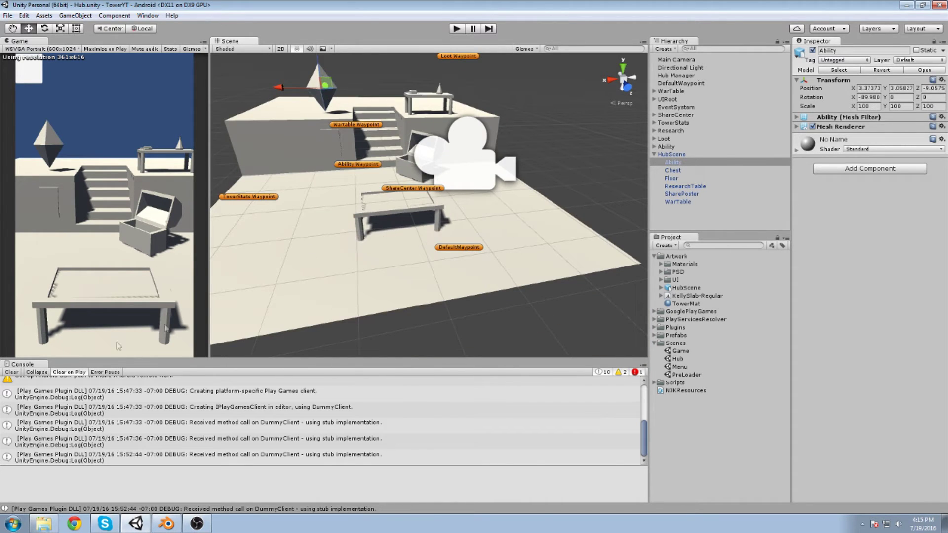
{"action": "left_click", "coordinate": [106, 319]}
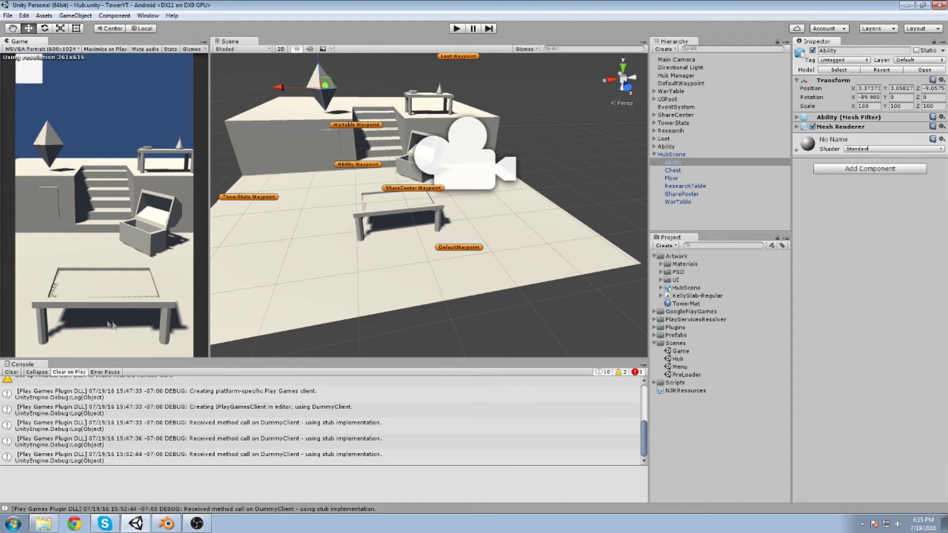
{"action": "middle_click_drag", "start_coordinate": [394, 221], "coordinate": [437, 323]}
{"action": "middle_click_drag", "start_coordinate": [454, 114], "coordinate": [441, 150]}
{"action": "left_click_drag", "start_coordinate": [444, 247], "coordinate": [418, 294], "text": "alt"}
Switch to Blender and place the 3D cursor behind the rear edge of the upper platform.
{"action": "left_click", "coordinate": [165, 523]}
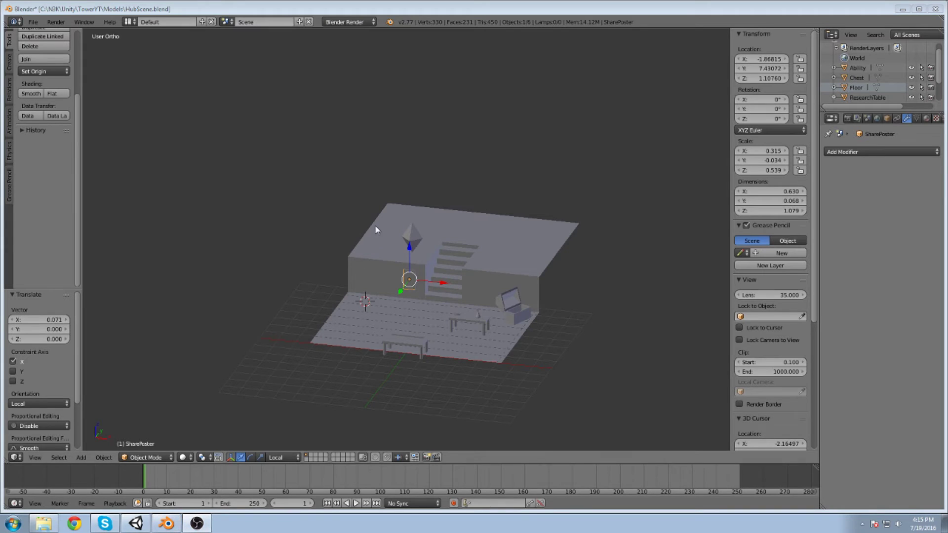
{"action": "scroll", "coordinate": [469, 207], "scroll_direction": "up", "scroll_amount": 5}
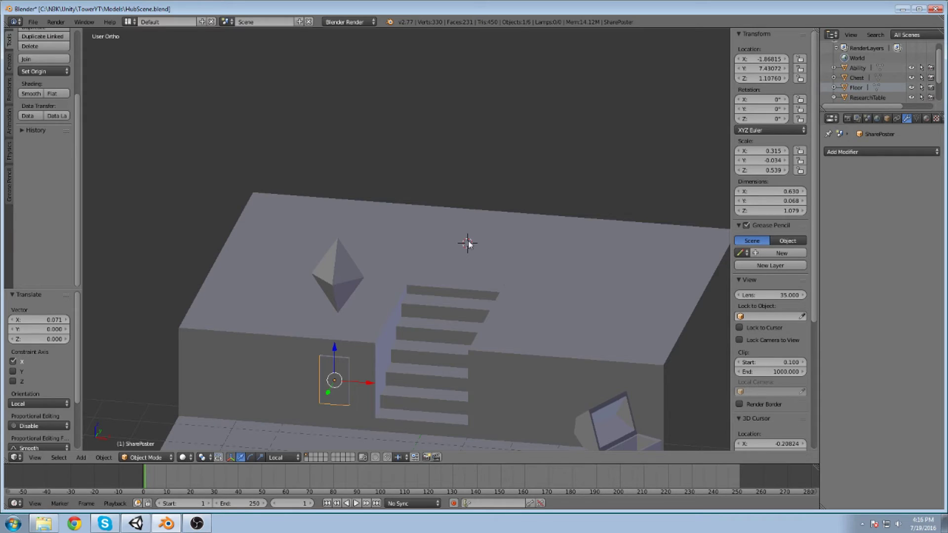
{"action": "left_click", "coordinate": [525, 128]}
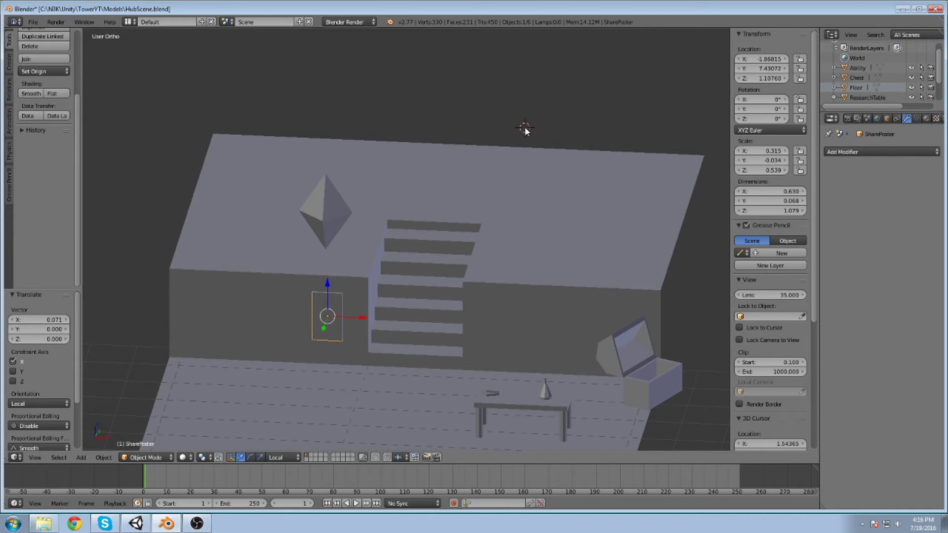
{"action": "key", "text": "shift+a"}
{"action": "mouse_move", "coordinate": [525, 129]}
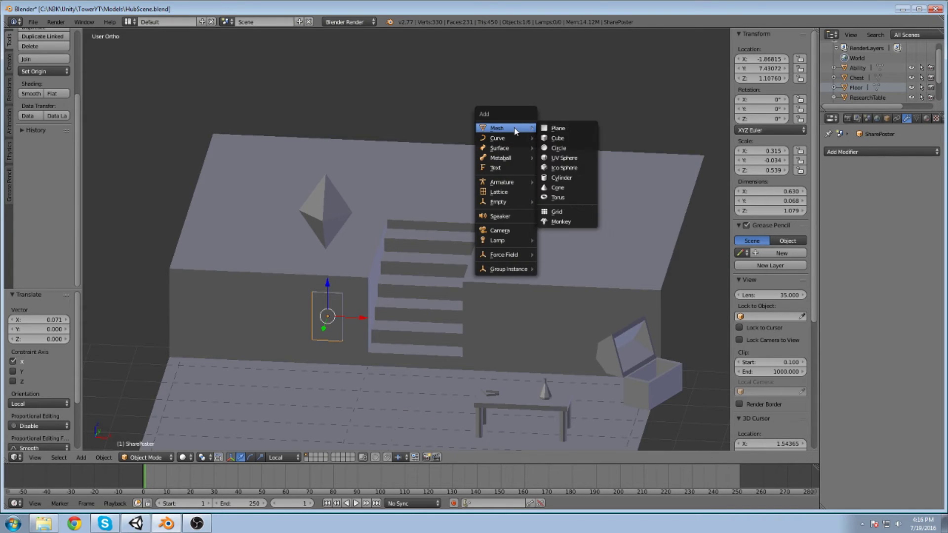
{"action": "left_click", "coordinate": [560, 139]}
{"action": "middle_click_drag", "start_coordinate": [560, 139], "coordinate": [533, 170]}
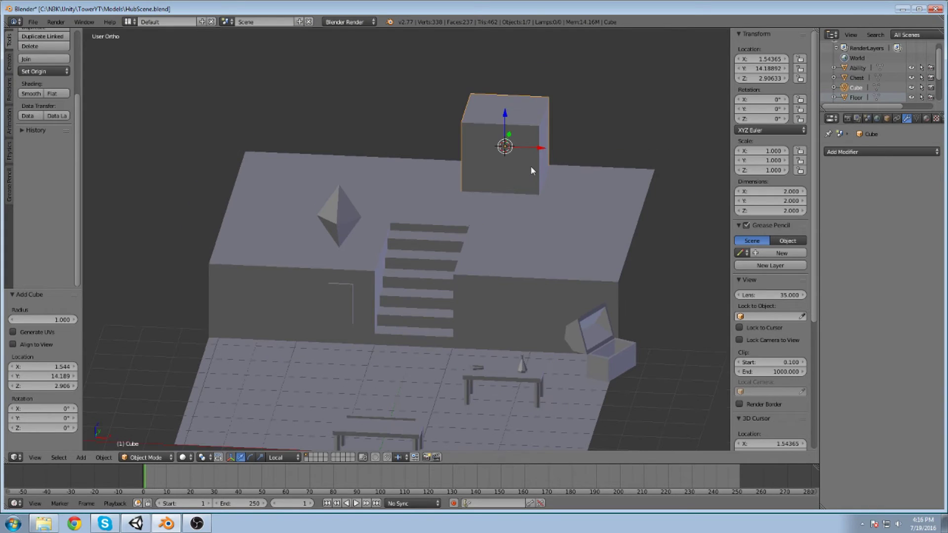
{"action": "key", "text": "ctrl+z"}
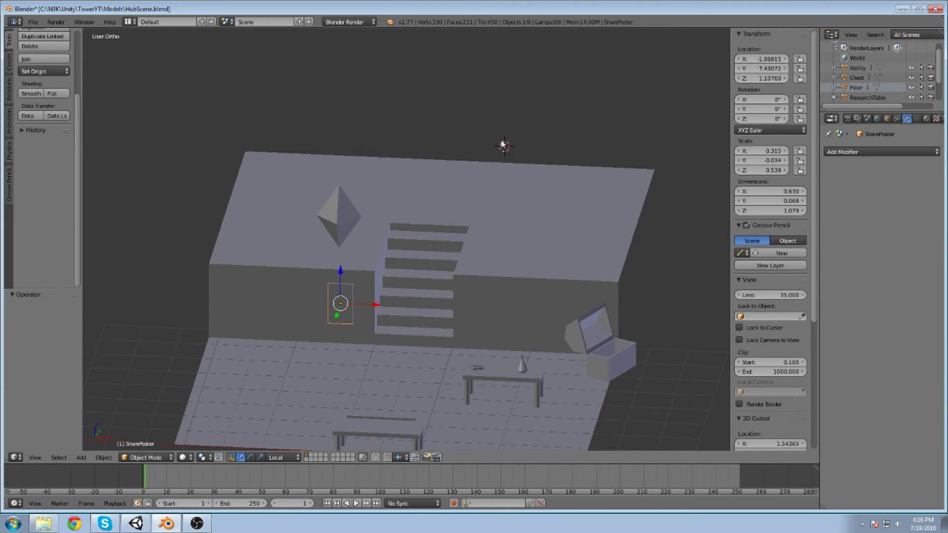
Add a cylinder mesh with 8 vertices at the 3D cursor.
{"action": "key", "text": "shift+a"}
{"action": "mouse_move", "coordinate": [490, 138]}
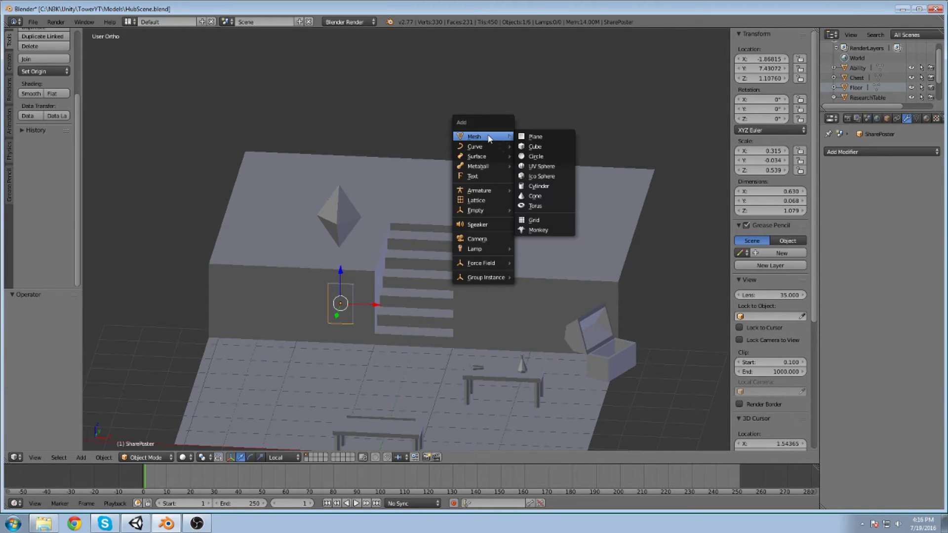
{"action": "left_click", "coordinate": [538, 186]}
{"action": "scroll", "coordinate": [502, 209], "scroll_direction": "down", "scroll_amount": 3}
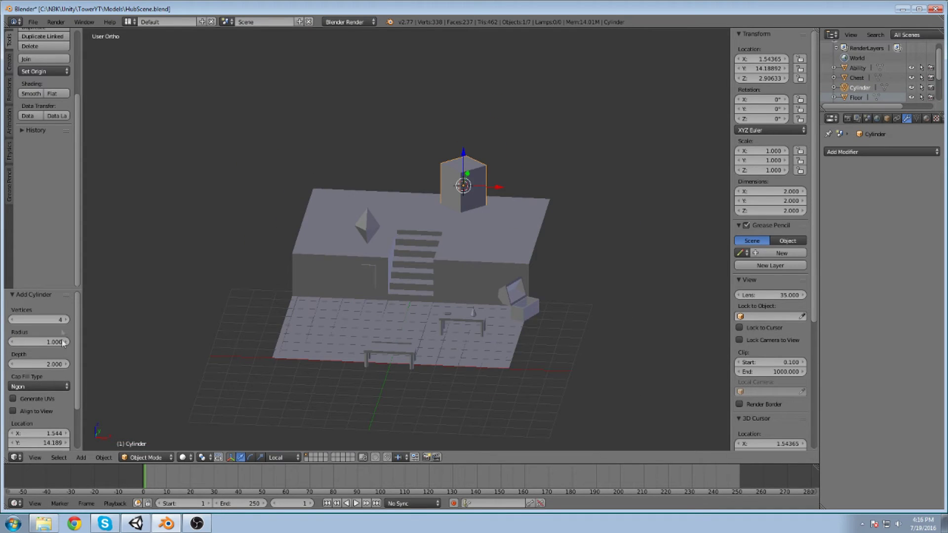
{"action": "left_click", "coordinate": [43, 319]}
{"action": "type", "text": "8"}
{"action": "key", "text": "Return"}
Set the cylinder's X location to 0 and raise it about 0.32 along Z.
{"action": "scroll", "coordinate": [434, 175], "scroll_direction": "up", "scroll_amount": 2}
{"action": "left_click", "coordinate": [769, 58]}
{"action": "type", "text": "0"}
{"action": "key", "text": "Return"}
{"action": "middle_click_drag", "start_coordinate": [526, 212], "coordinate": [538, 199]}
{"action": "middle_click_drag", "start_coordinate": [487, 170], "coordinate": [456, 223], "text": "shift"}
{"action": "scroll", "coordinate": [488, 233], "scroll_direction": "up", "scroll_amount": 4}
{"action": "middle_click_drag", "start_coordinate": [610, 302], "coordinate": [422, 202], "text": "shift"}
{"action": "left_click_drag", "start_coordinate": [430, 168], "coordinate": [423, 150]}
{"action": "middle_click_drag", "start_coordinate": [499, 163], "coordinate": [482, 273], "text": "shift"}
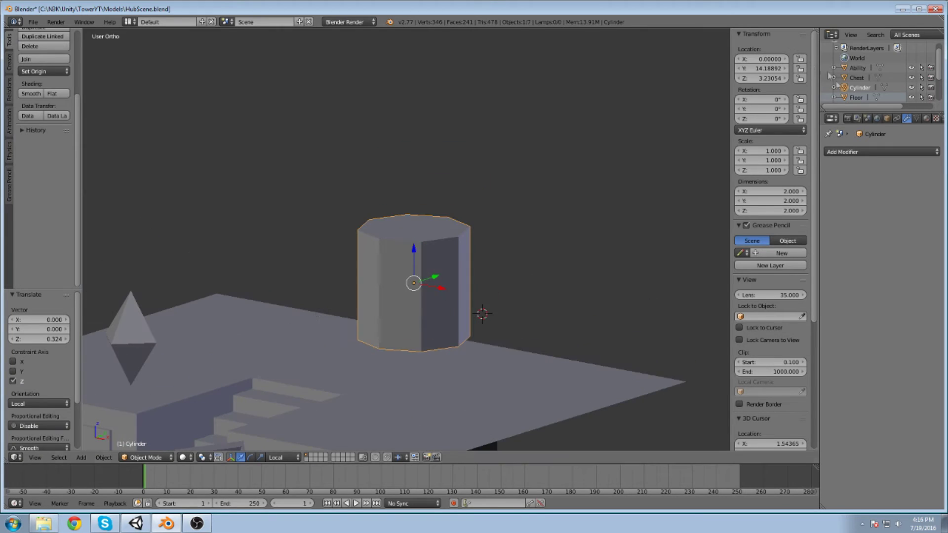
Rename the new cylinder object as TowerStats.
{"action": "double_click", "coordinate": [860, 87]}
{"action": "type", "text": "Th"}
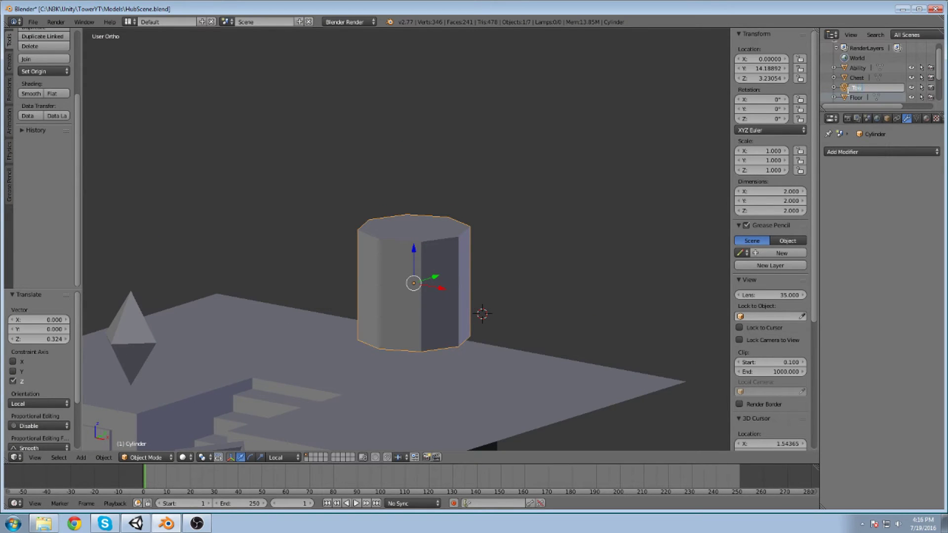
{"action": "type", "text": "werStats"}
{"action": "key", "text": "Return"}
In Edit Mode, select the TowerStats cylinder's top face and lower it about 1.774 along Z to form a thin disc.
{"action": "middle_click_drag", "start_coordinate": [645, 232], "coordinate": [650, 222], "text": "shift"}
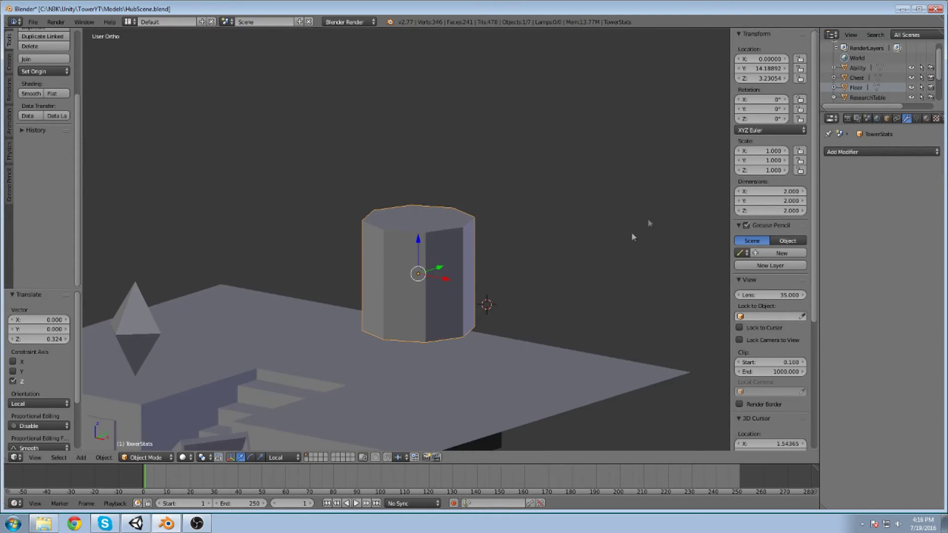
{"action": "left_click", "coordinate": [136, 459]}
{"action": "left_click", "coordinate": [144, 435]}
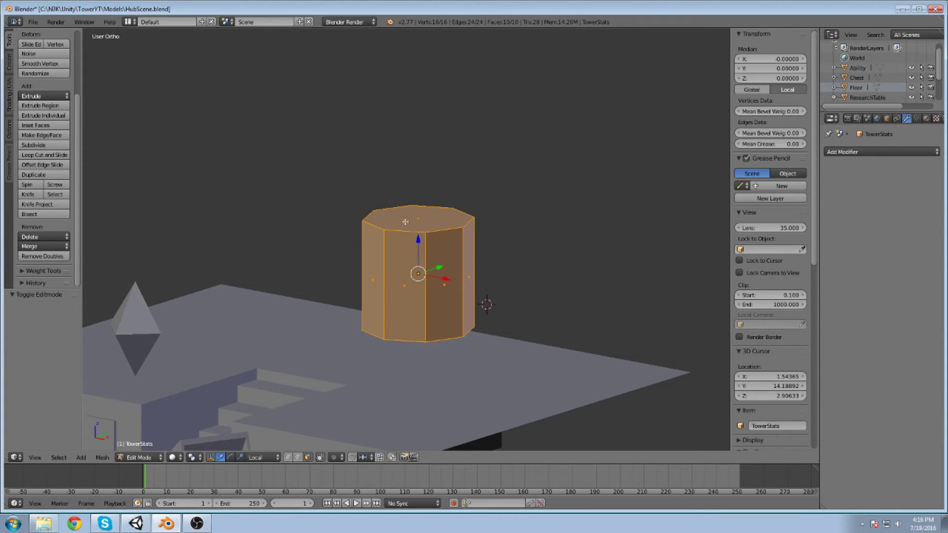
{"action": "left_click", "coordinate": [407, 223]}
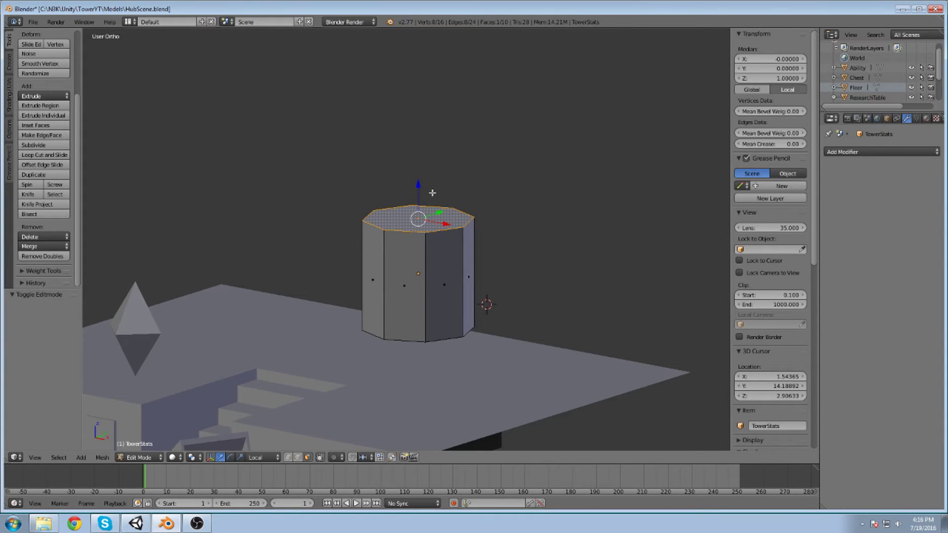
{"action": "key", "text": "g"}
{"action": "key", "text": "z"}
{"action": "left_click", "coordinate": [486, 327]}
{"action": "middle_click_drag", "start_coordinate": [486, 327], "coordinate": [485, 347], "text": "shift"}
{"action": "scroll", "coordinate": [442, 296], "scroll_direction": "up", "scroll_amount": 4}
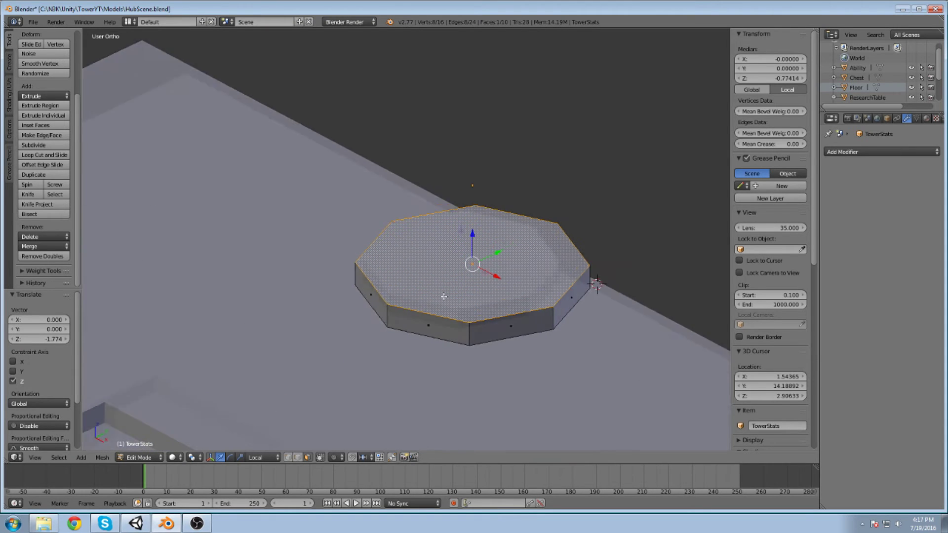
Extrude the disc's top face in place and scale it to about 0.79 to form a rim.
{"action": "mouse_move", "coordinate": [530, 283]}
{"action": "middle_mouse_down"}
{"action": "mouse_move", "coordinate": [513, 276]}
{"action": "mouse_move", "coordinate": [569, 270]}
{"action": "mouse_move", "coordinate": [540, 281]}
{"action": "mouse_move", "coordinate": [518, 274]}
{"action": "middle_mouse_up"}
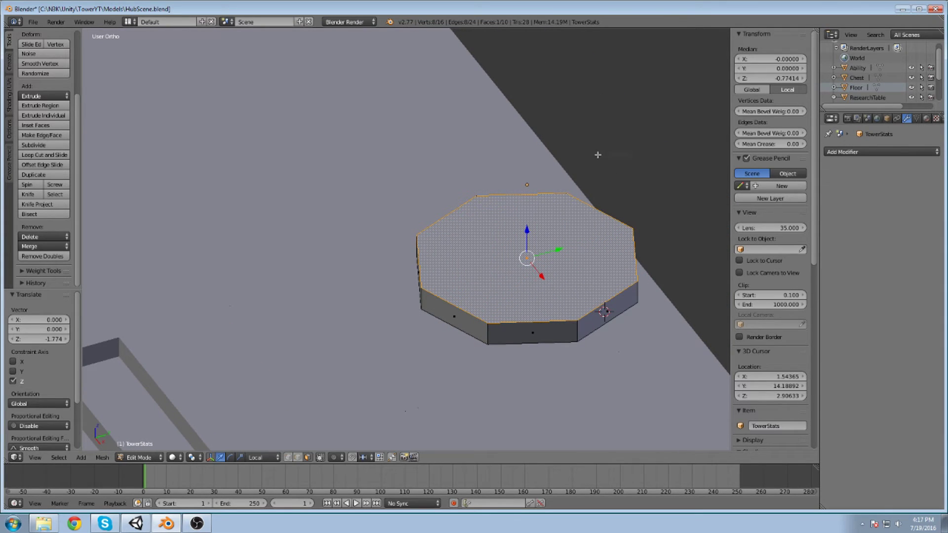
{"action": "key", "text": "e"}
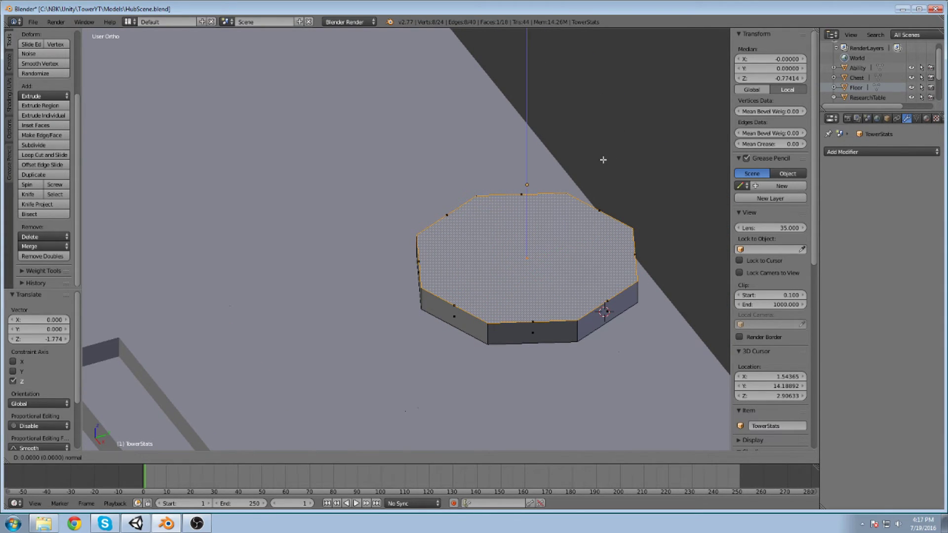
{"action": "right_click", "coordinate": [555, 178]}
{"action": "key", "text": "s"}
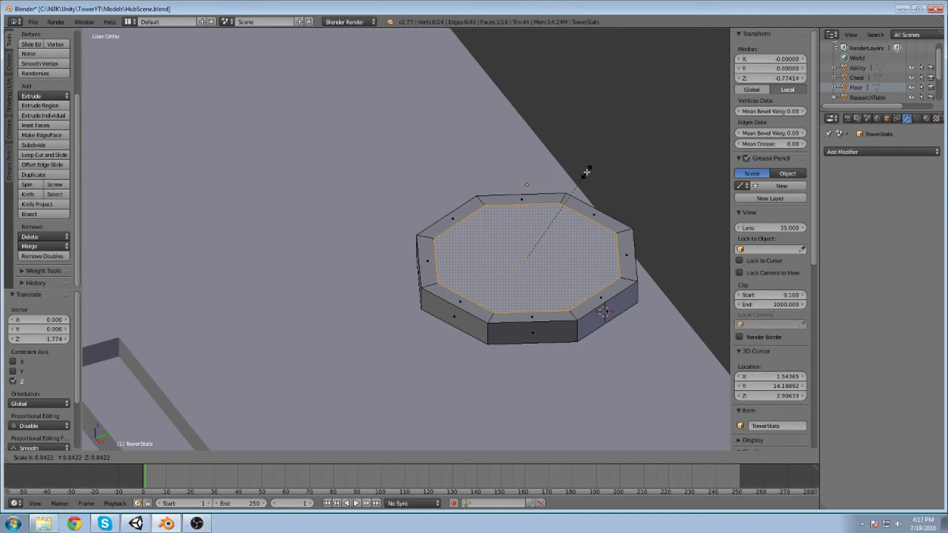
{"action": "left_click", "coordinate": [582, 176]}
Extrude the inner face down about 0.141, shrink it to slope the basin walls, and lower it about 0.015 more.
{"action": "key", "text": "e"}
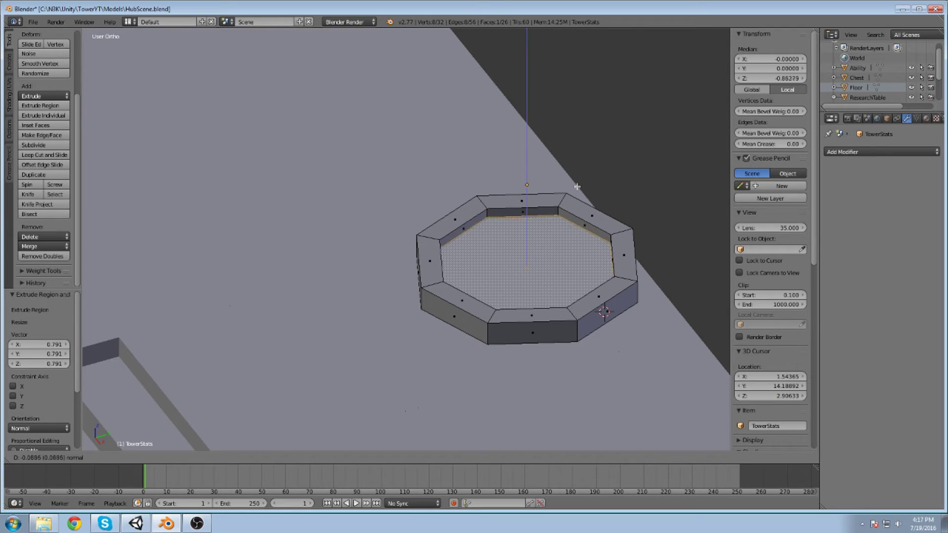
{"action": "left_click", "coordinate": [577, 188]}
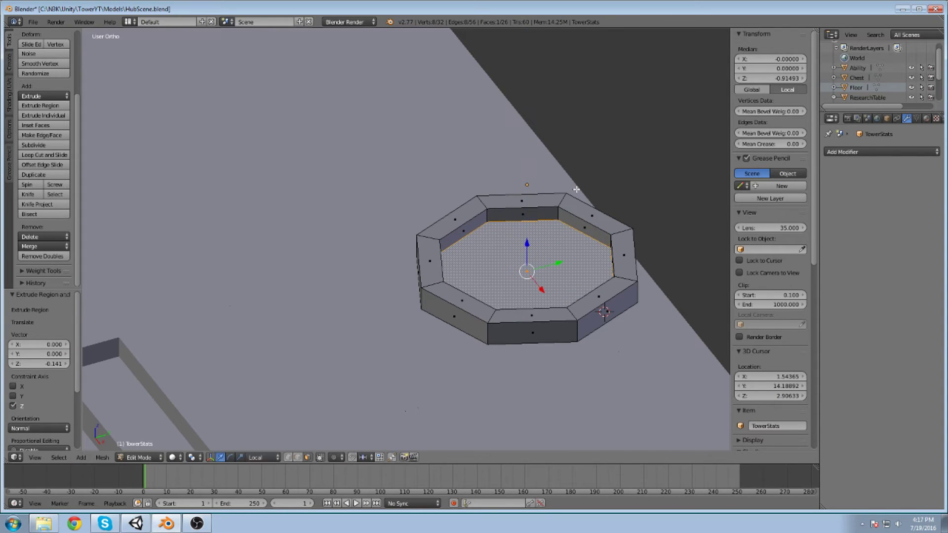
{"action": "key", "text": "s"}
{"action": "left_click", "coordinate": [532, 203]}
{"action": "middle_click_drag", "start_coordinate": [533, 204], "coordinate": [476, 231]}
{"action": "mouse_move", "coordinate": [478, 210]}
{"action": "left_mouse_down"}
{"action": "mouse_move", "coordinate": [478, 181]}
{"action": "mouse_move", "coordinate": [479, 214]}
{"action": "left_mouse_up"}
{"action": "middle_click_drag", "start_coordinate": [478, 213], "coordinate": [478, 220]}
{"action": "scroll", "coordinate": [478, 221], "scroll_direction": "down", "scroll_amount": 6}
{"action": "middle_click_drag", "start_coordinate": [451, 262], "coordinate": [517, 196]}
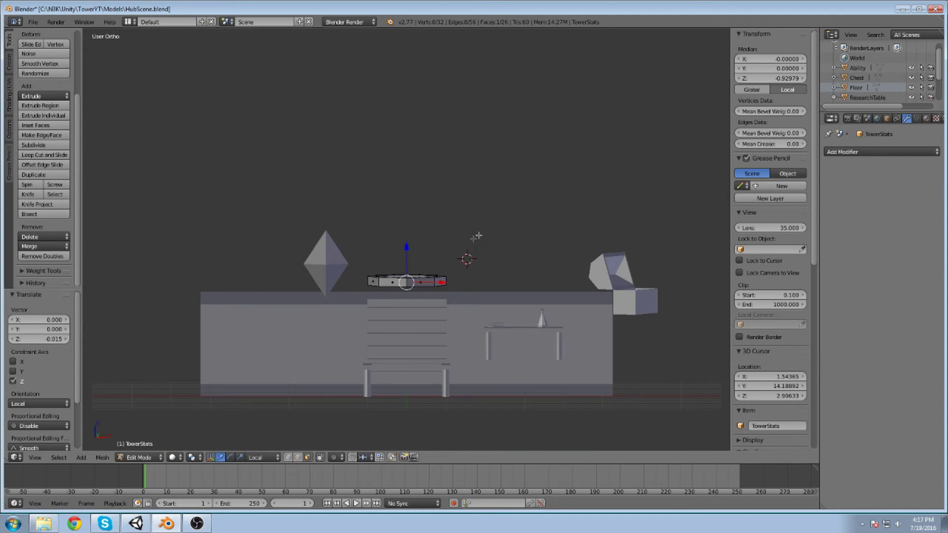
Select all of the basin's linked geometry and lower it about 0.2 along Z onto the upper platform.
{"action": "key", "text": "KP_1"}
{"action": "key", "text": "ctrl+l"}
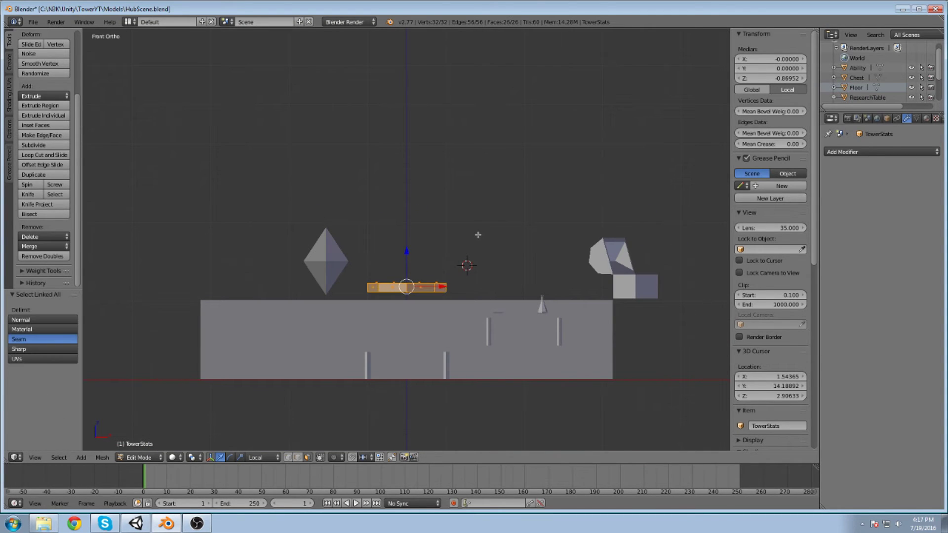
{"action": "key", "text": "g"}
{"action": "key", "text": "z"}
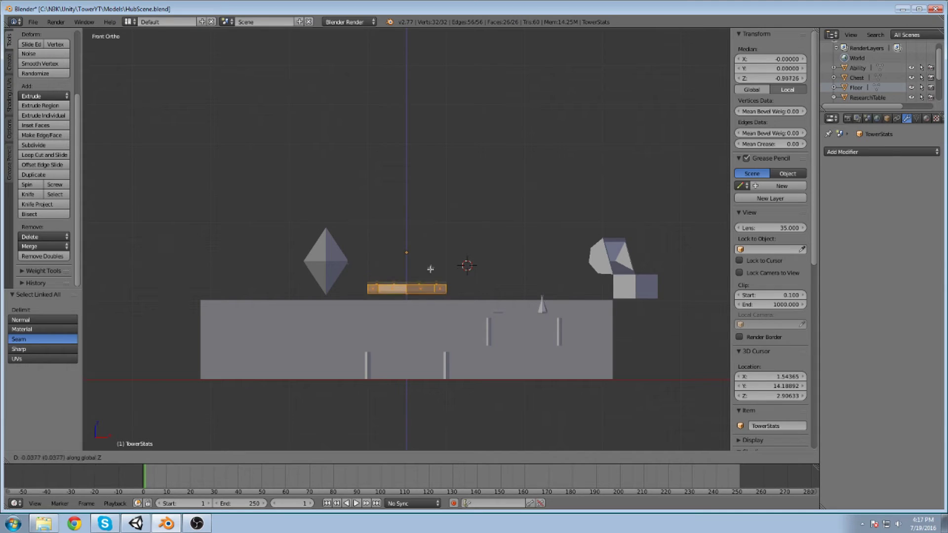
{"action": "left_click", "coordinate": [430, 275]}
Move the whole basin mesh about -0.662 along Y, toward the stairs.
{"action": "middle_click_drag", "start_coordinate": [429, 253], "coordinate": [562, 218]}
{"action": "left_click_drag", "start_coordinate": [575, 202], "coordinate": [550, 213]}
{"action": "middle_click_drag", "start_coordinate": [550, 213], "coordinate": [573, 152]}
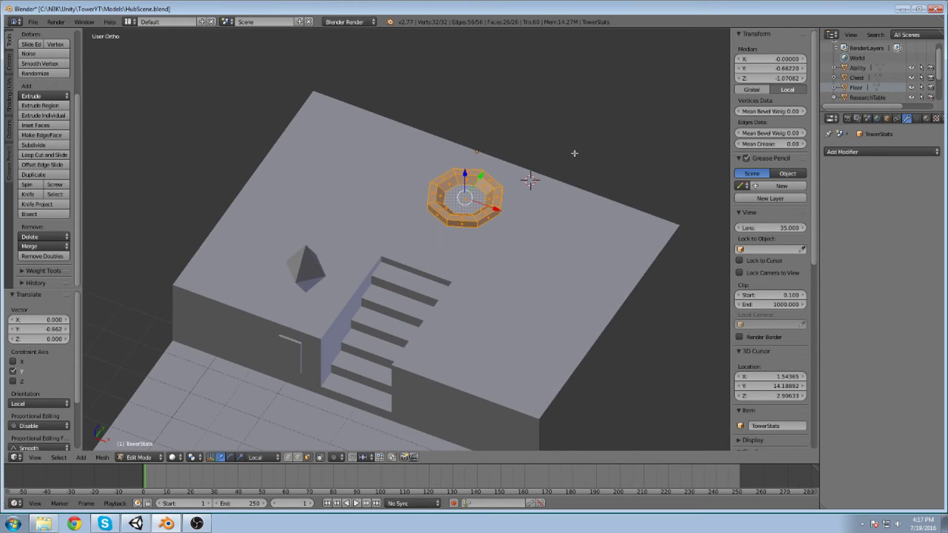
{"action": "scroll", "coordinate": [573, 152], "scroll_direction": "up", "scroll_amount": 4}
{"action": "middle_click_drag", "start_coordinate": [568, 111], "coordinate": [533, 200]}
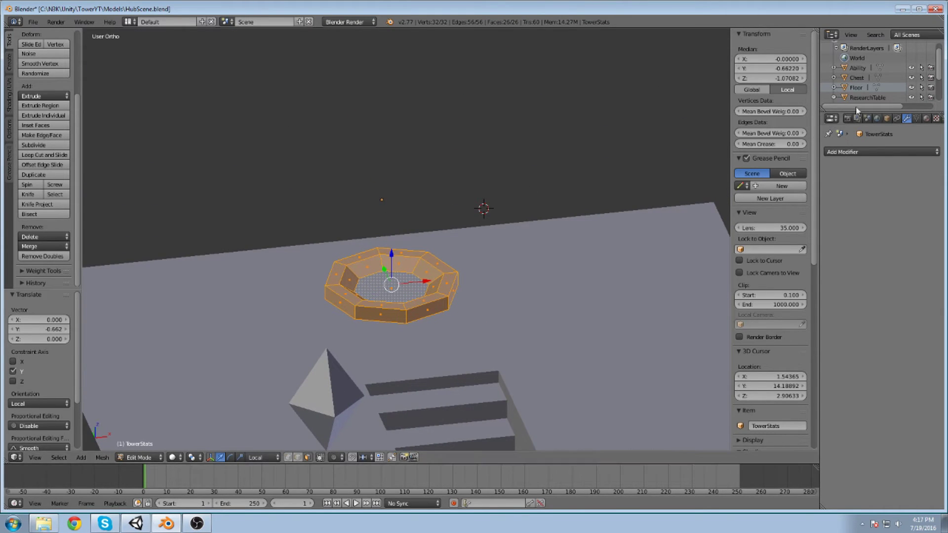
Return to Object Mode and rename the TowerStats object as TowerStats Base.
{"action": "left_click", "coordinate": [863, 95]}
{"action": "scroll", "coordinate": [864, 95], "scroll_direction": "down", "scroll_amount": 1}
{"action": "left_click", "coordinate": [833, 81]}
{"action": "left_click", "coordinate": [862, 91]}
{"action": "scroll", "coordinate": [862, 90], "scroll_direction": "down", "scroll_amount": 1}
{"action": "double_click", "coordinate": [864, 87]}
{"action": "type", "text": "T"}
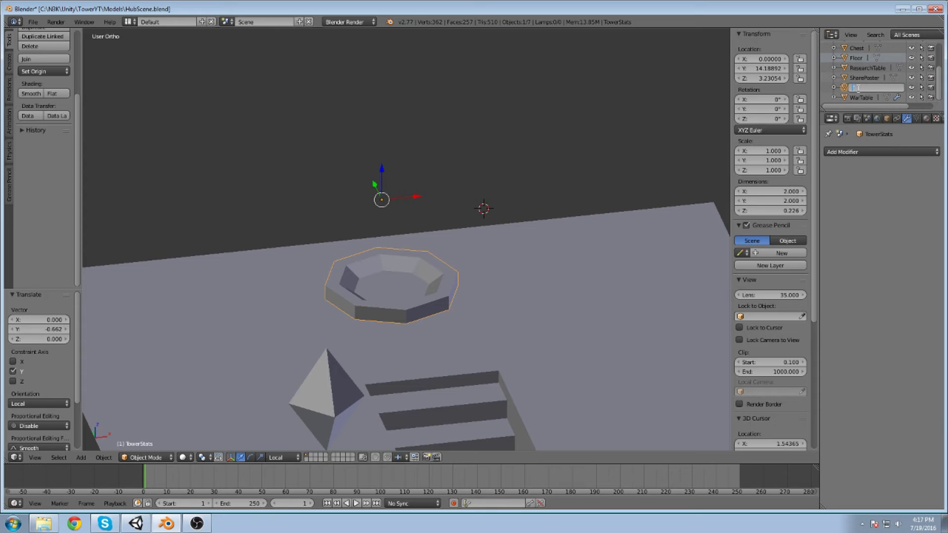
{"action": "type", "text": "owerStats Base"}
{"action": "key", "text": "Return"}
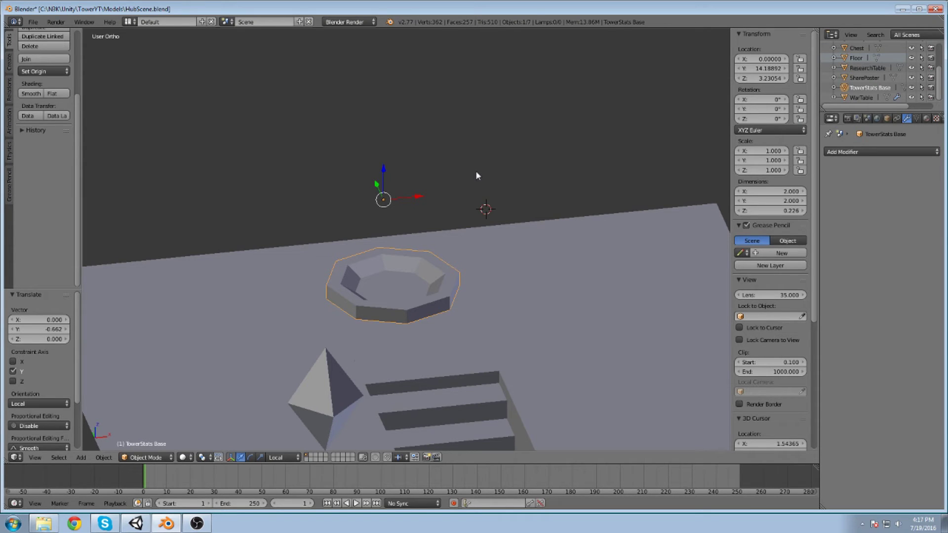
Add a cube mesh and set its X location to 0 and Y location to 5.
{"action": "key", "text": "shift+a"}
{"action": "key", "text": "shift+a"}
{"action": "mouse_move", "coordinate": [482, 119]}
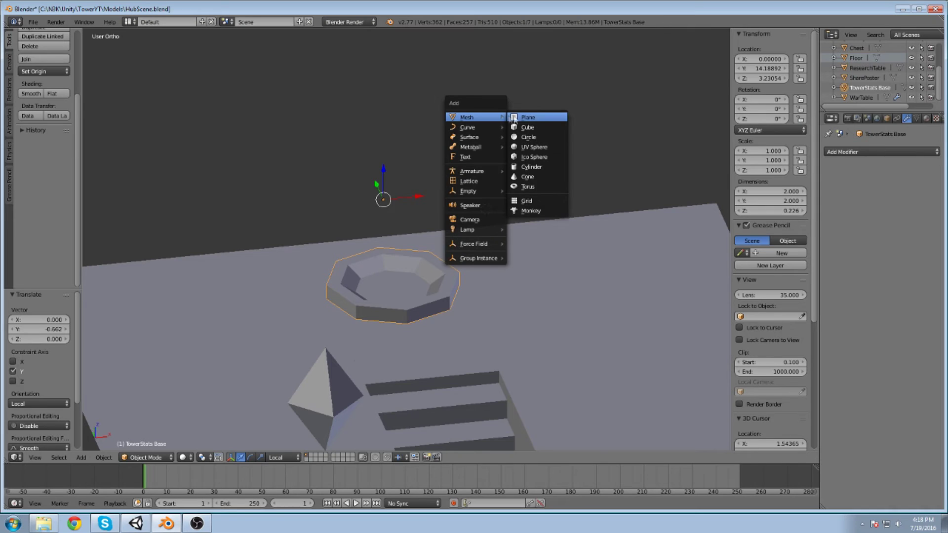
{"action": "left_click", "coordinate": [538, 127]}
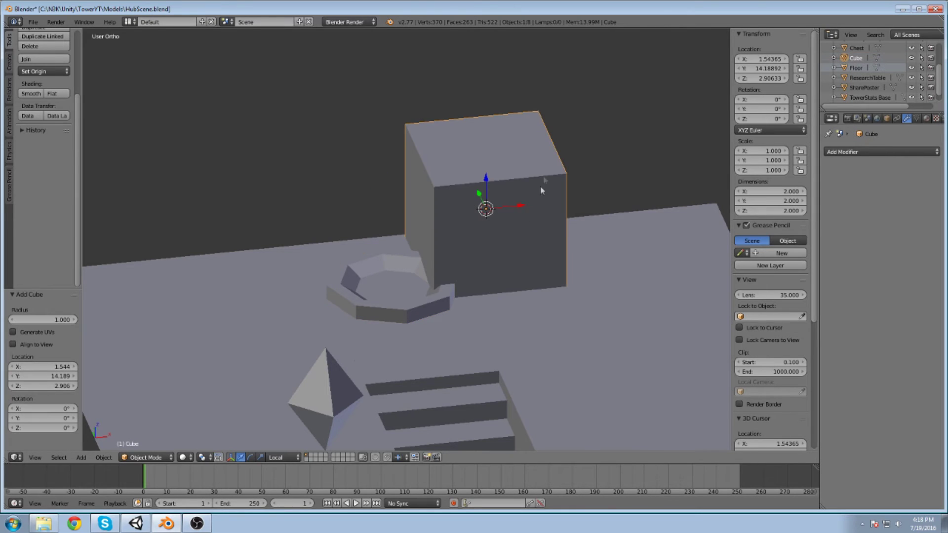
{"action": "left_click", "coordinate": [517, 212]}
{"action": "left_click", "coordinate": [760, 60]}
{"action": "type", "text": "0"}
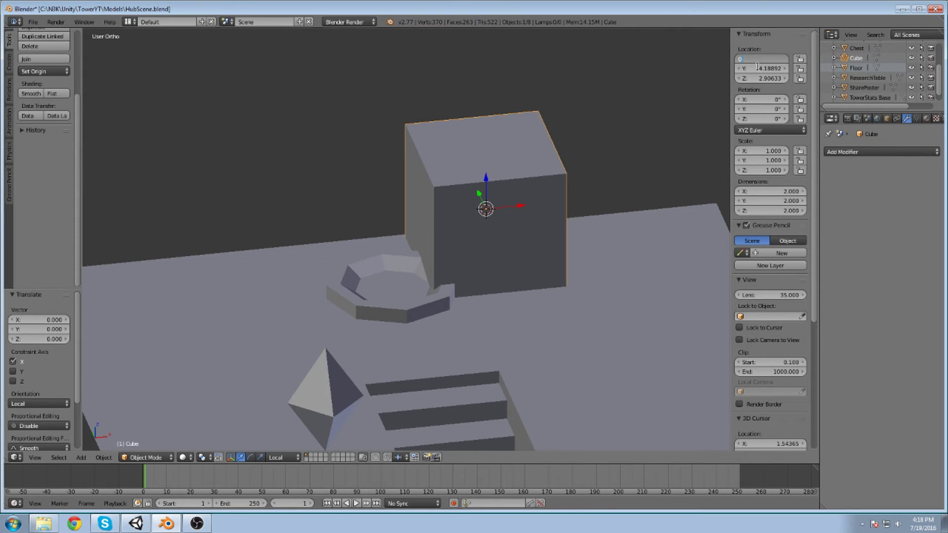
{"action": "key", "text": "Tab"}
{"action": "type", "text": "5"}
{"action": "key", "text": "Return"}
Move the cube about 8.64 along Y to the basin and scale it down uniformly to about 0.198.
{"action": "middle_click_drag", "start_coordinate": [671, 63], "coordinate": [526, 293]}
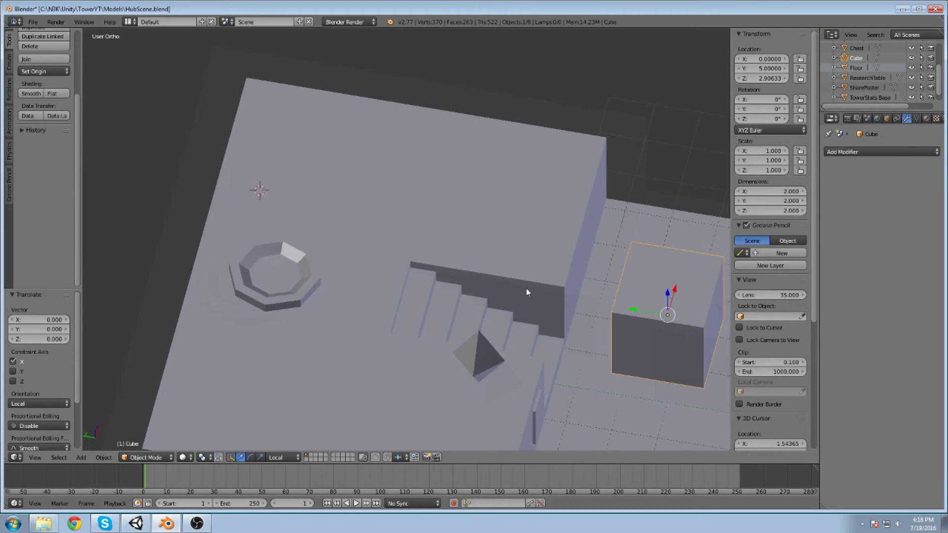
{"action": "scroll", "coordinate": [526, 292], "scroll_direction": "down", "scroll_amount": 1}
{"action": "left_click_drag", "start_coordinate": [592, 301], "coordinate": [257, 250]}
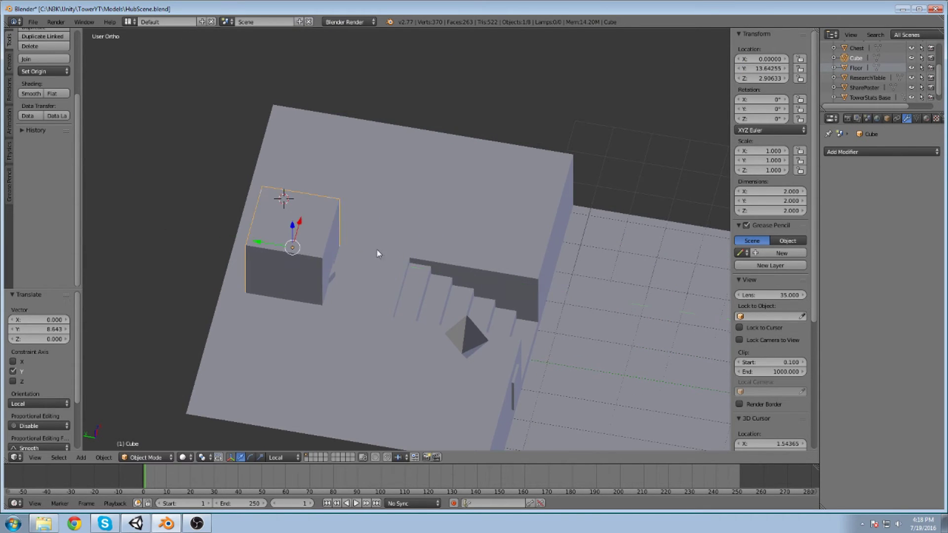
{"action": "middle_click_drag", "start_coordinate": [377, 249], "coordinate": [505, 181]}
{"action": "key", "text": "s"}
{"action": "left_click", "coordinate": [410, 211]}
{"action": "scroll", "coordinate": [383, 224], "scroll_direction": "up", "scroll_amount": 2}
{"action": "middle_click_drag", "start_coordinate": [384, 223], "coordinate": [469, 268]}
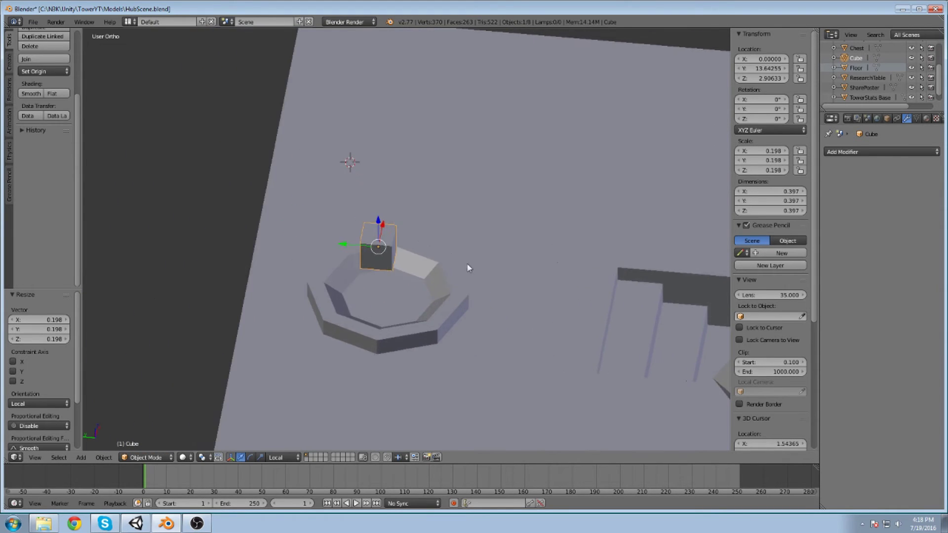
{"action": "scroll", "coordinate": [464, 264], "scroll_direction": "up", "scroll_amount": 2}
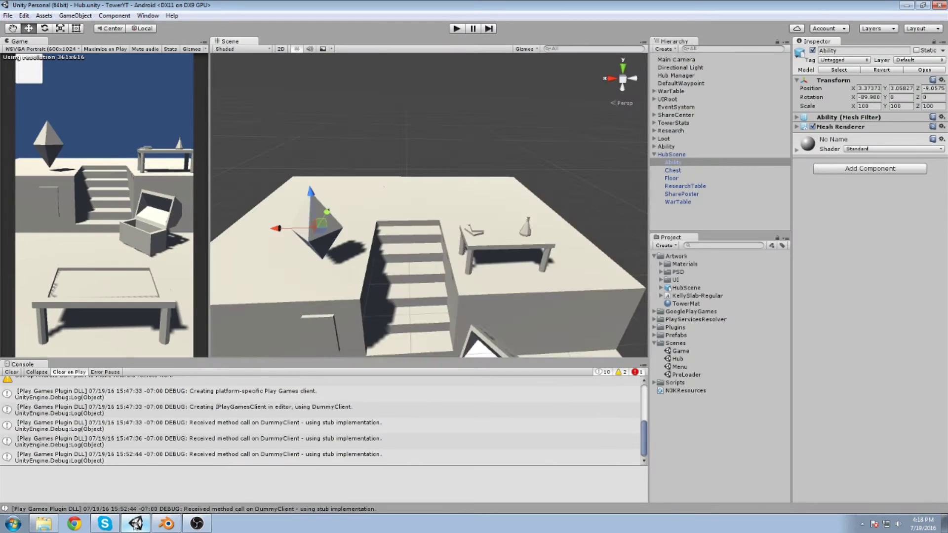
Switch to Unity, open the PreLoader scene, and run the game through its menu into the hub.
{"action": "left_click", "coordinate": [135, 523]}
{"action": "scroll", "coordinate": [439, 248], "scroll_direction": "down", "scroll_amount": 4}
{"action": "right_click_drag", "start_coordinate": [439, 249], "coordinate": [364, 245]}
{"action": "scroll", "coordinate": [363, 246], "scroll_direction": "down", "scroll_amount": 4}
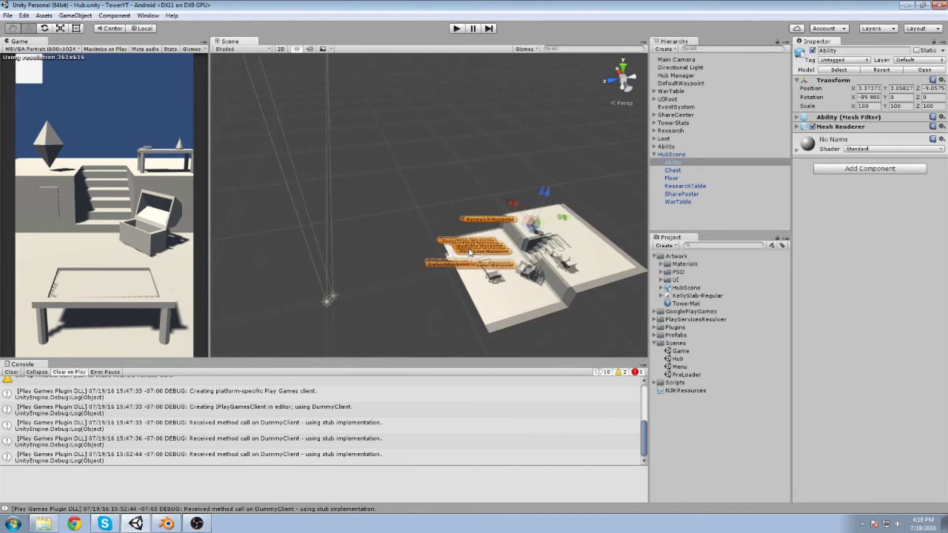
{"action": "right_click_drag", "start_coordinate": [428, 240], "coordinate": [360, 243]}
{"action": "left_click", "coordinate": [434, 236]}
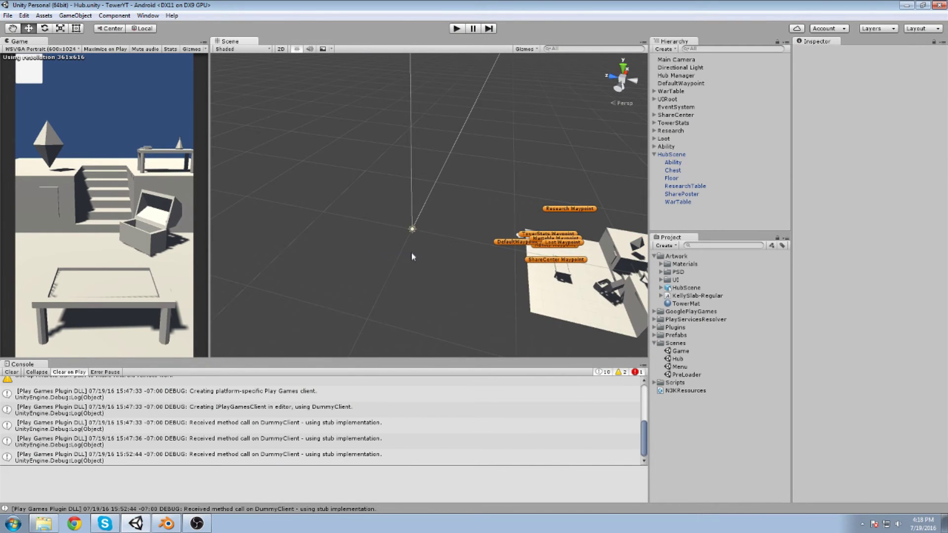
{"action": "double_click", "coordinate": [687, 374]}
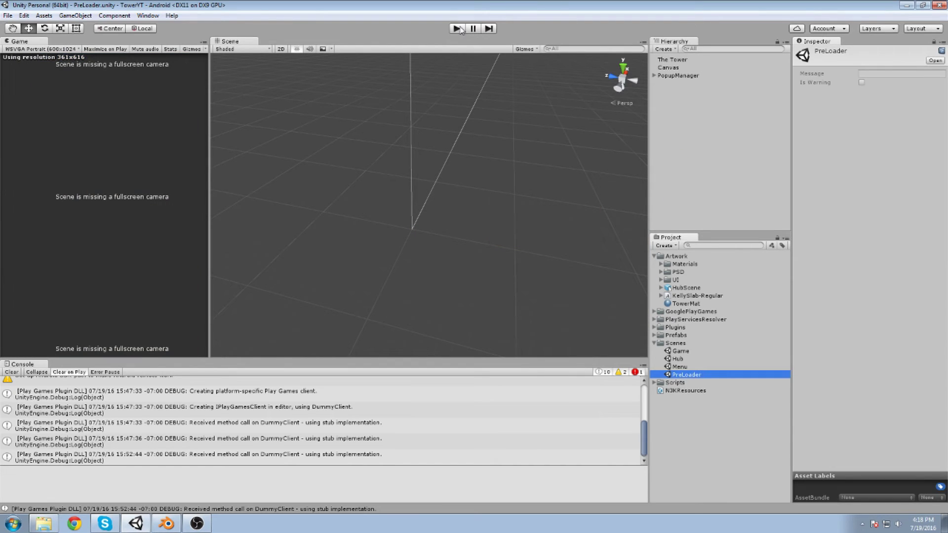
{"action": "left_click", "coordinate": [460, 29]}
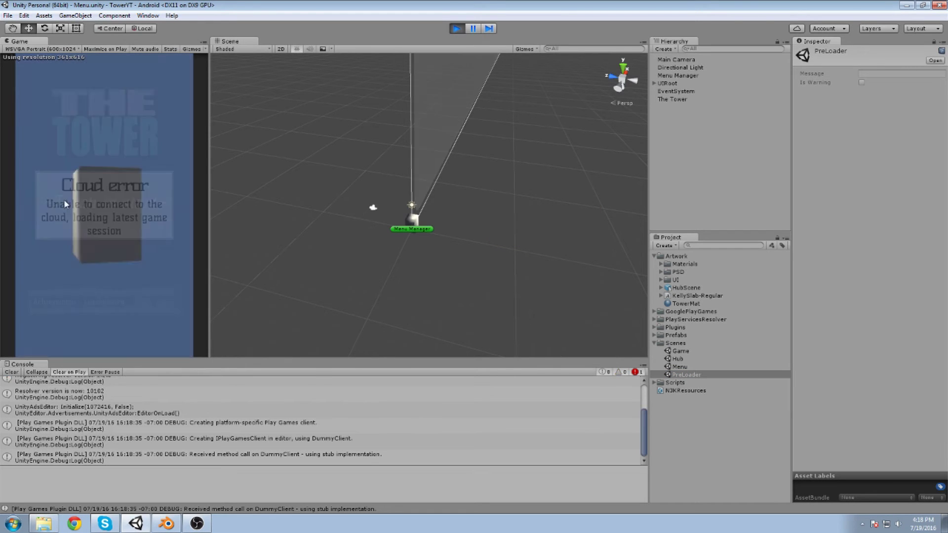
{"action": "left_click", "coordinate": [108, 212]}
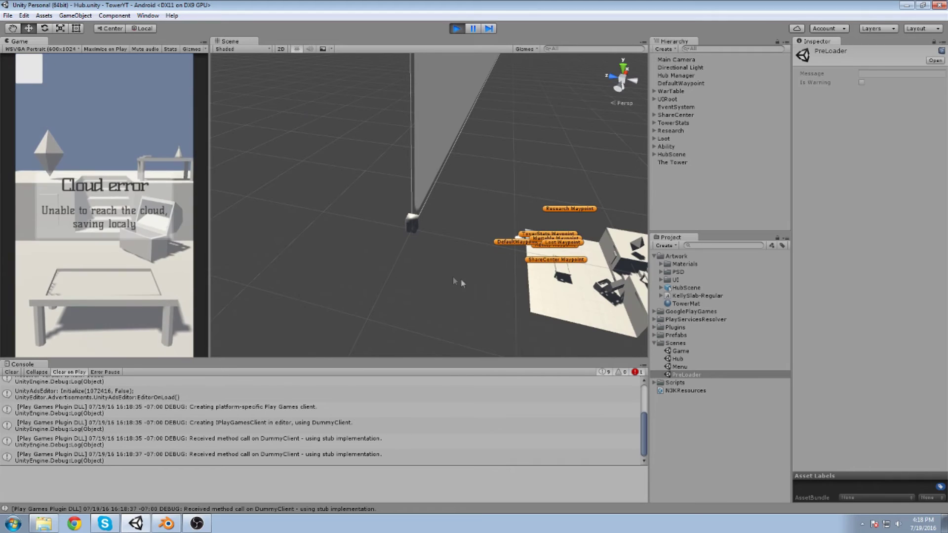
Select The Tower object and move it onto the hub's upper platform, at about Y 0.7 and Z -24.86.
{"action": "left_click", "coordinate": [399, 237]}
{"action": "scroll", "coordinate": [390, 234], "scroll_direction": "up", "scroll_amount": 4}
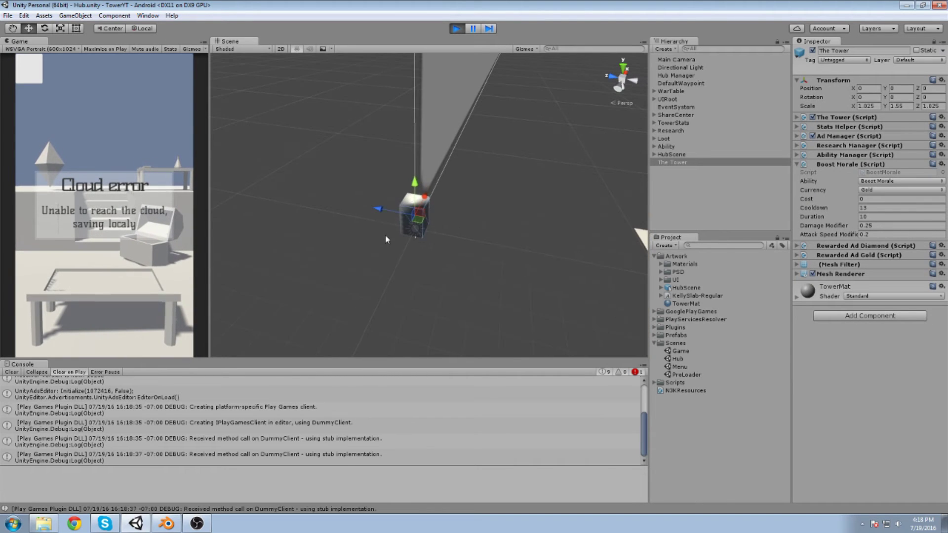
{"action": "scroll", "coordinate": [388, 238], "scroll_direction": "down", "scroll_amount": 1}
{"action": "scroll", "coordinate": [392, 231], "scroll_direction": "up", "scroll_amount": 1}
{"action": "scroll", "coordinate": [394, 232], "scroll_direction": "down", "scroll_amount": 9}
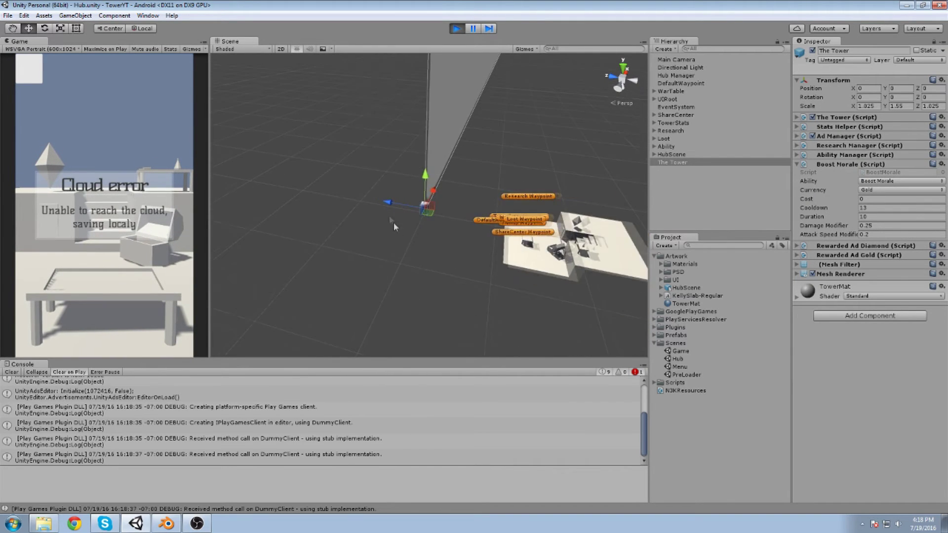
{"action": "middle_click_drag", "start_coordinate": [442, 263], "coordinate": [389, 245]}
{"action": "scroll", "coordinate": [366, 215], "scroll_direction": "down", "scroll_amount": 1}
{"action": "left_click_drag", "start_coordinate": [346, 183], "coordinate": [543, 181]}
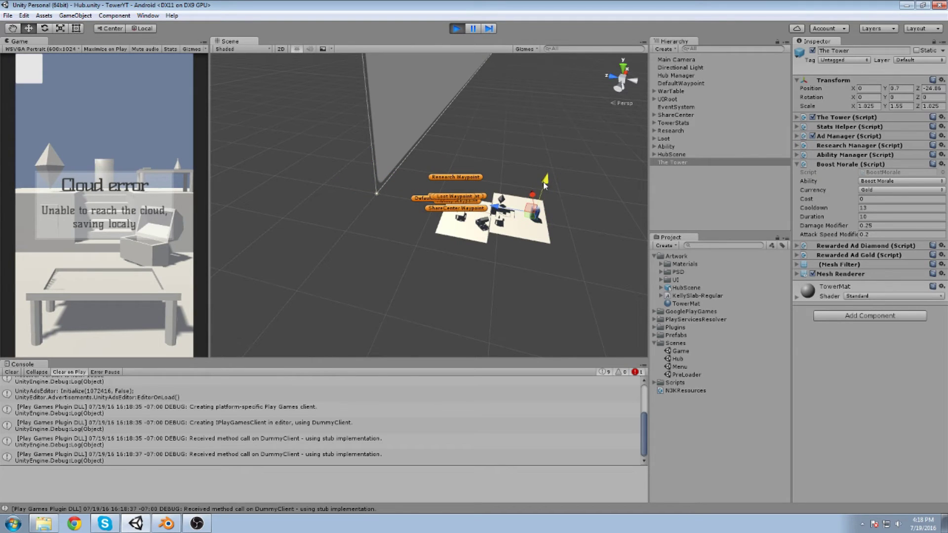
Raise The Tower to Y 0.84 and examine its size and placement on the hub platform.
{"action": "scroll", "coordinate": [543, 183], "scroll_direction": "up", "scroll_amount": 3}
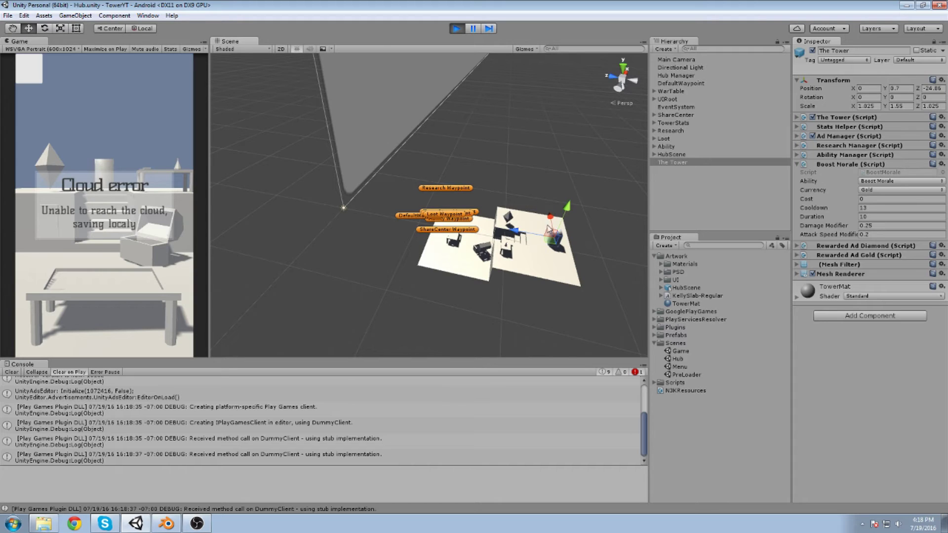
{"action": "scroll", "coordinate": [570, 230], "scroll_direction": "up", "scroll_amount": 3}
{"action": "left_click_drag", "start_coordinate": [527, 233], "coordinate": [523, 218]}
{"action": "scroll", "coordinate": [537, 258], "scroll_direction": "up", "scroll_amount": 2}
{"action": "middle_click_drag", "start_coordinate": [549, 267], "coordinate": [510, 237]}
{"action": "key", "text": "f"}
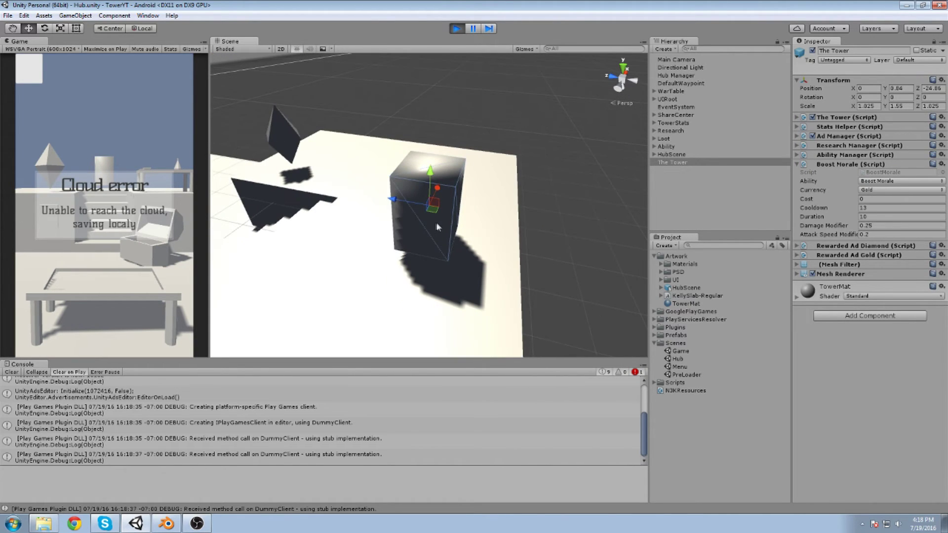
{"action": "scroll", "coordinate": [418, 204], "scroll_direction": "down", "scroll_amount": 6}
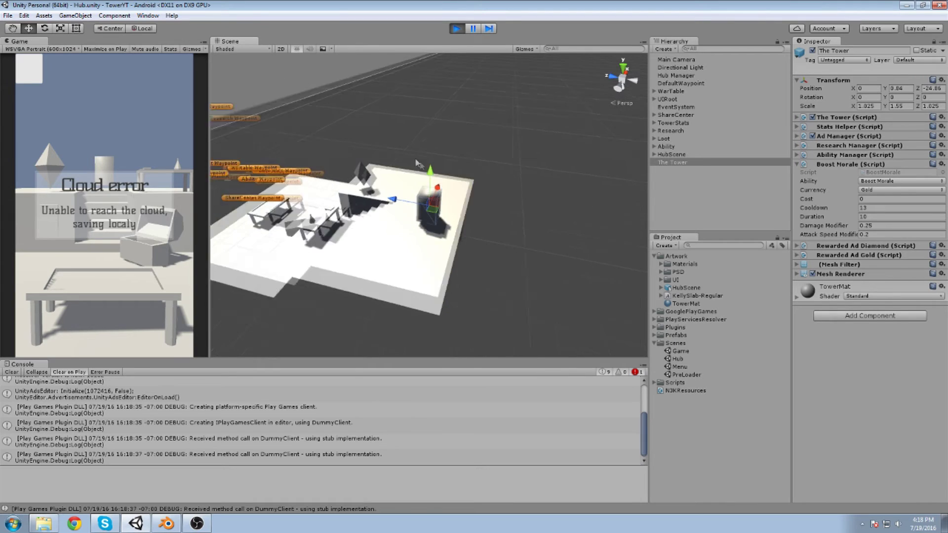
{"action": "scroll", "coordinate": [416, 163], "scroll_direction": "down", "scroll_amount": 3}
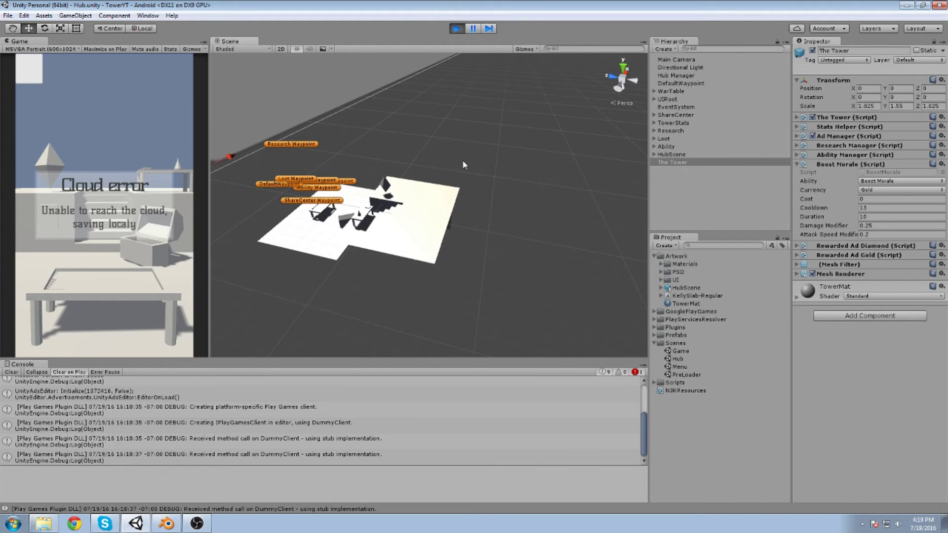
Frame The Tower object in the scene view and stop the running game.
{"action": "key", "text": "f"}
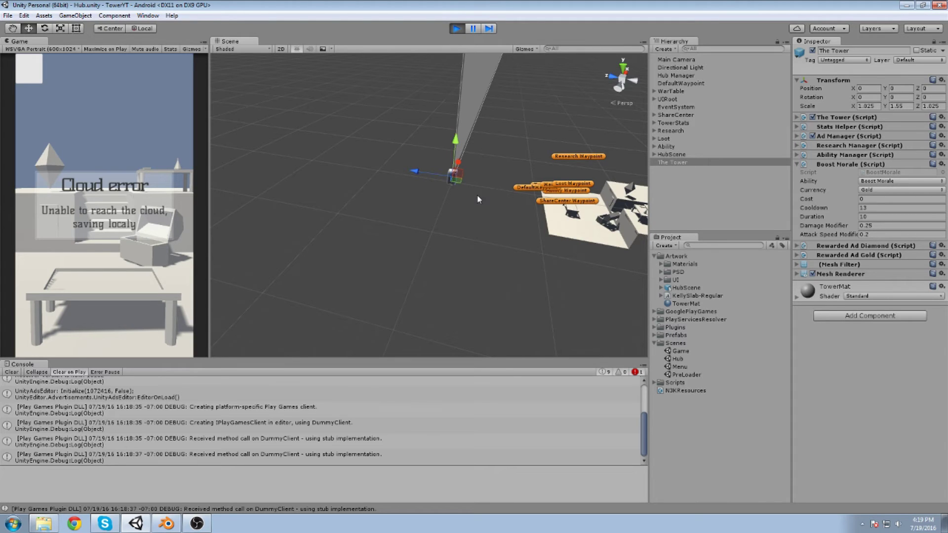
{"action": "mouse_move", "coordinate": [555, 171]}
{"action": "middle_mouse_down"}
{"action": "mouse_move", "coordinate": [414, 186]}
{"action": "mouse_move", "coordinate": [541, 162]}
{"action": "middle_mouse_up"}
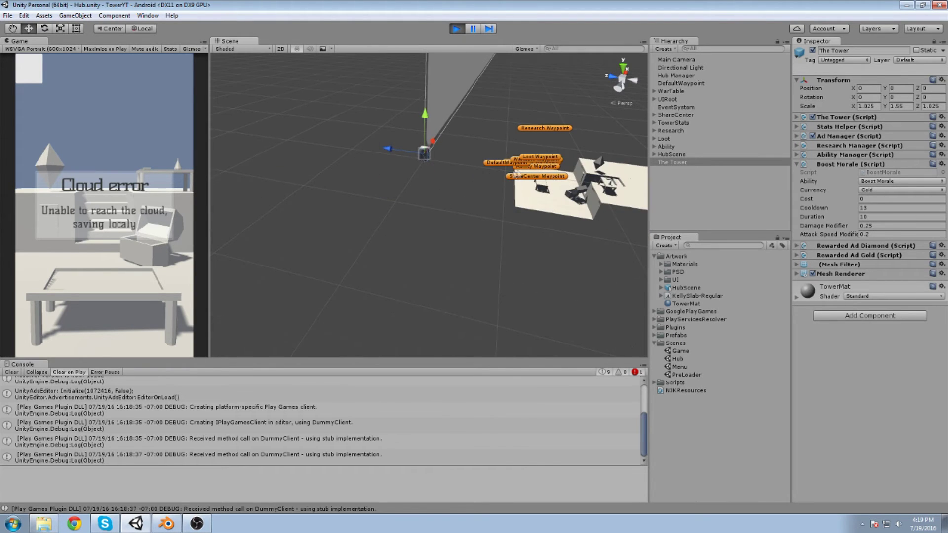
{"action": "left_click", "coordinate": [460, 29]}
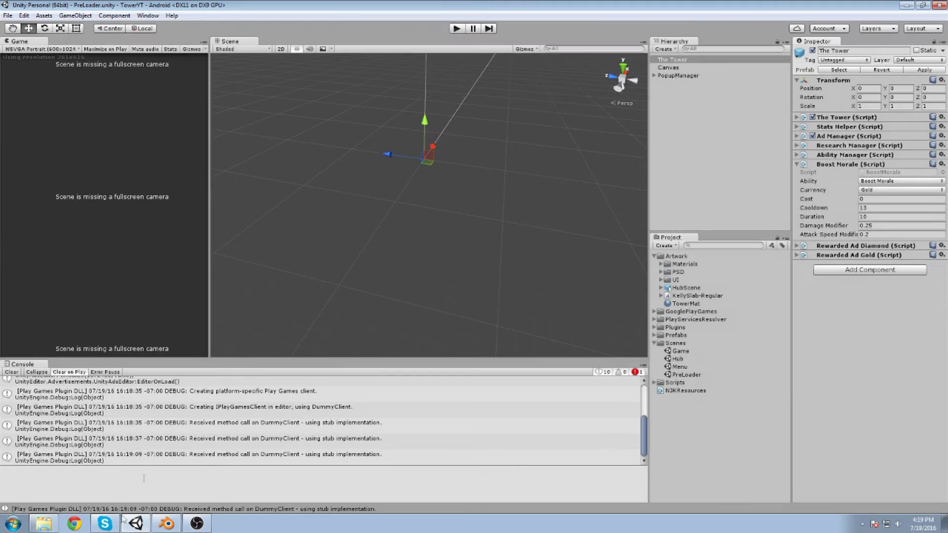
Switch to Blender and delete the small cube in the basin.
{"action": "left_click", "coordinate": [169, 524]}
{"action": "middle_click_drag", "start_coordinate": [380, 262], "coordinate": [373, 185]}
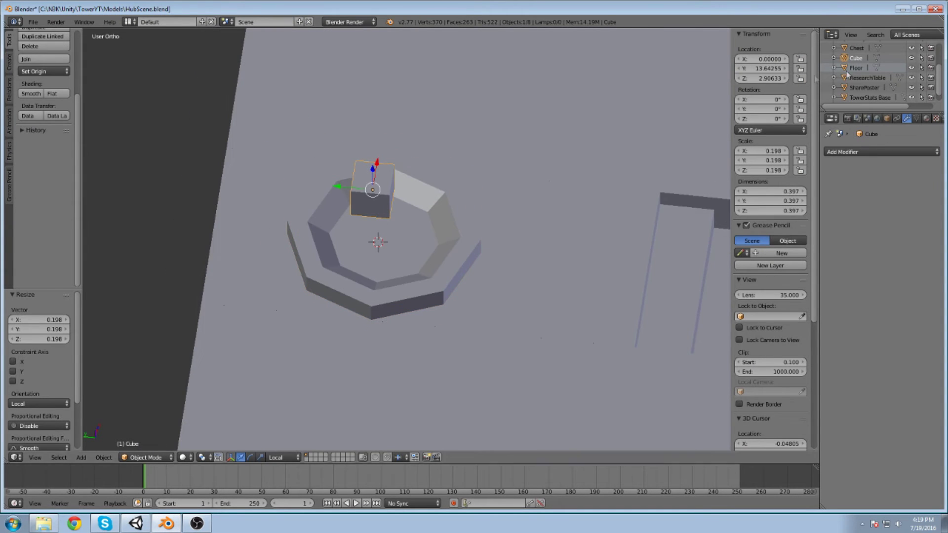
{"action": "right_click", "coordinate": [858, 60]}
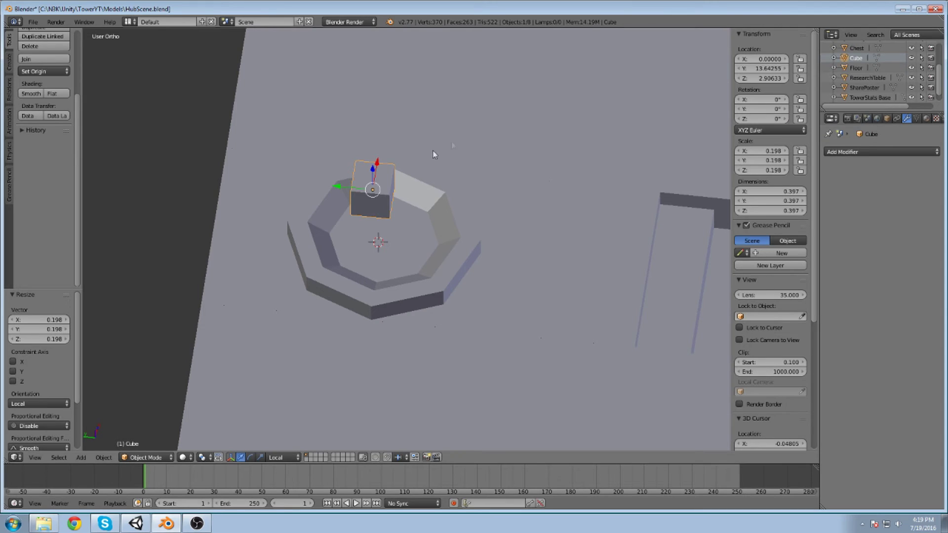
{"action": "key", "text": "x"}
{"action": "left_click", "coordinate": [376, 200]}
Rename the TowerStats Base object as TowerStats.
{"action": "scroll", "coordinate": [421, 197], "scroll_direction": "down", "scroll_amount": 5}
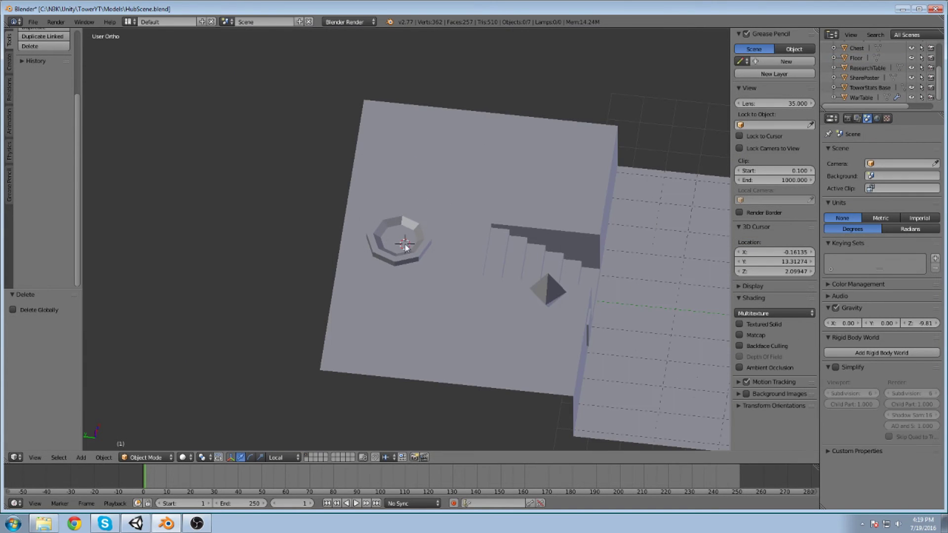
{"action": "left_click", "coordinate": [865, 88]}
{"action": "double_click", "coordinate": [879, 88]}
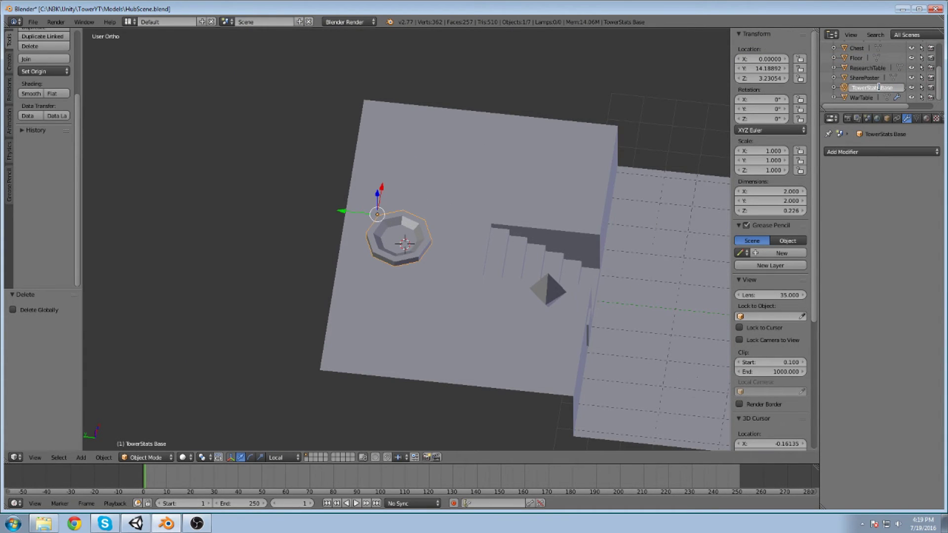
{"action": "key", "text": "BackSpace"}
{"action": "key", "text": "Return"}
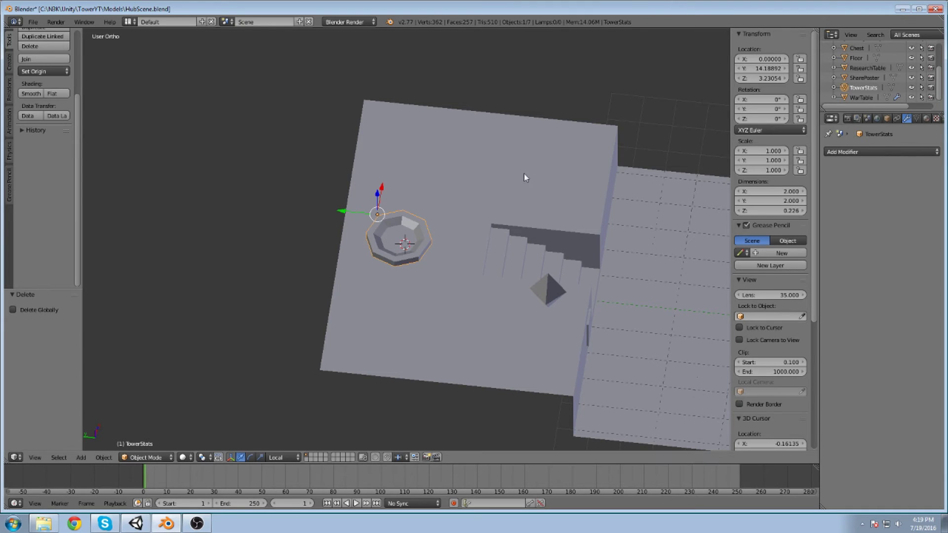
Set the TowerStats object's location to 0 on X, Y and Z.
{"action": "scroll", "coordinate": [518, 207], "scroll_direction": "down", "scroll_amount": 5}
{"action": "middle_click_drag", "start_coordinate": [512, 233], "coordinate": [567, 277]}
{"action": "scroll", "coordinate": [547, 279], "scroll_direction": "up", "scroll_amount": 5}
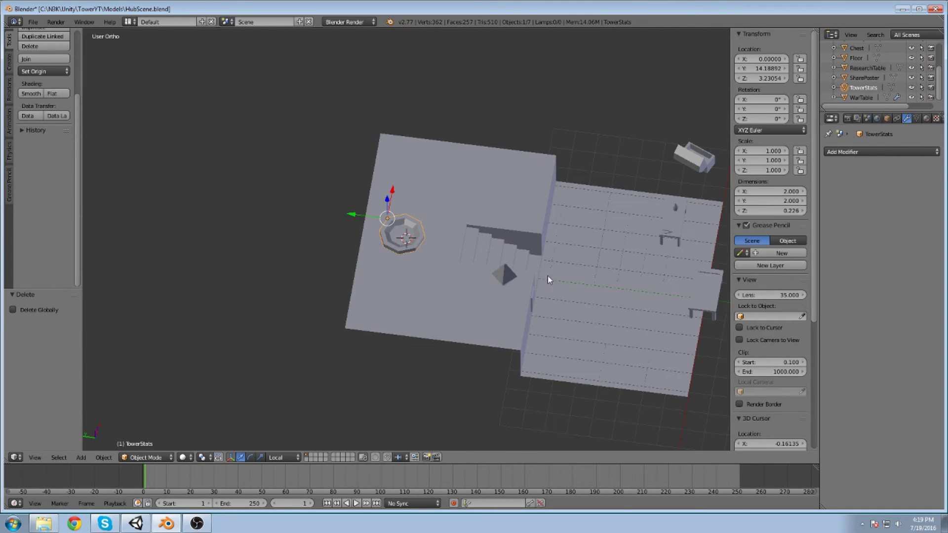
{"action": "mouse_move", "coordinate": [562, 244]}
{"action": "middle_mouse_down"}
{"action": "mouse_move", "coordinate": [499, 194]}
{"action": "mouse_move", "coordinate": [552, 228]}
{"action": "middle_mouse_up"}
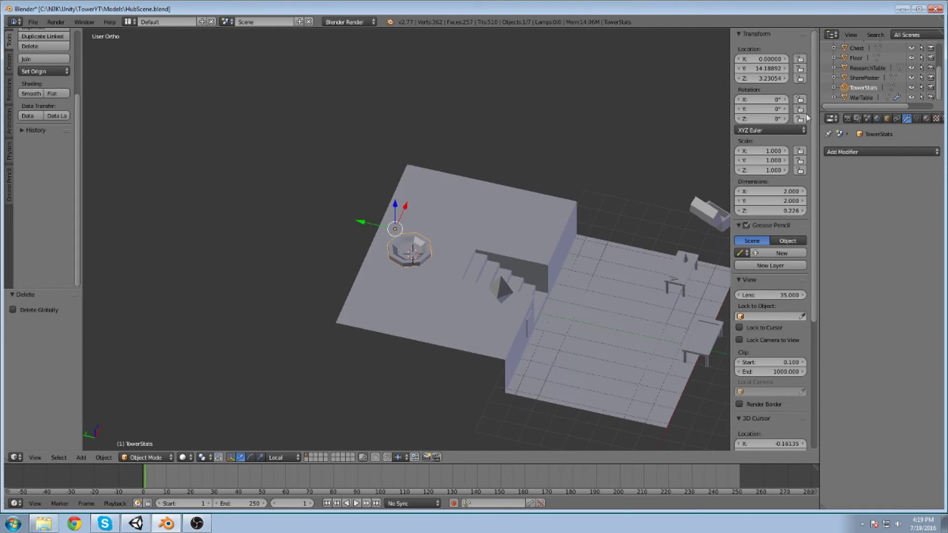
{"action": "left_click", "coordinate": [756, 59]}
{"action": "key", "text": "Tab"}
{"action": "type", "text": "0"}
{"action": "key", "text": "Tab"}
{"action": "type", "text": "0"}
{"action": "key", "text": "Return"}
Apply rotation and scale to the Ability crystal.
{"action": "middle_click_drag", "start_coordinate": [611, 248], "coordinate": [454, 137], "text": "shift"}
{"action": "scroll", "coordinate": [535, 220], "scroll_direction": "up", "scroll_amount": 1}
{"action": "scroll", "coordinate": [534, 218], "scroll_direction": "up", "scroll_amount": 2}
{"action": "mouse_move", "coordinate": [534, 219]}
{"action": "middle_mouse_down"}
{"action": "mouse_move", "coordinate": [573, 193]}
{"action": "mouse_move", "coordinate": [539, 201]}
{"action": "middle_mouse_up"}
{"action": "scroll", "coordinate": [533, 201], "scroll_direction": "up", "scroll_amount": 2}
{"action": "scroll", "coordinate": [531, 201], "scroll_direction": "down", "scroll_amount": 3}
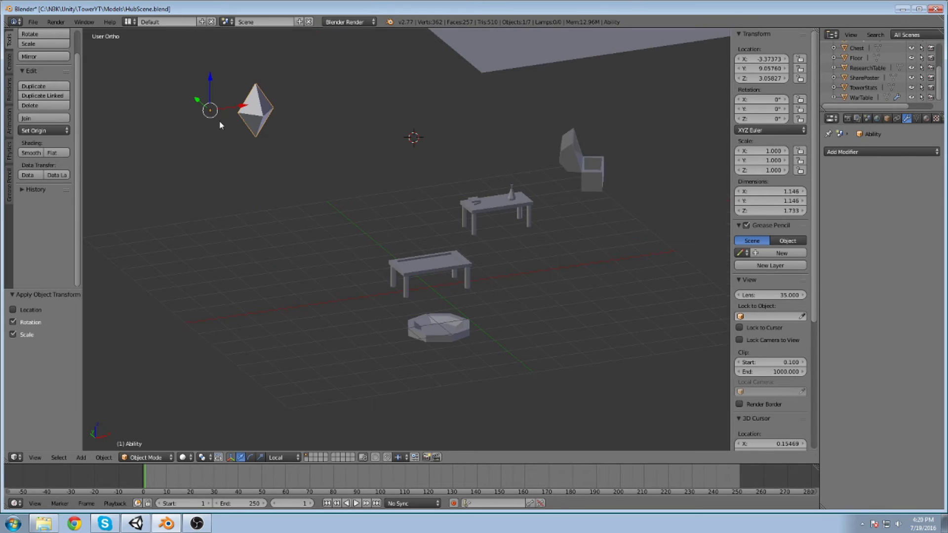
{"action": "key", "text": "ctrl+a"}
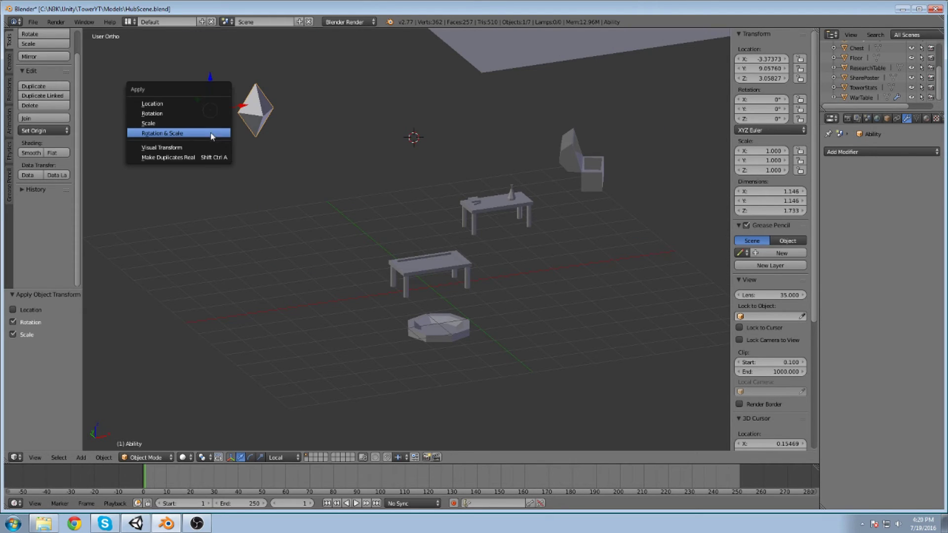
{"action": "left_click", "coordinate": [179, 133]}
Apply rotation and scale to the WarTable and the TowerStats basin.
{"action": "right_click", "coordinate": [425, 269]}
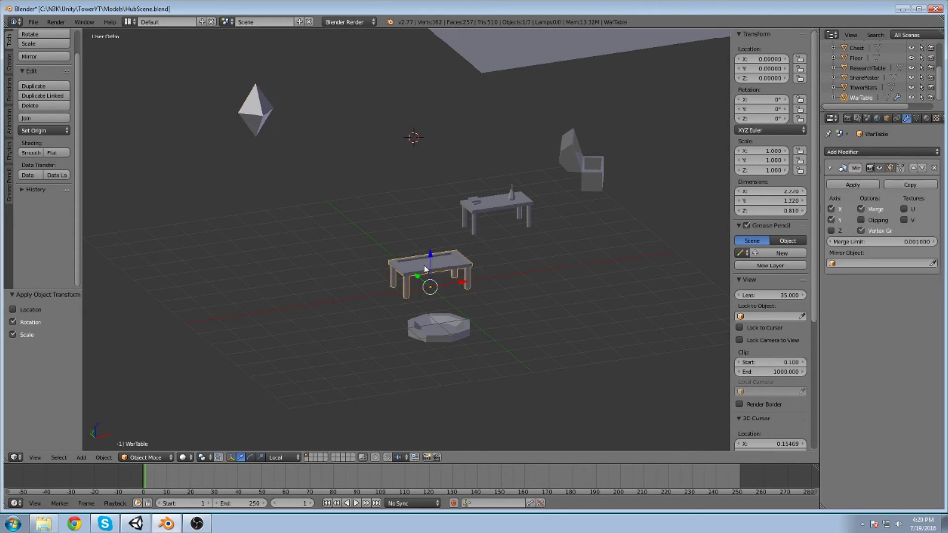
{"action": "key", "text": "ctrl+a"}
{"action": "left_click", "coordinate": [410, 266]}
{"action": "right_click", "coordinate": [420, 328]}
{"action": "key", "text": "ctrl+a"}
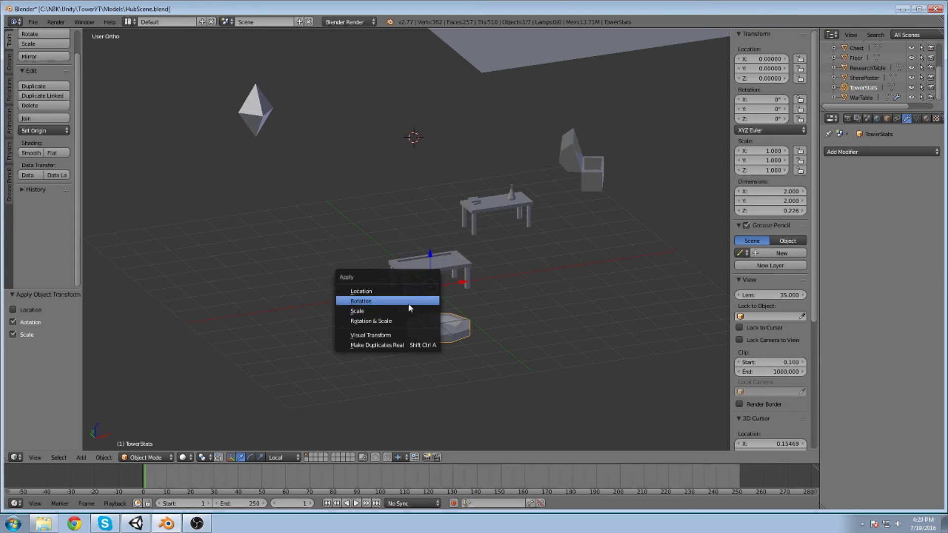
{"action": "left_click", "coordinate": [404, 321]}
Apply rotation and scale to the ResearchTable and the Chest.
{"action": "right_click", "coordinate": [493, 204]}
{"action": "key", "text": "ctrl+a"}
{"action": "left_click", "coordinate": [494, 213]}
{"action": "right_click", "coordinate": [590, 170]}
{"action": "key", "text": "ctrl+a"}
{"action": "left_click", "coordinate": [592, 171]}
Apply rotation and scale to the Floor and the SharePoster.
{"action": "scroll", "coordinate": [572, 170], "scroll_direction": "down", "scroll_amount": 6}
{"action": "right_click", "coordinate": [464, 166]}
{"action": "key", "text": "ctrl+a"}
{"action": "left_click", "coordinate": [464, 161]}
{"action": "right_click", "coordinate": [261, 212]}
{"action": "scroll", "coordinate": [260, 213], "scroll_direction": "up", "scroll_amount": 2}
{"action": "key", "text": "ctrl+a"}
{"action": "left_click", "coordinate": [237, 218]}
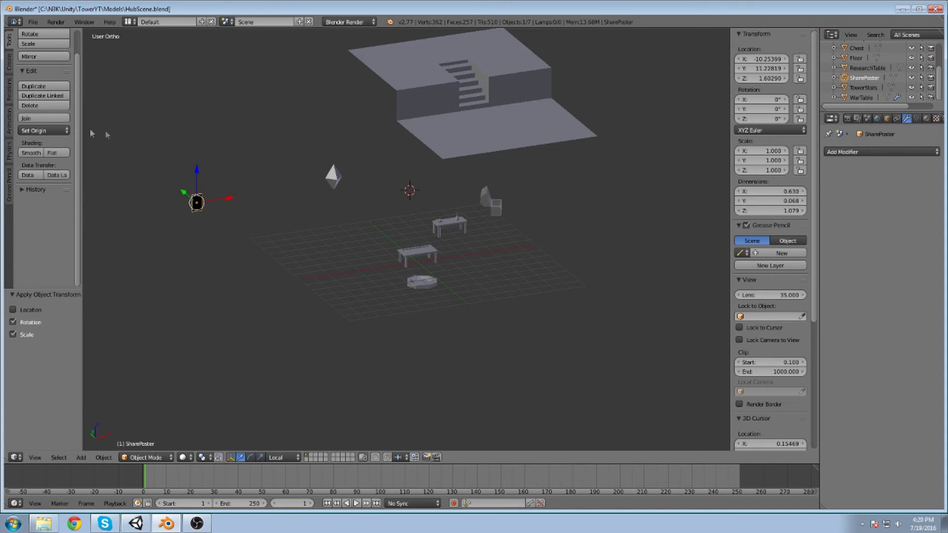
Set the SharePoster's origin to its geometry and its location to 0 on X, Y and Z.
{"action": "left_click", "coordinate": [43, 131]}
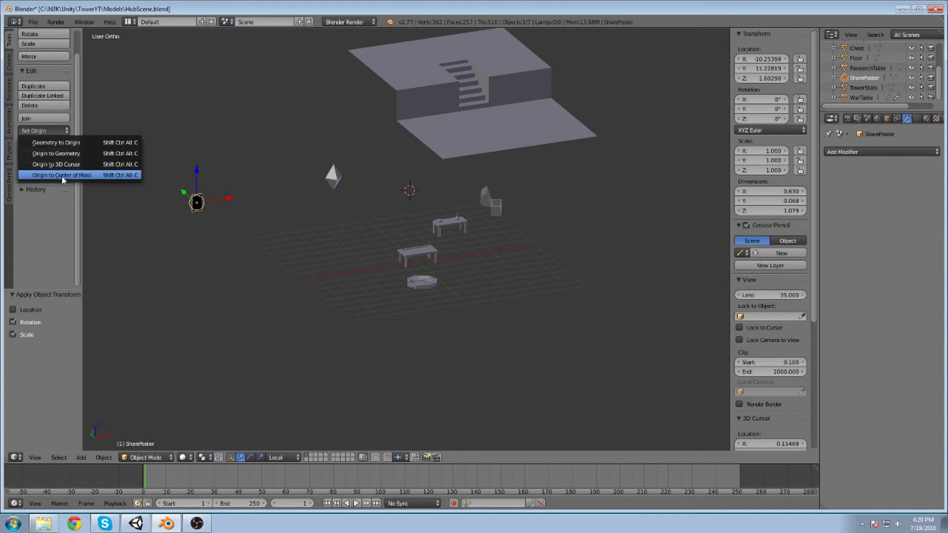
{"action": "left_click", "coordinate": [65, 153]}
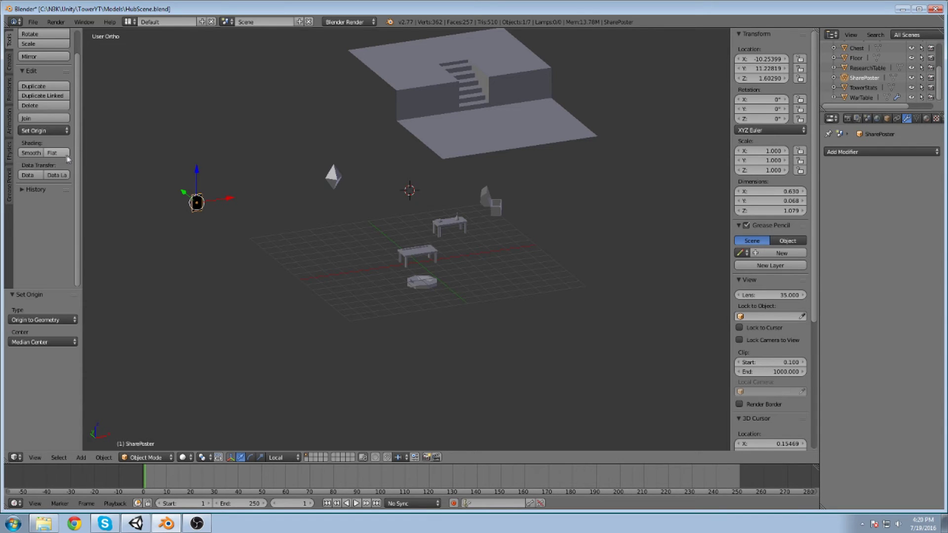
{"action": "left_click", "coordinate": [760, 59]}
{"action": "type", "text": "0"}
{"action": "key", "text": "Tab"}
{"action": "type", "text": "0"}
{"action": "key", "text": "Tab"}
{"action": "type", "text": "0"}
{"action": "key", "text": "Return"}
Move the TowerStats geometry to its origin.
{"action": "scroll", "coordinate": [328, 311], "scroll_direction": "up", "scroll_amount": 3}
{"action": "right_click", "coordinate": [433, 313]}
{"action": "left_click", "coordinate": [34, 130]}
{"action": "left_click", "coordinate": [44, 142]}
Move the ResearchTable's geometry to its origin and set its location to 0 on X, Y and Z.
{"action": "right_click", "coordinate": [458, 209]}
{"action": "left_click", "coordinate": [44, 130]}
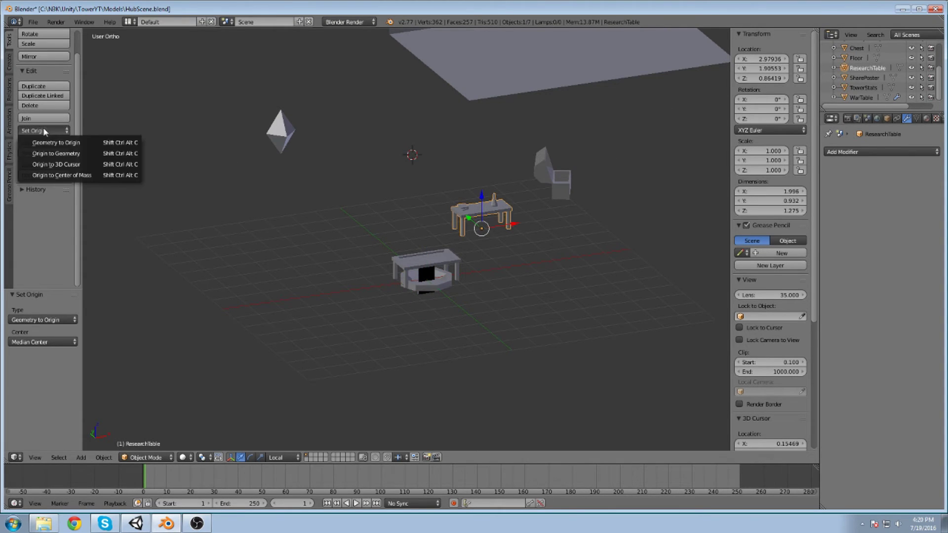
{"action": "left_click", "coordinate": [57, 141]}
{"action": "left_click", "coordinate": [748, 59]}
{"action": "type", "text": "0"}
{"action": "key", "text": "Tab"}
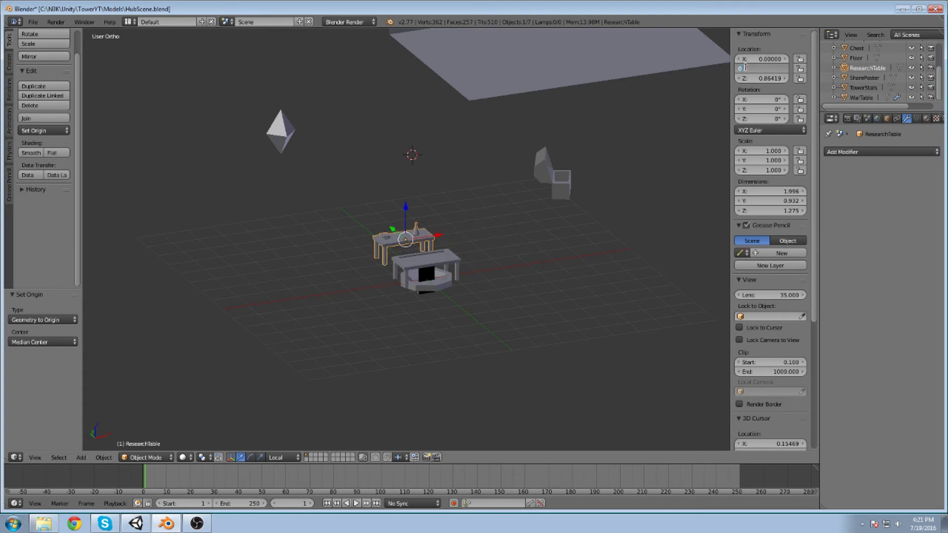
{"action": "type", "text": "0"}
{"action": "key", "text": "Tab"}
{"action": "type", "text": "0"}
{"action": "key", "text": "Return"}
Set the Ability crystal's origin to its geometry and its location to 0 on X, Y and Z.
{"action": "right_click", "coordinate": [267, 138]}
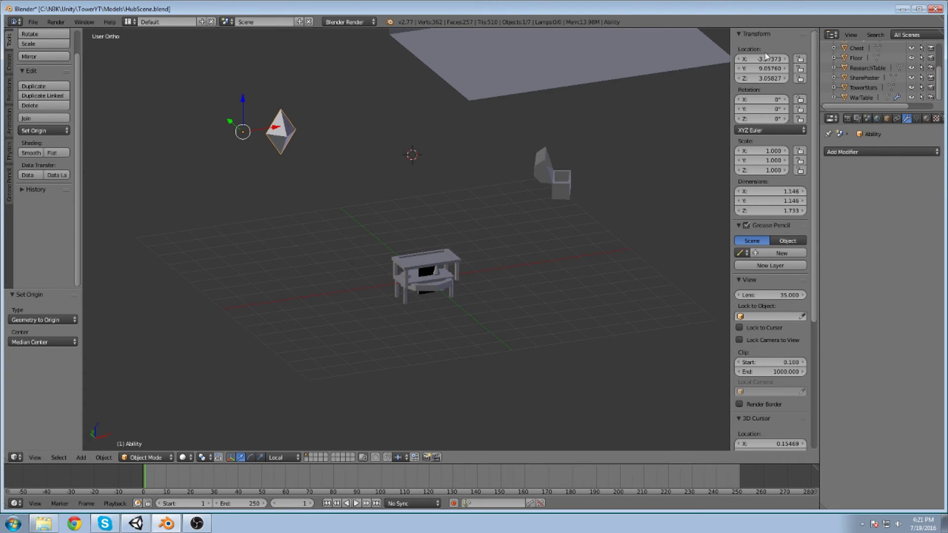
{"action": "left_click", "coordinate": [54, 130]}
{"action": "left_click", "coordinate": [64, 153]}
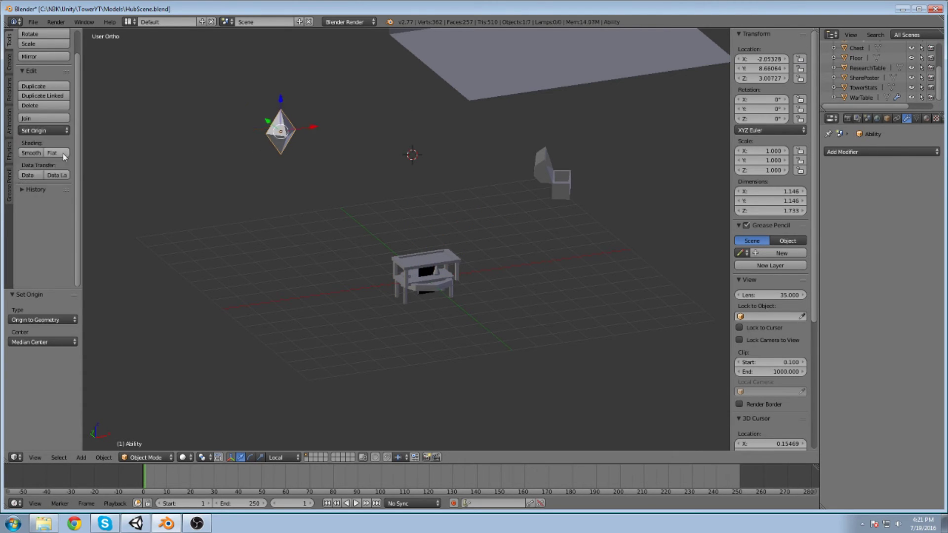
{"action": "double_click", "coordinate": [763, 59]}
{"action": "type", "text": "0"}
{"action": "key", "text": "Tab"}
{"action": "type", "text": "0"}
{"action": "key", "text": "Tab"}
{"action": "type", "text": "0"}
{"action": "key", "text": "Return"}
Move the Chest's geometry to its origin and set its location to 0 on X, Y and Z.
{"action": "right_click", "coordinate": [544, 182]}
{"action": "left_click", "coordinate": [33, 130]}
{"action": "left_click", "coordinate": [54, 137]}
{"action": "double_click", "coordinate": [769, 59]}
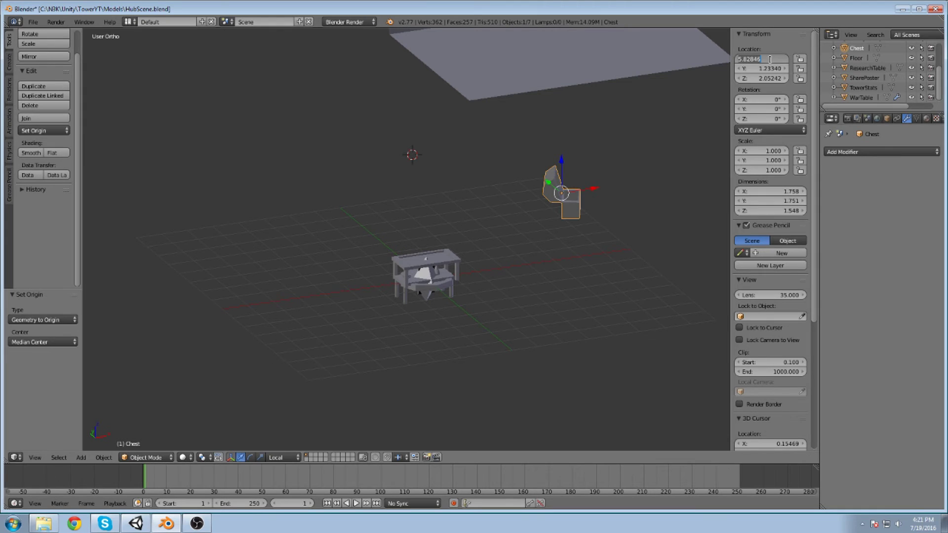
{"action": "type", "text": "0"}
{"action": "key", "text": "Tab"}
{"action": "type", "text": "0"}
{"action": "key", "text": "Tab"}
{"action": "type", "text": "0"}
{"action": "key", "text": "Return"}
Move the Floor's geometry to its origin and clear its location.
{"action": "right_click", "coordinate": [573, 85]}
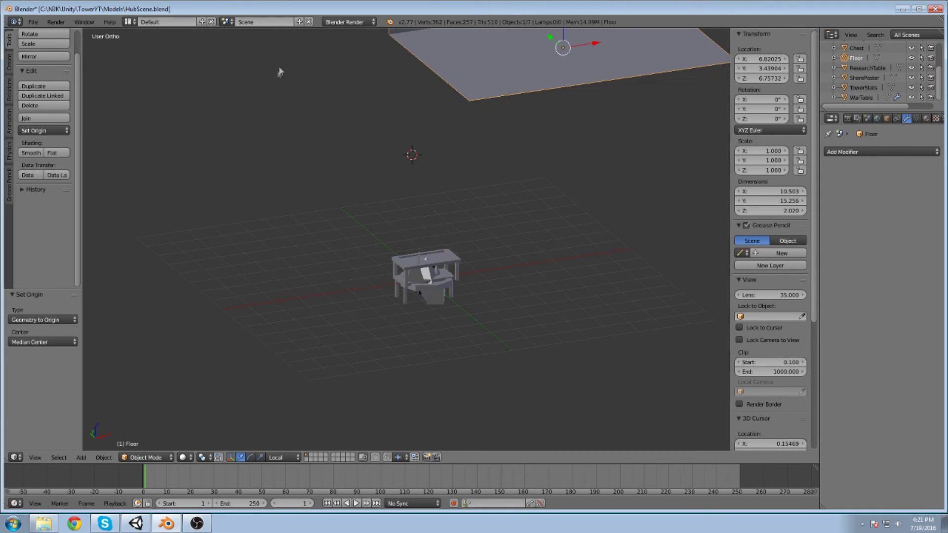
{"action": "scroll", "coordinate": [339, 71], "scroll_direction": "down", "scroll_amount": 2}
{"action": "double_click", "coordinate": [763, 59]}
{"action": "left_click", "coordinate": [43, 132]}
{"action": "left_click", "coordinate": [43, 131]}
{"action": "left_click", "coordinate": [49, 143]}
{"action": "key", "text": "alt+g"}
{"action": "scroll", "coordinate": [437, 206], "scroll_direction": "up", "scroll_amount": 5}
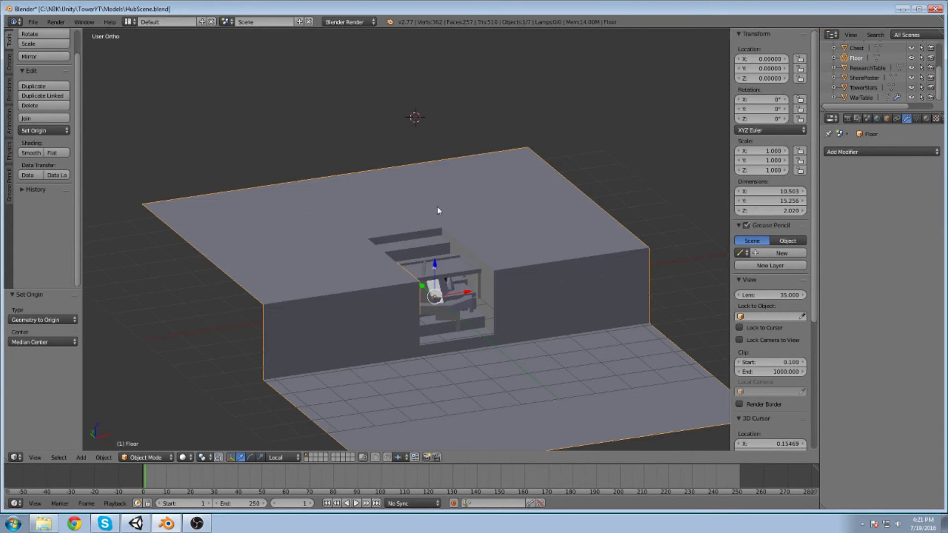
Save HubScene.blend and export the scene as FBX, overwriting HubScene.fbx in the Unity project's Artwork folder.
{"action": "scroll", "coordinate": [486, 225], "scroll_direction": "down", "scroll_amount": 6}
{"action": "middle_click_drag", "start_coordinate": [443, 239], "coordinate": [427, 240]}
{"action": "key", "text": "ctrl+s"}
{"action": "left_click", "coordinate": [428, 238]}
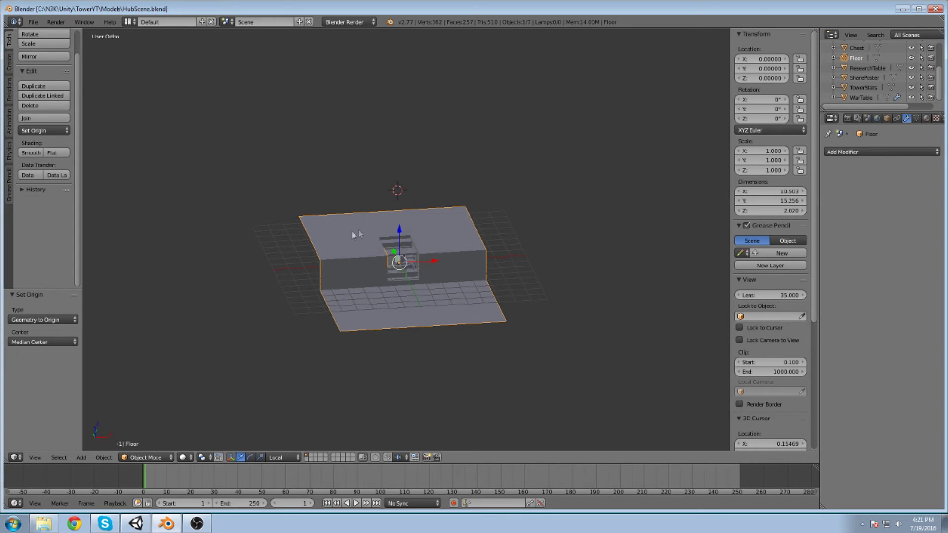
{"action": "scroll", "coordinate": [354, 212], "scroll_direction": "up", "scroll_amount": 2}
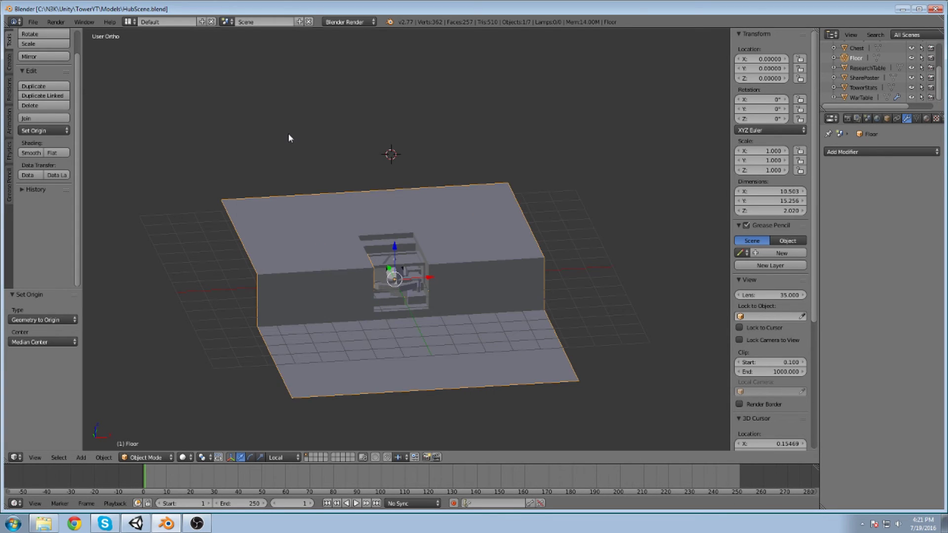
{"action": "left_click", "coordinate": [33, 21]}
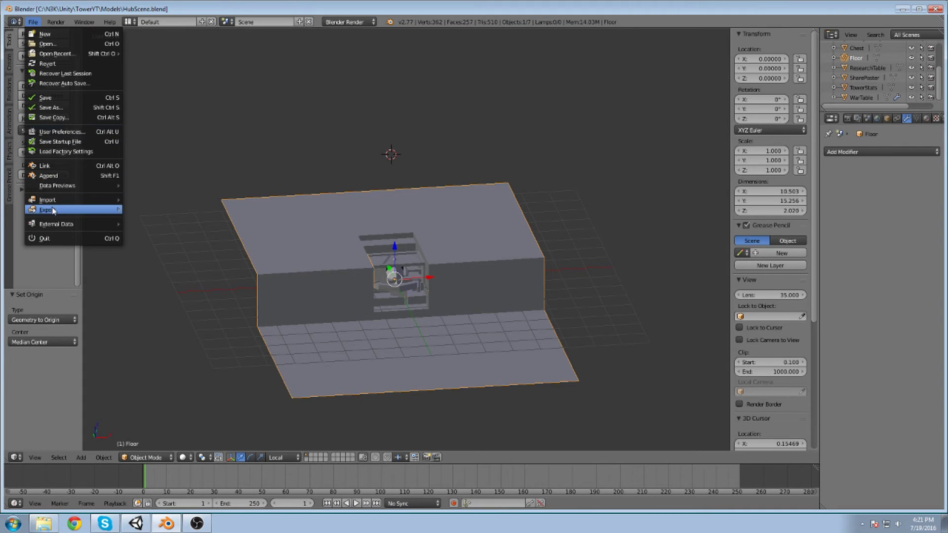
{"action": "mouse_move", "coordinate": [74, 209]}
{"action": "left_click", "coordinate": [149, 229]}
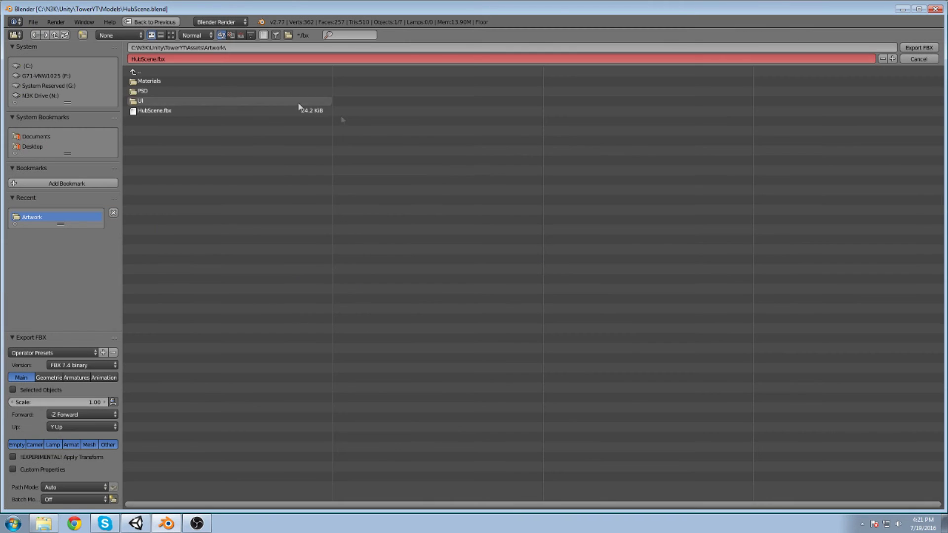
{"action": "double_click", "coordinate": [178, 107]}
Switch to Unity and open the Hub scene.
{"action": "left_click", "coordinate": [136, 524]}
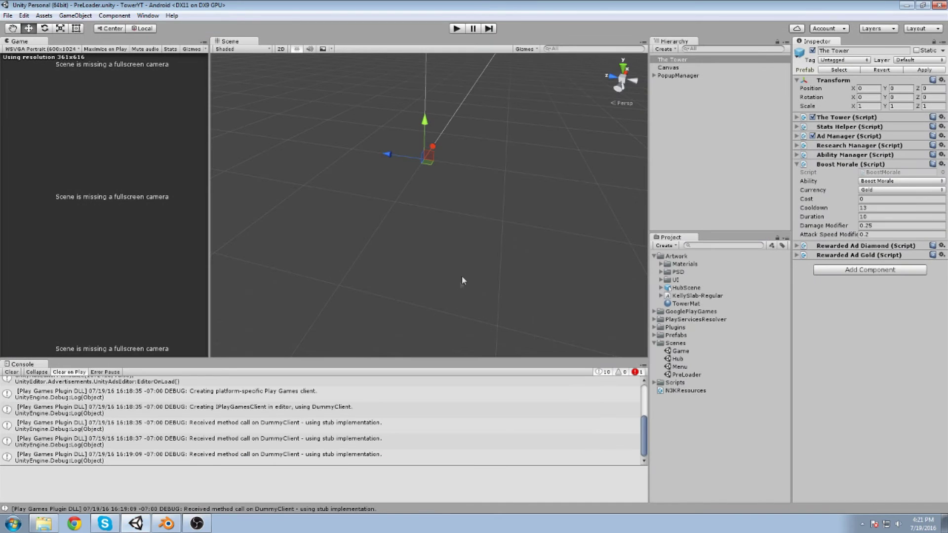
{"action": "double_click", "coordinate": [685, 367]}
{"action": "double_click", "coordinate": [678, 359]}
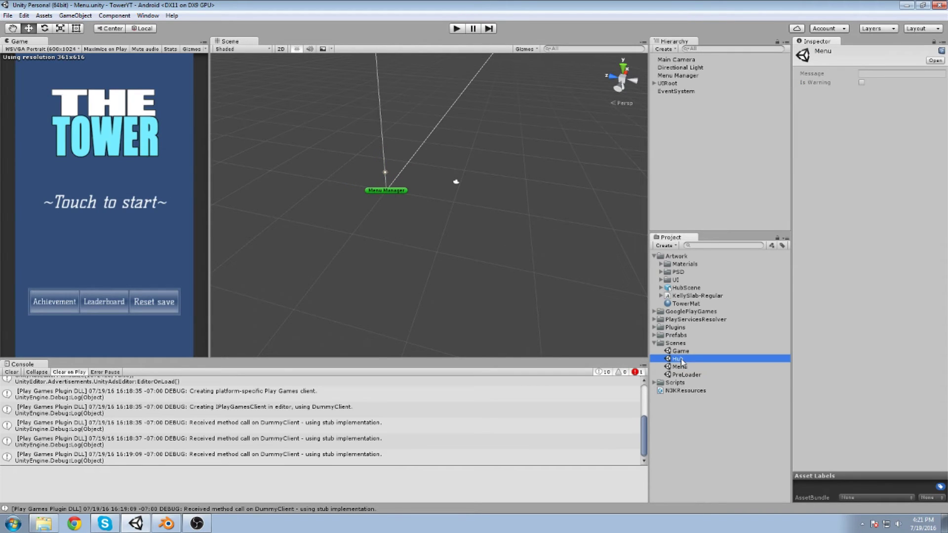
Delete the old HubScene object and add the re-exported HubScene model from Artwork to the scene hierarchy.
{"action": "left_click", "coordinate": [672, 154]}
{"action": "key", "text": "Delete"}
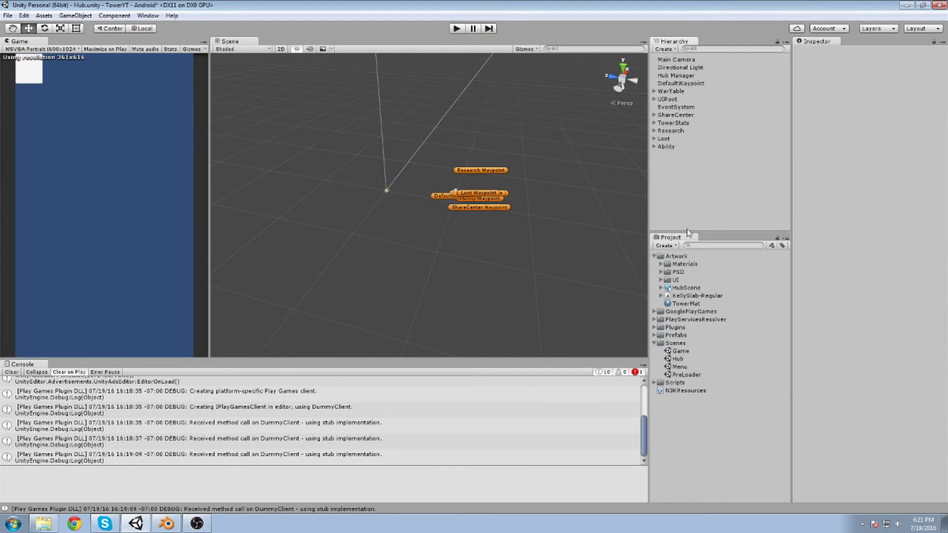
{"action": "left_click_drag", "start_coordinate": [683, 293], "coordinate": [669, 156]}
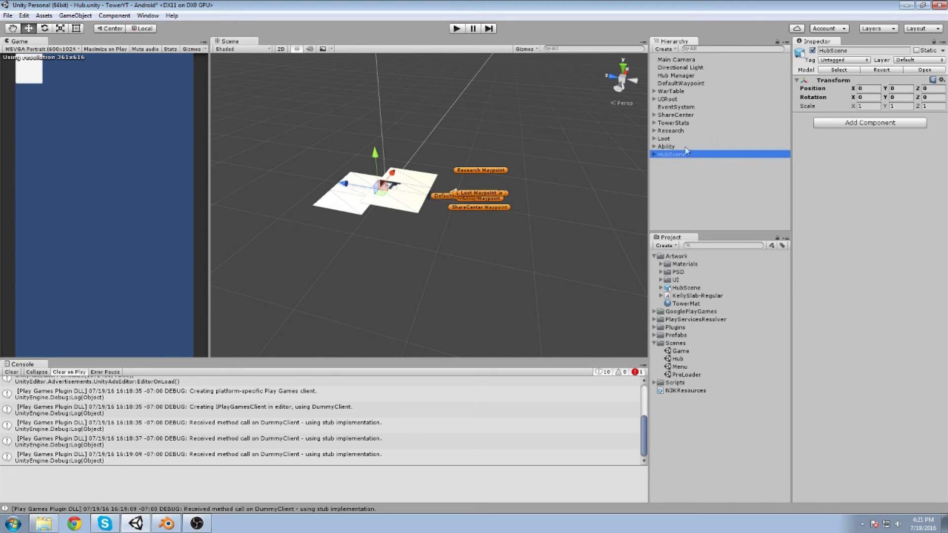
Examine where the HubScene model sits relative to the Main Camera and the waypoints.
{"action": "double_click", "coordinate": [677, 155]}
{"action": "right_click_drag", "start_coordinate": [504, 174], "coordinate": [539, 139]}
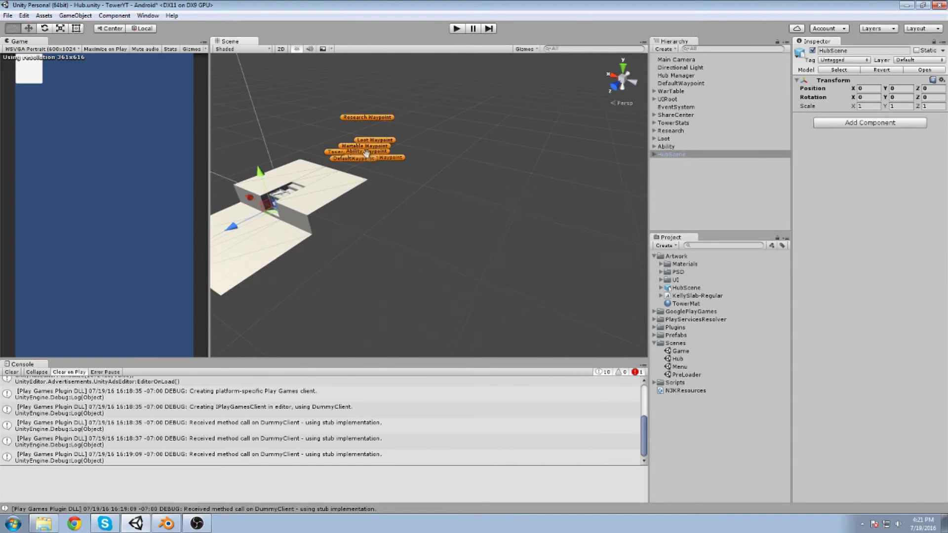
{"action": "double_click", "coordinate": [676, 59]}
{"action": "right_click_drag", "start_coordinate": [515, 182], "coordinate": [342, 170]}
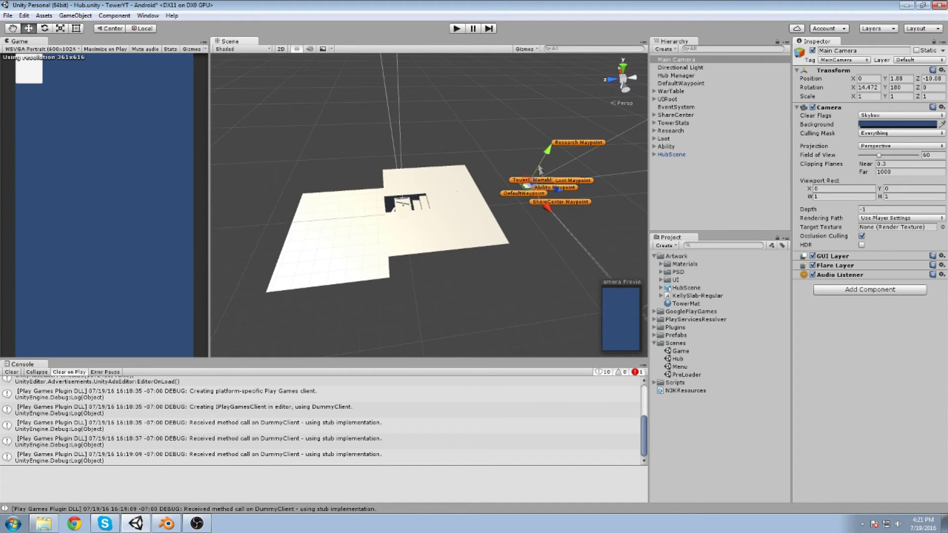
{"action": "left_click_drag", "start_coordinate": [562, 198], "coordinate": [405, 179]}
{"action": "middle_click_drag", "start_coordinate": [562, 186], "coordinate": [536, 170]}
{"action": "double_click", "coordinate": [675, 60]}
{"action": "middle_click_drag", "start_coordinate": [421, 200], "coordinate": [448, 159]}
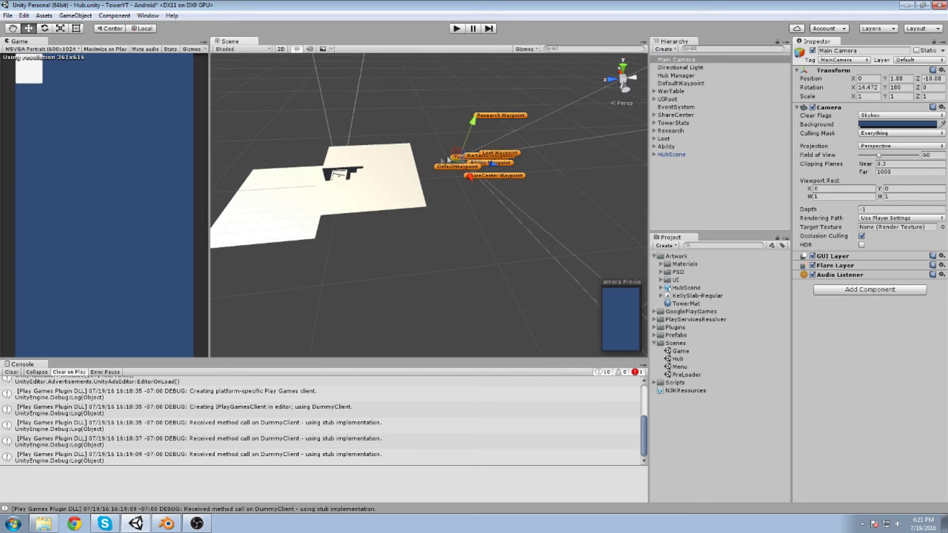
Compare the placement of DefaultWaypoint, the Main Camera and the Ability object with the HubScene model.
{"action": "left_click", "coordinate": [674, 83]}
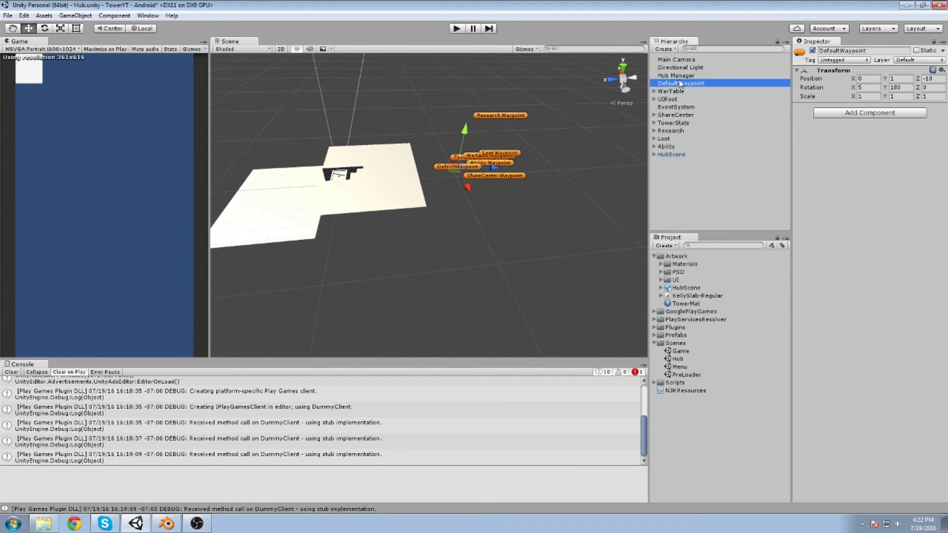
{"action": "double_click", "coordinate": [676, 84]}
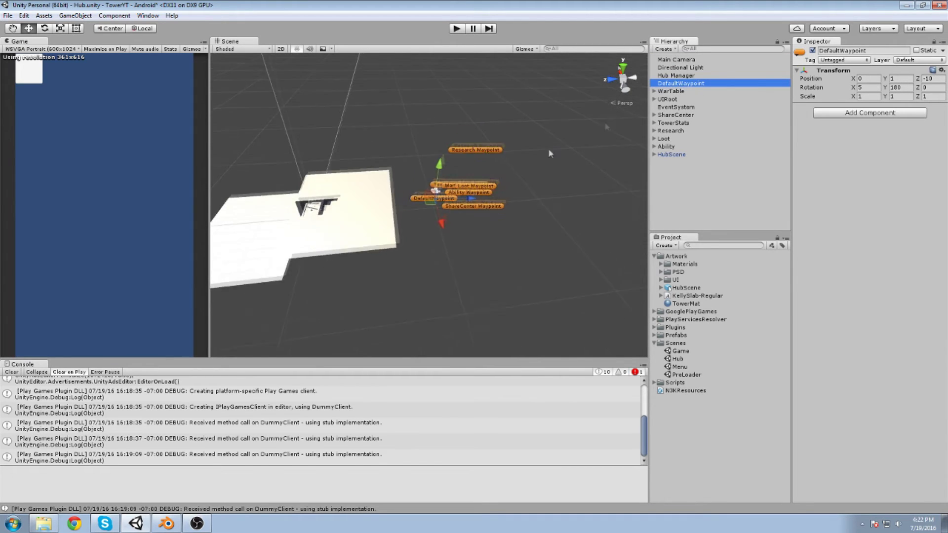
{"action": "double_click", "coordinate": [685, 60]}
{"action": "middle_click_drag", "start_coordinate": [345, 206], "coordinate": [480, 155]}
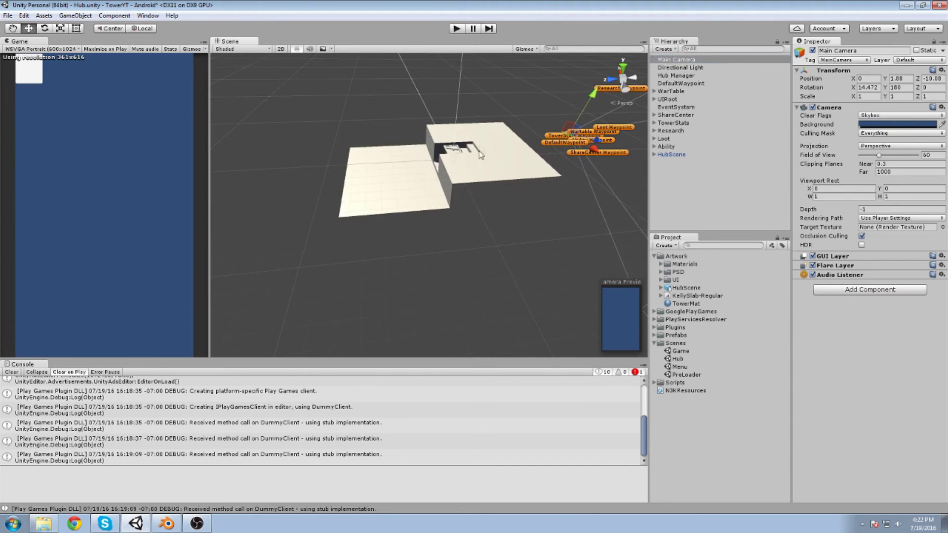
{"action": "left_click", "coordinate": [480, 154]}
{"action": "scroll", "coordinate": [602, 154], "scroll_direction": "up", "scroll_amount": 3}
{"action": "middle_click_drag", "start_coordinate": [573, 153], "coordinate": [513, 162]}
{"action": "left_click", "coordinate": [666, 146]}
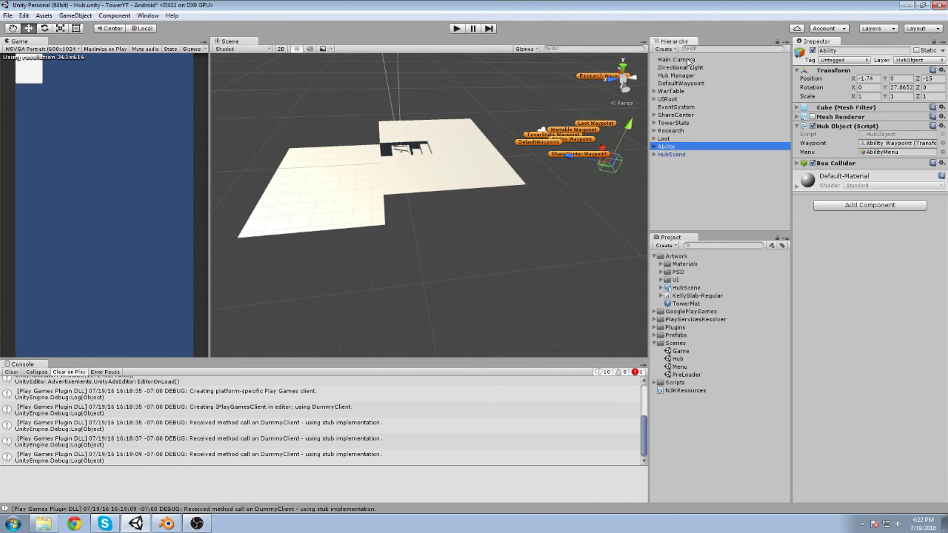
{"action": "left_click", "coordinate": [468, 171]}
{"action": "scroll", "coordinate": [467, 171], "scroll_direction": "up", "scroll_amount": 2}
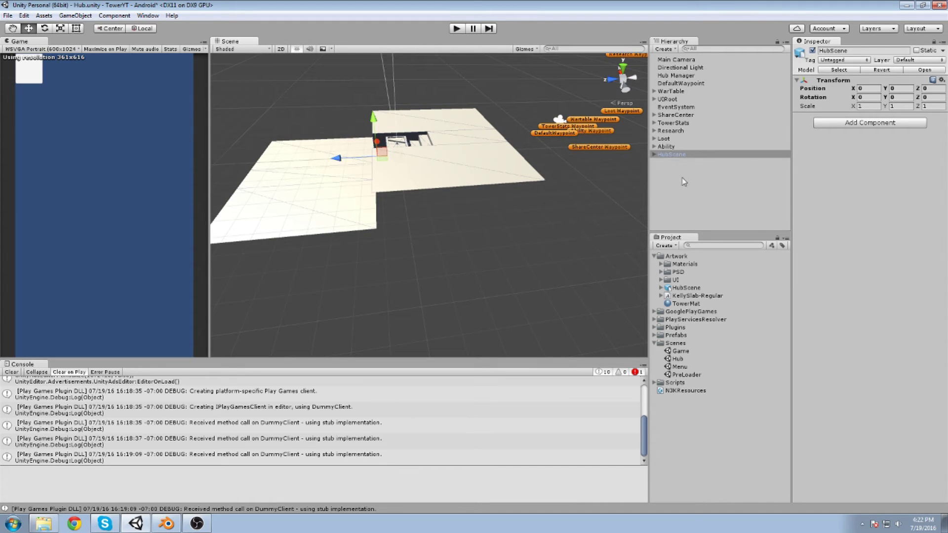
Select all child objects of HubScene, from Ability to WarTable, and lower them together to about Y -5.51.
{"action": "left_click", "coordinate": [655, 155]}
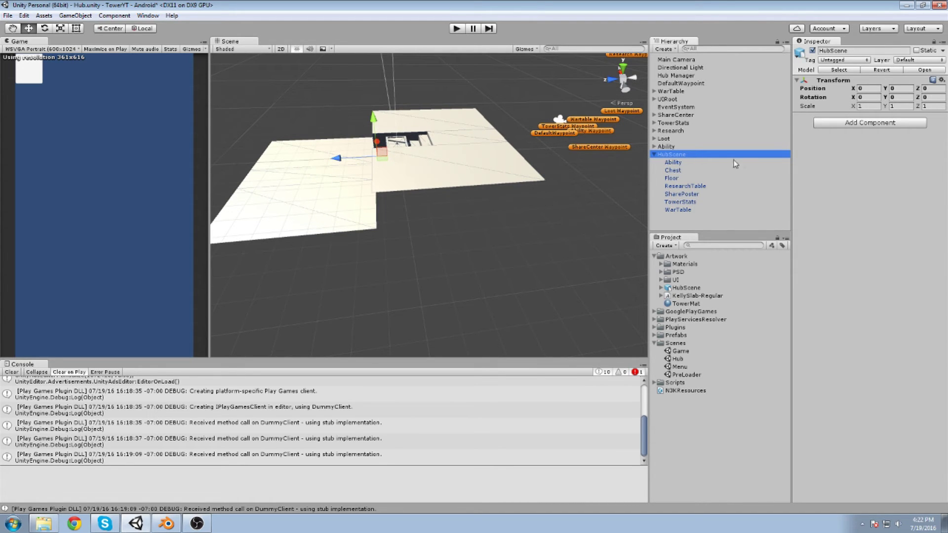
{"action": "left_click", "coordinate": [677, 162]}
{"action": "left_click", "coordinate": [684, 208], "text": "shift"}
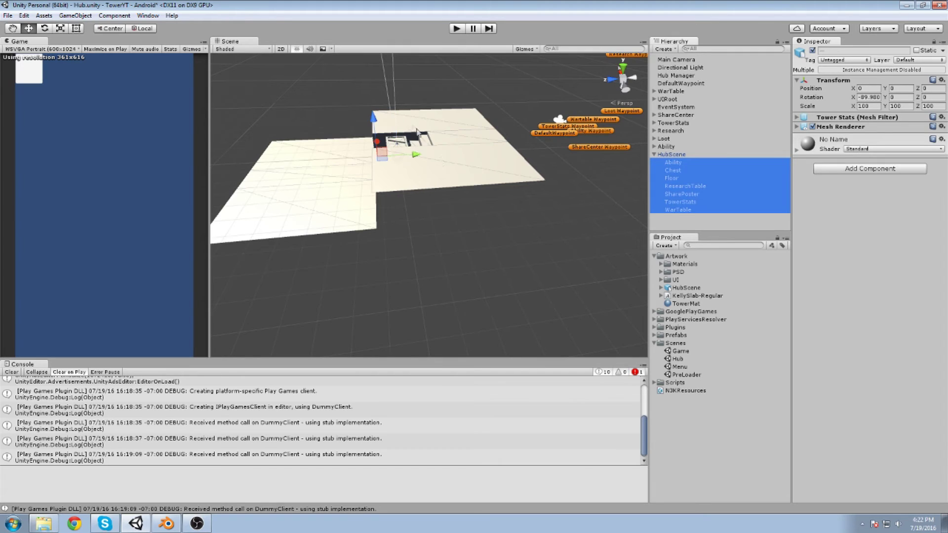
{"action": "left_click_drag", "start_coordinate": [373, 119], "coordinate": [381, 194]}
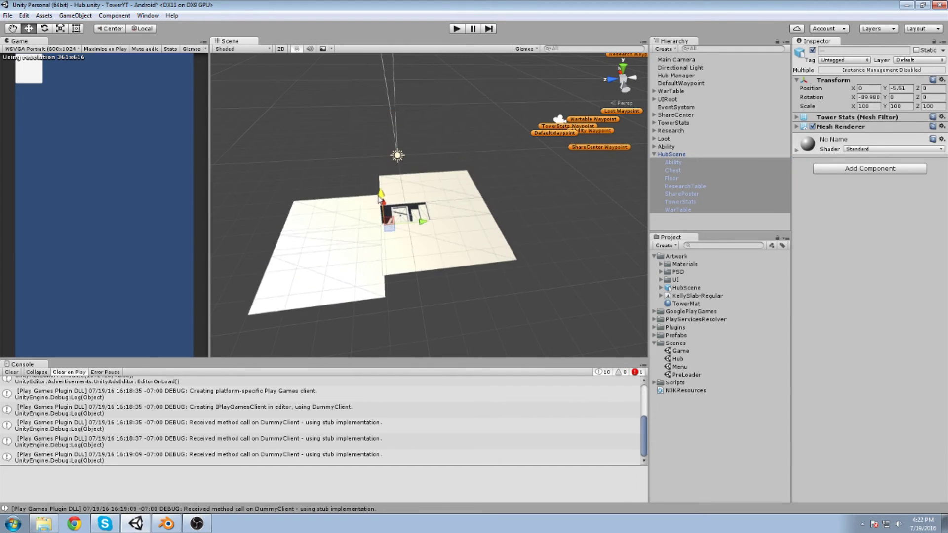
Raise the TowerStats model in HubScene, set its Y position to 0, and save the Hub scene.
{"action": "left_click", "coordinate": [678, 170]}
{"action": "double_click", "coordinate": [690, 202]}
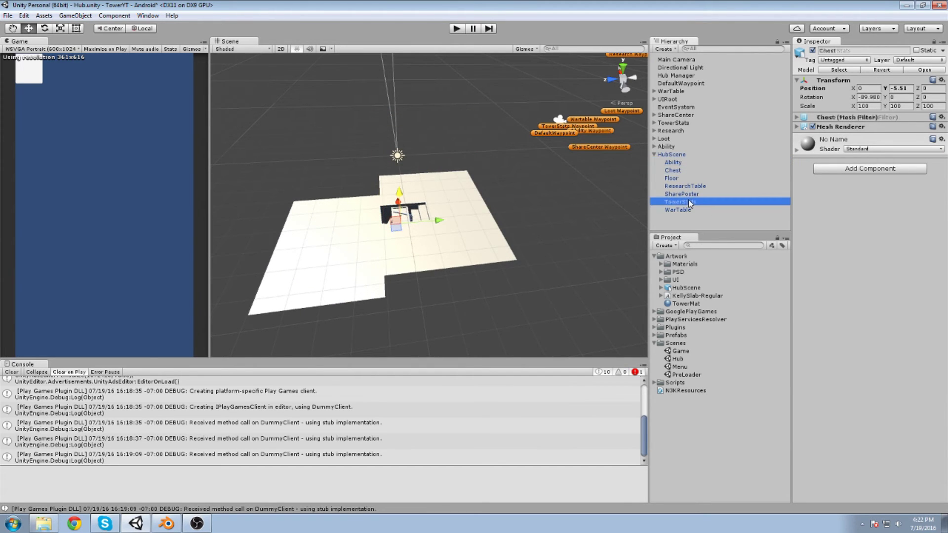
{"action": "left_click_drag", "start_coordinate": [428, 194], "coordinate": [423, 112]}
{"action": "scroll", "coordinate": [424, 114], "scroll_direction": "down", "scroll_amount": 10}
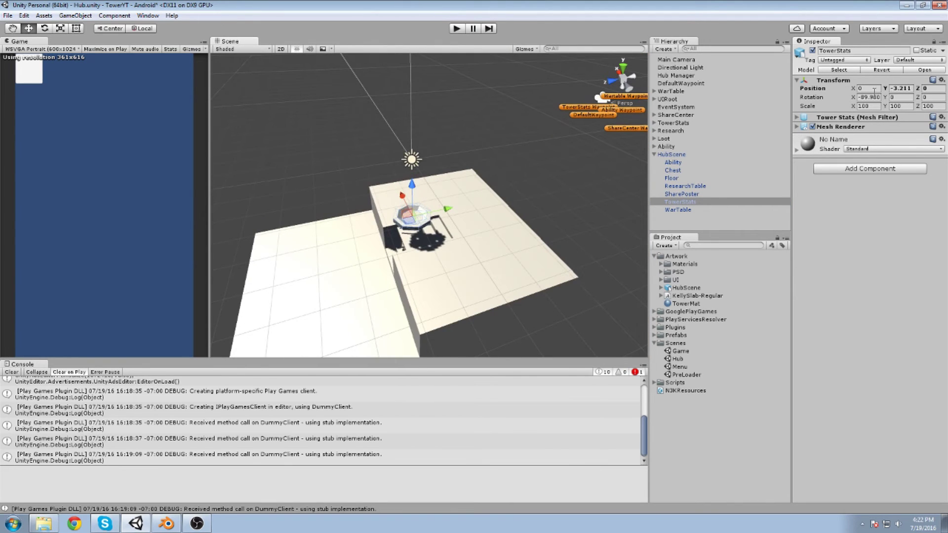
{"action": "left_click", "coordinate": [903, 88]}
{"action": "type", "text": "0"}
{"action": "left_click_drag", "start_coordinate": [441, 144], "coordinate": [414, 163], "text": "alt"}
{"action": "key", "text": "ctrl+s"}
Open the PreLoader scene, run the game and start it to reach the Hub scene.
{"action": "double_click", "coordinate": [689, 375]}
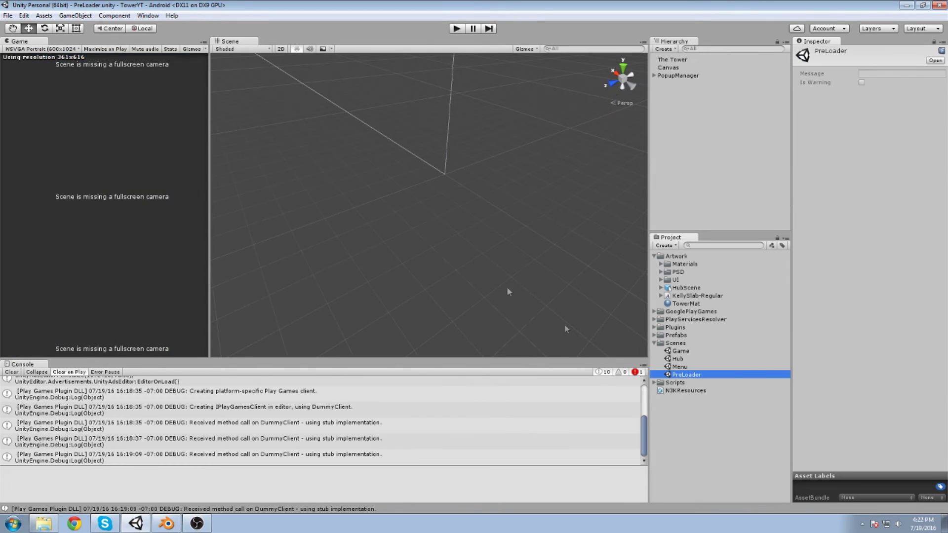
{"action": "left_click", "coordinate": [458, 30]}
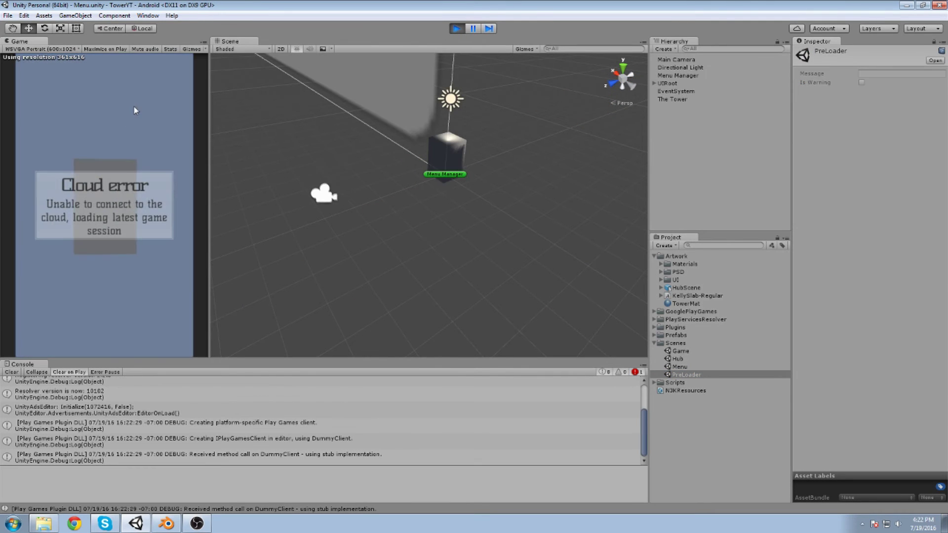
{"action": "left_click", "coordinate": [129, 216]}
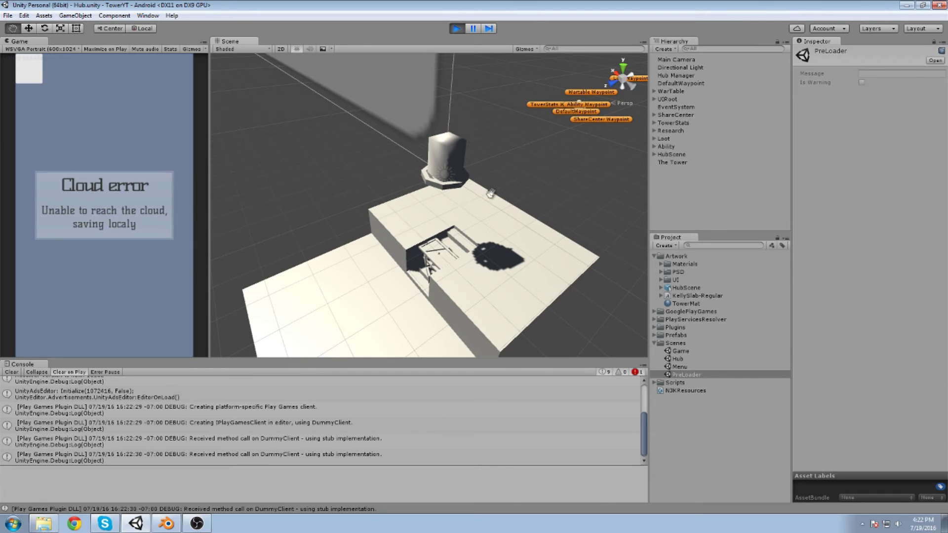
Examine how The Tower fits the TowerStats base in the running Hub scene, and stop the game.
{"action": "middle_click_drag", "start_coordinate": [491, 193], "coordinate": [462, 220]}
{"action": "scroll", "coordinate": [461, 220], "scroll_direction": "up", "scroll_amount": 2}
{"action": "left_click", "coordinate": [431, 218]}
{"action": "scroll", "coordinate": [466, 233], "scroll_direction": "up", "scroll_amount": 2}
{"action": "left_click", "coordinate": [440, 260]}
{"action": "left_click_drag", "start_coordinate": [440, 260], "coordinate": [427, 168], "text": "alt"}
{"action": "left_click", "coordinate": [499, 218]}
{"action": "left_click", "coordinate": [425, 165]}
{"action": "scroll", "coordinate": [426, 164], "scroll_direction": "up", "scroll_amount": 1}
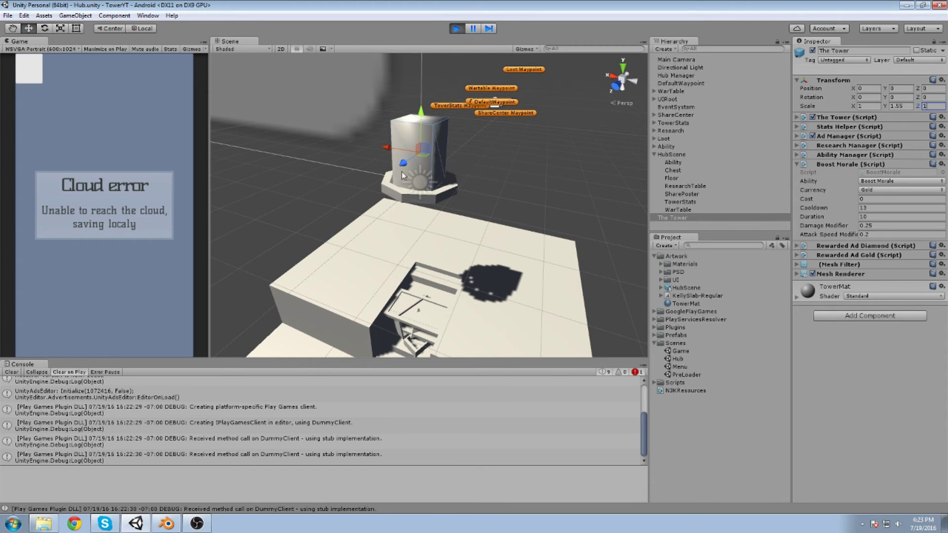
{"action": "left_click", "coordinate": [458, 33]}
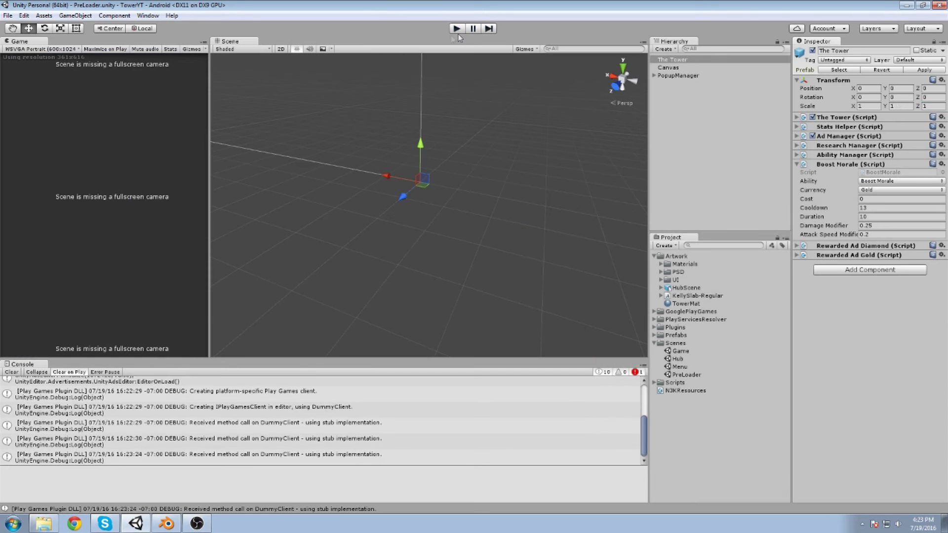
Reopen the Hub scene and scale the TowerStats base uniformly to about 149.
{"action": "double_click", "coordinate": [678, 359]}
{"action": "left_click", "coordinate": [419, 207]}
{"action": "key", "text": "r"}
{"action": "left_click_drag", "start_coordinate": [419, 207], "coordinate": [431, 192]}
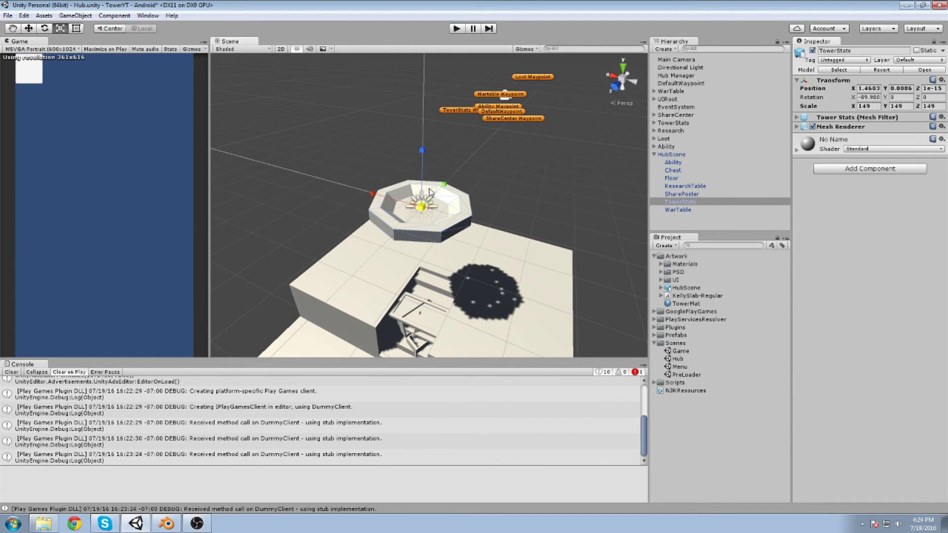
Run the game from the PreLoader scene, check how The Tower sits inside the enlarged base, and stop the game.
{"action": "double_click", "coordinate": [692, 375]}
{"action": "left_click", "coordinate": [459, 28]}
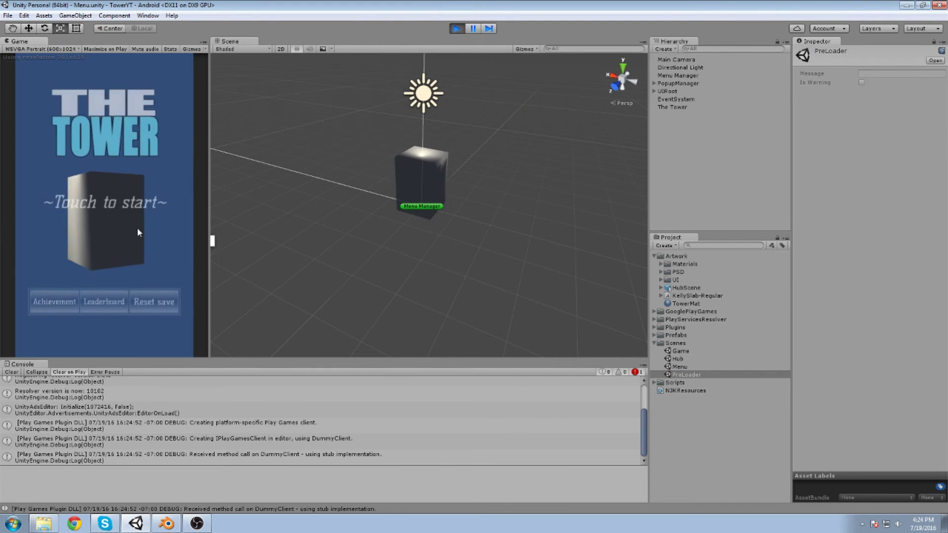
{"action": "left_click", "coordinate": [139, 231]}
{"action": "scroll", "coordinate": [464, 220], "scroll_direction": "down", "scroll_amount": 1}
{"action": "left_click_drag", "start_coordinate": [480, 210], "coordinate": [493, 191], "text": "alt"}
{"action": "middle_click_drag", "start_coordinate": [493, 190], "coordinate": [425, 163]}
{"action": "scroll", "coordinate": [421, 232], "scroll_direction": "up", "scroll_amount": 3}
{"action": "left_click", "coordinate": [420, 232]}
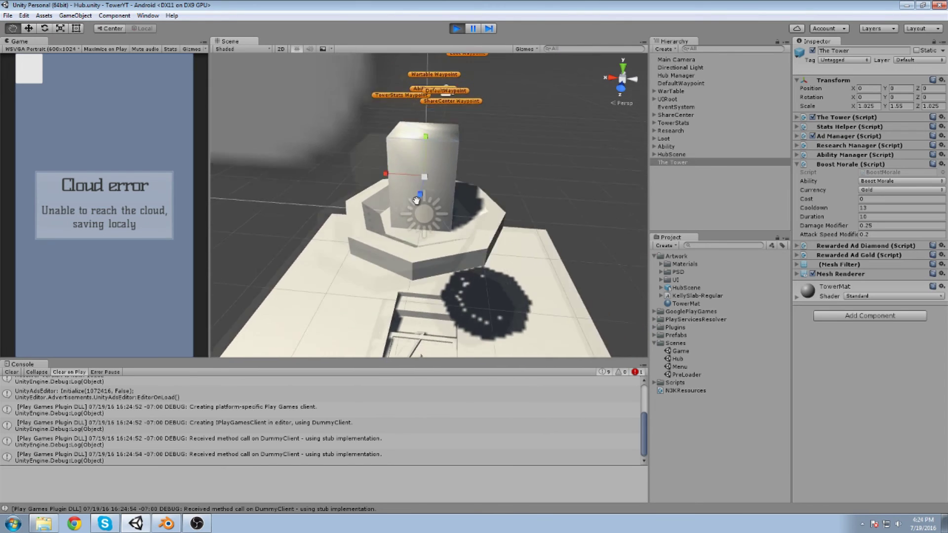
{"action": "left_click_drag", "start_coordinate": [426, 163], "coordinate": [353, 193], "text": "alt"}
{"action": "middle_click_drag", "start_coordinate": [373, 240], "coordinate": [415, 185]}
{"action": "left_click", "coordinate": [456, 28]}
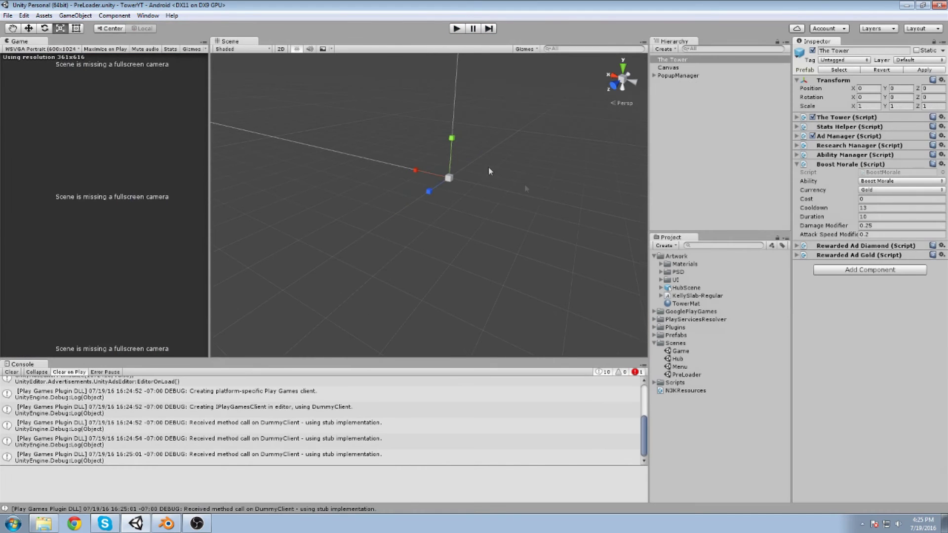
Reopen the Hub scene and move HubScene's Floor to about Y -1.2 and Z 4.61.
{"action": "double_click", "coordinate": [678, 359]}
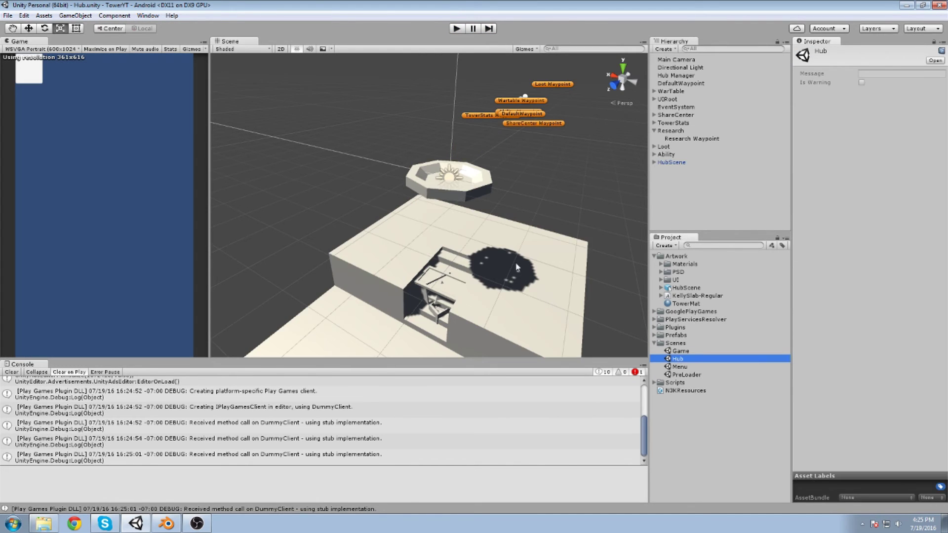
{"action": "right_click_drag", "start_coordinate": [528, 253], "coordinate": [376, 252]}
{"action": "key", "text": "d"}
{"action": "left_click", "coordinate": [688, 163]}
{"action": "left_click", "coordinate": [654, 162]}
{"action": "left_click", "coordinate": [688, 171]}
{"action": "left_click", "coordinate": [682, 186]}
{"action": "key", "text": "w"}
{"action": "left_click_drag", "start_coordinate": [493, 256], "coordinate": [415, 177]}
{"action": "left_click_drag", "start_coordinate": [460, 200], "coordinate": [358, 162]}
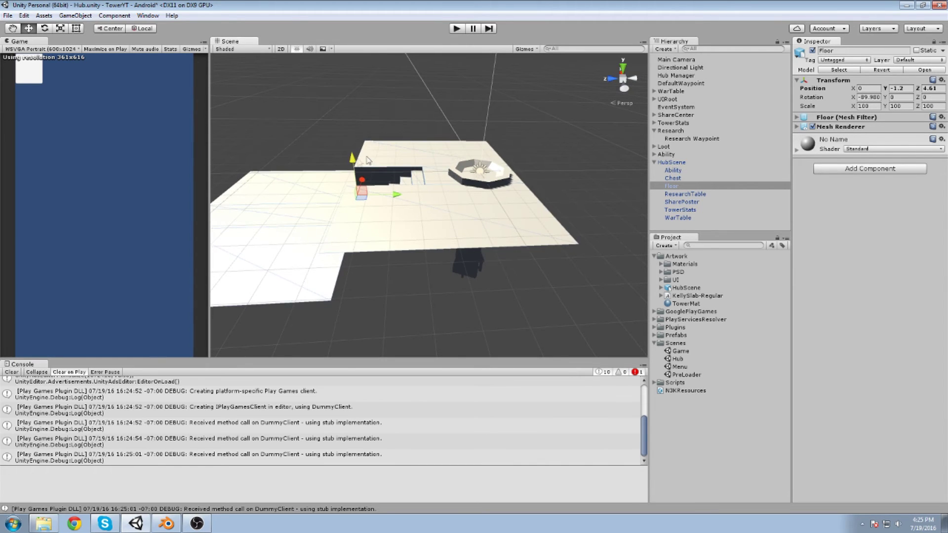
Move the Main Camera in front of the stairs, at about Y 1.98 and Z 15.11, with an X rotation of about 13.69.
{"action": "scroll", "coordinate": [358, 162], "scroll_direction": "down", "scroll_amount": 8}
{"action": "left_click", "coordinate": [707, 60]}
{"action": "left_click_drag", "start_coordinate": [575, 186], "coordinate": [328, 173]}
{"action": "left_click_drag", "start_coordinate": [233, 65], "coordinate": [232, 158]}
{"action": "left_click_drag", "start_coordinate": [288, 181], "coordinate": [335, 189]}
{"action": "mouse_move", "coordinate": [297, 150]}
{"action": "left_mouse_down"}
{"action": "mouse_move", "coordinate": [317, 149]}
{"action": "mouse_move", "coordinate": [297, 146]}
{"action": "left_mouse_up"}
{"action": "key", "text": "e"}
{"action": "key", "text": "w"}
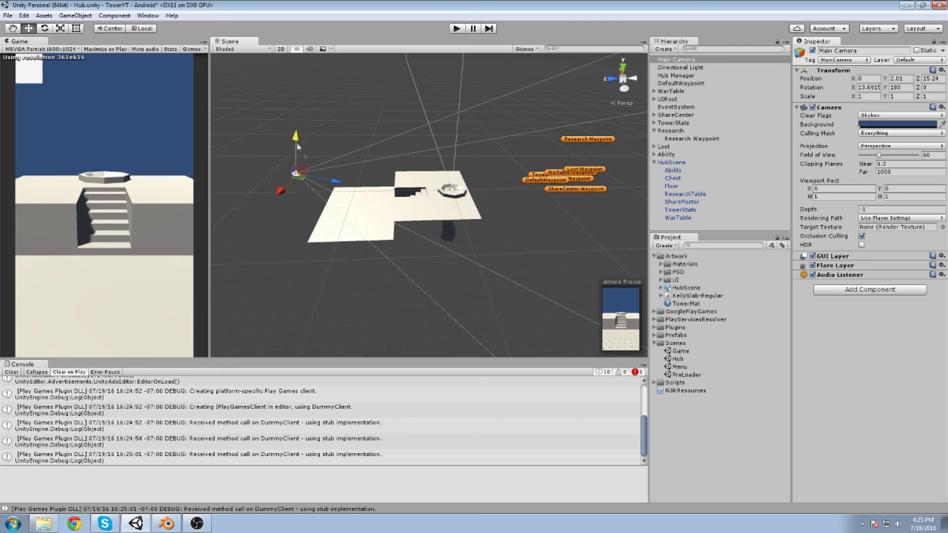
{"action": "left_click_drag", "start_coordinate": [334, 181], "coordinate": [336, 183]}
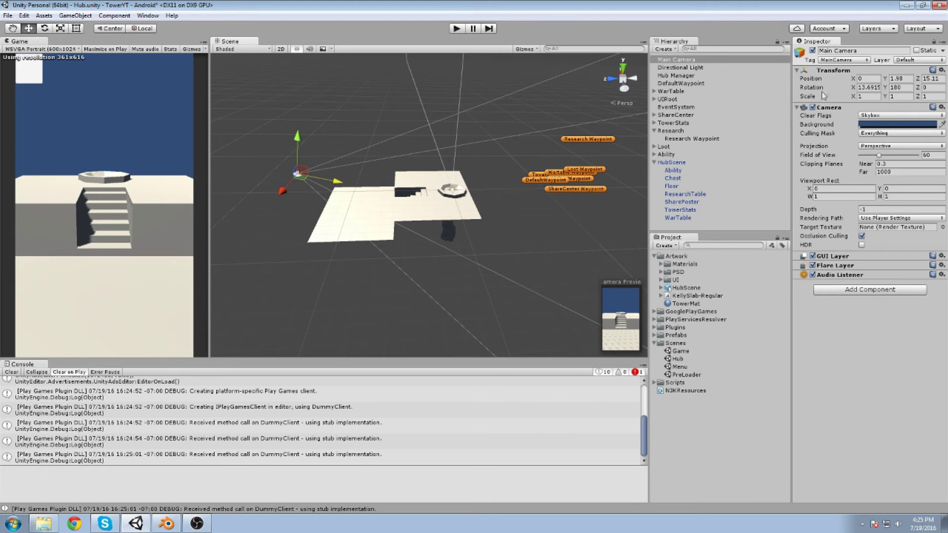
Copy the Main Camera's Transform component and paste its values onto DefaultWaypoint.
{"action": "right_click", "coordinate": [839, 70]}
{"action": "left_click", "coordinate": [878, 112]}
{"action": "left_click", "coordinate": [673, 84]}
{"action": "right_click", "coordinate": [838, 75]}
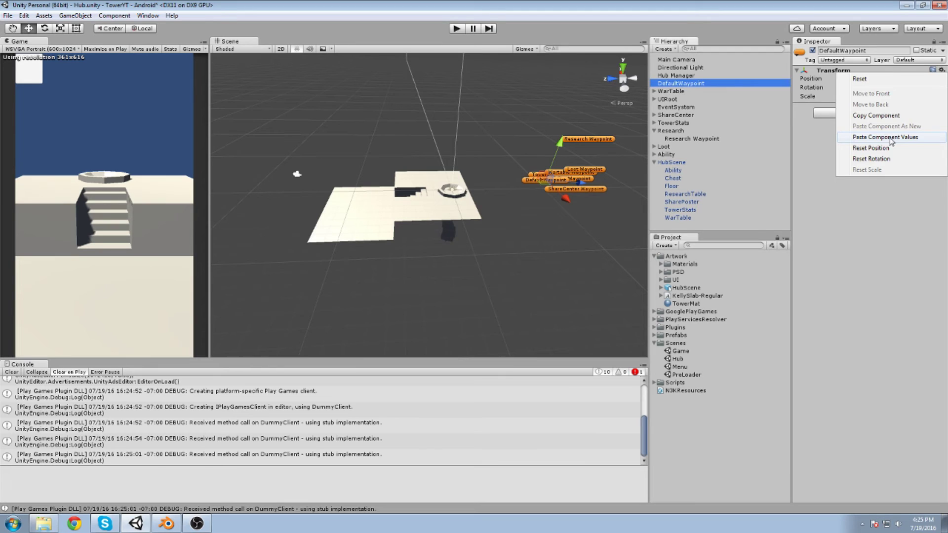
{"action": "left_click", "coordinate": [890, 139]}
{"action": "middle_click_drag", "start_coordinate": [395, 218], "coordinate": [452, 238]}
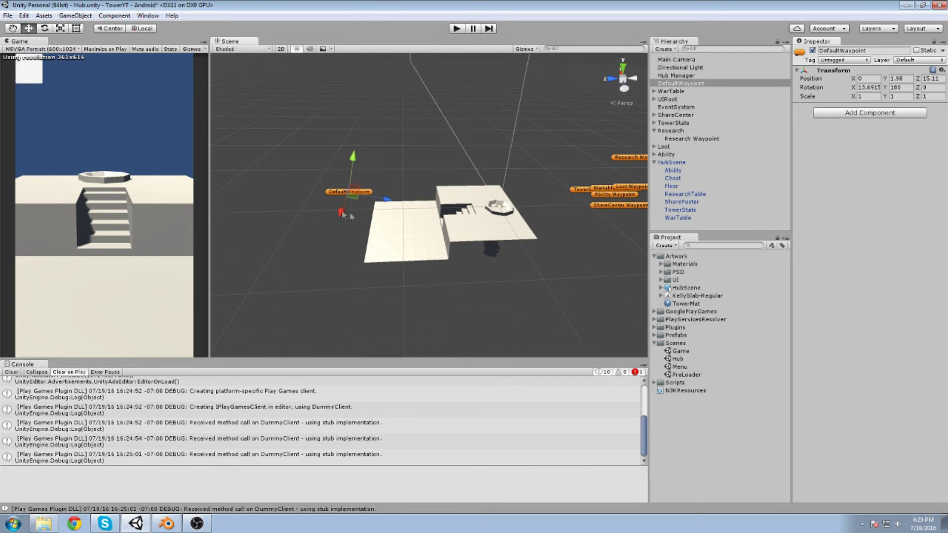
{"action": "scroll", "coordinate": [344, 172], "scroll_direction": "up", "scroll_amount": 3}
{"action": "scroll", "coordinate": [345, 171], "scroll_direction": "down", "scroll_amount": 4}
Run the game from the PreLoader scene, check the tower in the new Hub camera view, and stop the game.
{"action": "double_click", "coordinate": [688, 376]}
{"action": "left_click", "coordinate": [488, 280]}
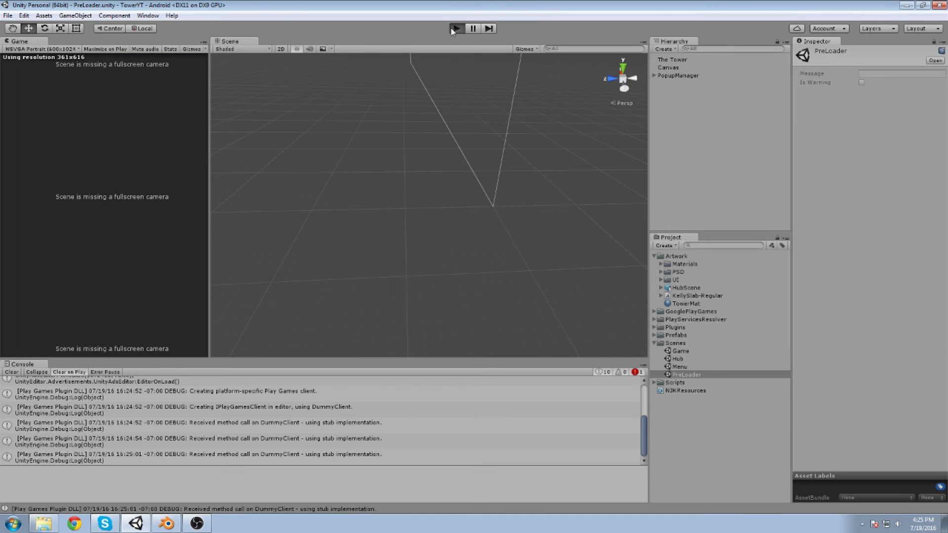
{"action": "left_click", "coordinate": [456, 29]}
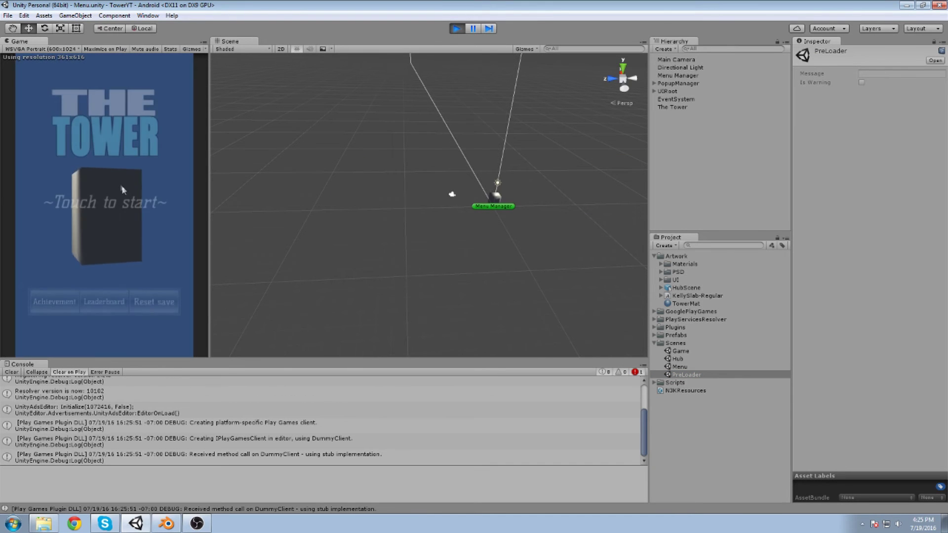
{"action": "left_click", "coordinate": [155, 199]}
{"action": "left_click", "coordinate": [150, 198]}
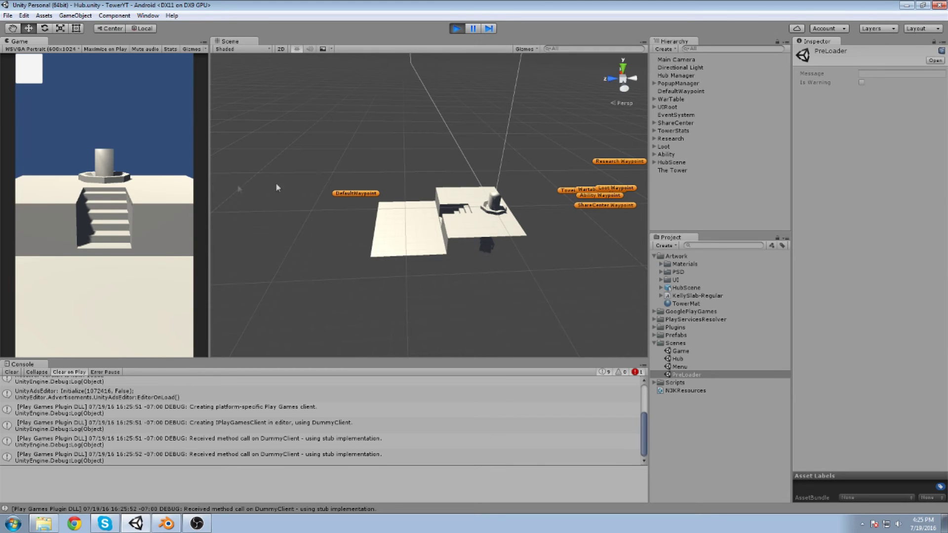
{"action": "left_click", "coordinate": [499, 205]}
{"action": "key", "text": "f"}
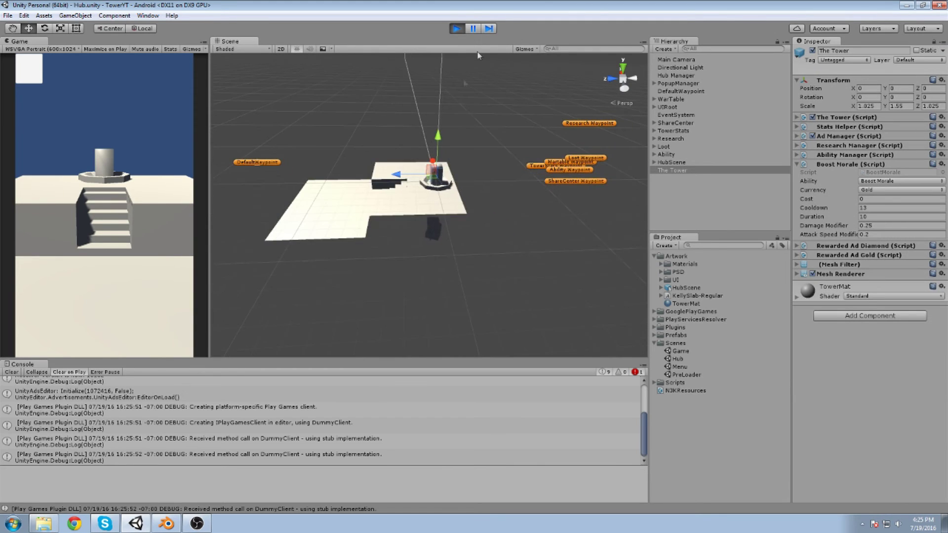
{"action": "left_click", "coordinate": [457, 28]}
Reopen the Hub scene and inspect the WarTable object's children and components.
{"action": "double_click", "coordinate": [680, 360]}
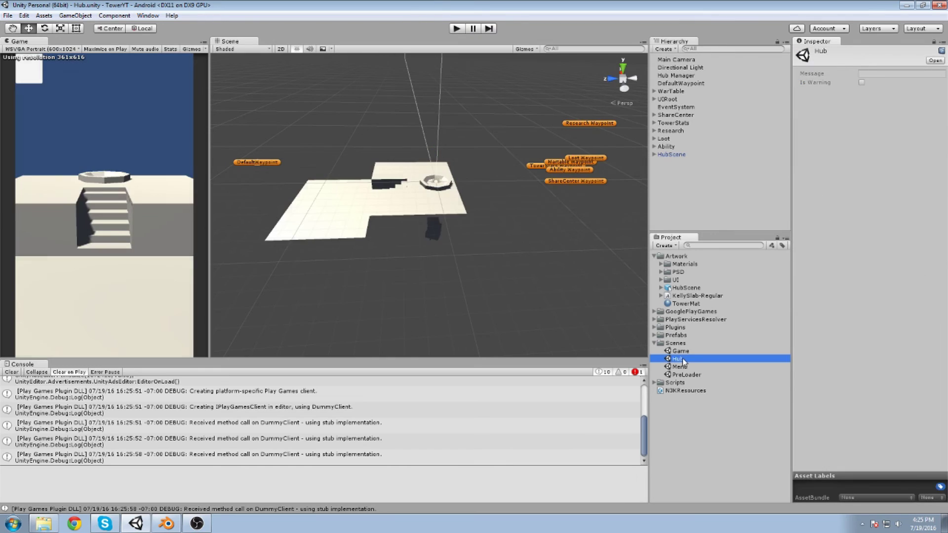
{"action": "left_click", "coordinate": [654, 92]}
{"action": "left_click", "coordinate": [671, 91]}
{"action": "left_click", "coordinate": [654, 92]}
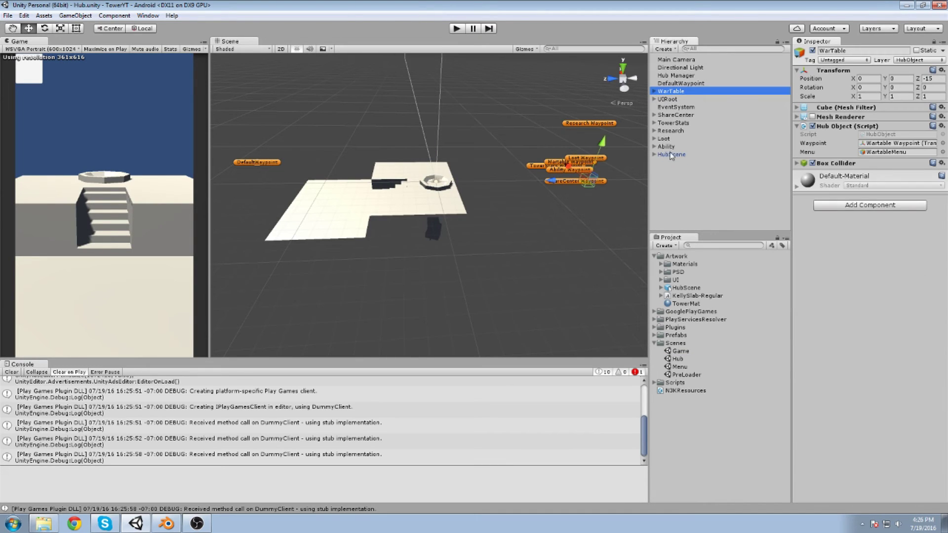
Place HubScene's Ability model on the upper floor beside the stairs, at about X 2.18, Y 0.66, Z 4.37.
{"action": "left_click", "coordinate": [671, 155]}
{"action": "left_click", "coordinate": [654, 155]}
{"action": "double_click", "coordinate": [673, 162]}
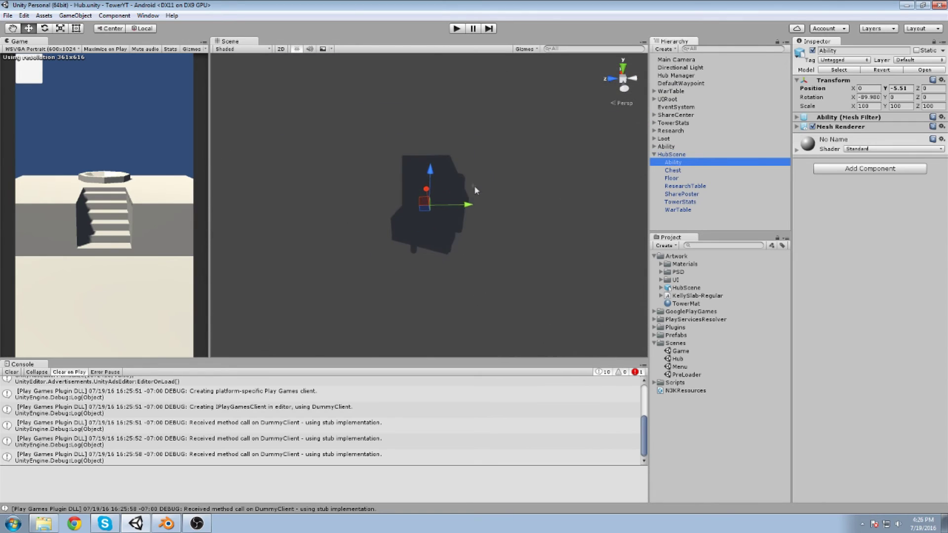
{"action": "scroll", "coordinate": [474, 185], "scroll_direction": "down", "scroll_amount": 8}
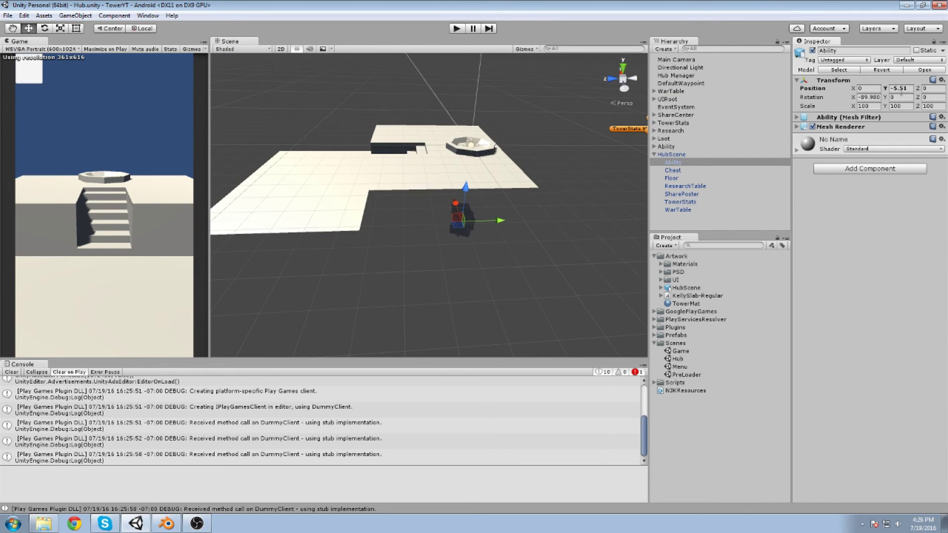
{"action": "type", "text": "2"}
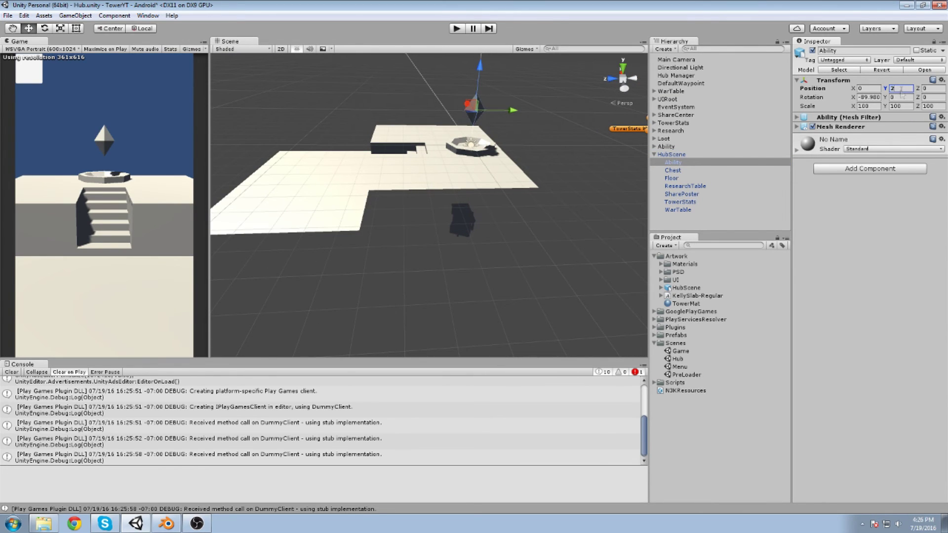
{"action": "key", "text": "BackSpace"}
{"action": "type", "text": "0"}
{"action": "left_click_drag", "start_coordinate": [512, 147], "coordinate": [494, 193], "text": "ctrl"}
{"action": "mouse_move", "coordinate": [390, 173]}
{"action": "left_mouse_down", "text": "ctrl"}
{"action": "mouse_move", "coordinate": [371, 152]}
{"action": "mouse_move", "coordinate": [387, 123]}
{"action": "mouse_move", "coordinate": [378, 167]}
{"action": "left_mouse_up", "text": "ctrl"}
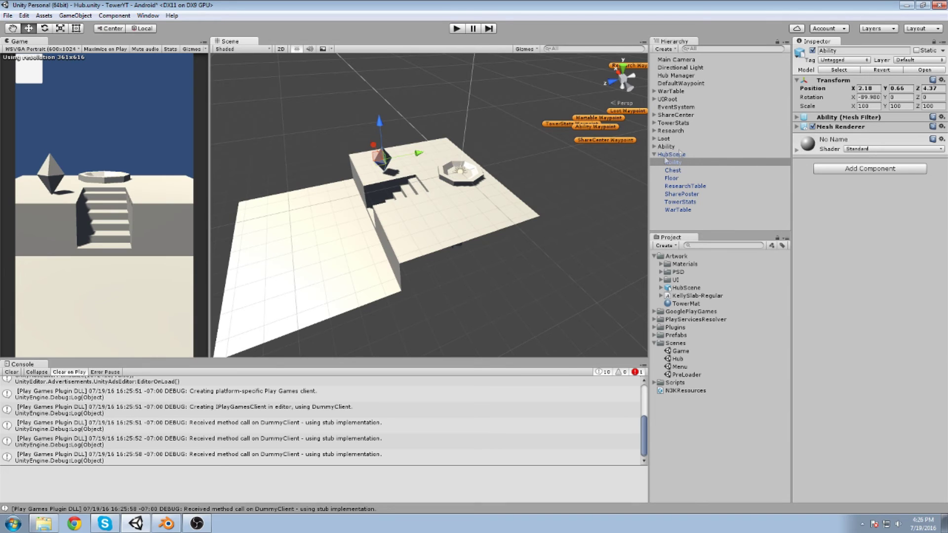
Place HubScene's Chest on the lower floor beside the stairs, at about X -1.74, Y -1.33, Z 7.15, and rotate it to Y 105.
{"action": "left_click_drag", "start_coordinate": [375, 148], "coordinate": [373, 148]}
{"action": "left_click", "coordinate": [673, 171]}
{"action": "left_click_drag", "start_coordinate": [491, 222], "coordinate": [452, 222]}
{"action": "middle_click_drag", "start_coordinate": [451, 223], "coordinate": [537, 225]}
{"action": "left_click_drag", "start_coordinate": [437, 227], "coordinate": [499, 257]}
{"action": "key", "text": "e"}
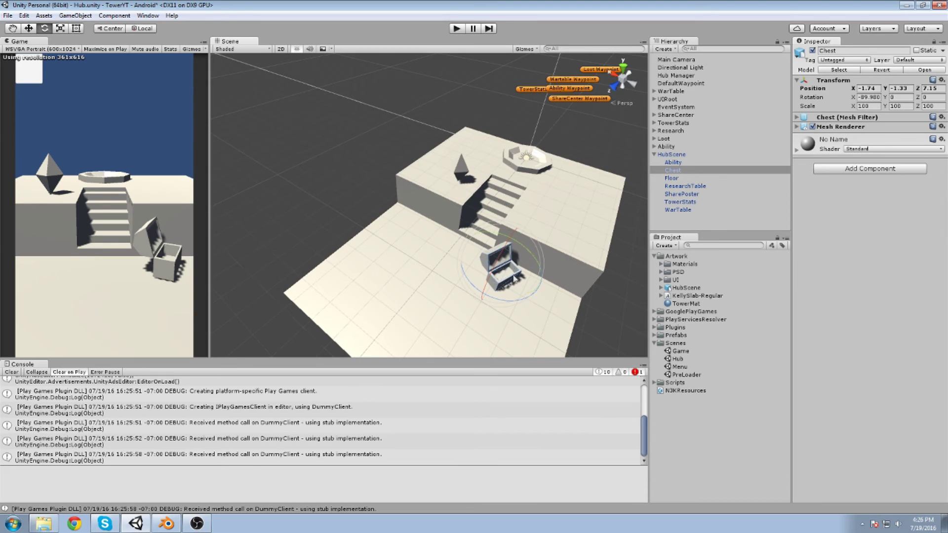
{"action": "left_click_drag", "start_coordinate": [511, 303], "coordinate": [349, 261]}
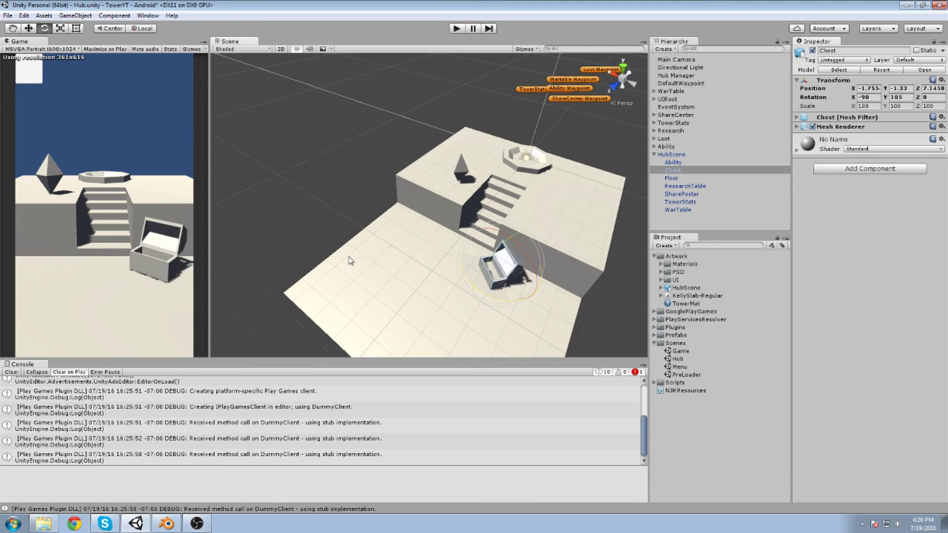
Adjust the Chest's position on the lower floor to about X -1.96, Y -1.5, Z 7.01.
{"action": "key", "text": "w"}
{"action": "left_click_drag", "start_coordinate": [532, 288], "coordinate": [533, 288]}
{"action": "left_click_drag", "start_coordinate": [507, 238], "coordinate": [506, 245]}
{"action": "left_click_drag", "start_coordinate": [500, 279], "coordinate": [507, 280]}
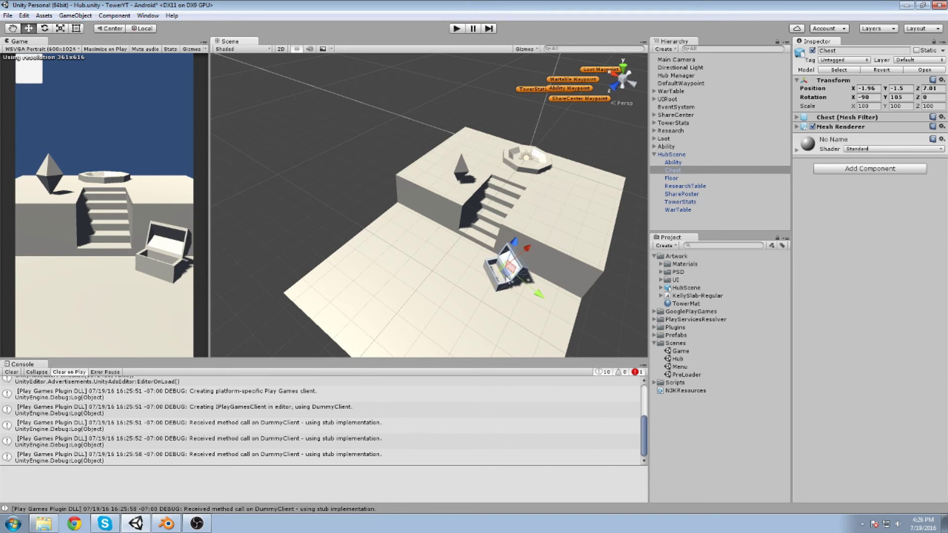
Move HubScene's ResearchTable onto the upper floor beside the stairs, at about X -2.38, Y 0.45, Z 5.16.
{"action": "left_click", "coordinate": [684, 185]}
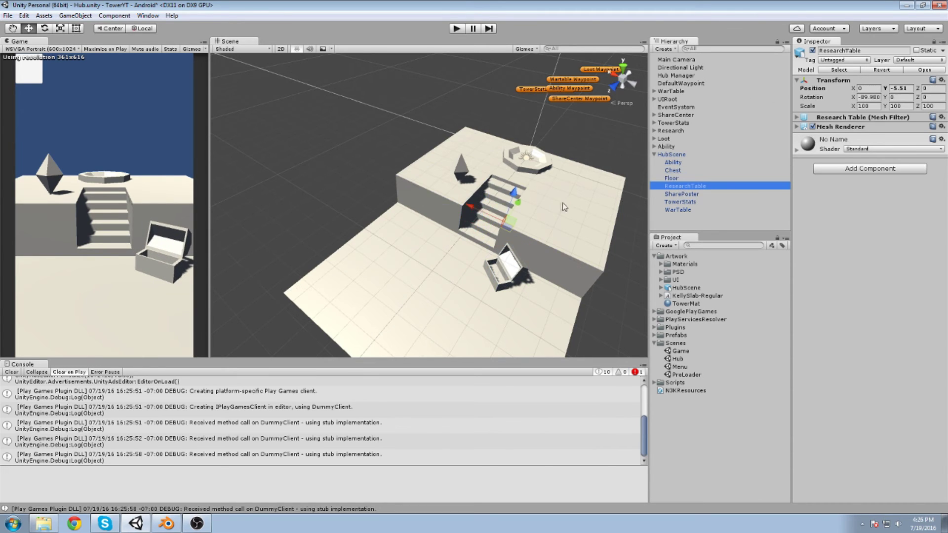
{"action": "left_click_drag", "start_coordinate": [512, 202], "coordinate": [551, 216]}
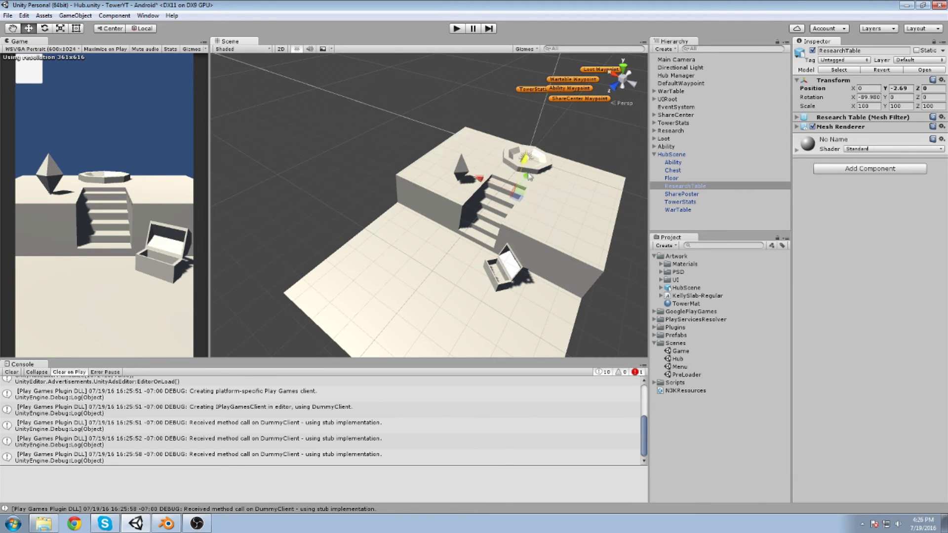
{"action": "left_click_drag", "start_coordinate": [527, 159], "coordinate": [514, 212]}
{"action": "left_click_drag", "start_coordinate": [514, 232], "coordinate": [544, 234], "text": "alt"}
{"action": "left_click_drag", "start_coordinate": [478, 192], "coordinate": [522, 194]}
{"action": "middle_click_drag", "start_coordinate": [522, 194], "coordinate": [494, 222]}
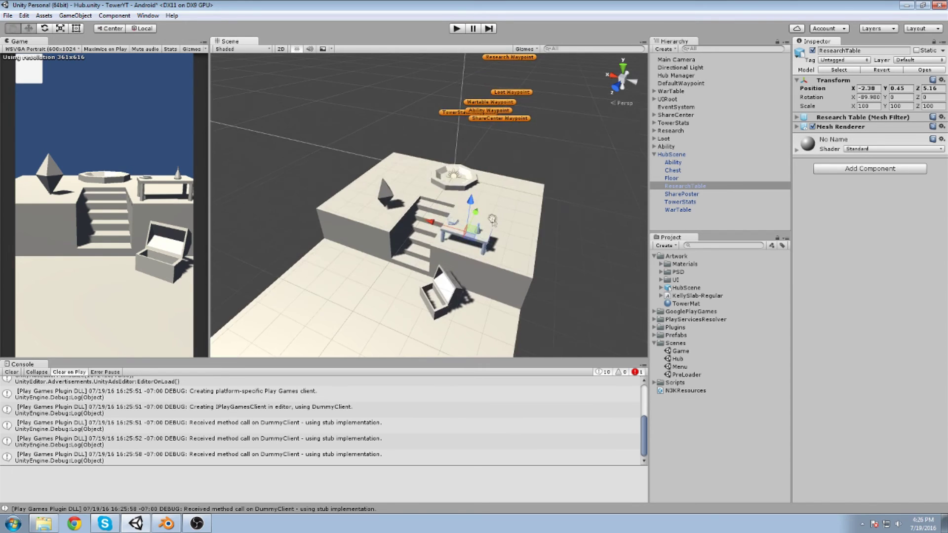
Rotate the ResearchTable to Y -90 and shift it on the upper floor to about X -2.73, Z 4.49.
{"action": "scroll", "coordinate": [496, 223], "scroll_direction": "up", "scroll_amount": 2}
{"action": "key", "text": "e"}
{"action": "left_click_drag", "start_coordinate": [473, 266], "coordinate": [615, 237]}
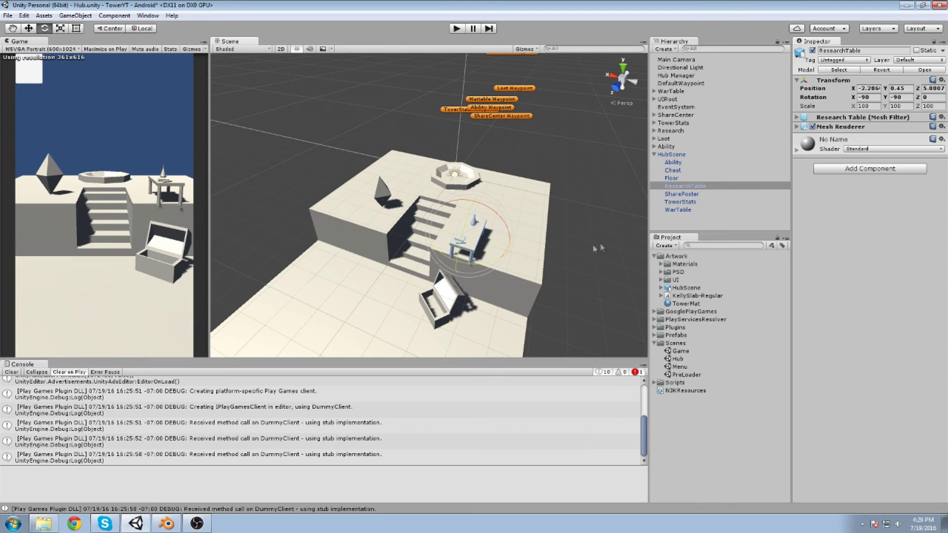
{"action": "key", "text": "w"}
{"action": "left_click_drag", "start_coordinate": [470, 252], "coordinate": [495, 238]}
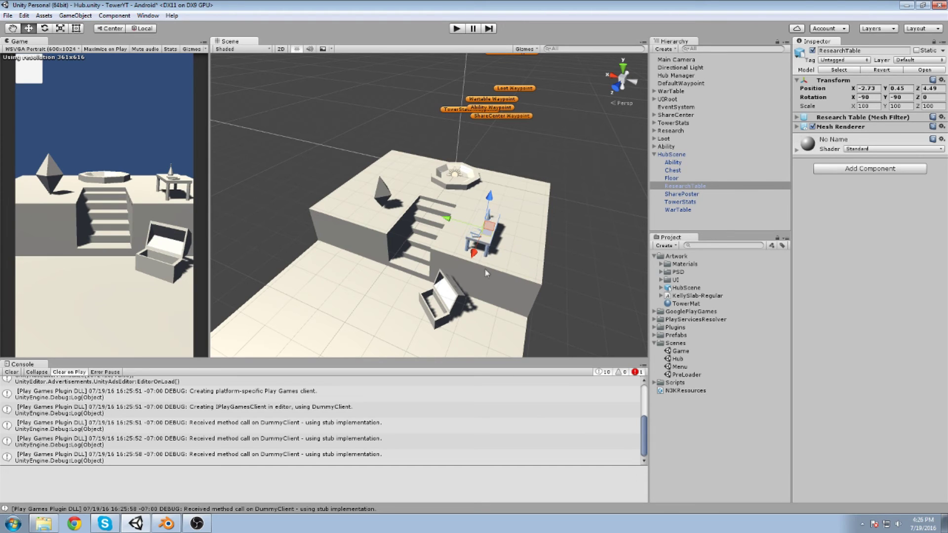
{"action": "left_click_drag", "start_coordinate": [484, 239], "coordinate": [489, 233]}
Place HubScene's WarTable on the lower floor in front of the stairs, at about X 0, Y -2.24, Z 9.99.
{"action": "left_click", "coordinate": [686, 204]}
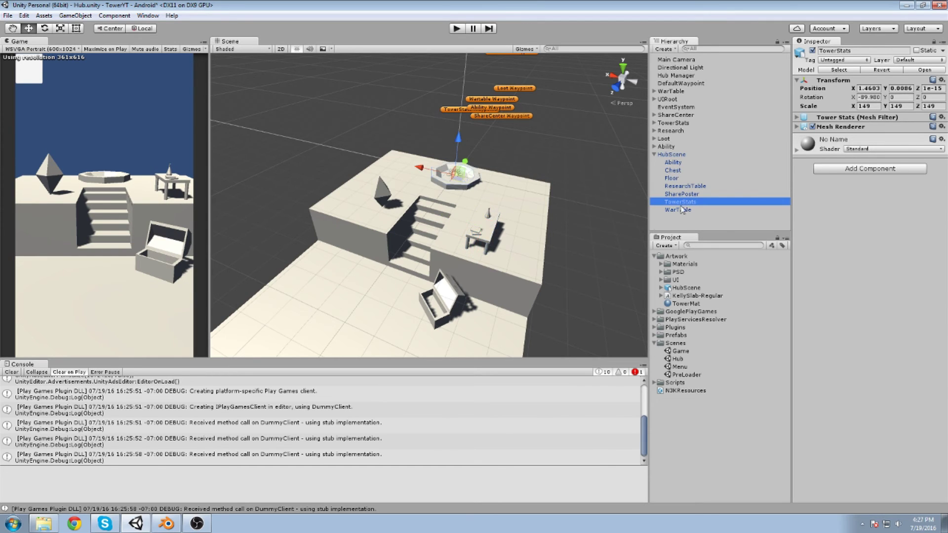
{"action": "scroll", "coordinate": [617, 213], "scroll_direction": "down", "scroll_amount": 3}
{"action": "left_click", "coordinate": [716, 211]}
{"action": "left_click_drag", "start_coordinate": [538, 243], "coordinate": [367, 249], "text": "alt"}
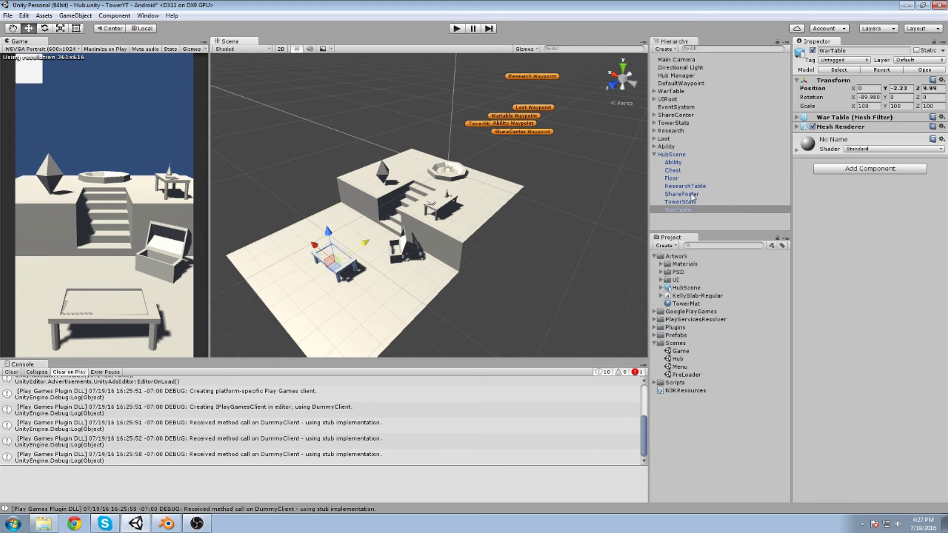
{"action": "left_click_drag", "start_coordinate": [334, 239], "coordinate": [329, 236]}
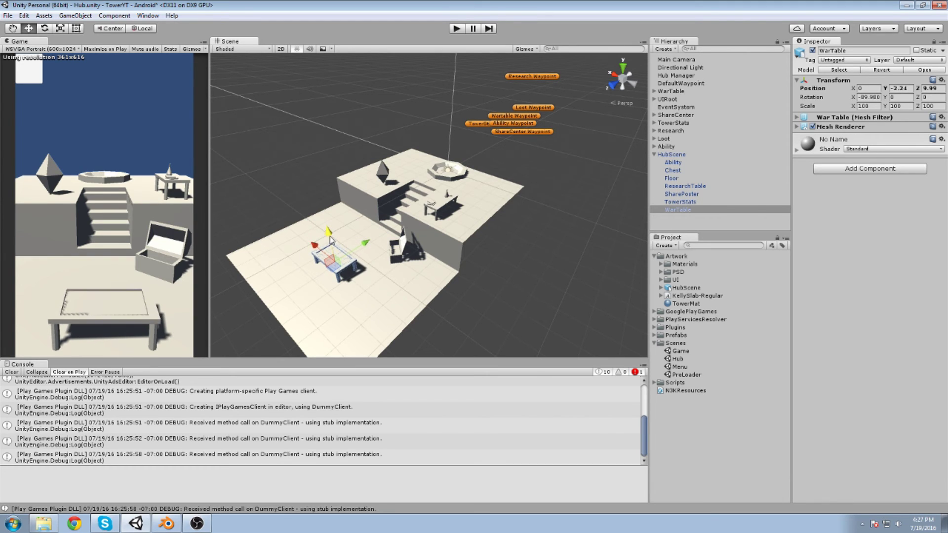
Place HubScene's SharePoster against the wall beside the stairs, at about X 2.1, Y -1.13, Z 6.05.
{"action": "left_click", "coordinate": [690, 203]}
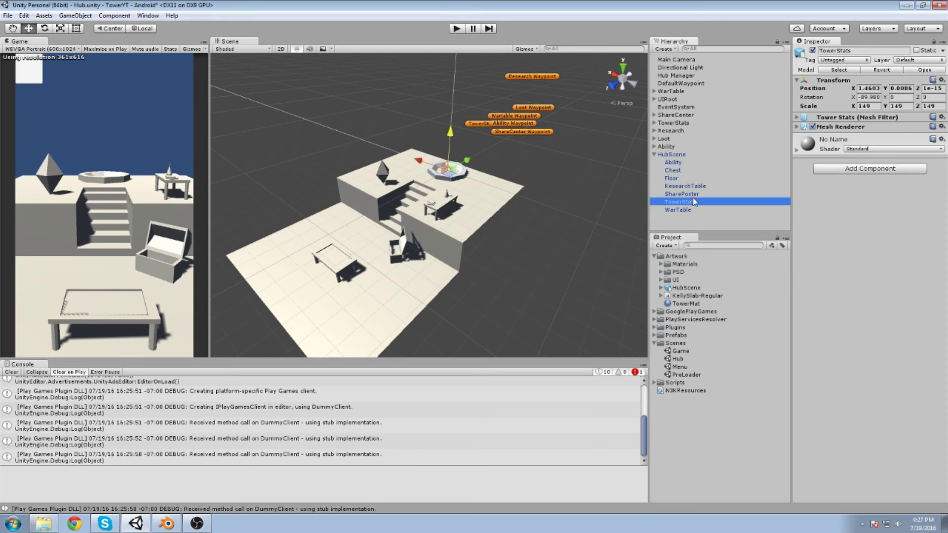
{"action": "left_click", "coordinate": [682, 194]}
{"action": "left_click_drag", "start_coordinate": [443, 235], "coordinate": [403, 209]}
{"action": "right_click_drag", "start_coordinate": [403, 209], "coordinate": [518, 269]}
{"action": "left_click_drag", "start_coordinate": [538, 281], "coordinate": [477, 263]}
{"action": "right_click_drag", "start_coordinate": [477, 262], "coordinate": [387, 236]}
{"action": "left_click_drag", "start_coordinate": [388, 235], "coordinate": [394, 233]}
Switch to Blender, select the SharePoster and raise it about 4.71 units along Z, clear of the floor.
{"action": "key", "text": "alt+Tab"}
{"action": "scroll", "coordinate": [570, 183], "scroll_direction": "up", "scroll_amount": 4}
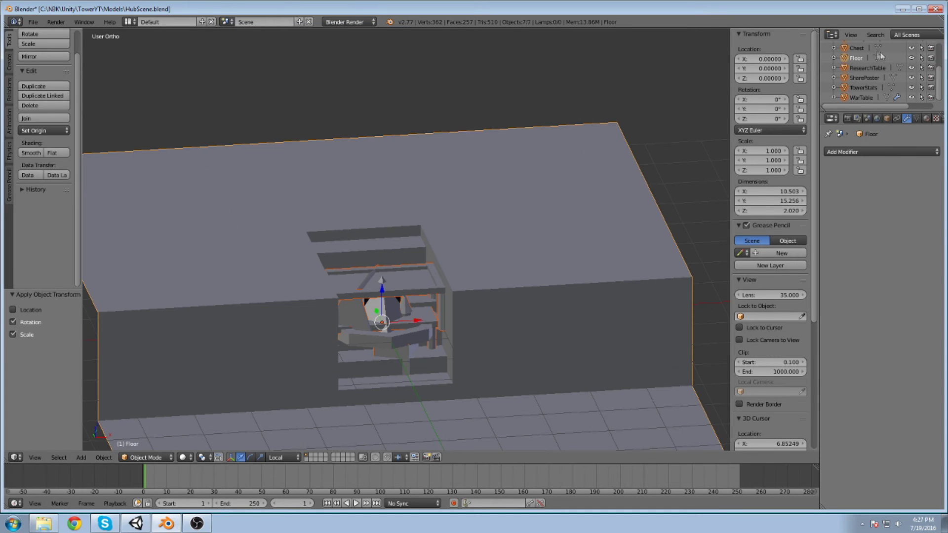
{"action": "left_click", "coordinate": [864, 77]}
{"action": "scroll", "coordinate": [593, 192], "scroll_direction": "down", "scroll_amount": 3}
{"action": "left_click_drag", "start_coordinate": [397, 254], "coordinate": [395, 146]}
{"action": "scroll", "coordinate": [395, 146], "scroll_direction": "up", "scroll_amount": 3}
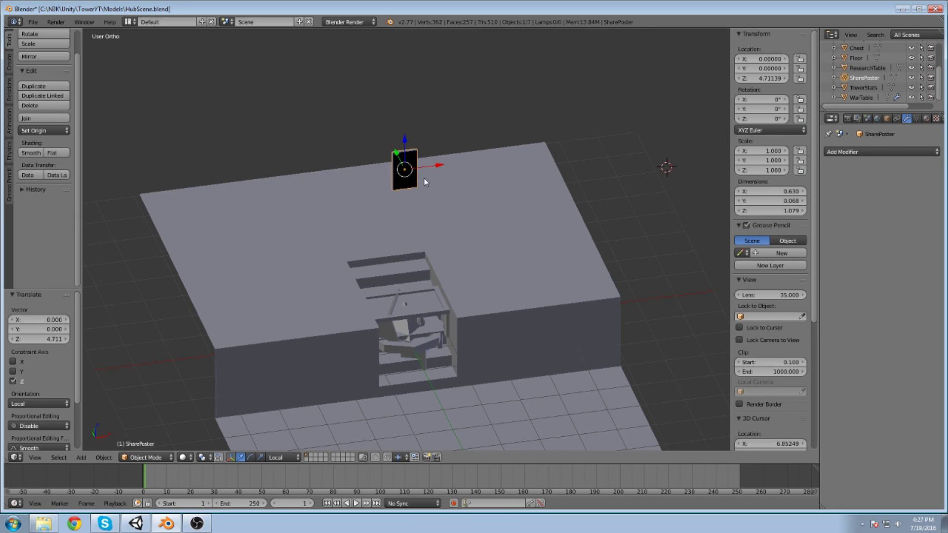
Flip the normals of the whole SharePoster mesh in Edit Mode.
{"action": "left_click", "coordinate": [146, 457]}
{"action": "left_click", "coordinate": [151, 430]}
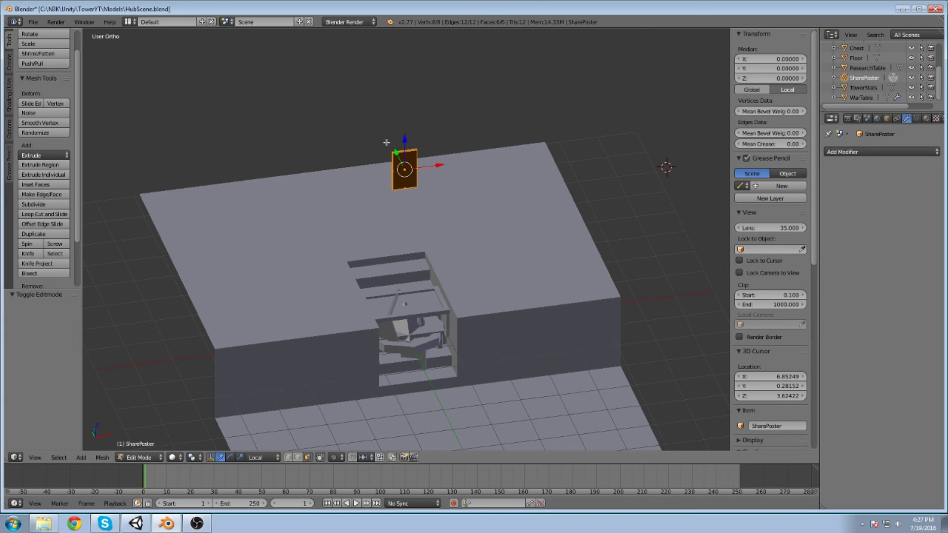
{"action": "key", "text": "ctrl+l"}
{"action": "key", "text": "w"}
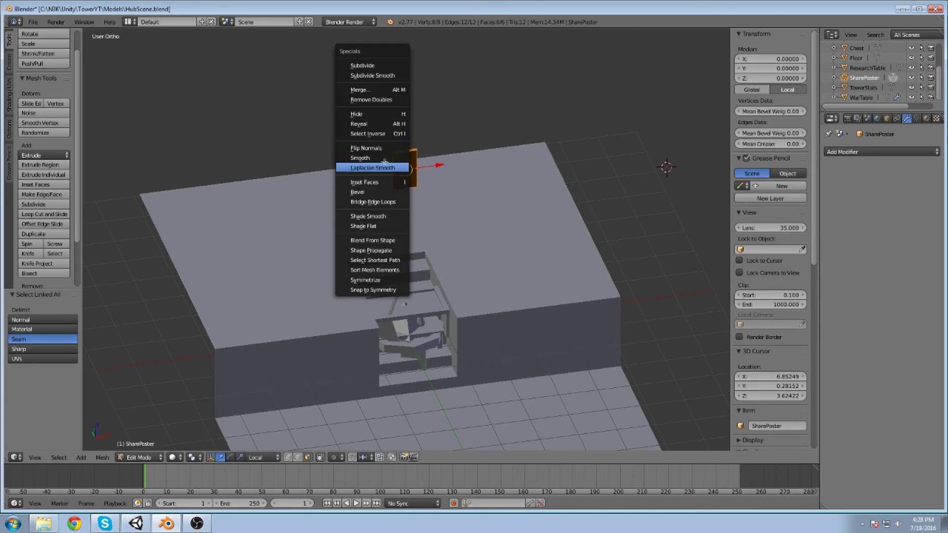
{"action": "left_click", "coordinate": [378, 148]}
Save HubScene.blend over the existing file and re-export the scene.
{"action": "key", "text": "ctrl+s"}
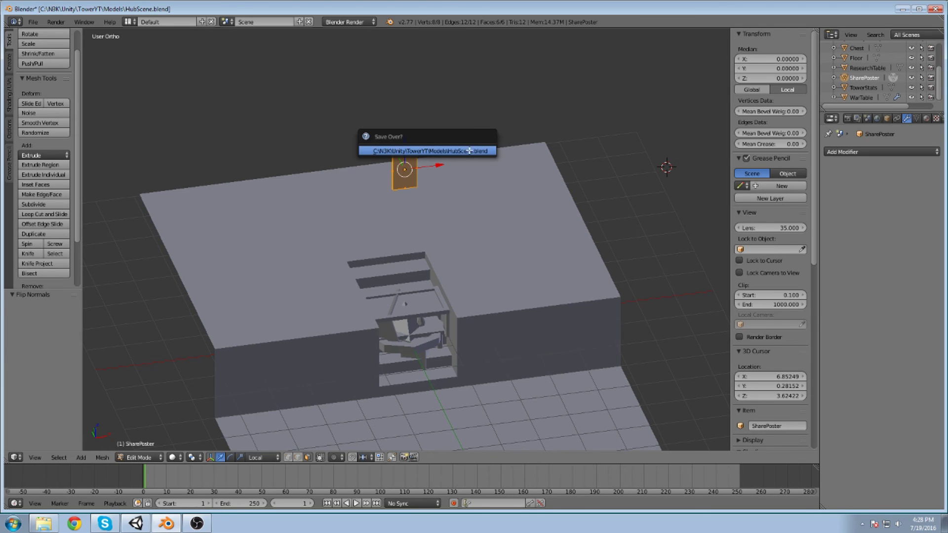
{"action": "left_click", "coordinate": [441, 151]}
{"action": "left_click", "coordinate": [33, 22]}
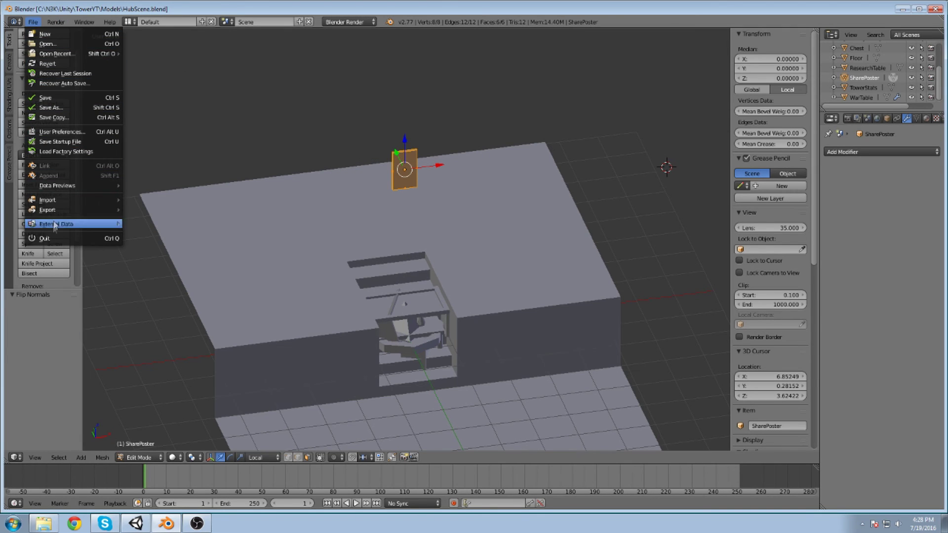
{"action": "mouse_move", "coordinate": [105, 213]}
{"action": "left_click", "coordinate": [176, 230]}
{"action": "double_click", "coordinate": [154, 110]}
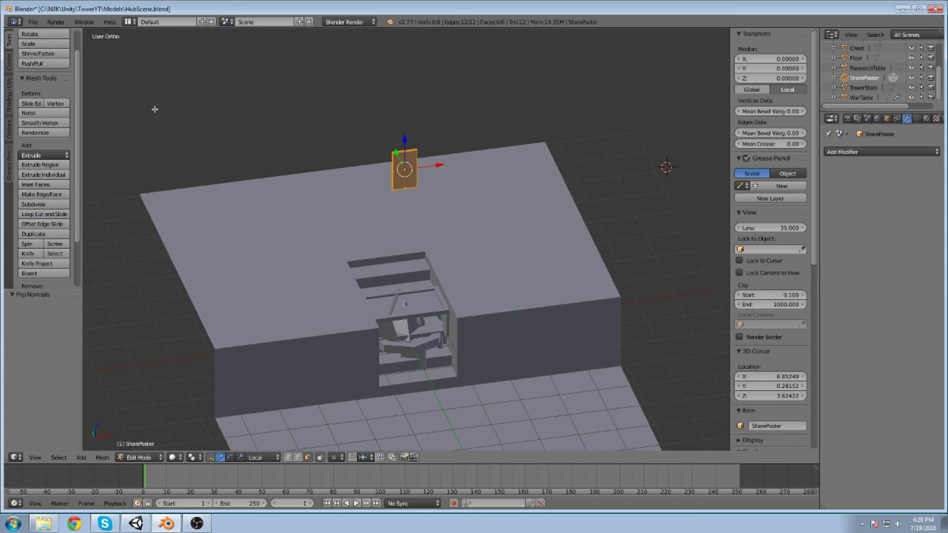
Switch to Unity and examine the re-exported SharePoster and the surrounding hub layout from several angles.
{"action": "left_click", "coordinate": [136, 523]}
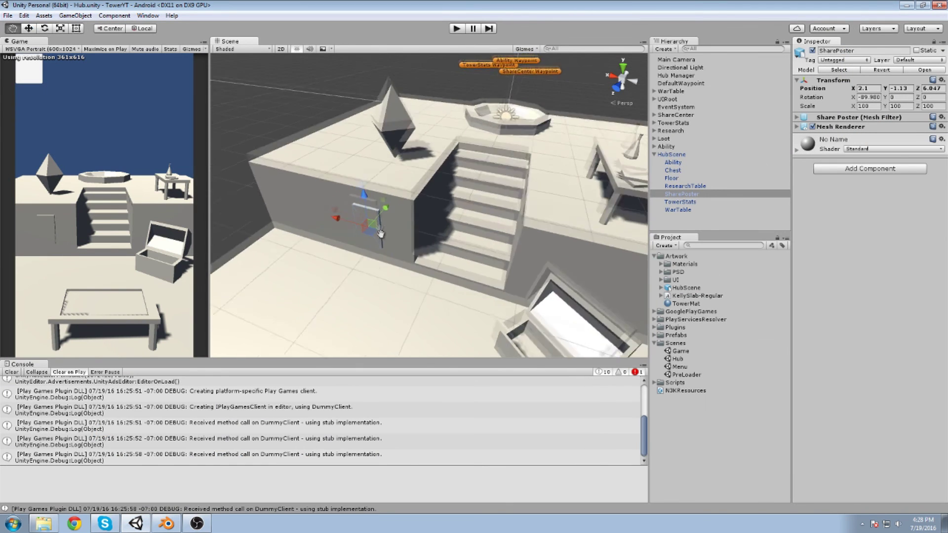
{"action": "middle_click_drag", "start_coordinate": [381, 234], "coordinate": [384, 237]}
{"action": "left_click_drag", "start_coordinate": [384, 237], "coordinate": [253, 231], "text": "alt"}
{"action": "left_click_drag", "start_coordinate": [383, 161], "coordinate": [471, 207], "text": "alt"}
{"action": "middle_click_drag", "start_coordinate": [415, 185], "coordinate": [455, 237]}
{"action": "scroll", "coordinate": [451, 239], "scroll_direction": "down", "scroll_amount": 3}
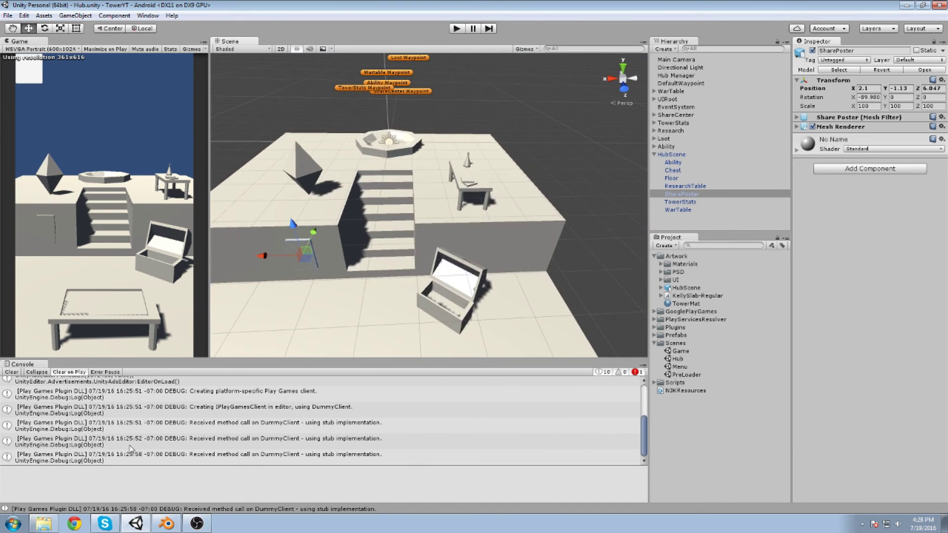
{"action": "middle_click_drag", "start_coordinate": [427, 254], "coordinate": [465, 250]}
{"action": "left_click_drag", "start_coordinate": [475, 251], "coordinate": [467, 255], "text": "alt"}
{"action": "middle_click_drag", "start_coordinate": [447, 281], "coordinate": [450, 269]}
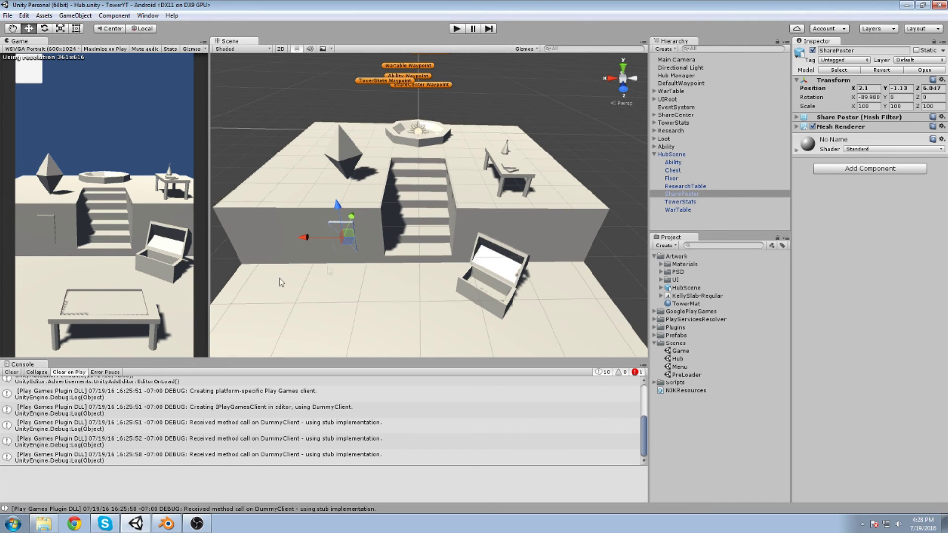
{"action": "middle_click_drag", "start_coordinate": [329, 206], "coordinate": [363, 226]}
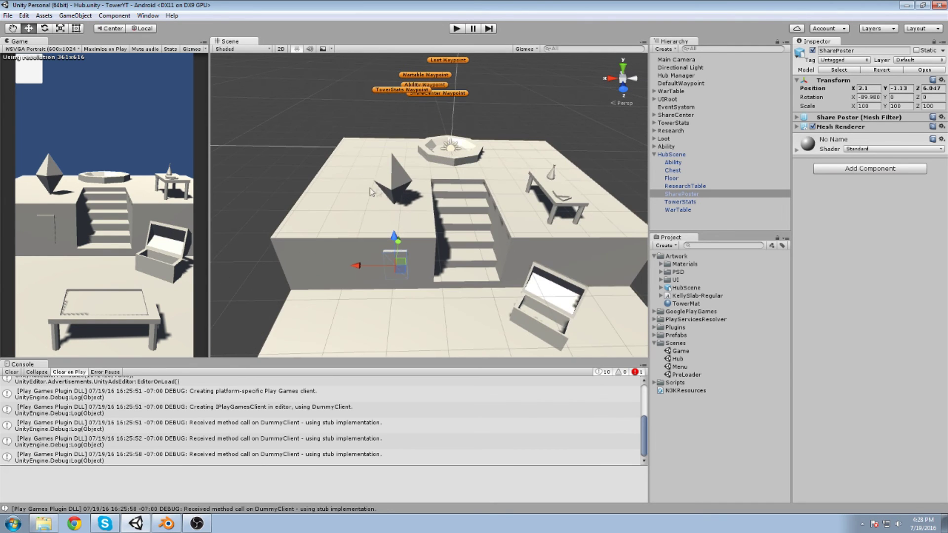
{"action": "middle_click_drag", "start_coordinate": [524, 206], "coordinate": [434, 192]}
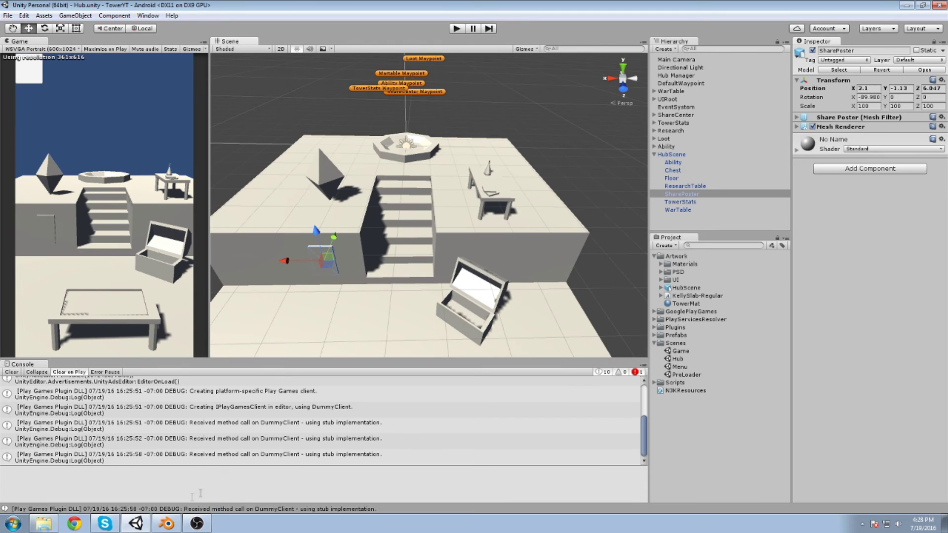
Switch to Blender, leave the SharePoster's Edit Mode and open the Floor object in Edit Mode.
{"action": "left_click", "coordinate": [159, 524]}
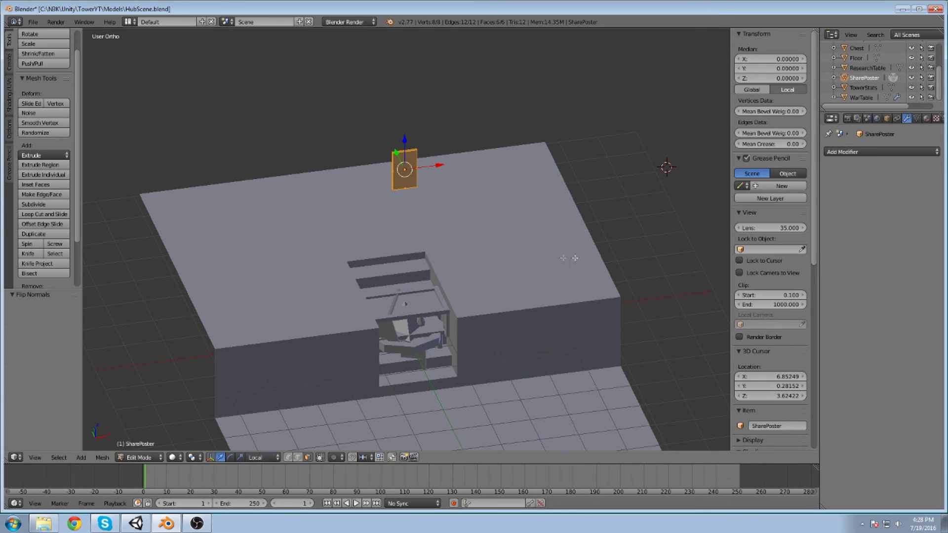
{"action": "left_click", "coordinate": [158, 459]}
{"action": "left_click", "coordinate": [130, 446]}
{"action": "right_click", "coordinate": [489, 282]}
{"action": "left_click", "coordinate": [145, 457]}
{"action": "left_click", "coordinate": [143, 433]}
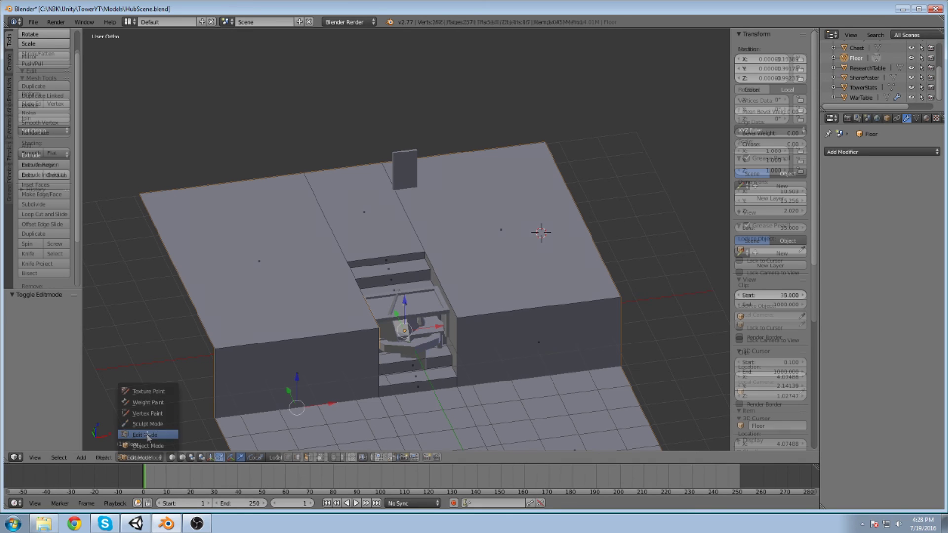
Extrude the Floor's three outer edges on the positive X side about 6.69 units up along Z into a side wall.
{"action": "right_click", "coordinate": [604, 271]}
{"action": "middle_click_drag", "start_coordinate": [634, 313], "coordinate": [591, 254], "text": "shift"}
{"action": "right_click", "coordinate": [561, 200]}
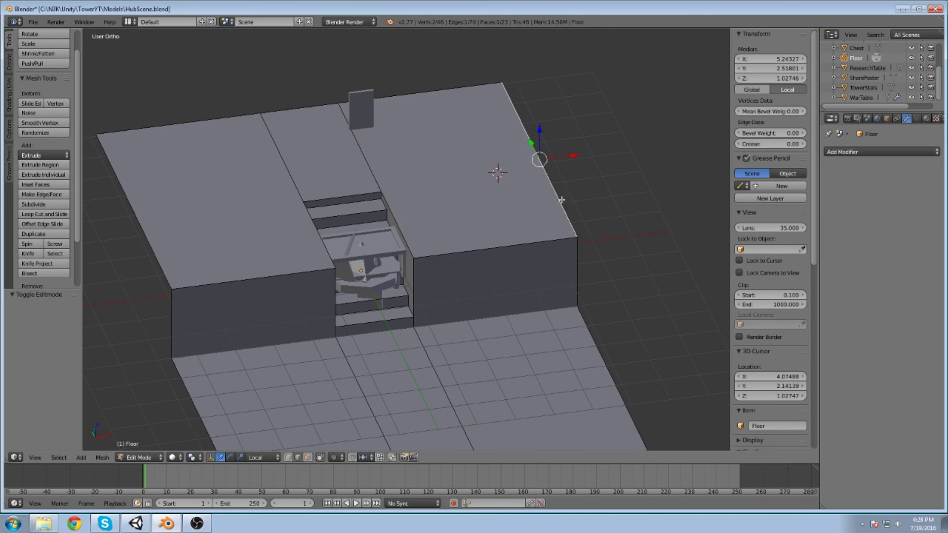
{"action": "right_click", "coordinate": [577, 269], "text": "shift"}
{"action": "right_click", "coordinate": [585, 355], "text": "shift"}
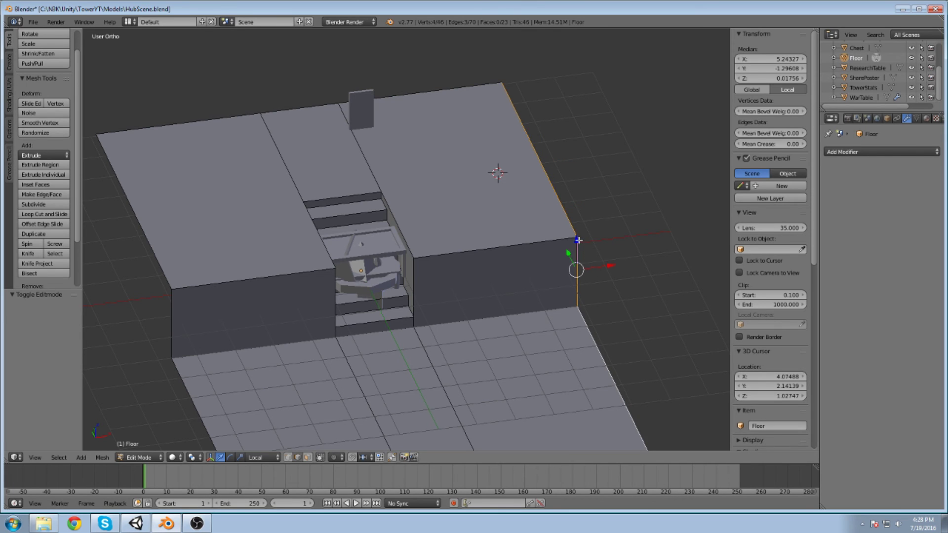
{"action": "key", "text": "e"}
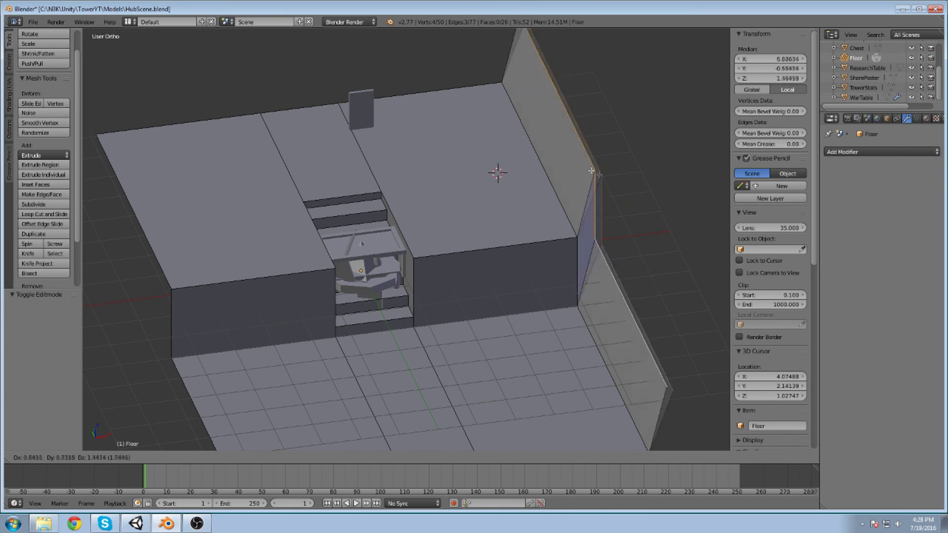
{"action": "key", "text": "Escape"}
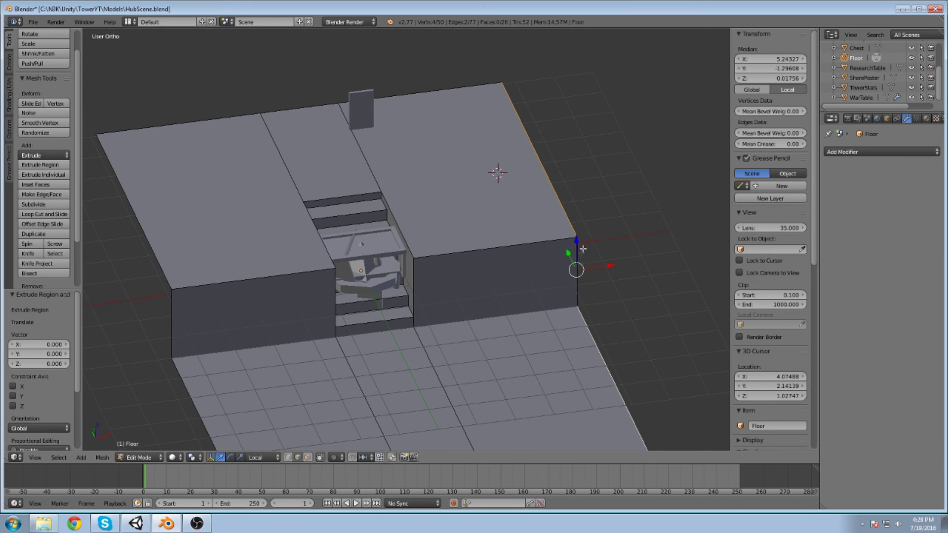
{"action": "key", "text": "e"}
{"action": "key", "text": "z"}
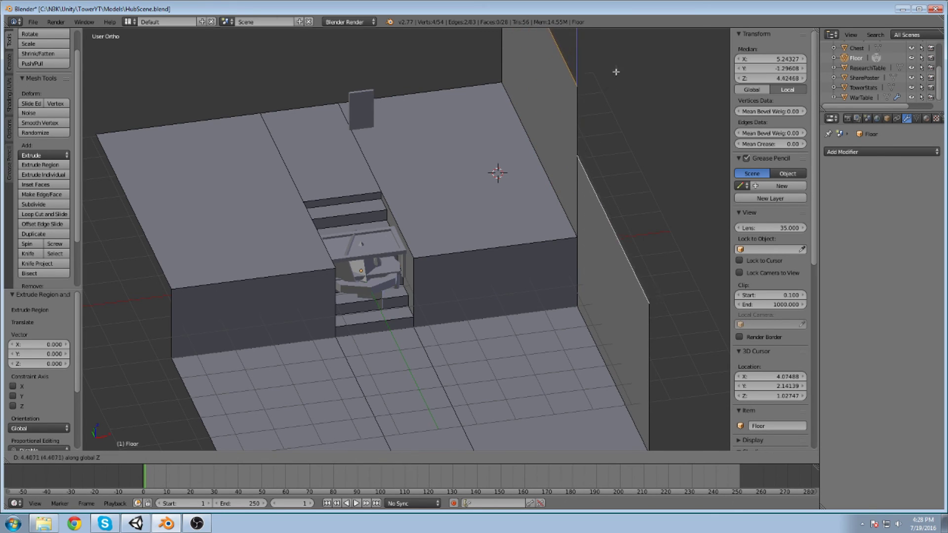
{"action": "left_click", "coordinate": [628, 409]}
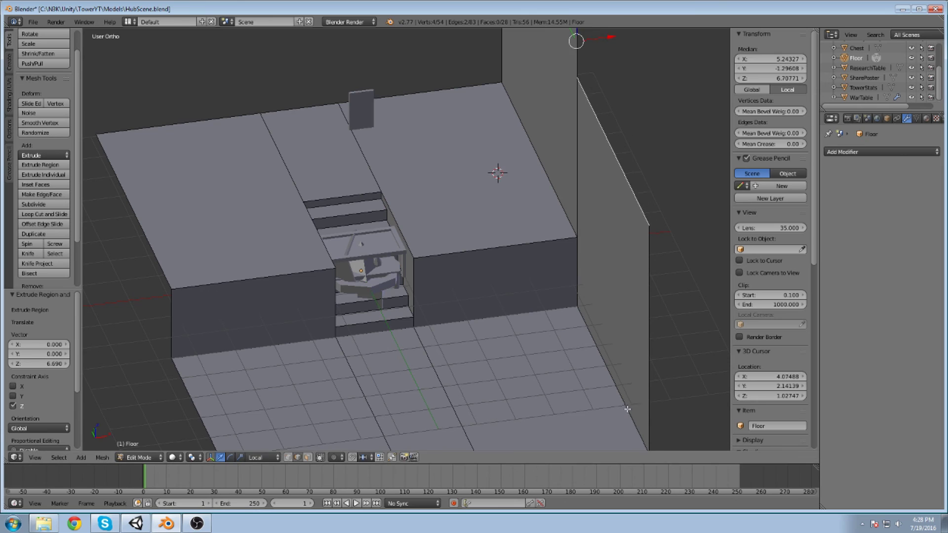
{"action": "scroll", "coordinate": [627, 409], "scroll_direction": "down", "scroll_amount": 1}
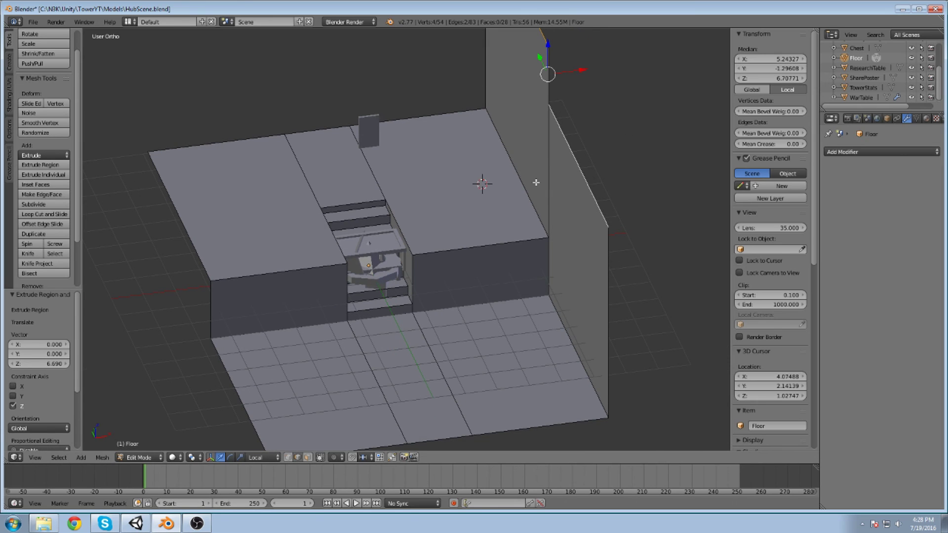
Save HubScene.blend over the existing file and open the list of export formats.
{"action": "key", "text": "ctrl+s"}
{"action": "left_click", "coordinate": [503, 171]}
{"action": "left_click", "coordinate": [33, 22]}
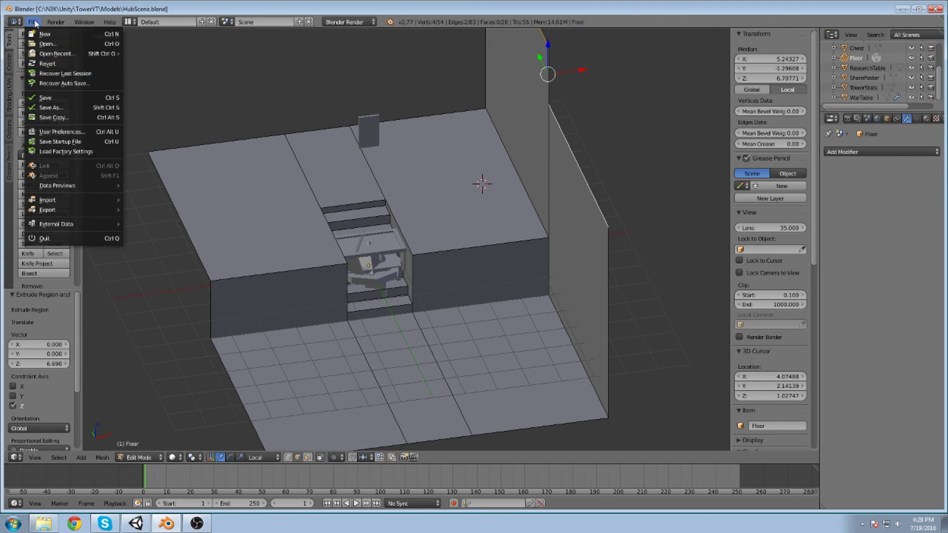
{"action": "mouse_move", "coordinate": [60, 209]}
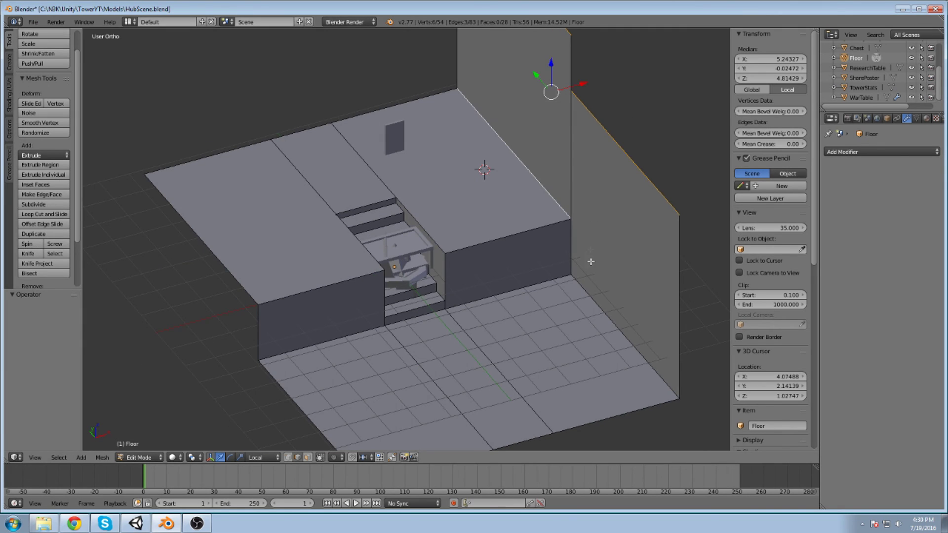
Move the side wall's top edges and base edges together 1.922 units along X.
{"action": "right_click", "coordinate": [593, 303], "text": "shift"}
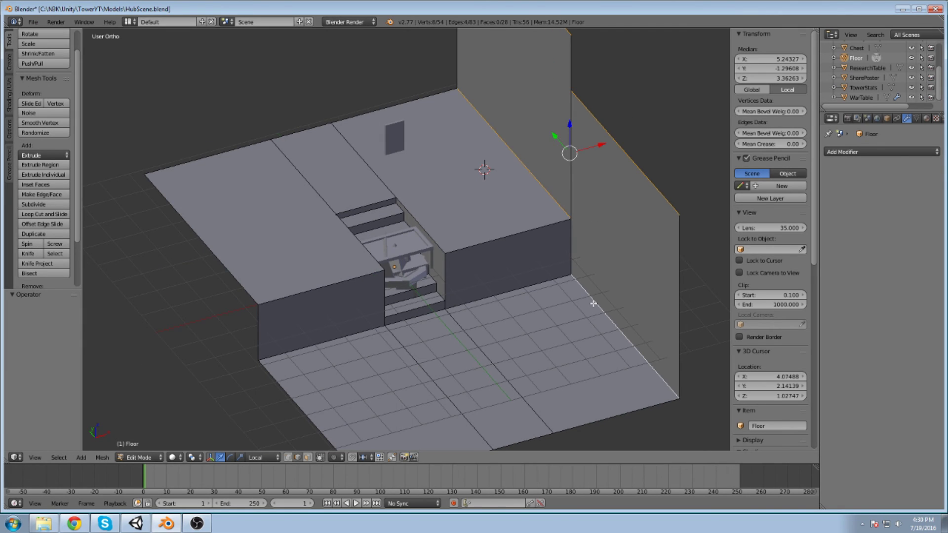
{"action": "key", "text": "g"}
{"action": "key", "text": "x"}
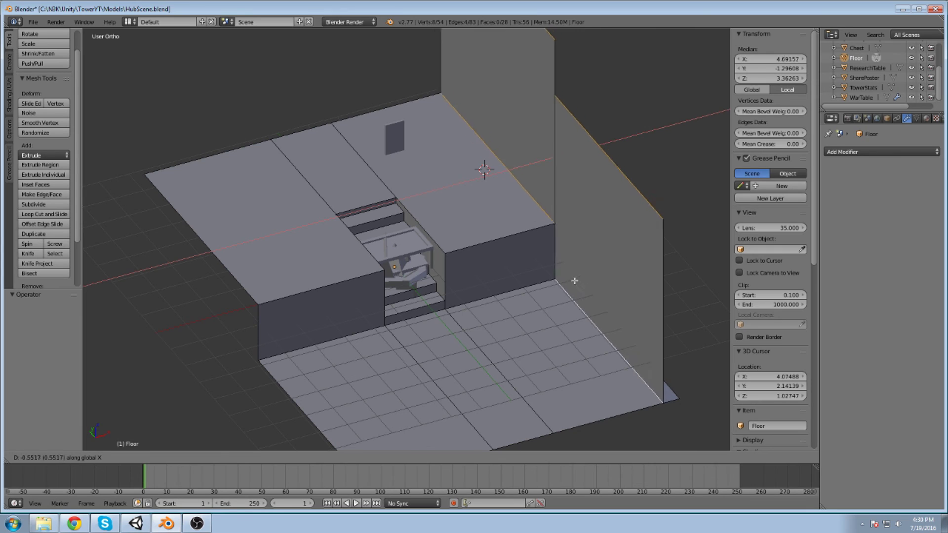
{"action": "left_click", "coordinate": [650, 258]}
{"action": "right_click", "coordinate": [567, 200]}
{"action": "right_click", "coordinate": [613, 181]}
{"action": "scroll", "coordinate": [613, 180], "scroll_direction": "down", "scroll_amount": 3}
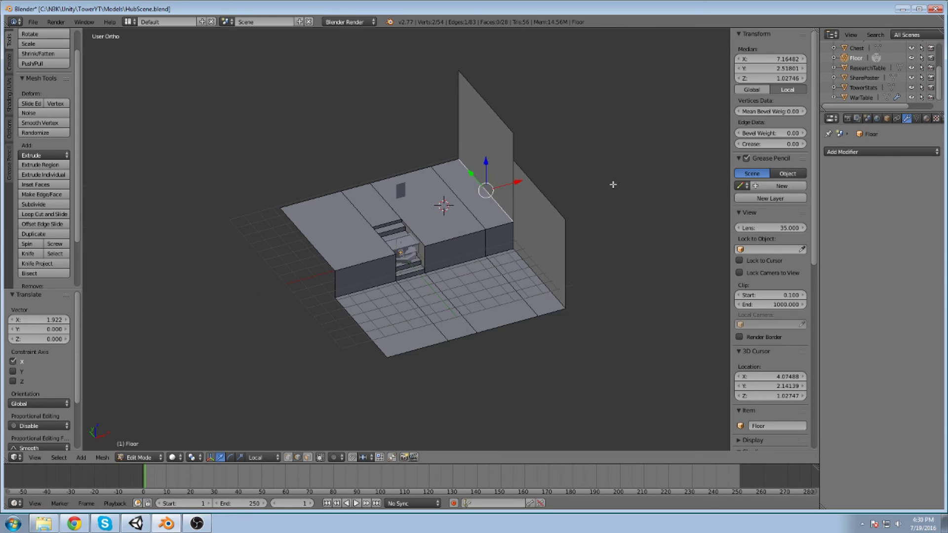
Delete the two side wall faces and the three strip faces beyond the Floor's former outer edge on the positive X side.
{"action": "left_click", "coordinate": [309, 459]}
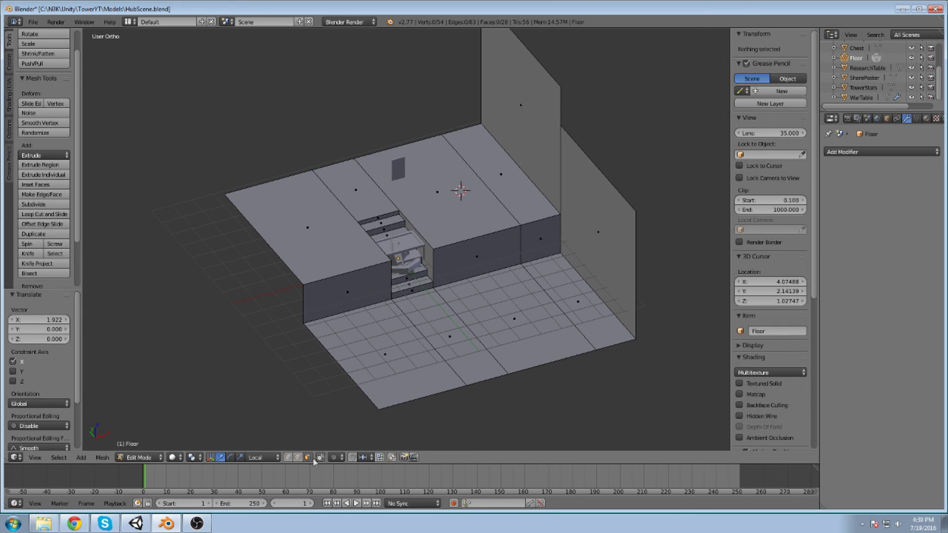
{"action": "right_click", "coordinate": [544, 167]}
{"action": "right_click", "coordinate": [526, 193], "text": "shift"}
{"action": "right_click", "coordinate": [598, 214], "text": "shift"}
{"action": "right_click", "coordinate": [559, 279], "text": "shift"}
{"action": "right_click", "coordinate": [542, 241], "text": "shift"}
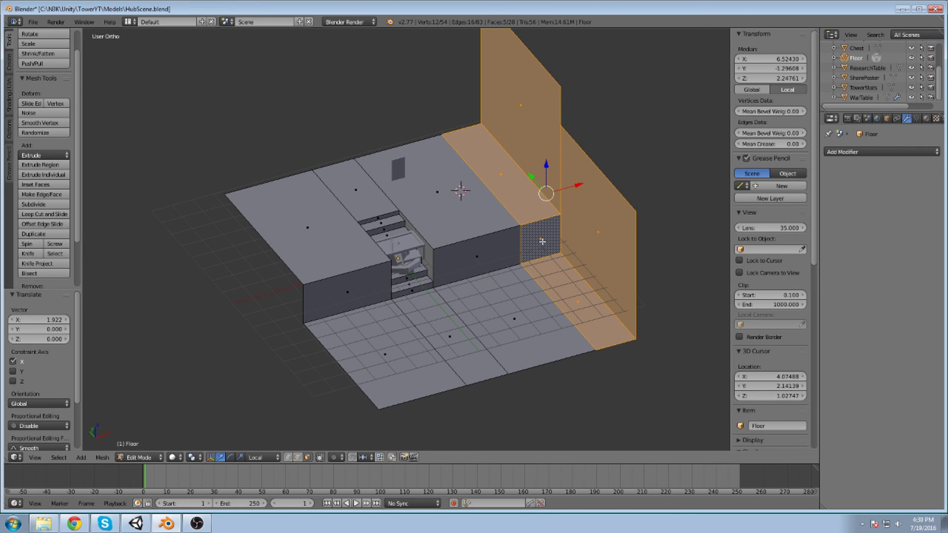
{"action": "key", "text": "x"}
{"action": "left_click", "coordinate": [510, 239]}
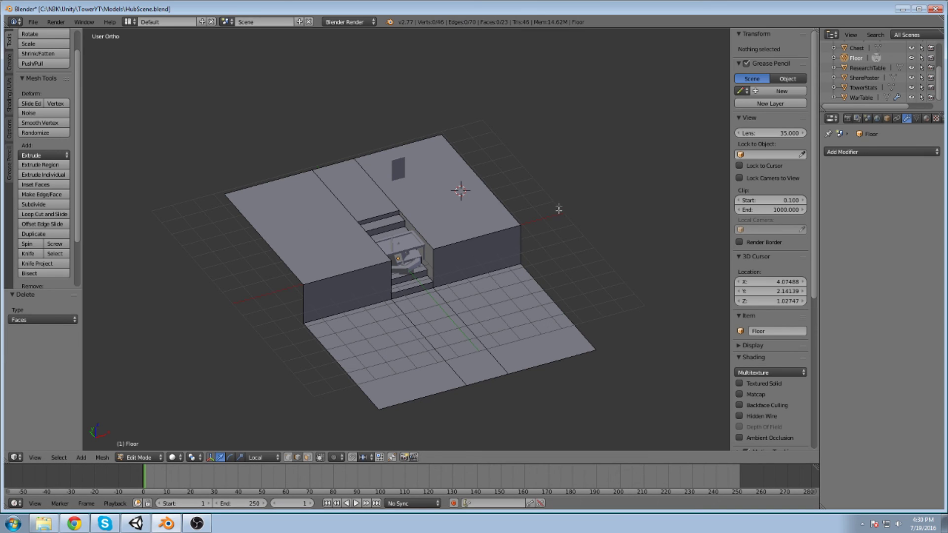
Move the Floor's three outer edges on the positive X side -1.590 units along X to narrow the floor.
{"action": "right_click", "coordinate": [508, 215]}
{"action": "right_click", "coordinate": [522, 249], "text": "shift"}
{"action": "right_click", "coordinate": [530, 279], "text": "shift"}
{"action": "key", "text": "g"}
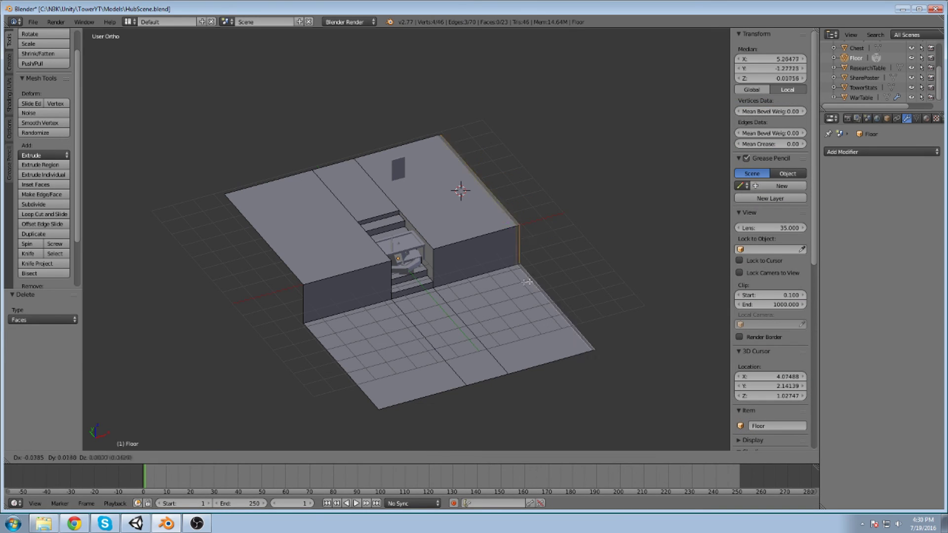
{"action": "key", "text": "x"}
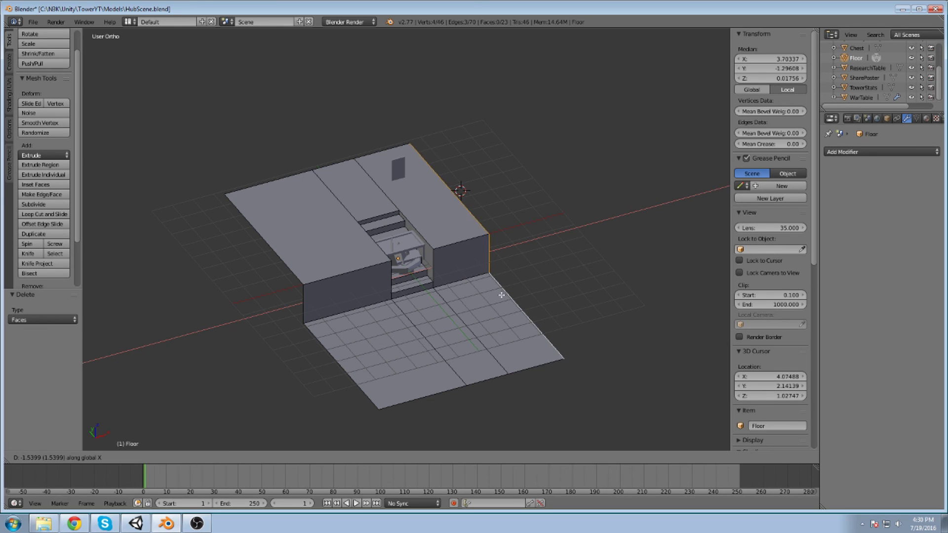
{"action": "left_click", "coordinate": [499, 295]}
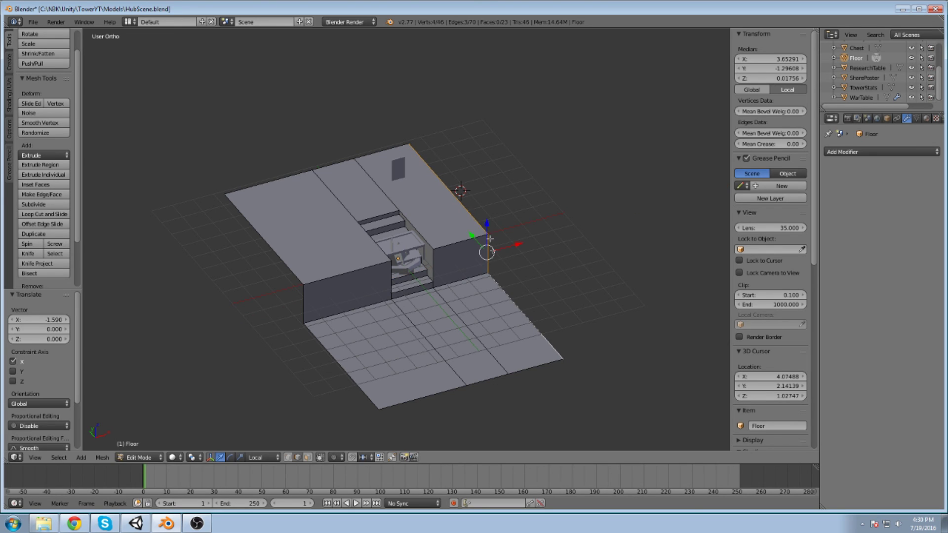
Extrude the Floor's three outer edges 7.219 units up along Z into a side wall.
{"action": "key", "text": "e"}
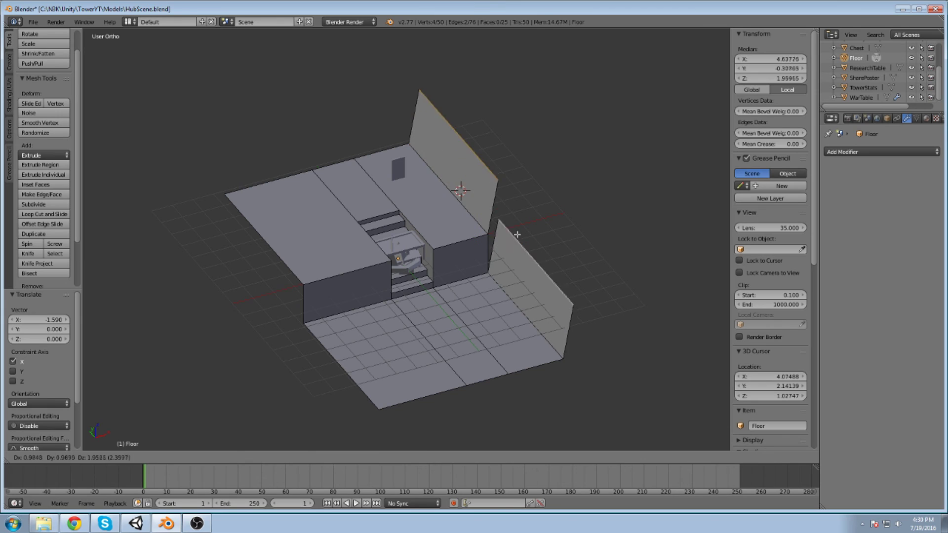
{"action": "key", "text": "z"}
{"action": "left_click", "coordinate": [505, 151]}
Save HubScene.blend, re-export the scene as FBX over the existing file, and switch to Unity.
{"action": "key", "text": "ctrl+s"}
{"action": "left_click", "coordinate": [493, 156]}
{"action": "left_click", "coordinate": [33, 21]}
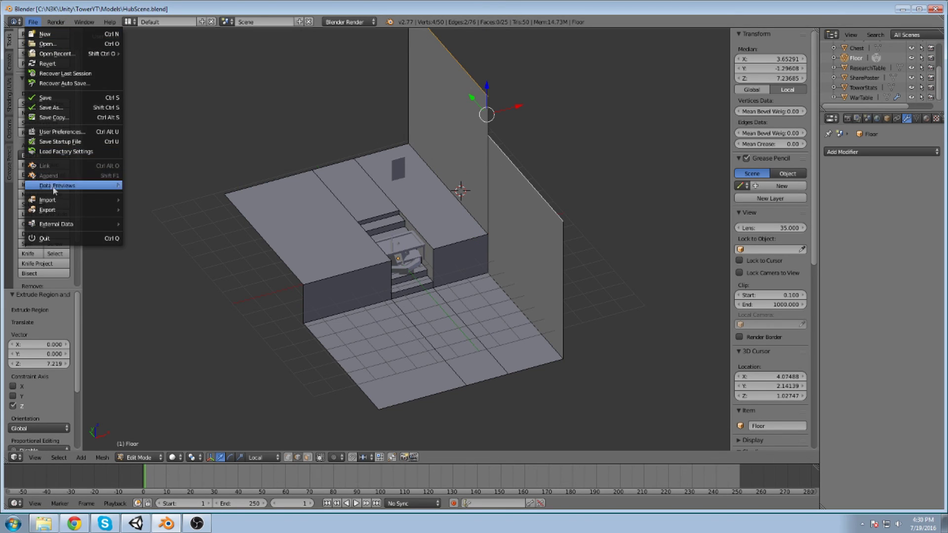
{"action": "mouse_move", "coordinate": [60, 210]}
{"action": "left_click", "coordinate": [148, 229]}
{"action": "left_click", "coordinate": [145, 99]}
{"action": "key", "text": "BackSpace"}
{"action": "double_click", "coordinate": [155, 113]}
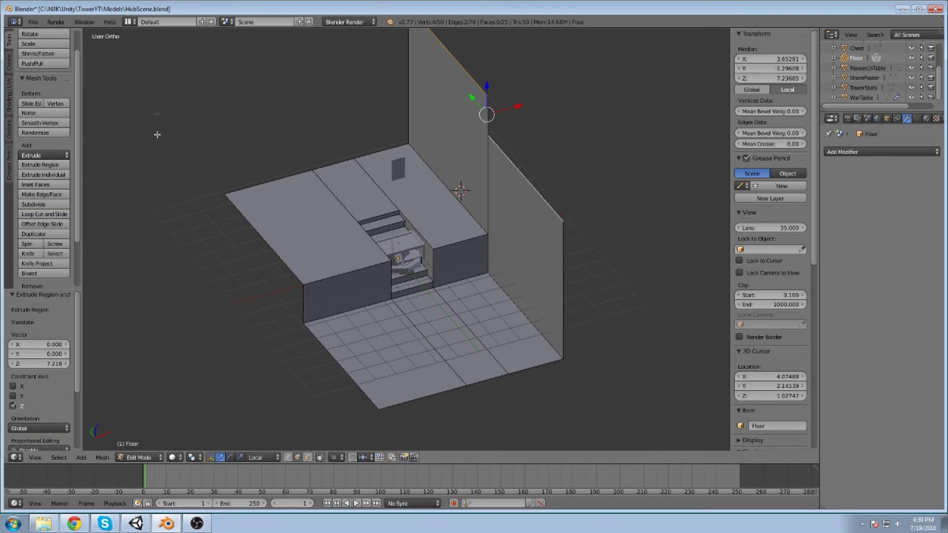
{"action": "left_click", "coordinate": [136, 523]}
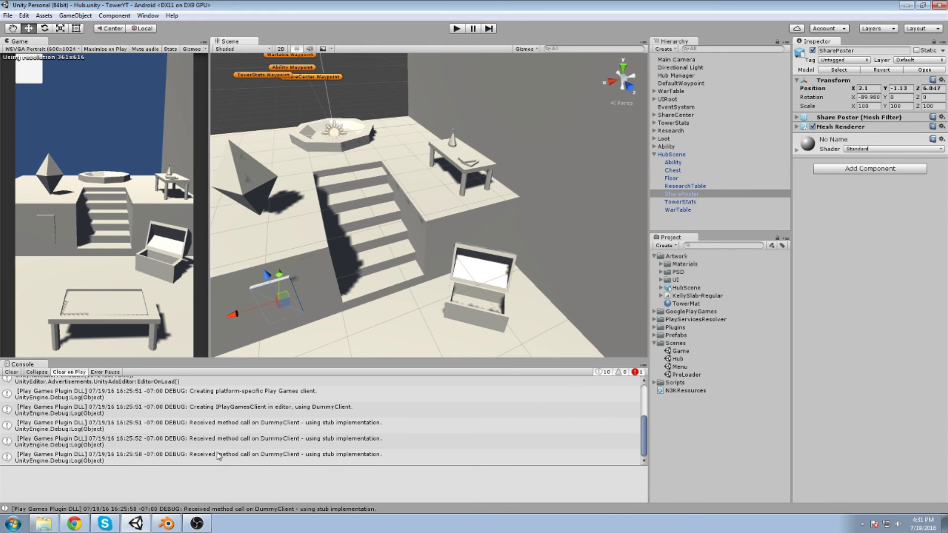
Switch to Blender and lower the side wall's two top edges along Z, the front one by about 0.562 units.
{"action": "left_click", "coordinate": [167, 525]}
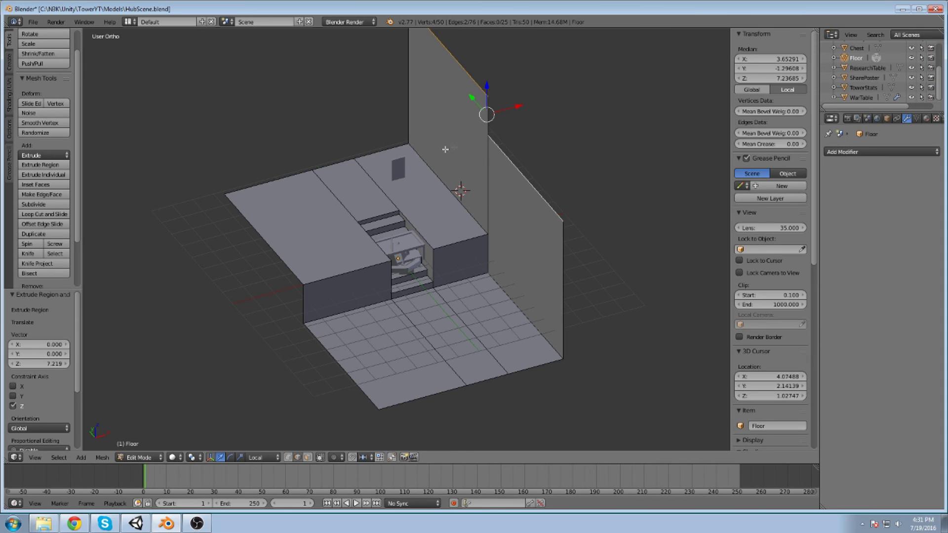
{"action": "middle_click_drag", "start_coordinate": [527, 122], "coordinate": [537, 125]}
{"action": "right_click", "coordinate": [537, 126]}
{"action": "right_click", "coordinate": [489, 49]}
{"action": "middle_click_drag", "start_coordinate": [501, 81], "coordinate": [493, 149], "text": "shift"}
{"action": "left_click_drag", "start_coordinate": [440, 68], "coordinate": [437, 156]}
{"action": "right_click", "coordinate": [483, 191]}
{"action": "left_click_drag", "start_coordinate": [547, 164], "coordinate": [544, 184]}
Merge the two top vertices where the side wall's rear and front sections meet, using At Last.
{"action": "scroll", "coordinate": [544, 185], "scroll_direction": "up", "scroll_amount": 1}
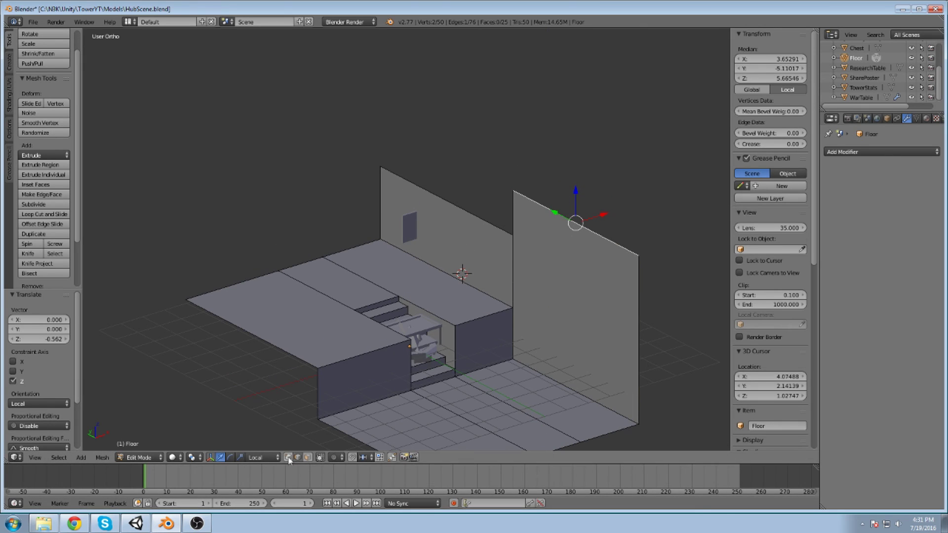
{"action": "right_click", "coordinate": [513, 193]}
{"action": "scroll", "coordinate": [523, 212], "scroll_direction": "up", "scroll_amount": 1}
{"action": "right_click", "coordinate": [562, 230], "text": "shift"}
{"action": "key", "text": "alt+m"}
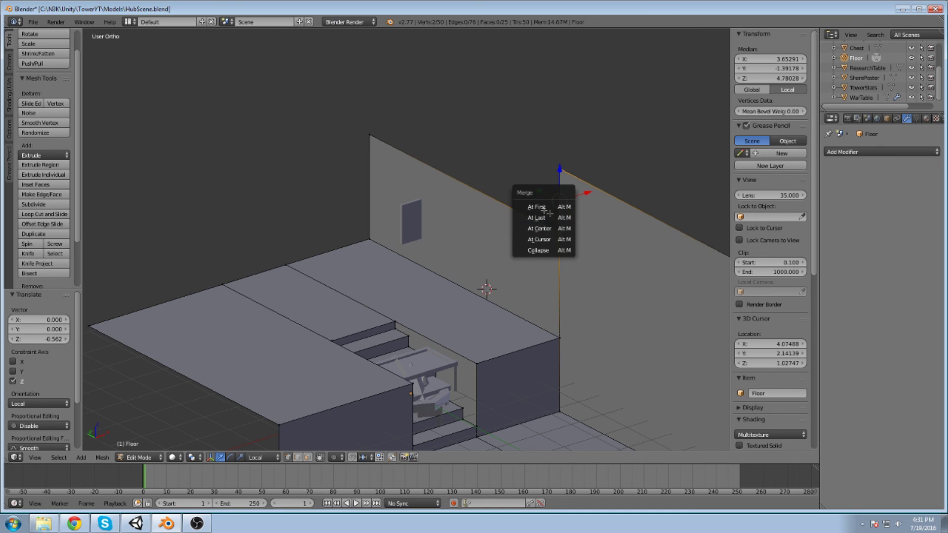
{"action": "left_click", "coordinate": [563, 226]}
Copy the merged vertex's Z coordinate to the wall's front top corner, setting it to 3.89510.
{"action": "left_click", "coordinate": [782, 78]}
{"action": "key", "text": "ctrl+c"}
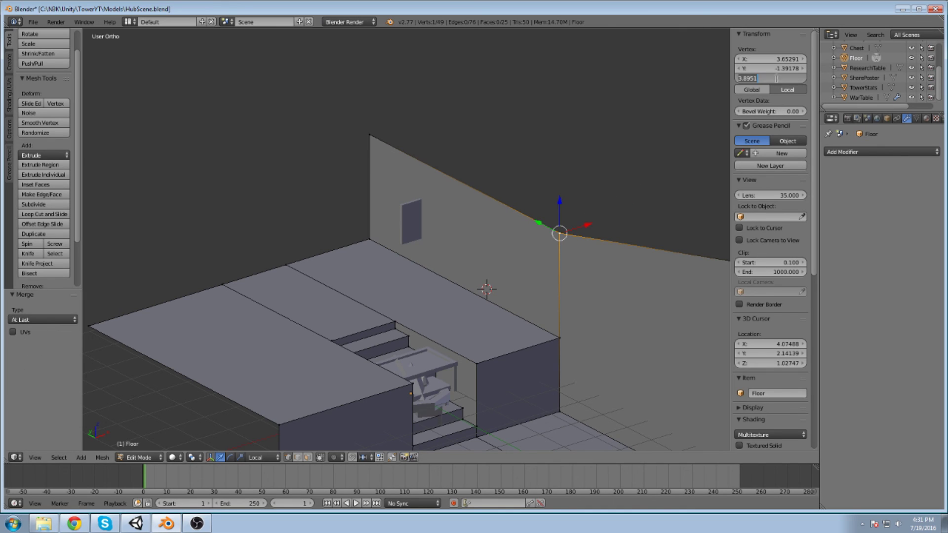
{"action": "left_click", "coordinate": [635, 183]}
{"action": "scroll", "coordinate": [637, 200], "scroll_direction": "down", "scroll_amount": 3}
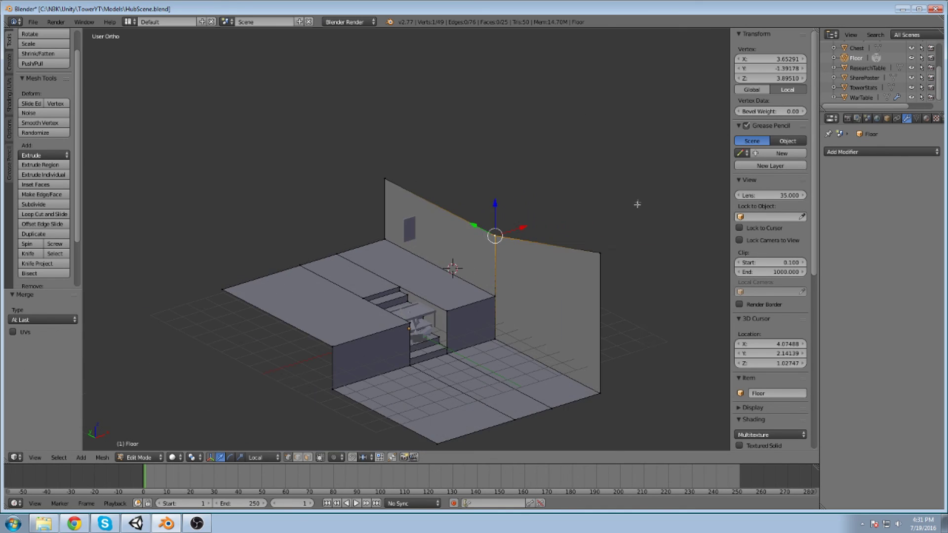
{"action": "right_click", "coordinate": [600, 259]}
{"action": "left_click", "coordinate": [779, 78]}
{"action": "key", "text": "ctrl+v"}
{"action": "key", "text": "Return"}
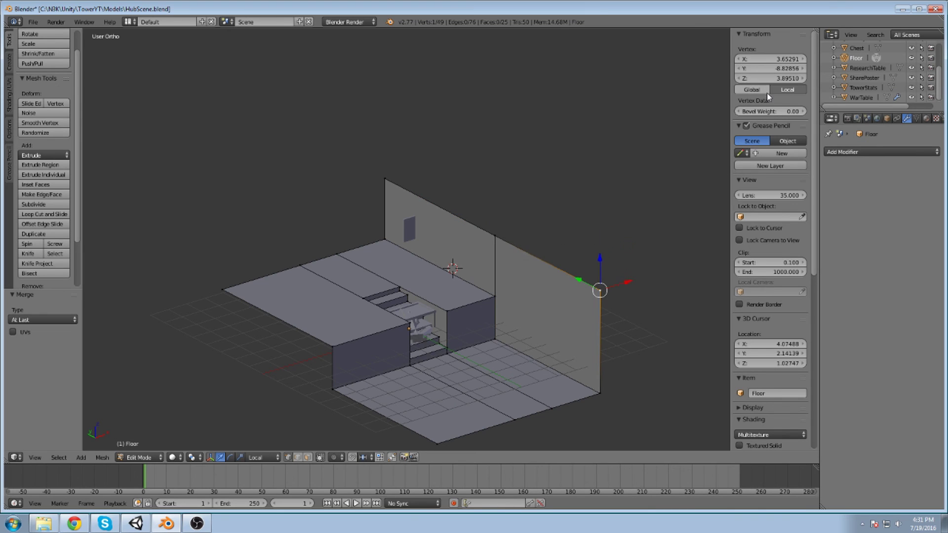
Save HubScene.blend over the existing file with the levelled side wall.
{"action": "middle_click_drag", "start_coordinate": [302, 184], "coordinate": [227, 462]}
{"action": "key", "text": "ctrl+s"}
{"action": "left_click", "coordinate": [493, 249]}
{"action": "middle_click_drag", "start_coordinate": [239, 413], "coordinate": [405, 268]}
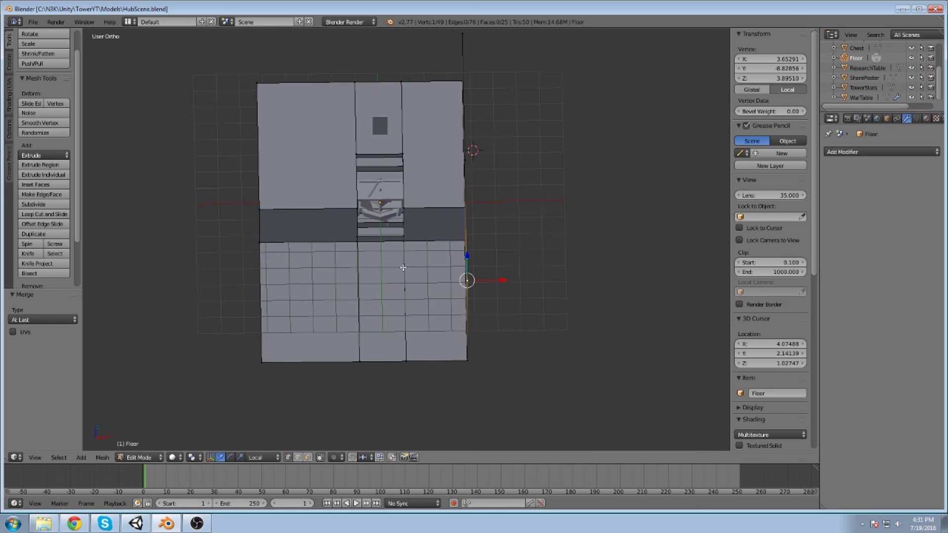
{"action": "left_click", "coordinate": [141, 457]}
{"action": "left_click", "coordinate": [145, 446]}
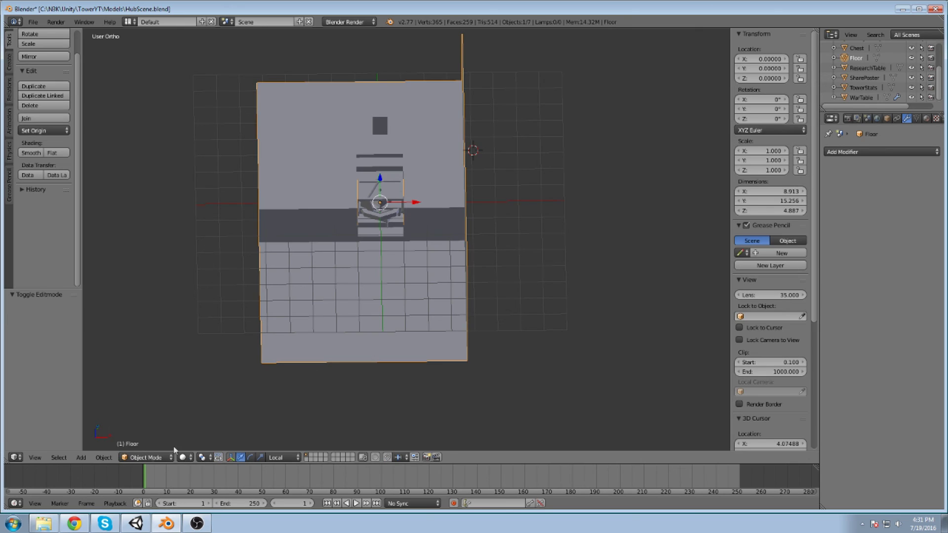
{"action": "left_click", "coordinate": [147, 457]}
{"action": "left_click", "coordinate": [154, 433]}
{"action": "middle_click_drag", "start_coordinate": [302, 370], "coordinate": [387, 309]}
{"action": "left_click", "coordinate": [148, 457]}
{"action": "left_click", "coordinate": [165, 434]}
{"action": "right_click", "coordinate": [373, 303]}
{"action": "right_click", "coordinate": [417, 301]}
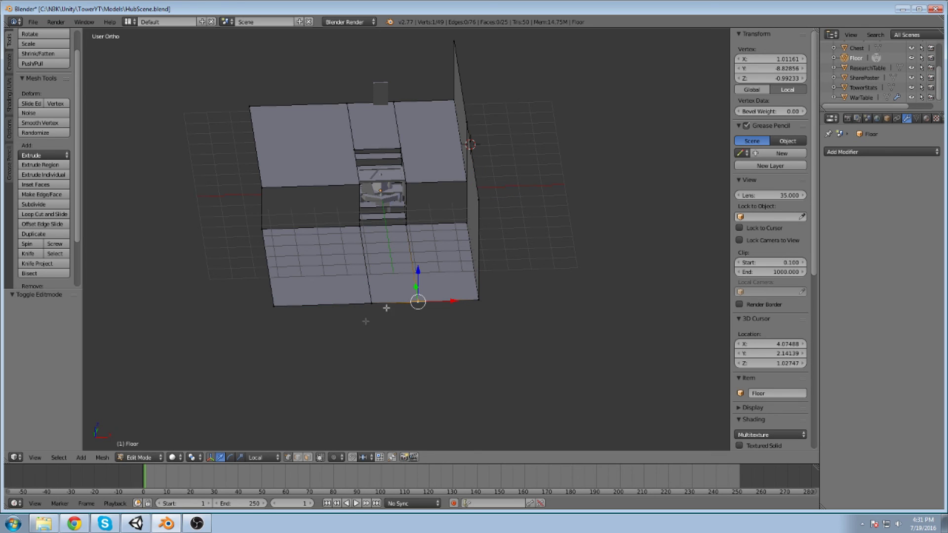
{"action": "key", "text": "a"}
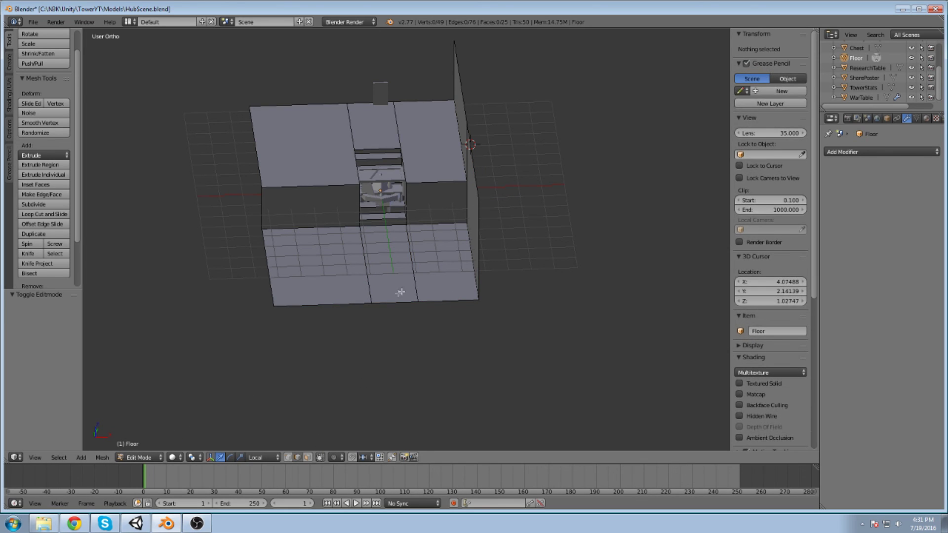
Add one centred loop cut lengthwise through the middle of the Floor and its stairs.
{"action": "right_click", "coordinate": [391, 303]}
{"action": "scroll", "coordinate": [388, 314], "scroll_direction": "up", "scroll_amount": 1}
{"action": "key", "text": "ctrl+r"}
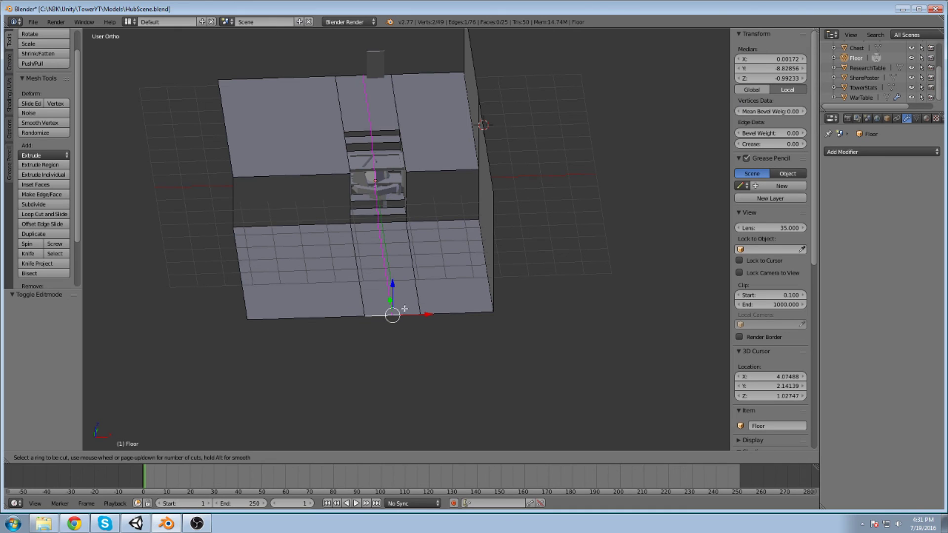
{"action": "left_click", "coordinate": [386, 191]}
{"action": "right_click", "coordinate": [389, 199]}
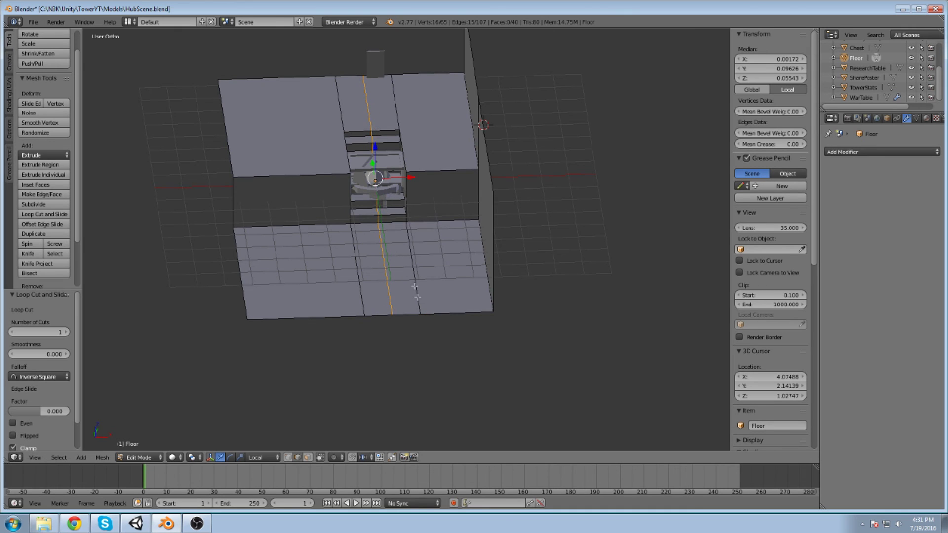
{"action": "middle_click_drag", "start_coordinate": [382, 270], "coordinate": [359, 206]}
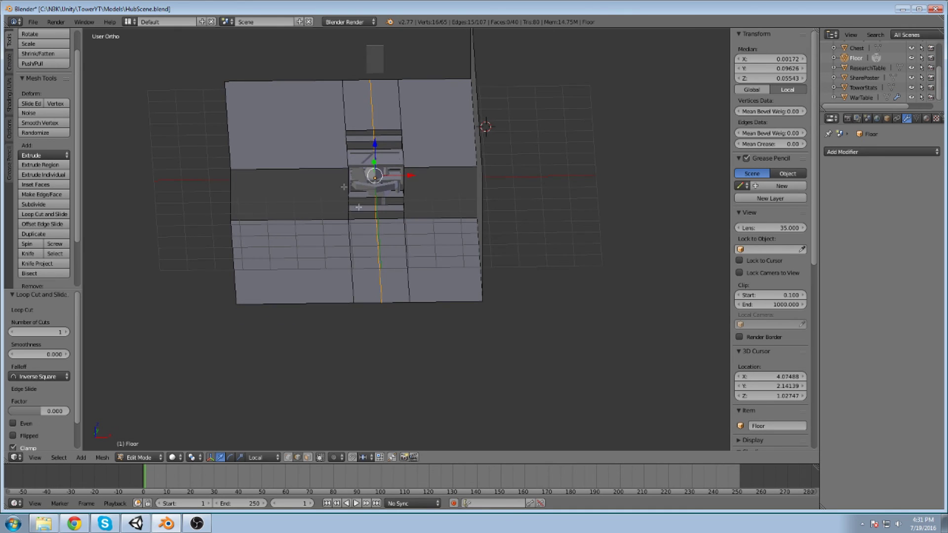
Delete all Floor faces on the negative X side of the centre cut, including the leftover stair side face.
{"action": "left_click", "coordinate": [307, 458]}
{"action": "left_click", "coordinate": [196, 62]}
{"action": "key", "text": "b"}
{"action": "left_click_drag", "start_coordinate": [186, 73], "coordinate": [364, 343]}
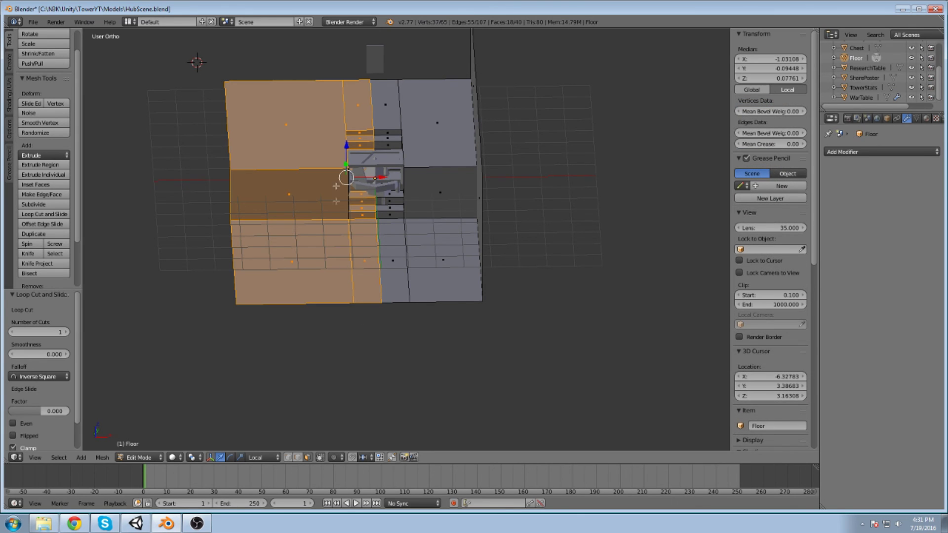
{"action": "key", "text": "x"}
{"action": "left_click", "coordinate": [321, 179]}
{"action": "middle_click_drag", "start_coordinate": [322, 179], "coordinate": [358, 133]}
{"action": "key", "text": "x"}
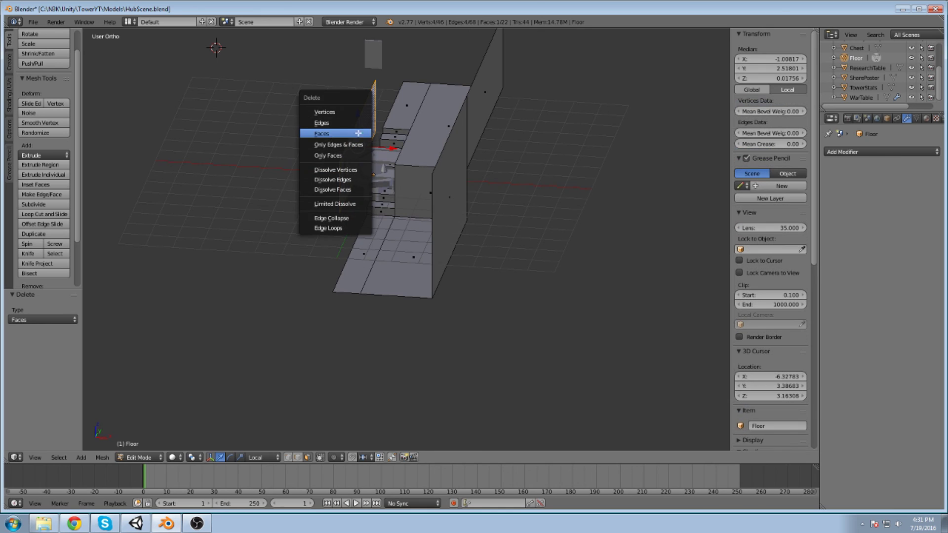
{"action": "left_click", "coordinate": [330, 134]}
Add a Mirror modifier to the Floor to duplicate the remaining half and its wall across X.
{"action": "left_click", "coordinate": [422, 106]}
{"action": "middle_click_drag", "start_coordinate": [422, 106], "coordinate": [472, 186]}
{"action": "right_click", "coordinate": [472, 186]}
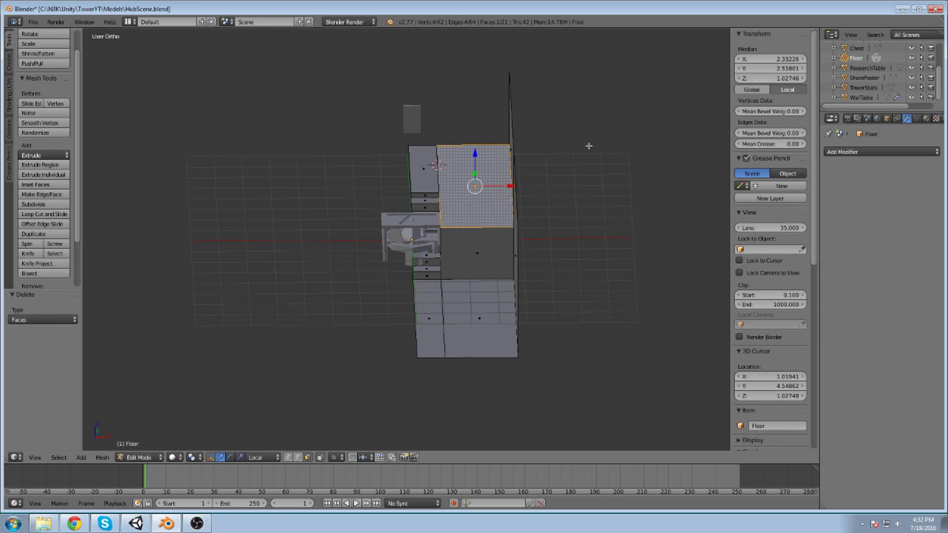
{"action": "key", "text": "space"}
{"action": "key", "text": "Escape"}
{"action": "scroll", "coordinate": [888, 46], "scroll_direction": "up", "scroll_amount": 3}
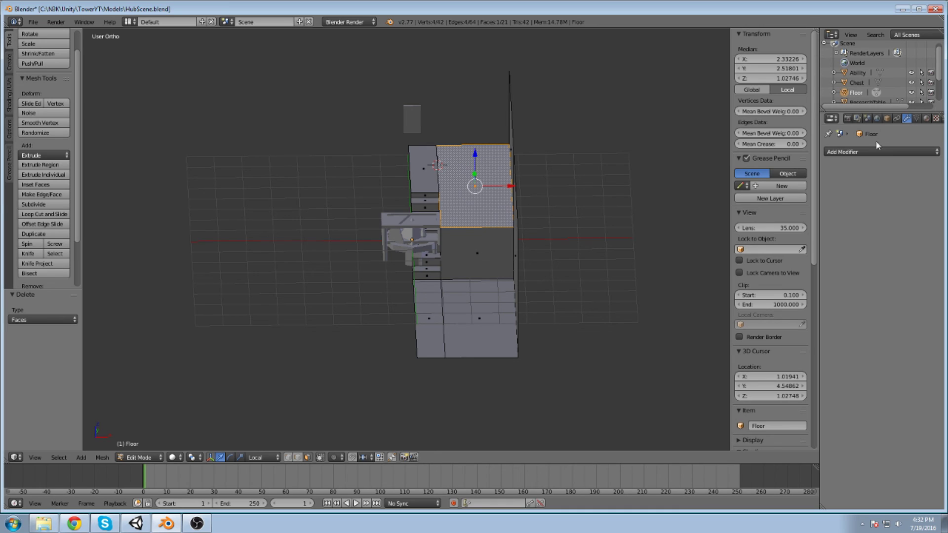
{"action": "left_click", "coordinate": [878, 151]}
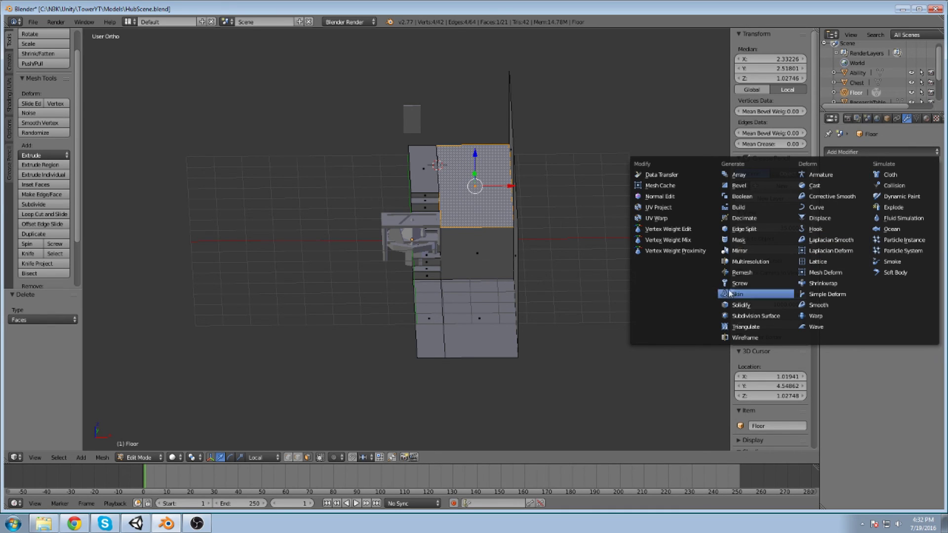
{"action": "left_click", "coordinate": [738, 250]}
{"action": "middle_click_drag", "start_coordinate": [610, 186], "coordinate": [459, 249]}
Save HubScene.blend over the existing file and export the mirrored model as FBX over HubScene.fbx in the Artwork folder.
{"action": "key", "text": "ctrl+s"}
{"action": "left_click", "coordinate": [454, 242]}
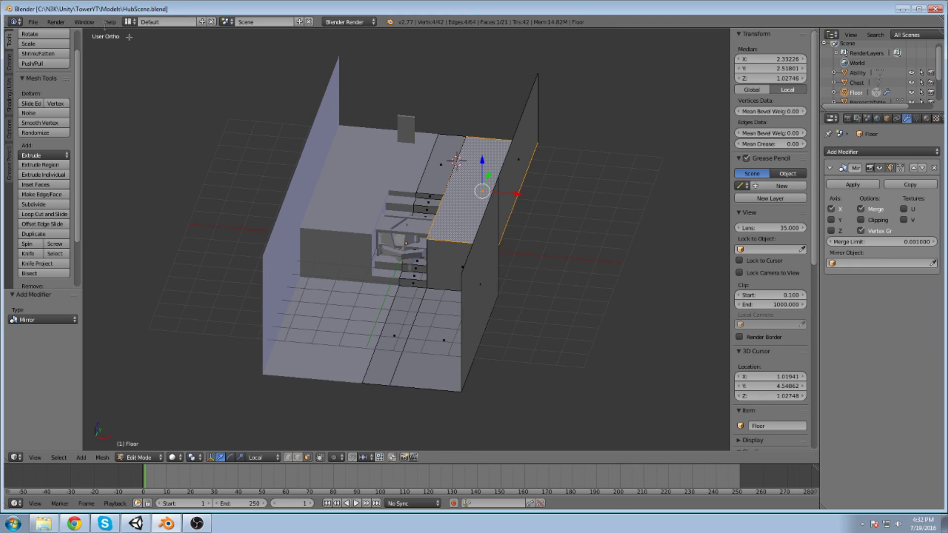
{"action": "left_click", "coordinate": [32, 22]}
{"action": "mouse_move", "coordinate": [52, 214]}
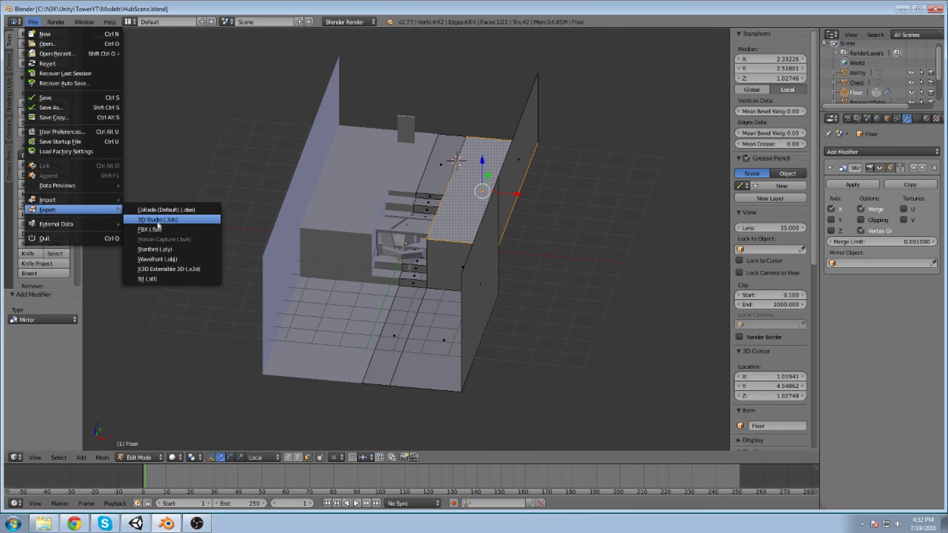
{"action": "left_click", "coordinate": [157, 228]}
{"action": "double_click", "coordinate": [181, 111]}
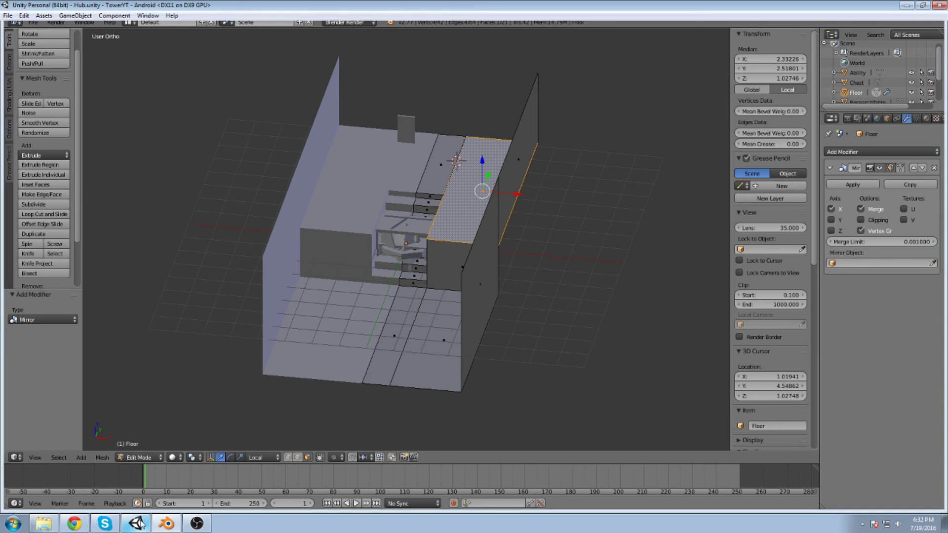
Switch to Unity and inspect the mirrored side walls of the re-exported Floor in the Hub scene.
{"action": "left_click", "coordinate": [136, 523]}
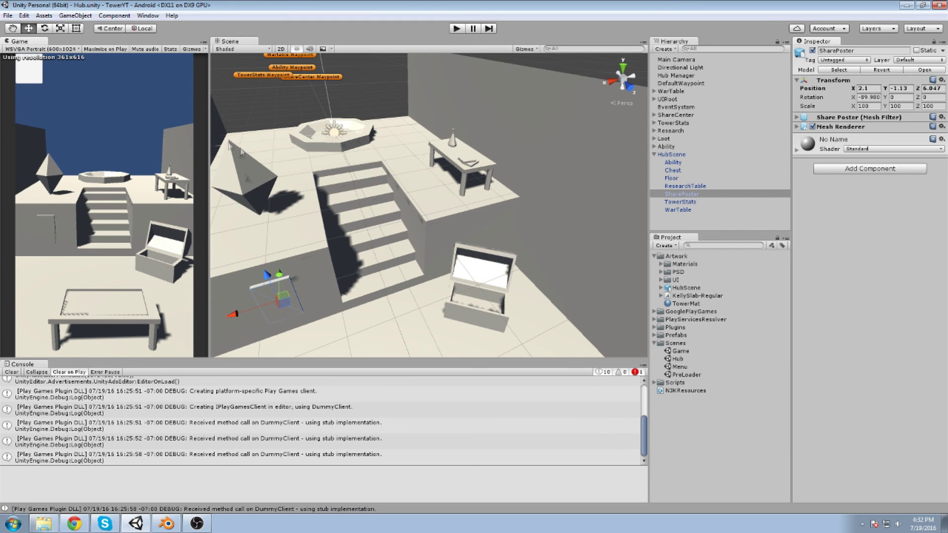
{"action": "scroll", "coordinate": [446, 178], "scroll_direction": "down", "scroll_amount": 10}
{"action": "scroll", "coordinate": [452, 168], "scroll_direction": "up", "scroll_amount": 2}
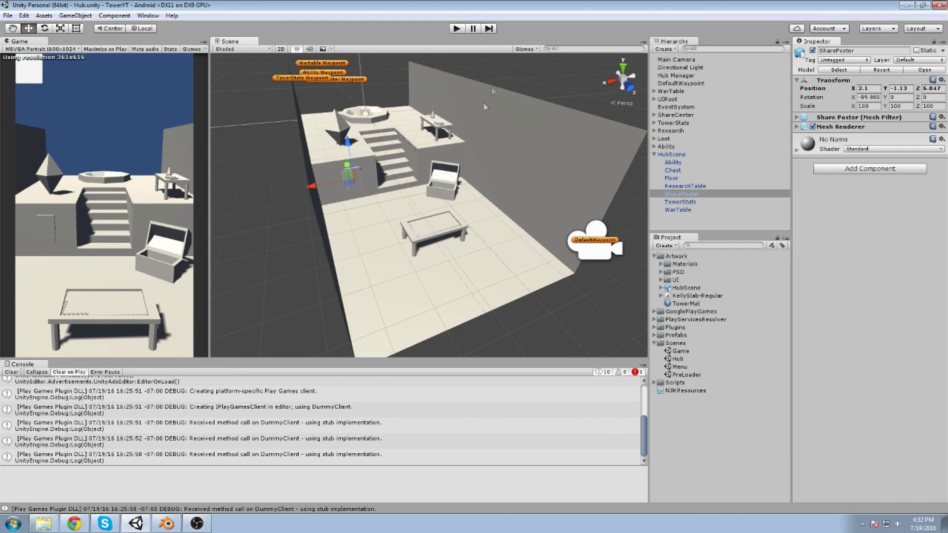
Switch back to Blender and raise both top edges of the Floor's side wall by about 1.62 along Z.
{"action": "left_click", "coordinate": [170, 524]}
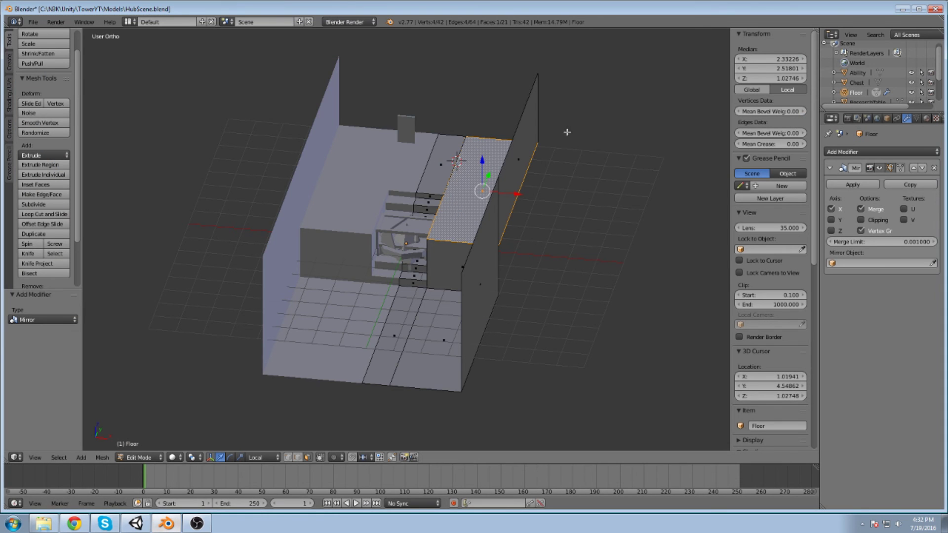
{"action": "left_click", "coordinate": [299, 458]}
{"action": "right_click", "coordinate": [510, 120]}
{"action": "right_click", "coordinate": [533, 122], "text": "shift"}
{"action": "left_click_drag", "start_coordinate": [526, 88], "coordinate": [527, 35]}
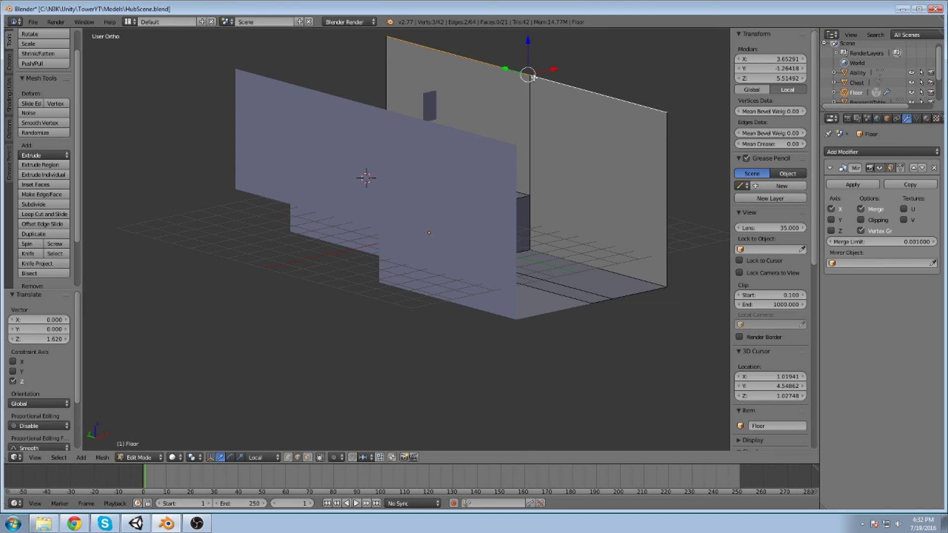
Extrude the wall's top edges inward along X as a ceiling and set their median X to 0 at the mirror centre.
{"action": "key", "text": "e"}
{"action": "key", "text": "x"}
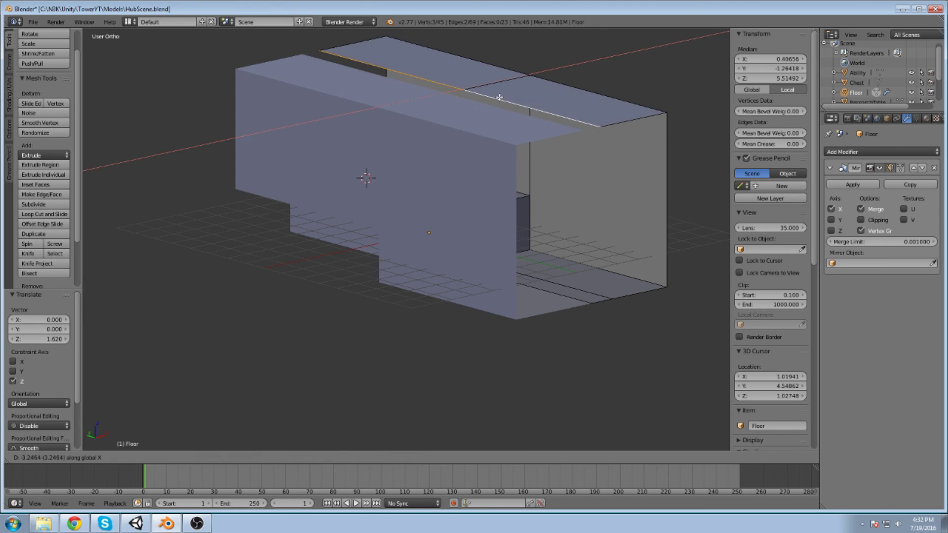
{"action": "left_click", "coordinate": [503, 97]}
{"action": "left_click", "coordinate": [766, 58]}
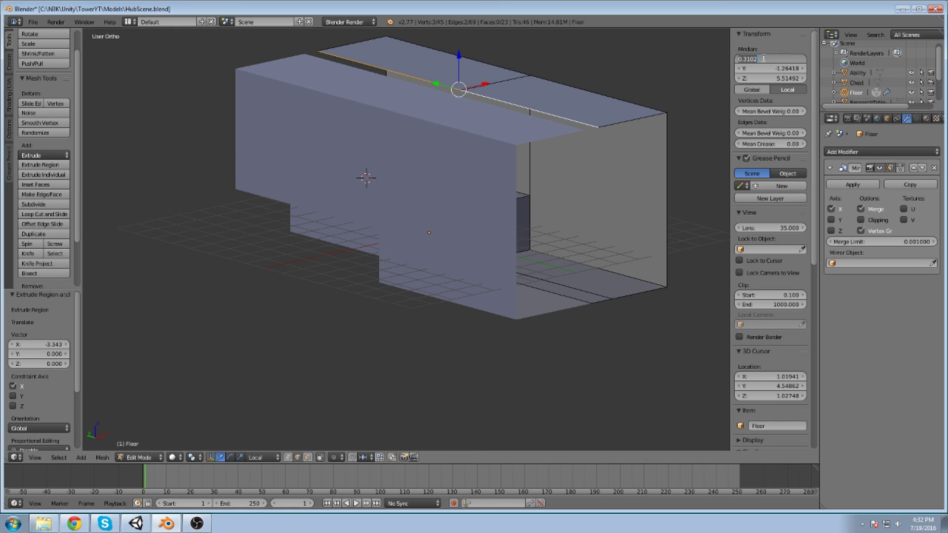
{"action": "type", "text": "0000"}
{"action": "key", "text": "Return"}
Save HubScene.blend with the new ceiling and export it as FBX over HubScene.fbx in the Artwork folder.
{"action": "key", "text": "ctrl+s"}
{"action": "left_click", "coordinate": [574, 80]}
{"action": "left_click", "coordinate": [32, 22]}
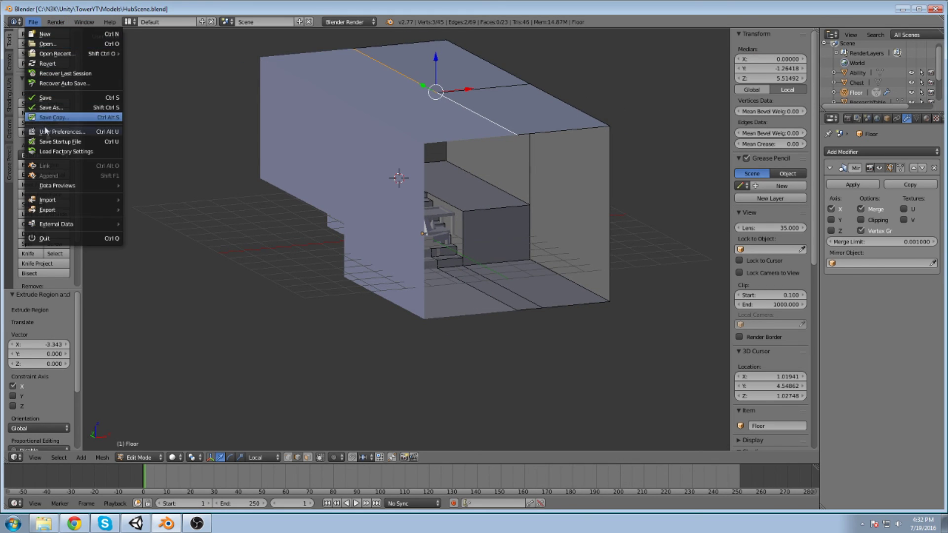
{"action": "mouse_move", "coordinate": [50, 209]}
{"action": "left_click", "coordinate": [156, 236]}
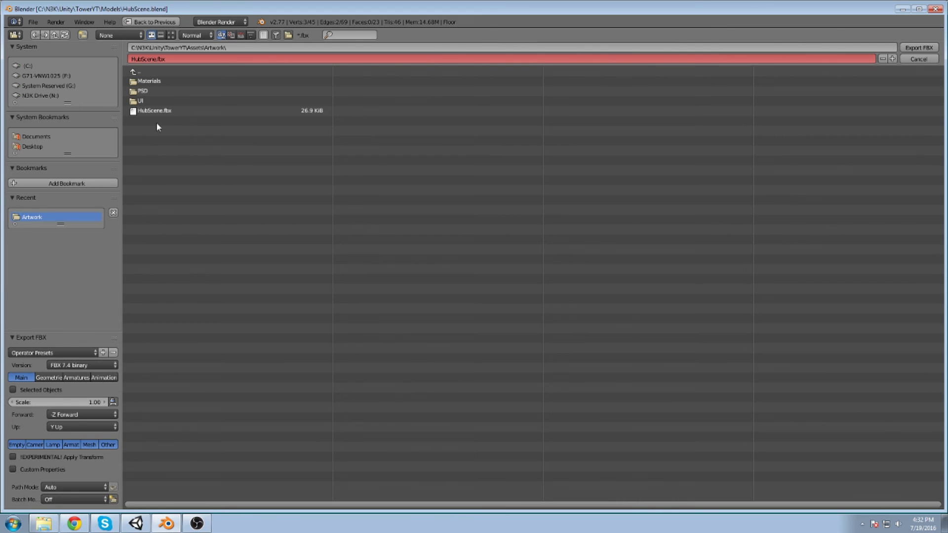
{"action": "double_click", "coordinate": [149, 112]}
Switch to Unity and examine the updated hub room with its raised walls and ceiling from above.
{"action": "left_click", "coordinate": [136, 524]}
{"action": "middle_click_drag", "start_coordinate": [322, 143], "coordinate": [341, 172]}
{"action": "middle_click_drag", "start_coordinate": [426, 83], "coordinate": [467, 137]}
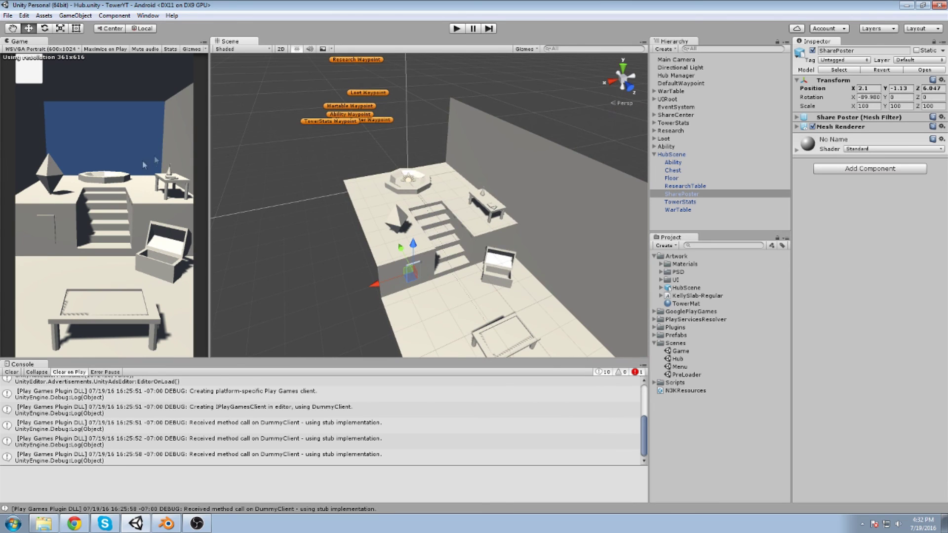